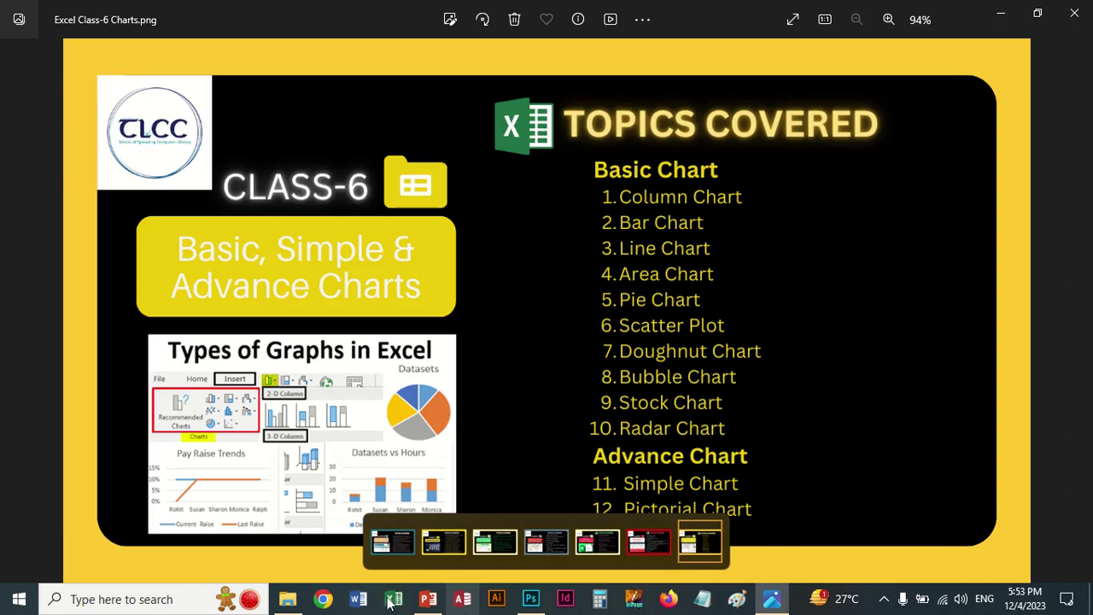
Switch from the Windows Photos charts slide to Excel's start screen with its recent workbooks.
mouse_move(425, 602)
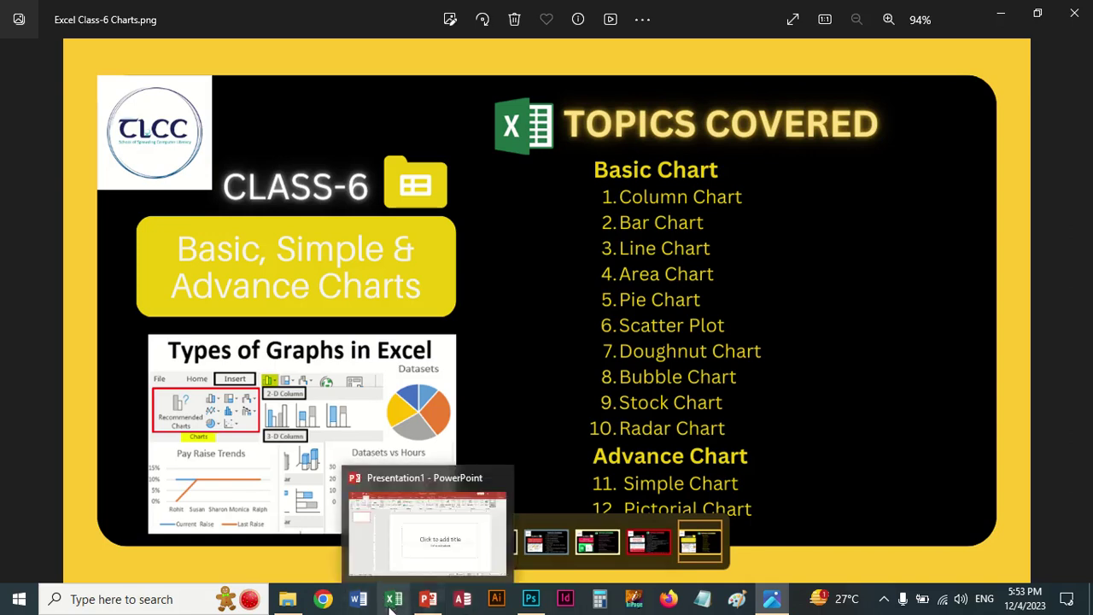
click(393, 600)
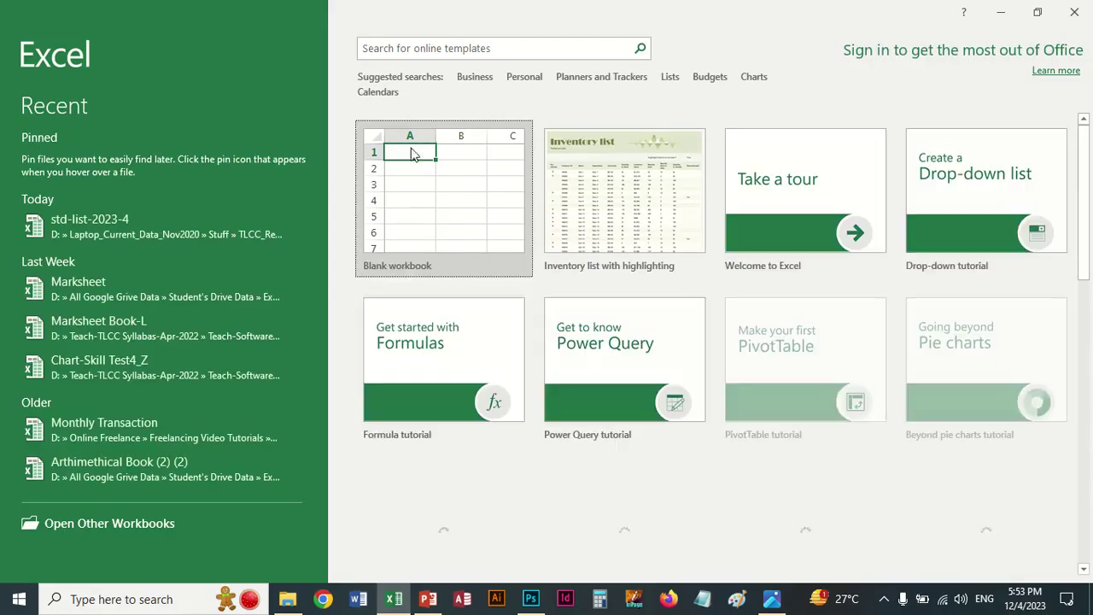
Open the Marksheet Book-L workbook from the recent files list.
click(92, 295)
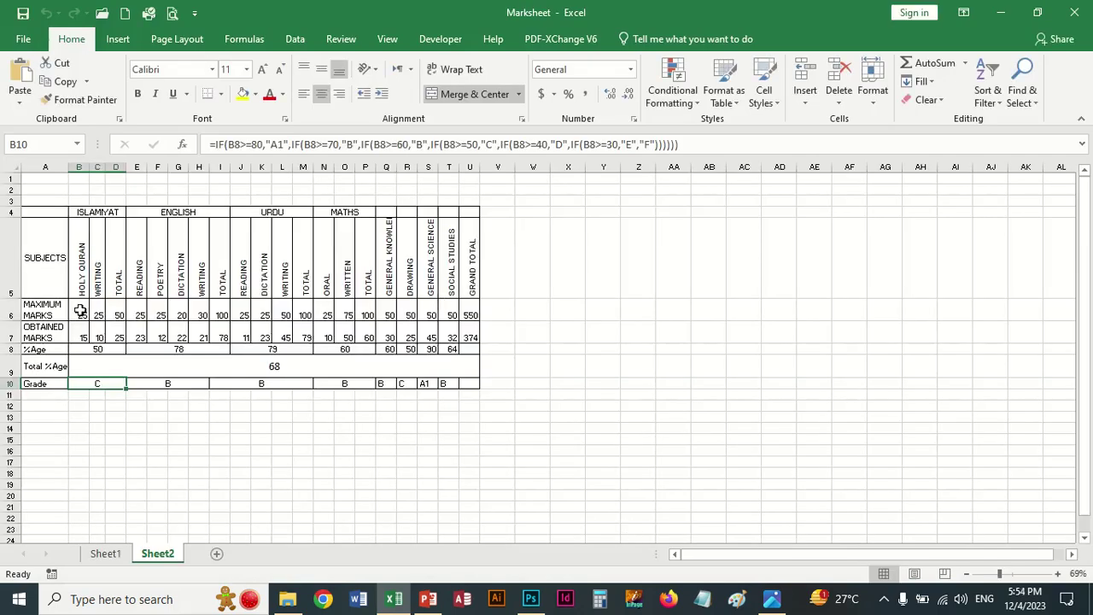
click(101, 13)
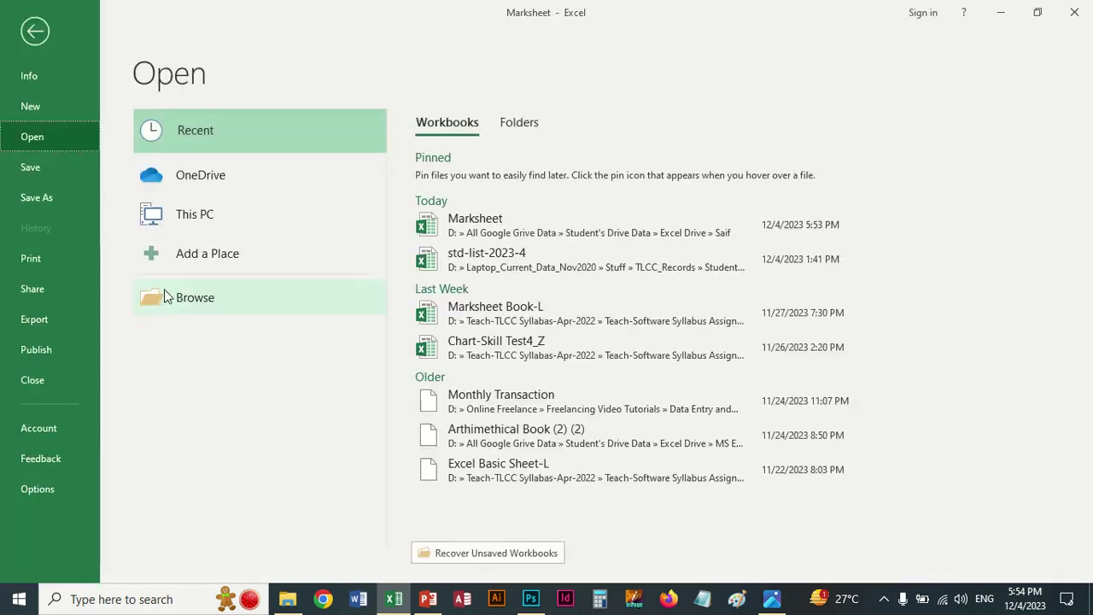
click(453, 315)
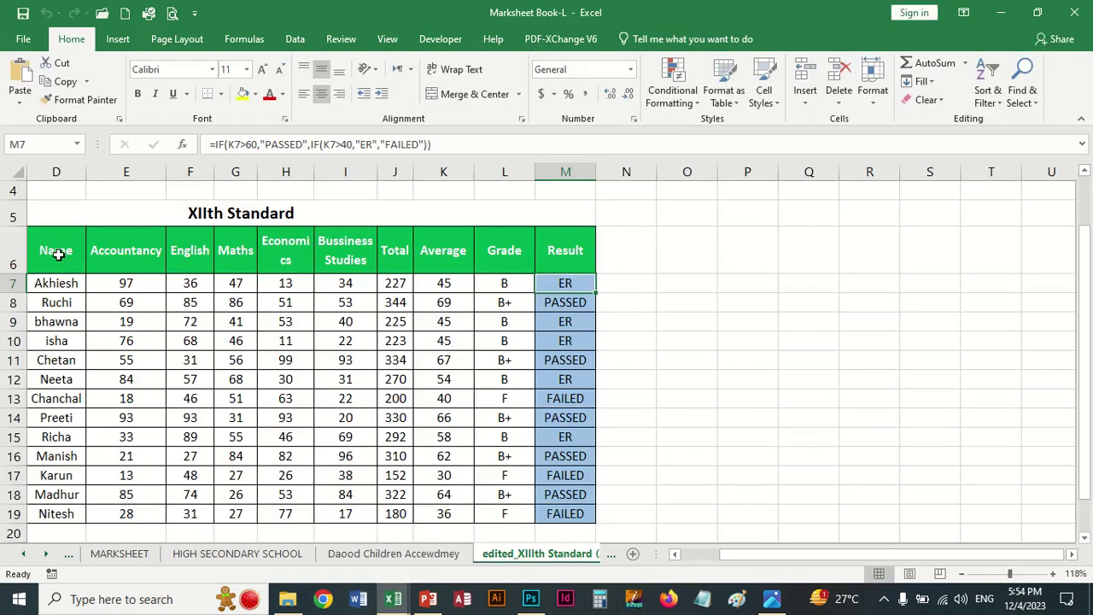
Select the student names and five subject marks, D6:I19, for charting.
drag(56, 253, 137, 263)
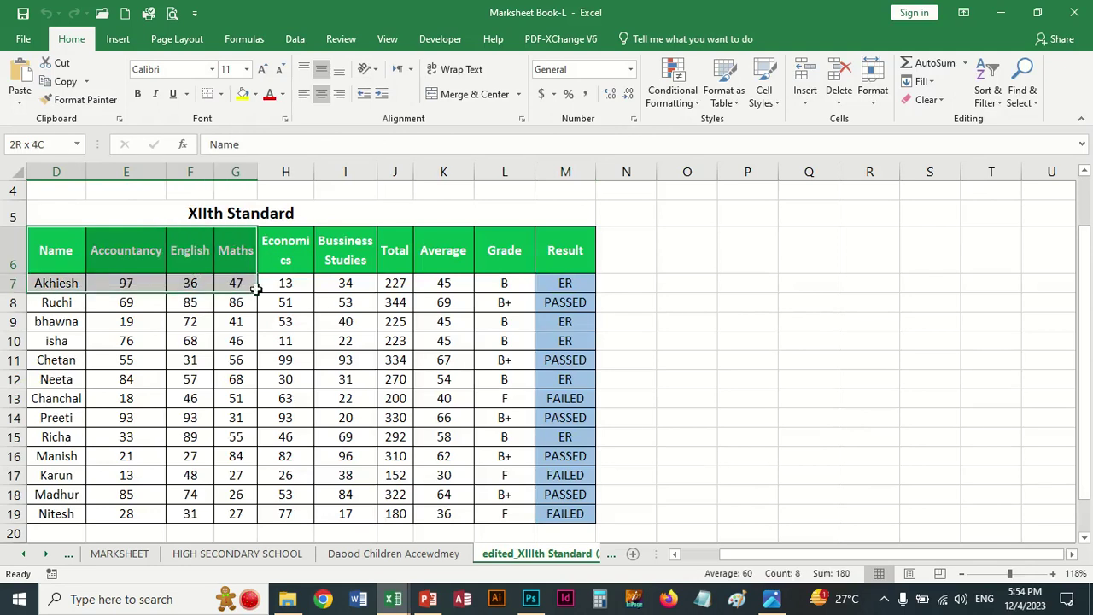
mouse_move(136, 263)
mouse_down()
mouse_move(286, 302)
mouse_move(346, 417)
mouse_move(345, 514)
mouse_up()
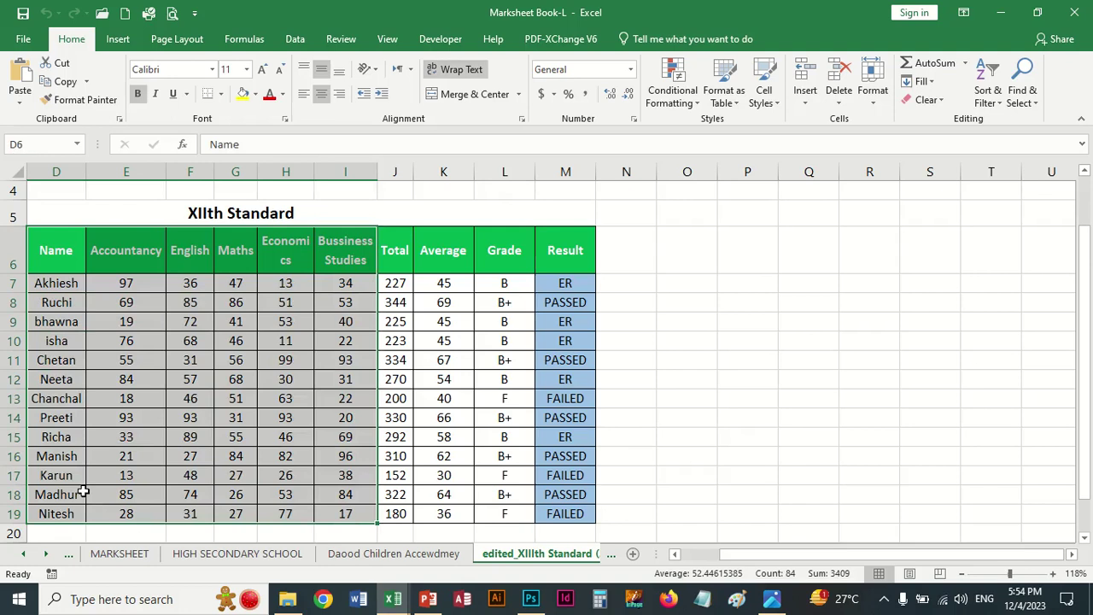
click(121, 43)
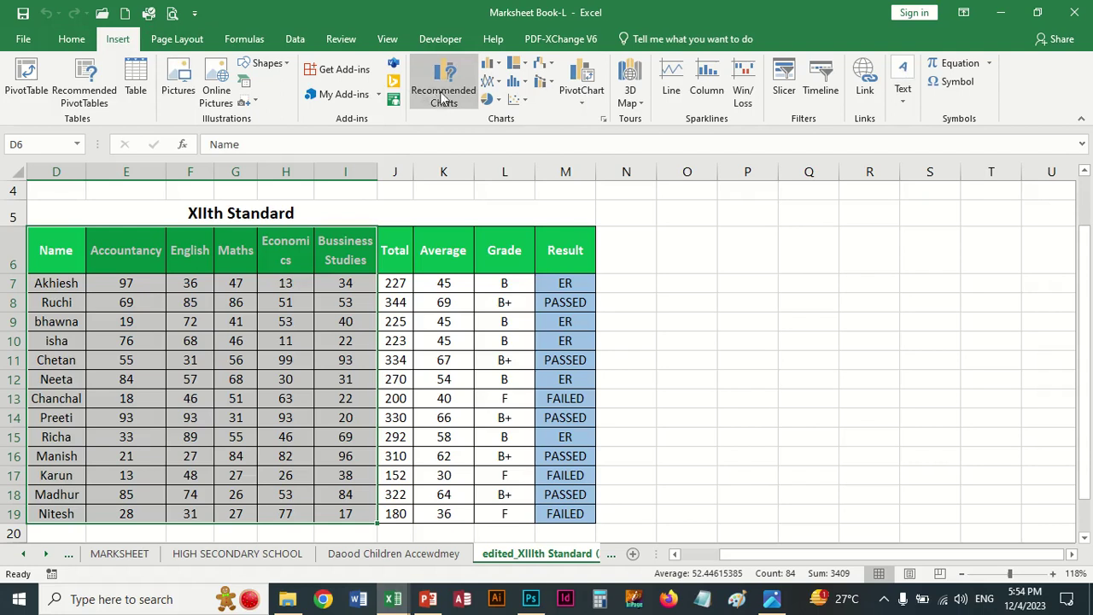
Preview Recommended Charts without inserting, then return to the Column chart types list.
click(487, 68)
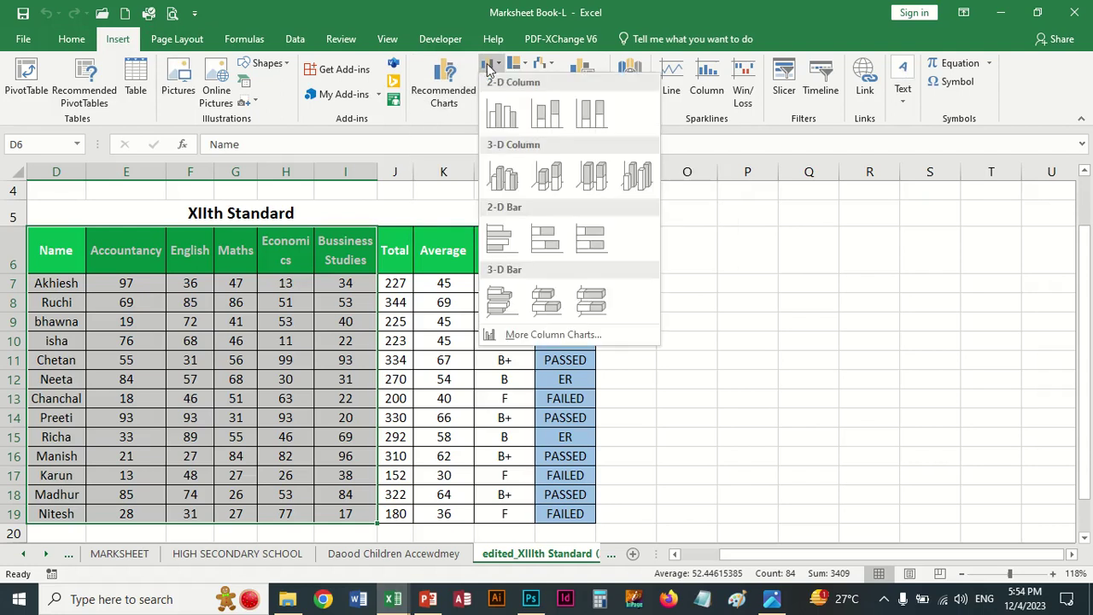
click(489, 68)
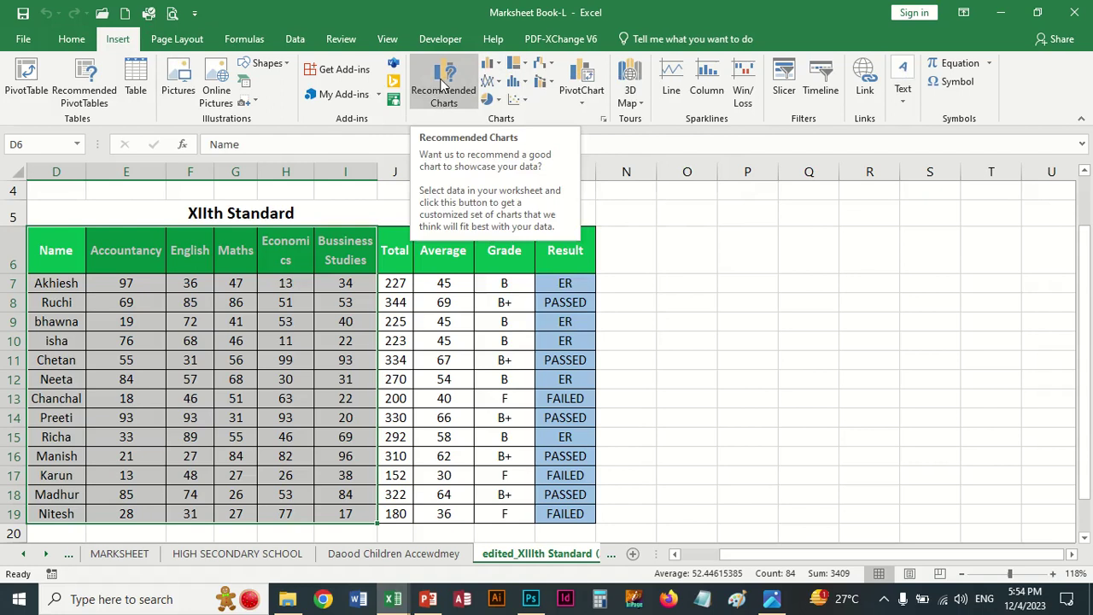
click(441, 81)
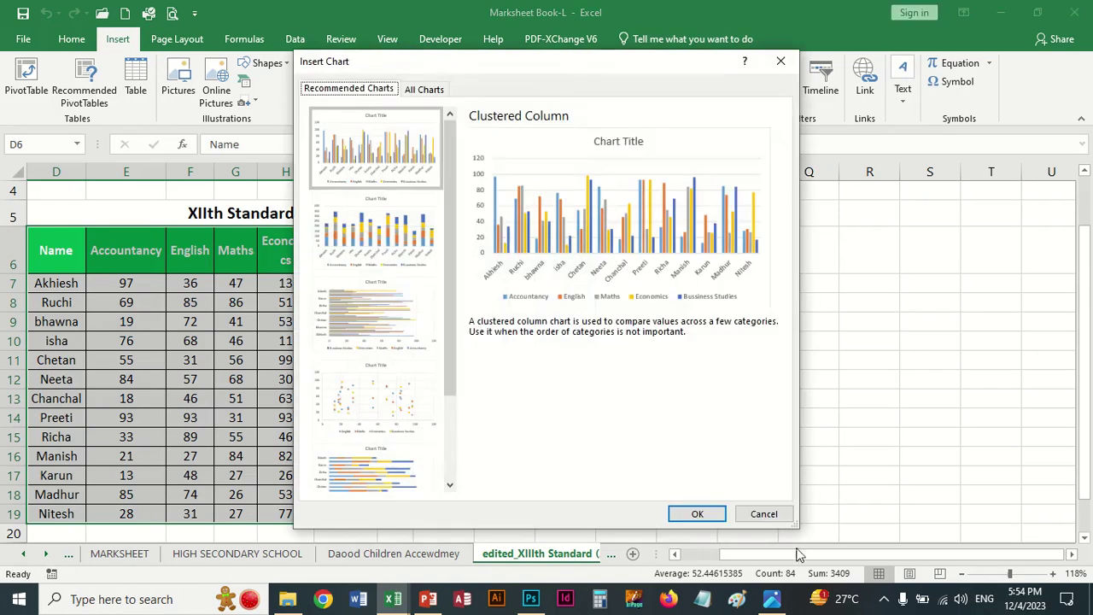
click(765, 514)
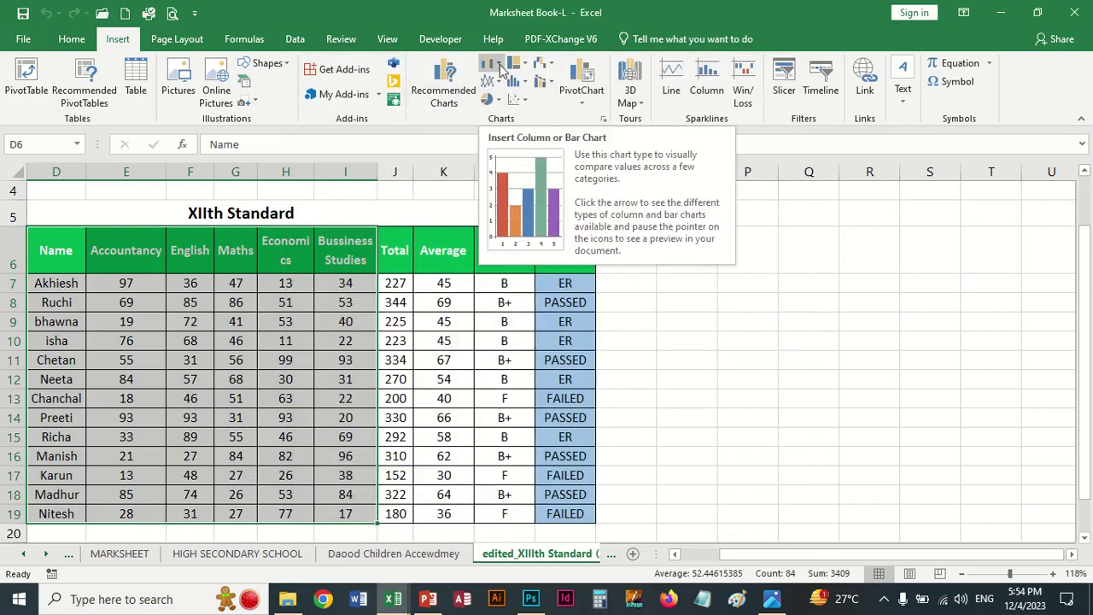
click(502, 72)
Insert a 2-D clustered column chart and place it, enlarged, right of the marks table.
click(500, 114)
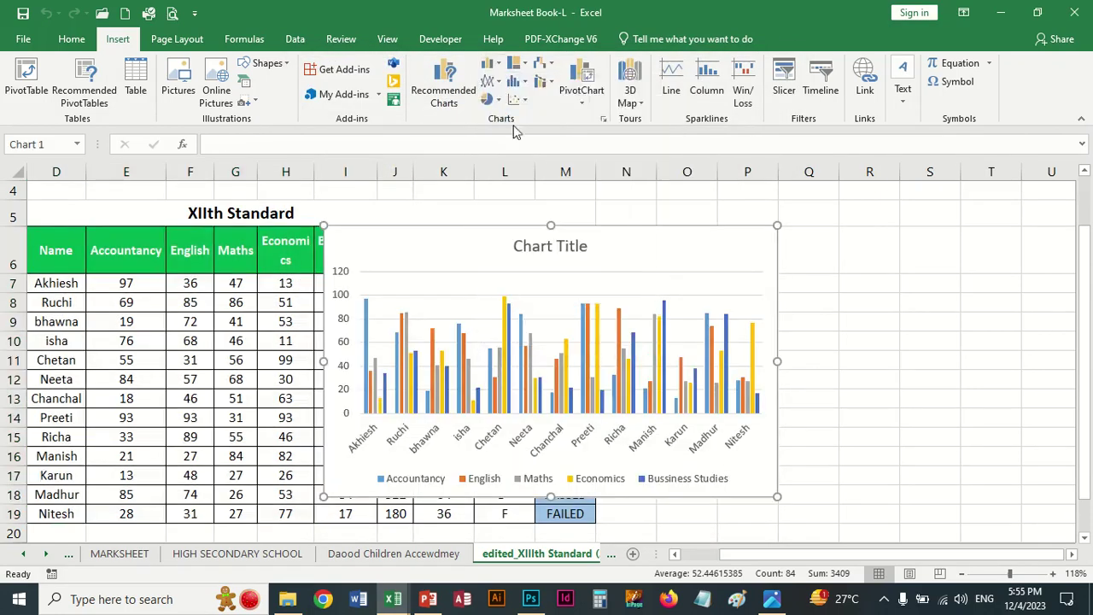
drag(601, 252, 888, 237)
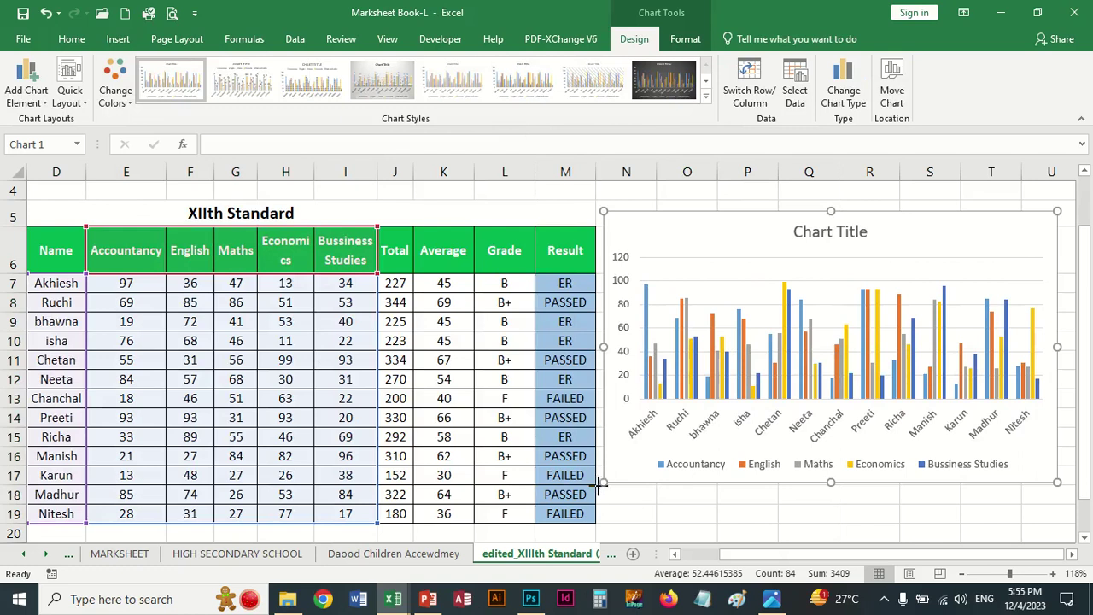
drag(603, 482, 521, 520)
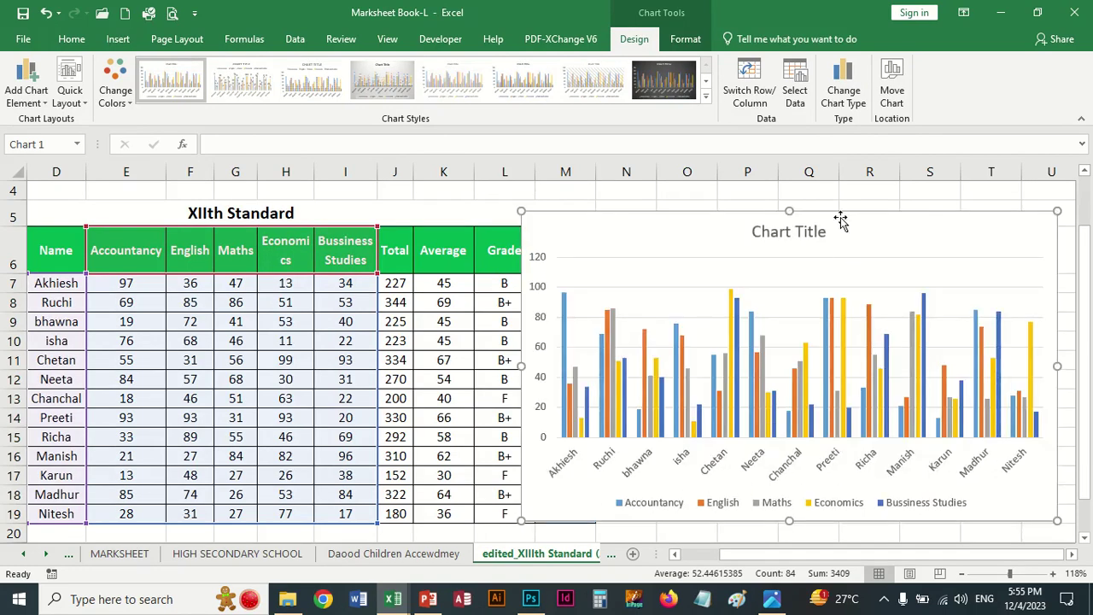
drag(839, 224, 810, 216)
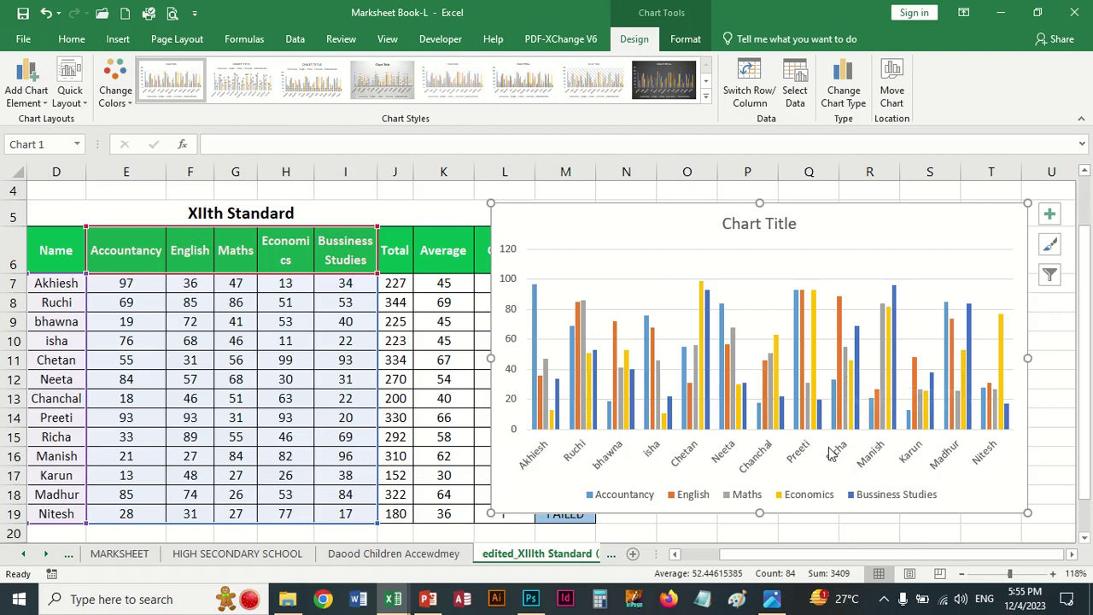
click(6, 436)
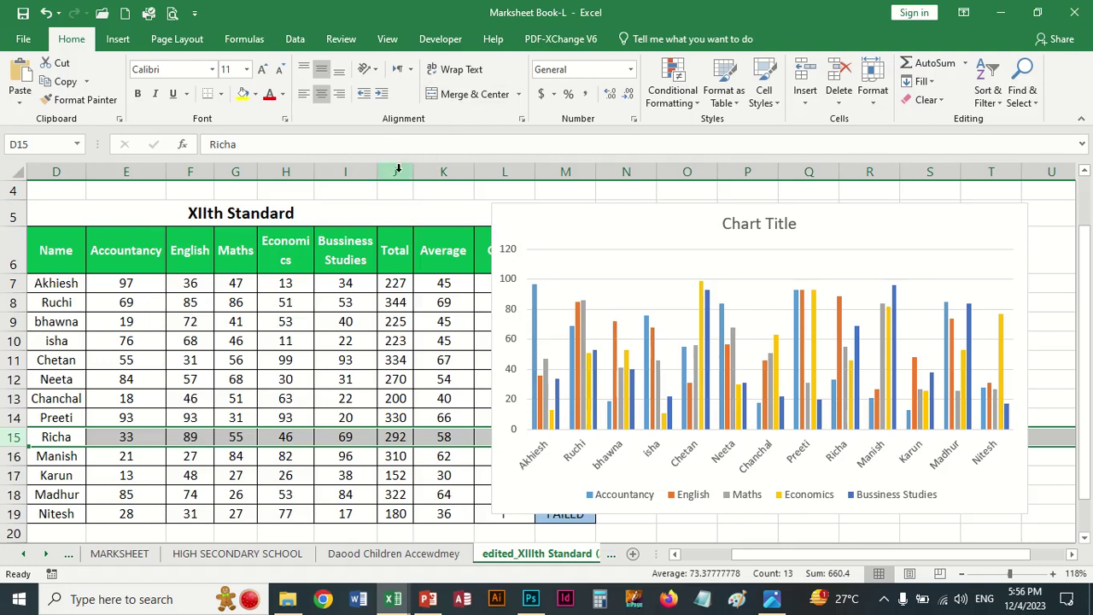
Hide the Total, Average and Grade columns and shift the chart further right.
drag(398, 171, 511, 175)
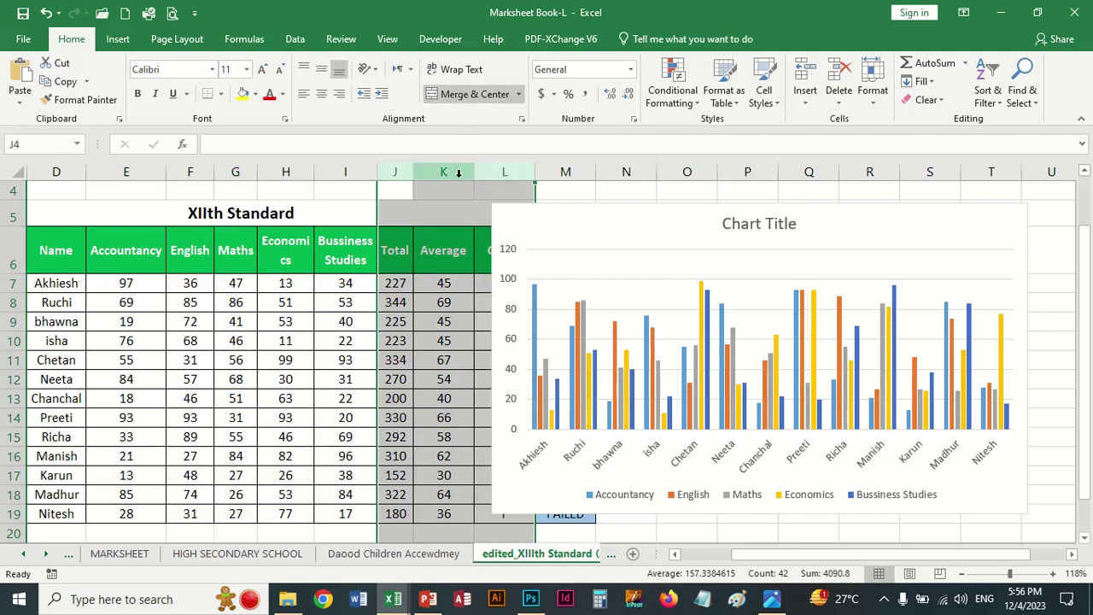
right_click(458, 177)
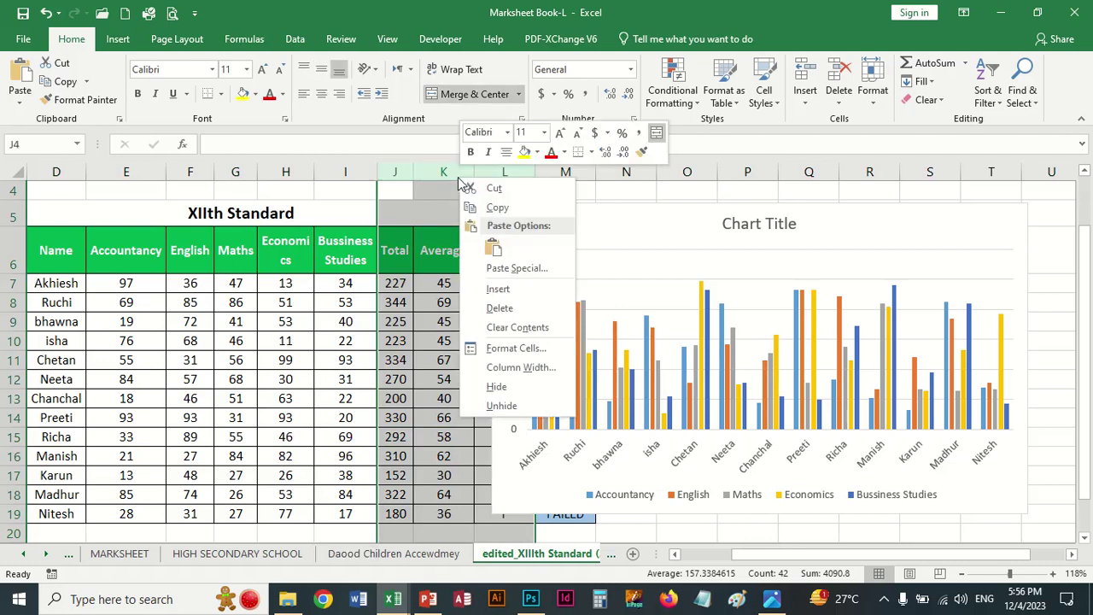
click(496, 386)
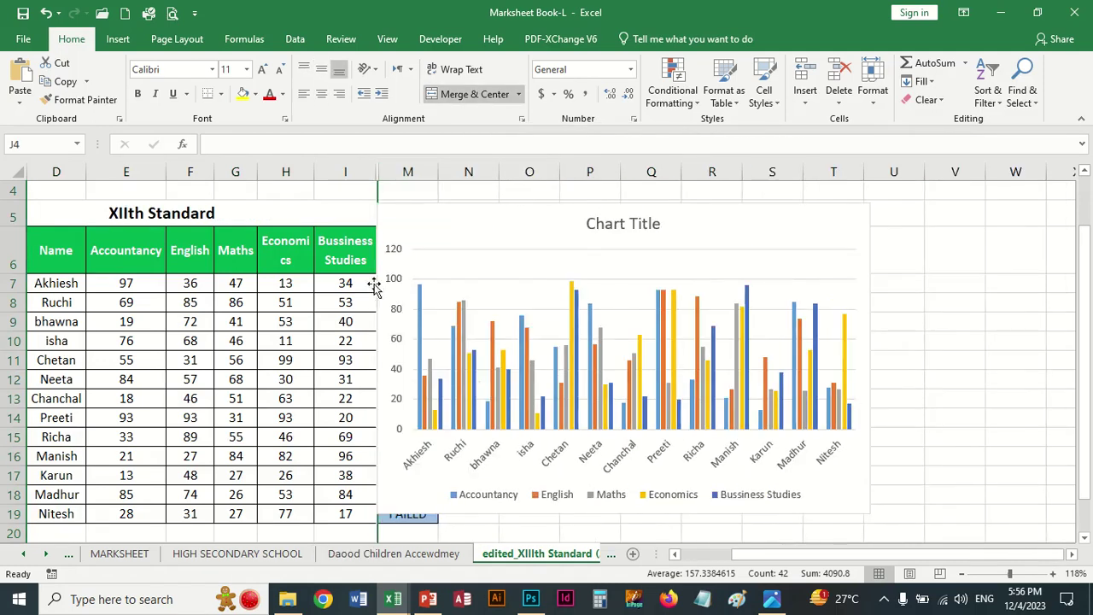
drag(500, 236, 624, 242)
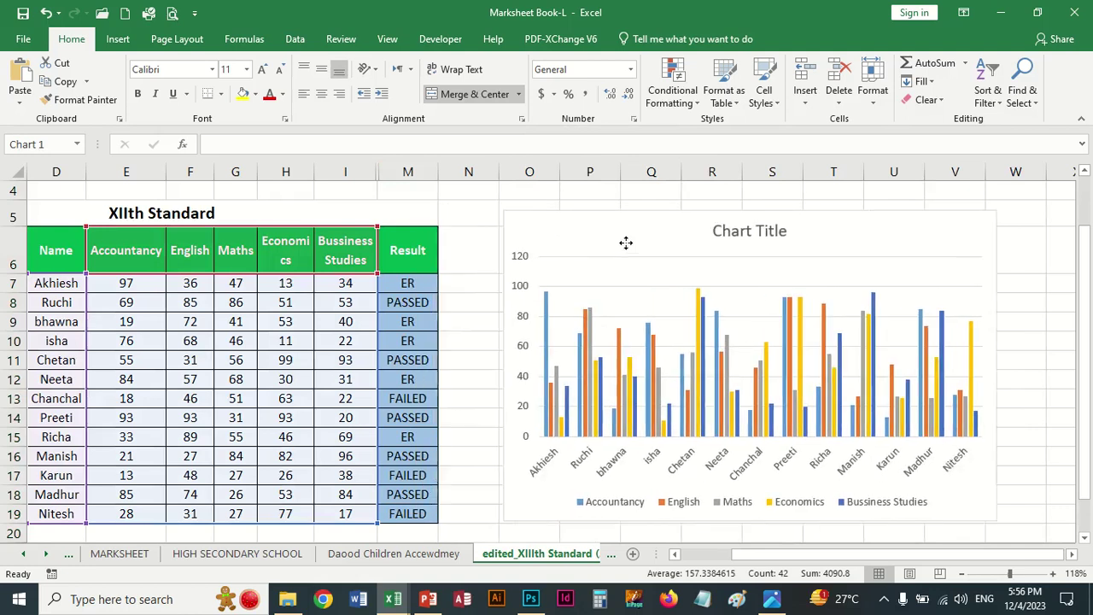
click(408, 171)
Unhide the Total, Average and Grade columns again.
right_click(403, 175)
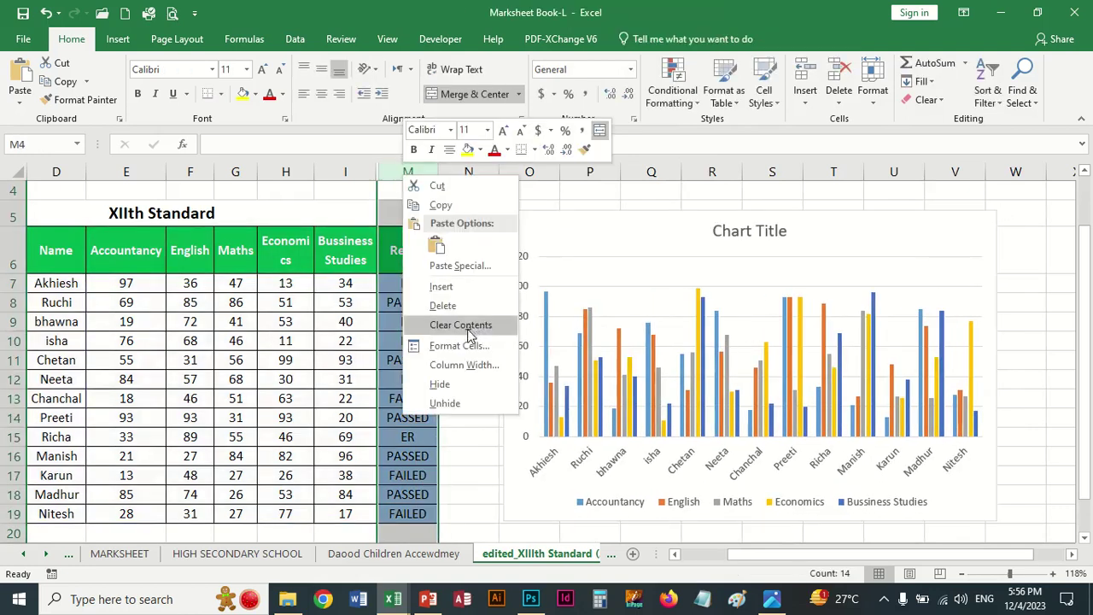
click(445, 403)
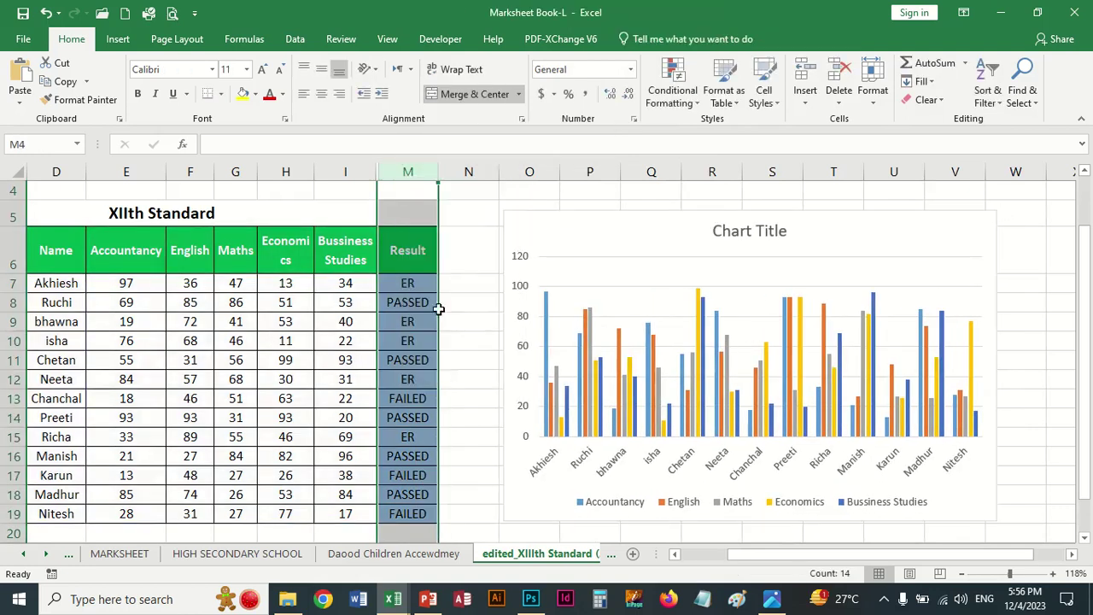
right_click(376, 174)
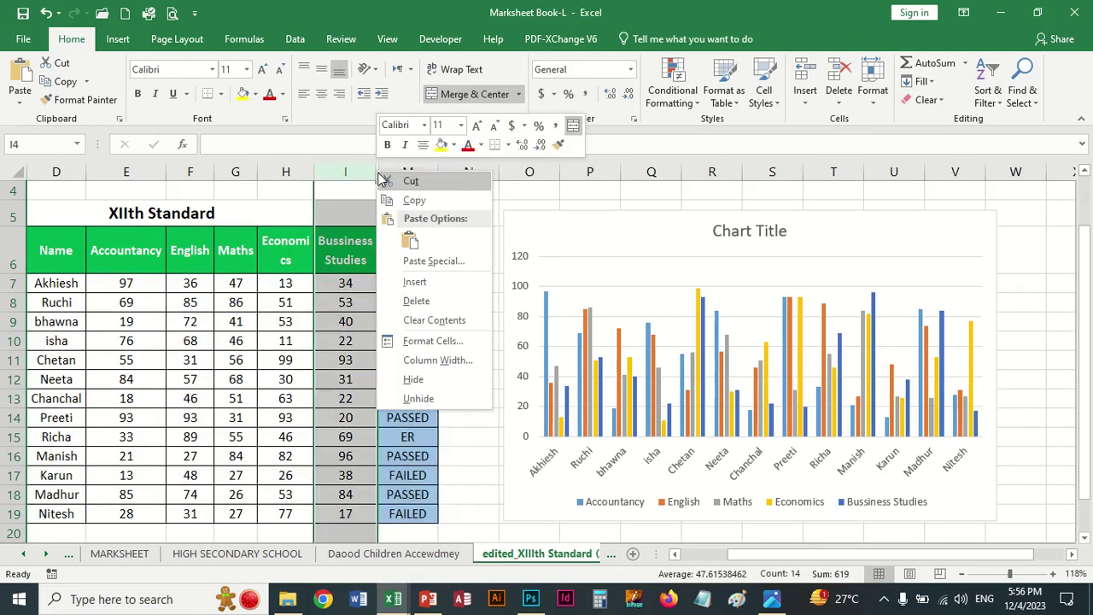
click(417, 395)
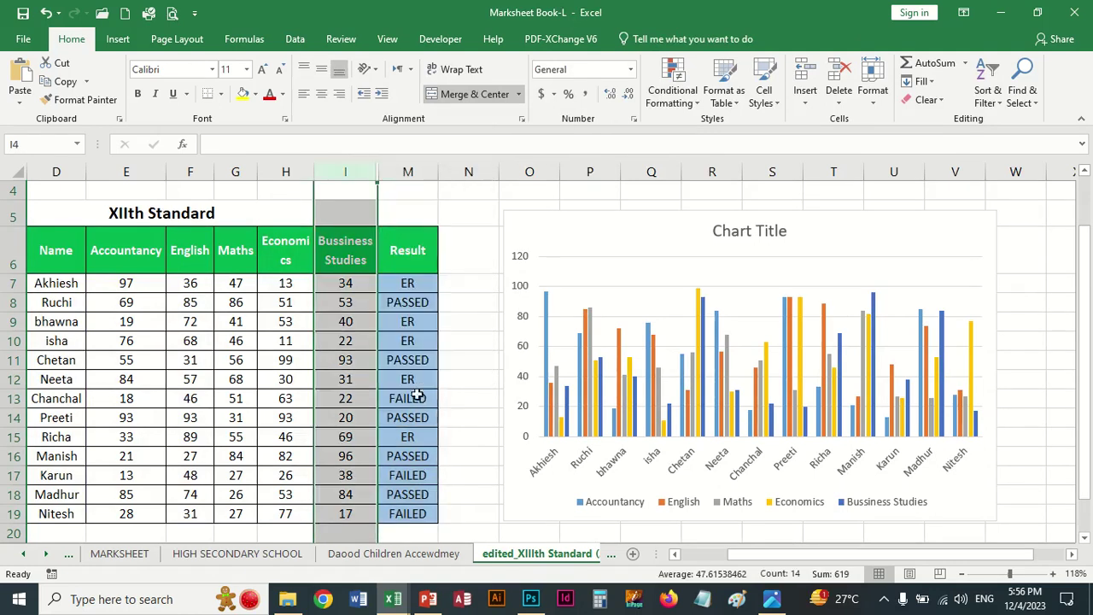
mouse_move(364, 169)
mouse_down()
mouse_move(392, 169)
mouse_move(369, 169)
mouse_up()
right_click(374, 173)
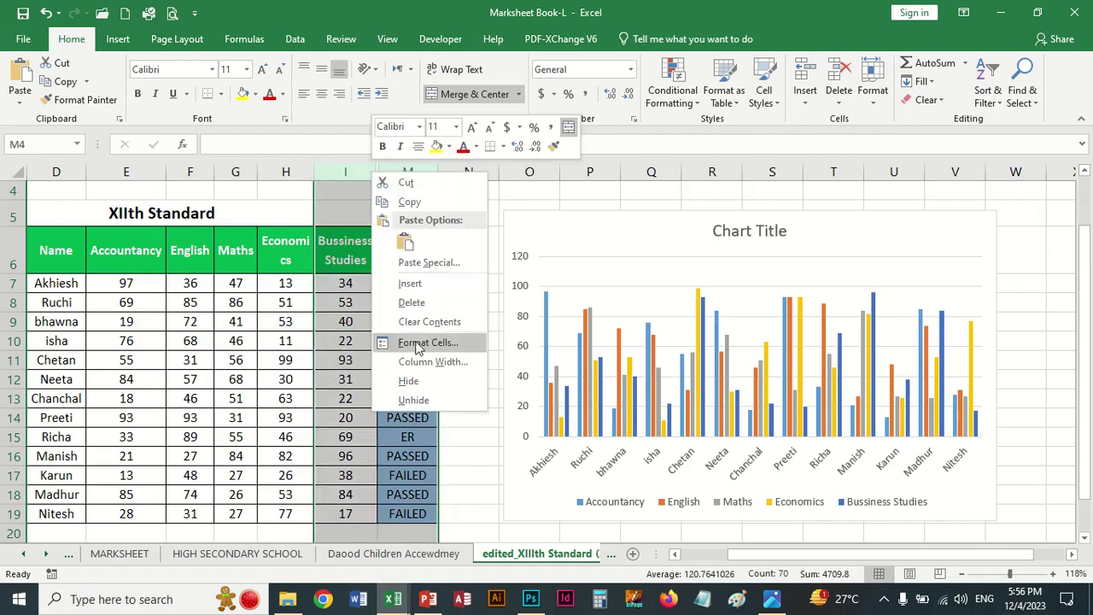
click(414, 399)
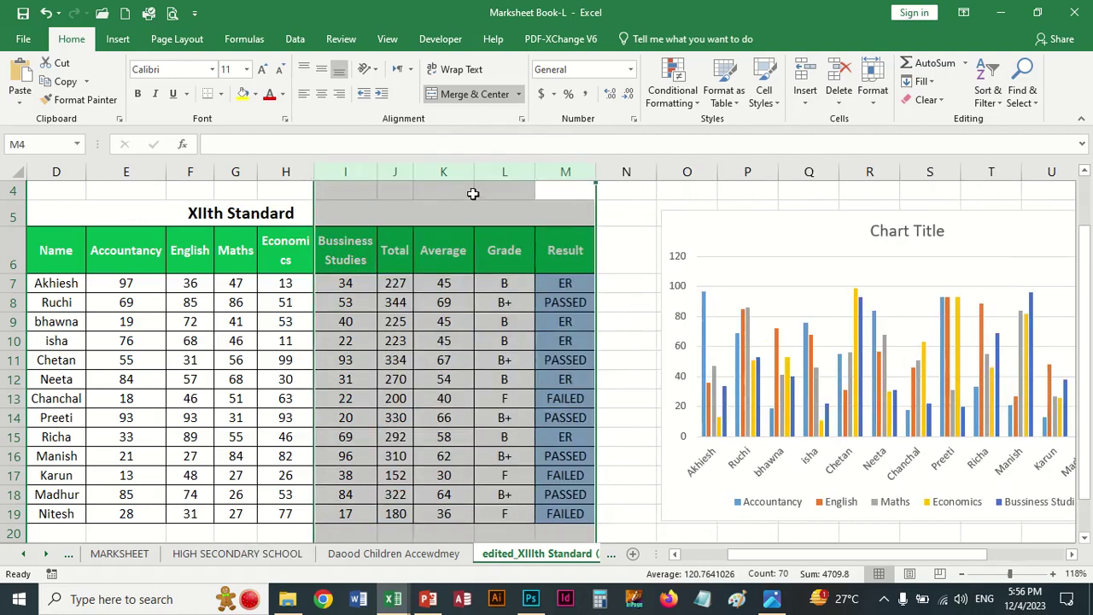
click(472, 194)
Hide the Total, Average, Grade and Result columns together.
drag(396, 172, 561, 176)
right_click(510, 174)
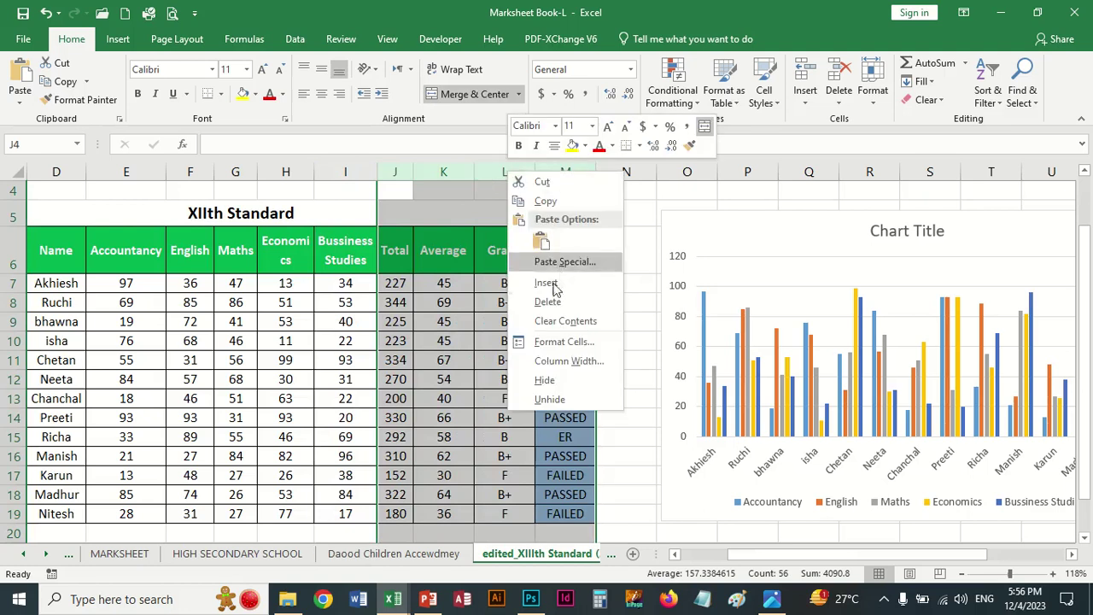
click(547, 384)
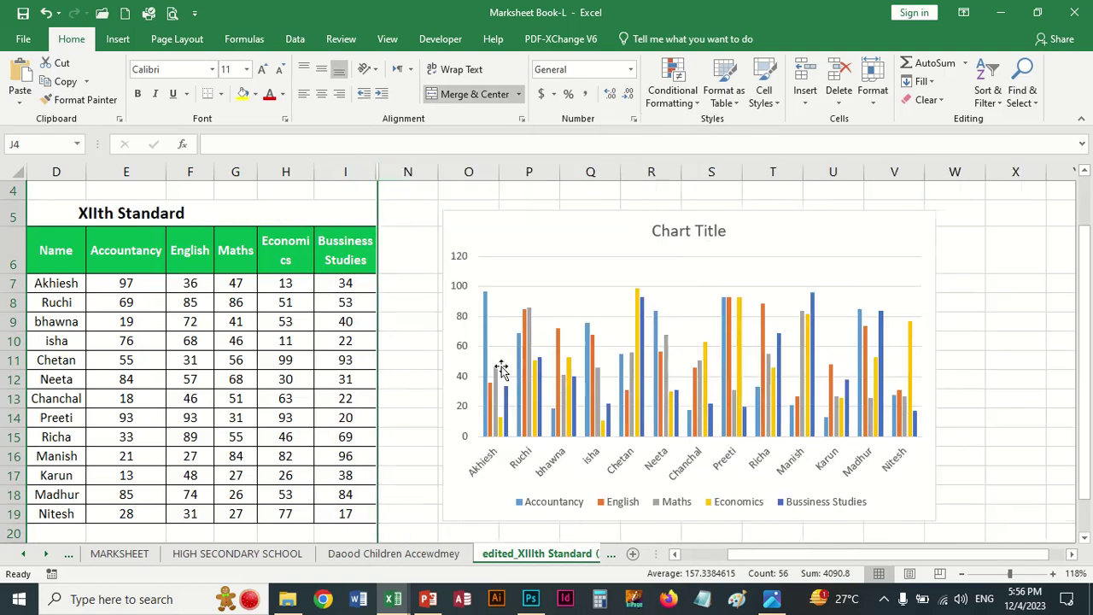
drag(530, 249, 516, 250)
click(516, 251)
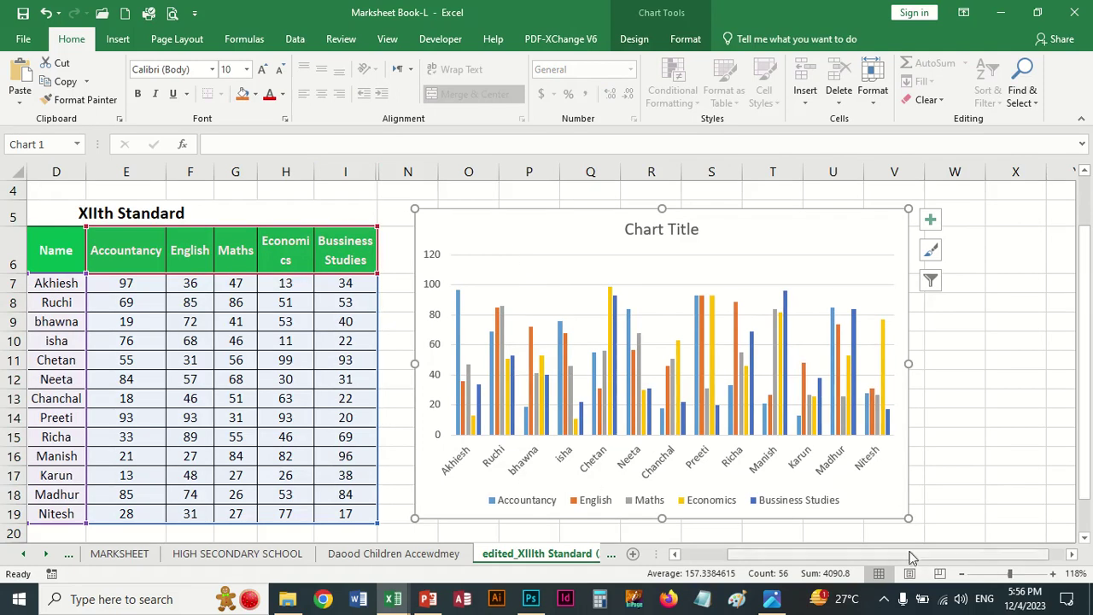
drag(907, 518, 926, 519)
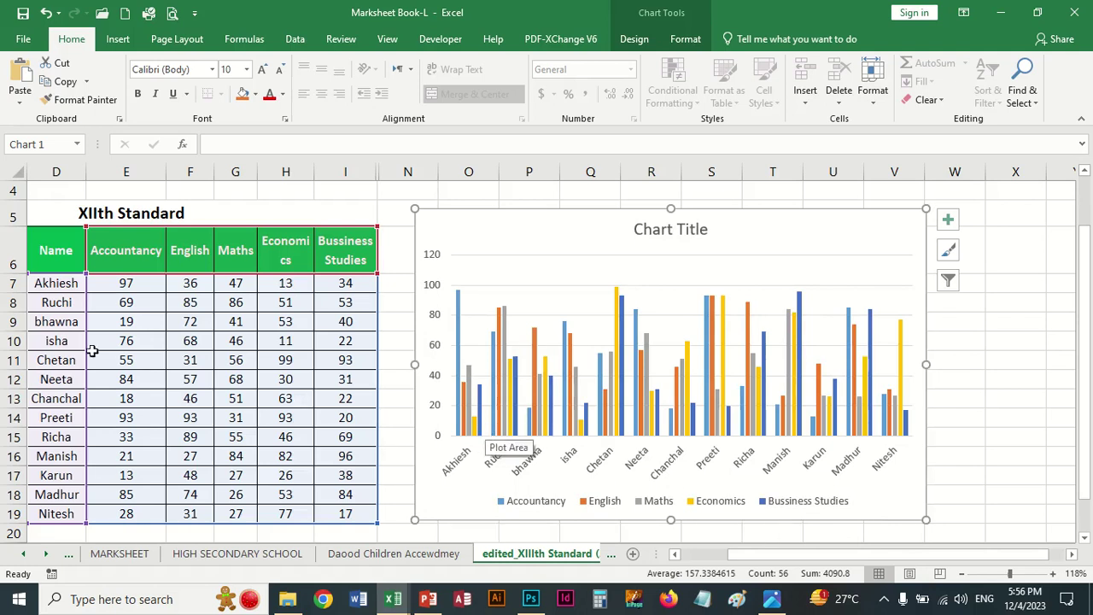
click(9, 283)
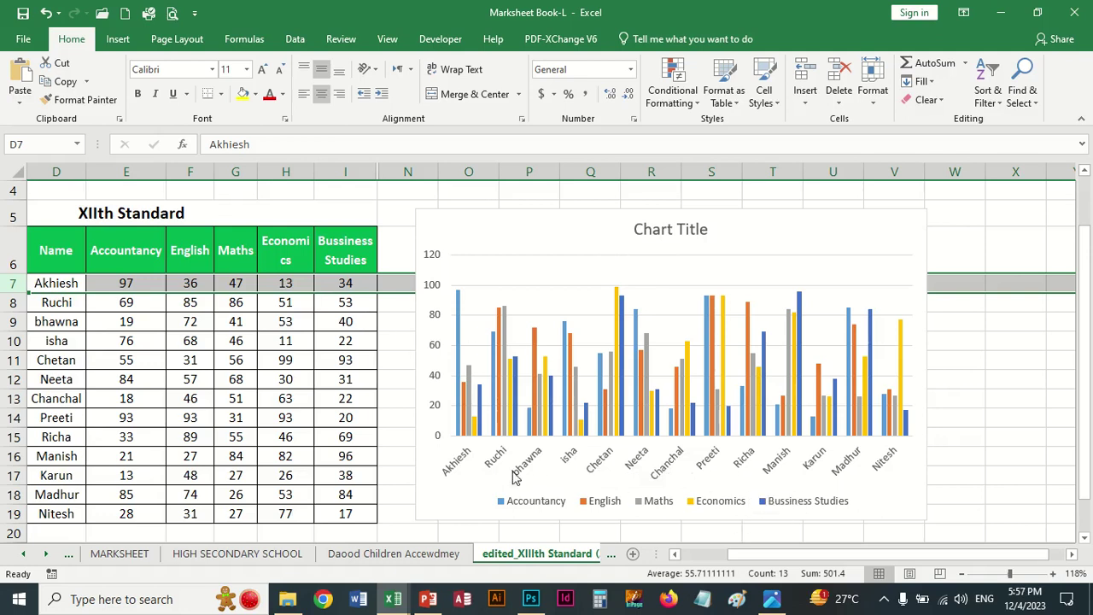
Rotate the chart's student-name axis labels to read upward, after trying Vertical Text.
click(461, 461)
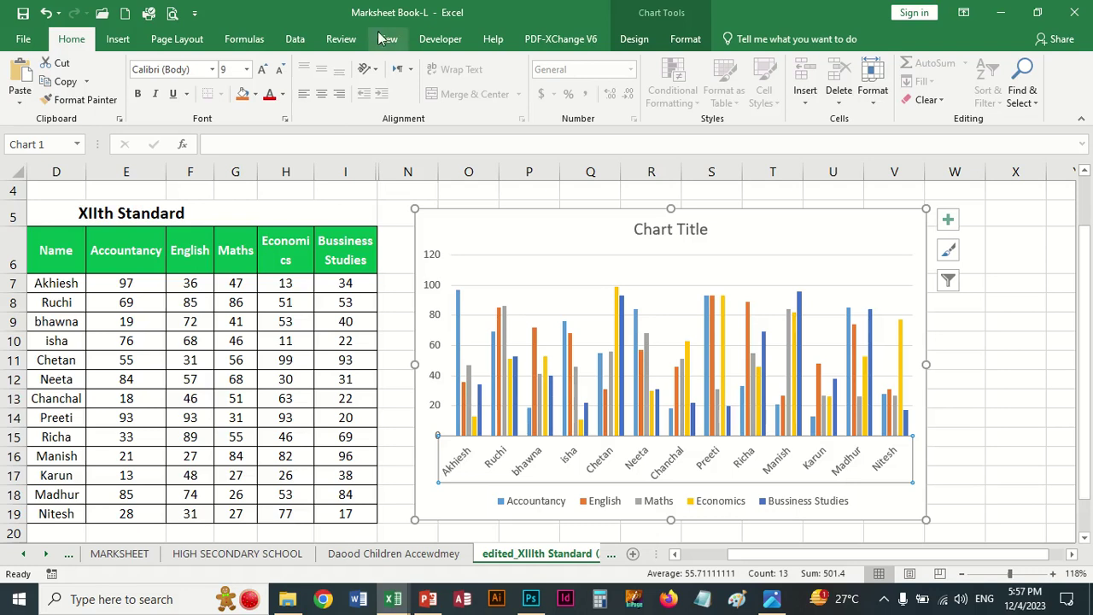
click(377, 70)
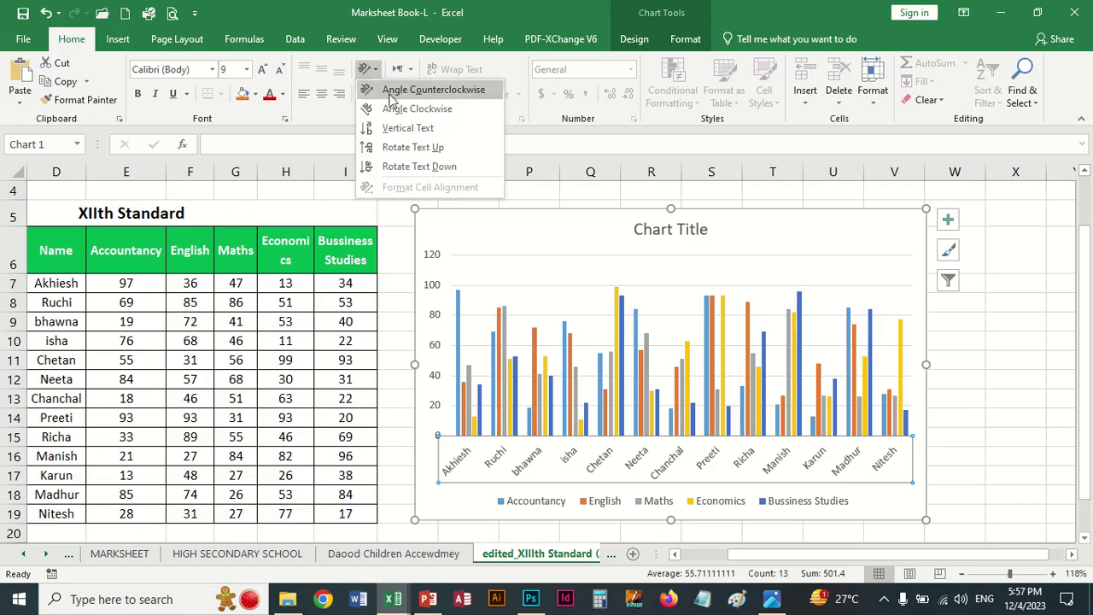
click(399, 129)
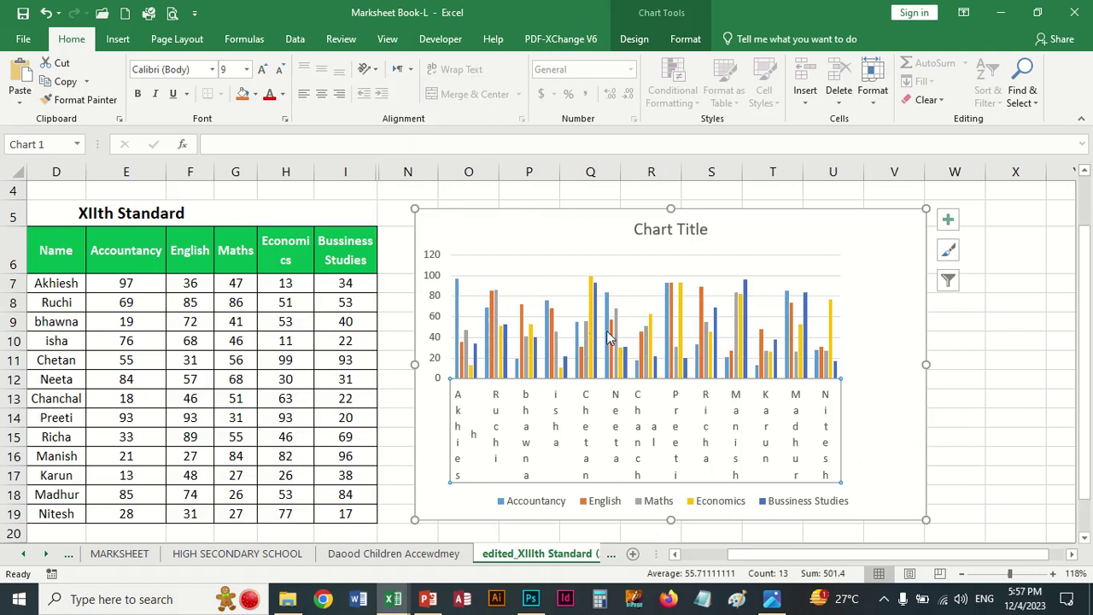
click(374, 70)
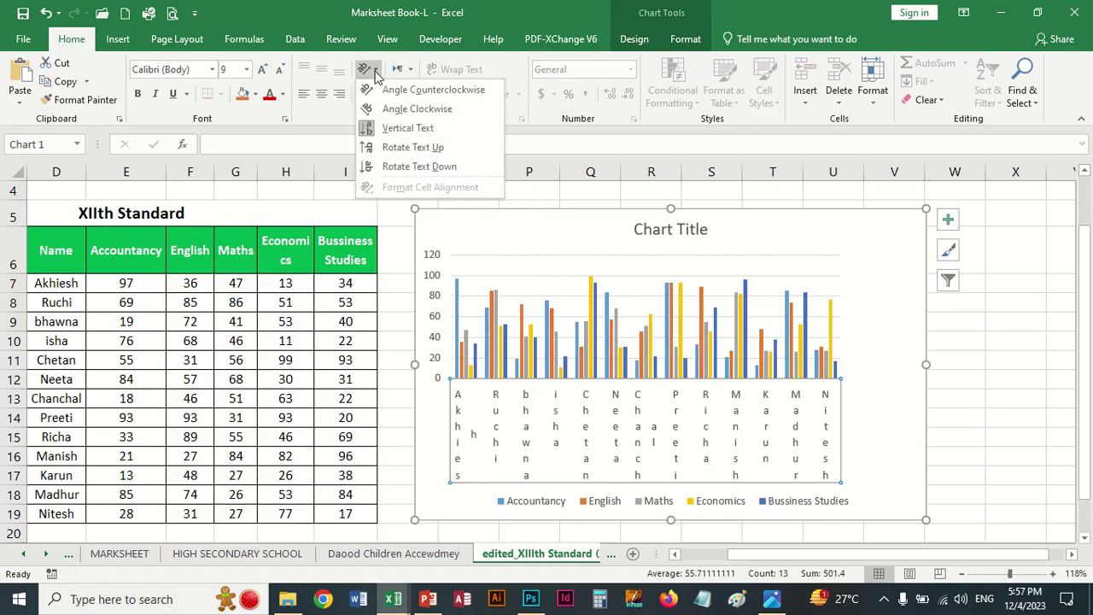
click(401, 149)
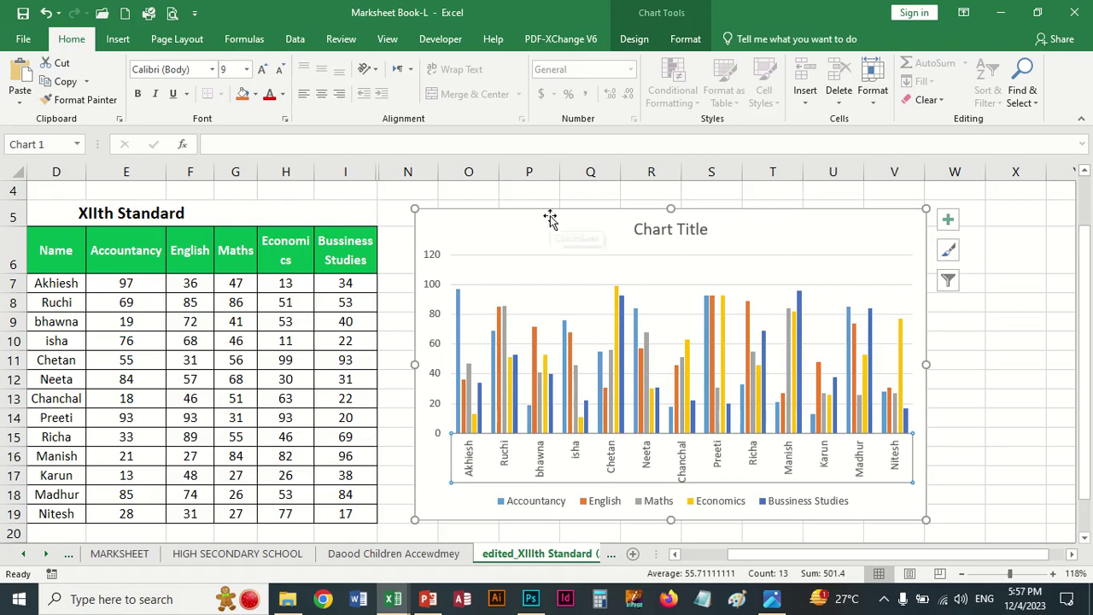
click(358, 212)
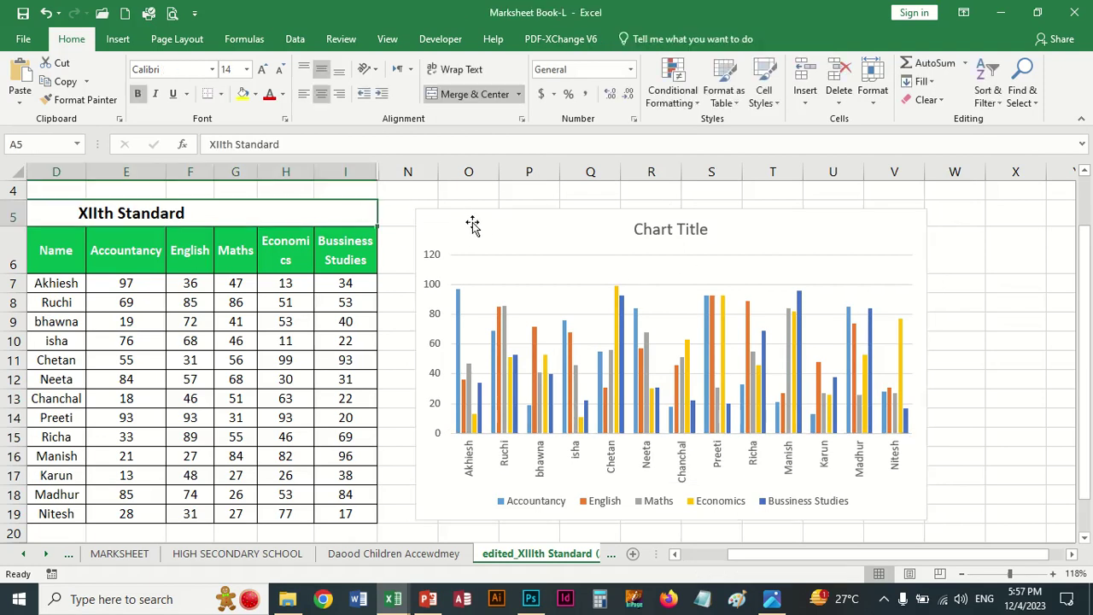
Select the marks chart and switch between Chart Tools Design and Format, ending on Design.
click(472, 224)
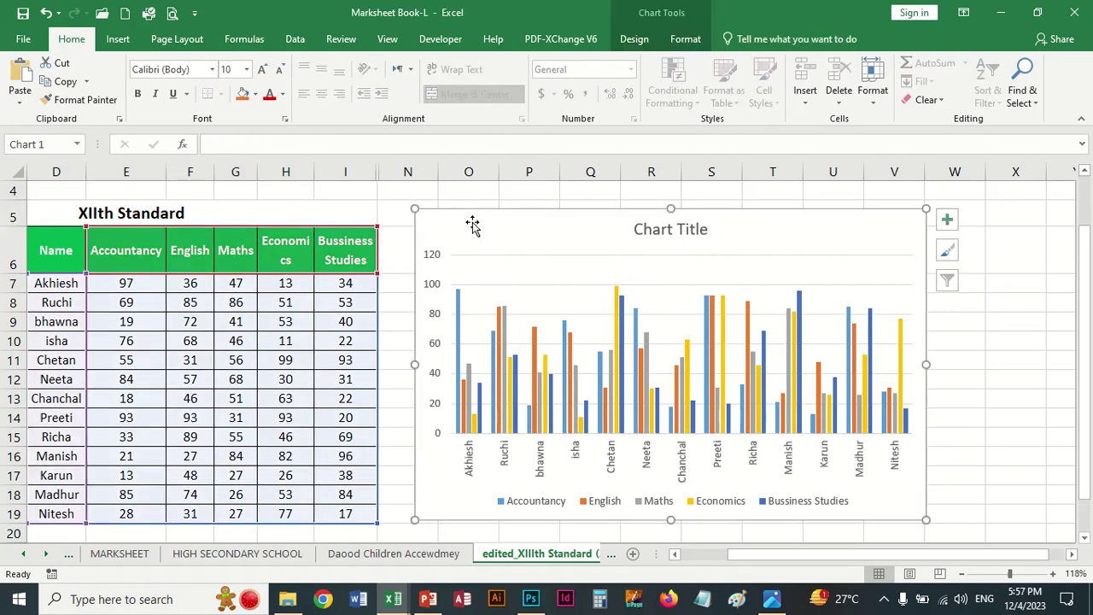
click(634, 39)
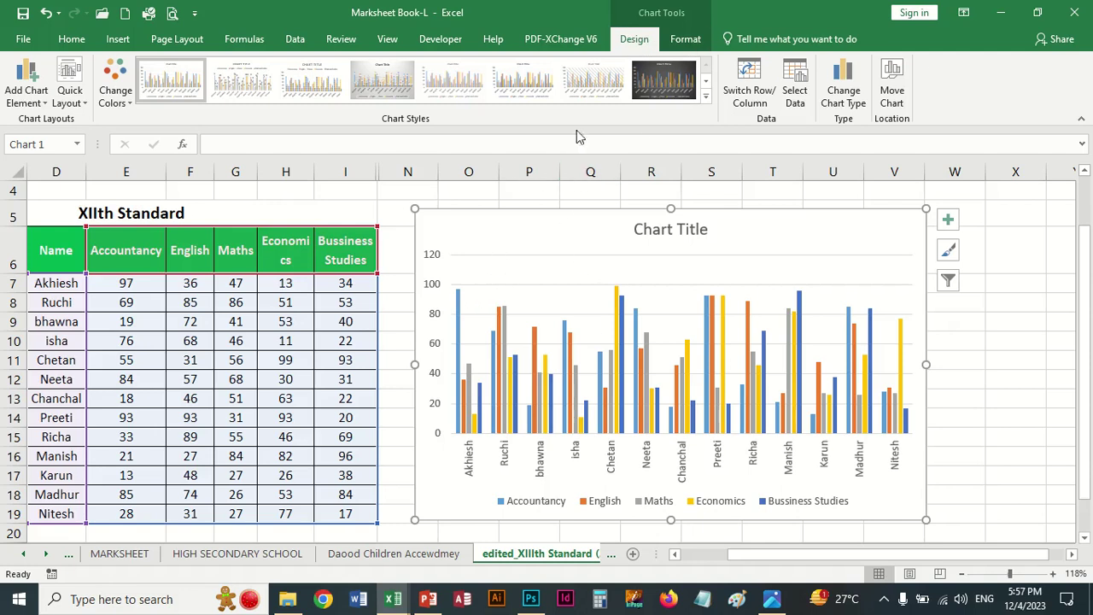
click(364, 210)
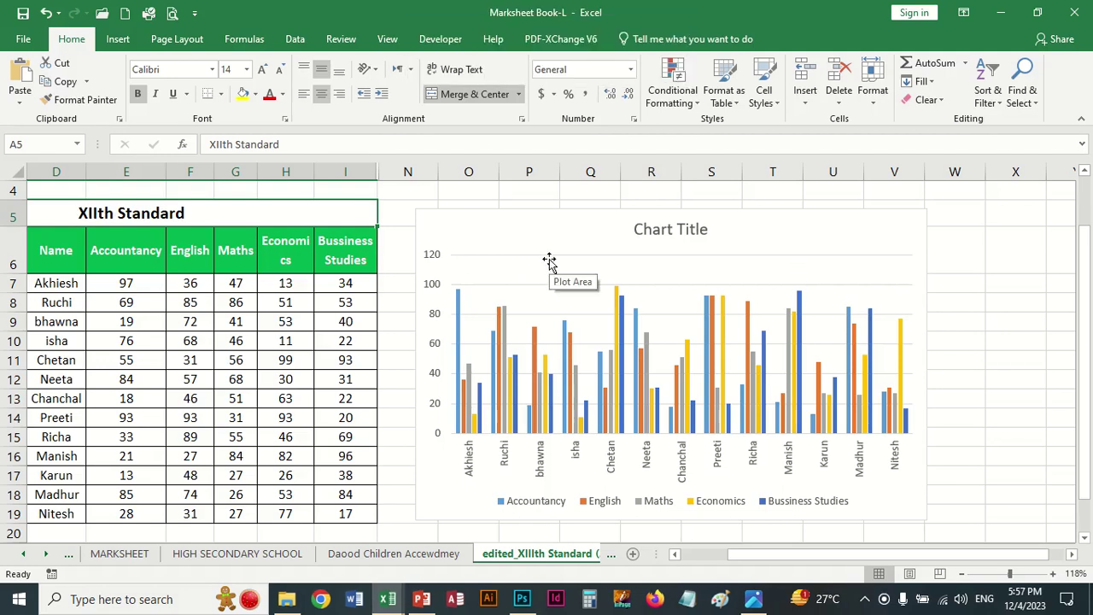
click(527, 244)
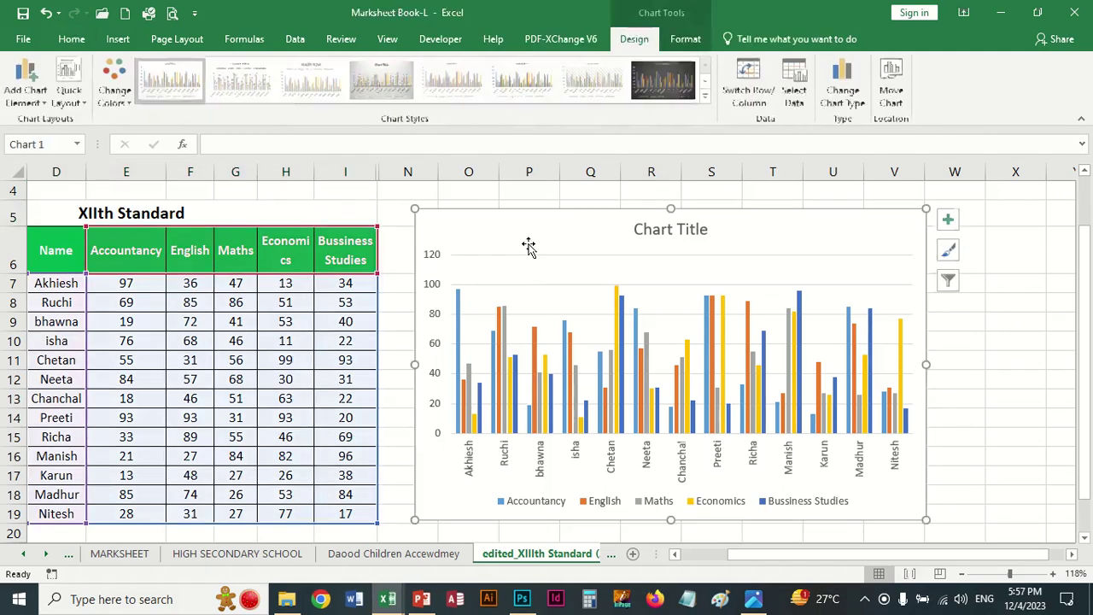
click(686, 43)
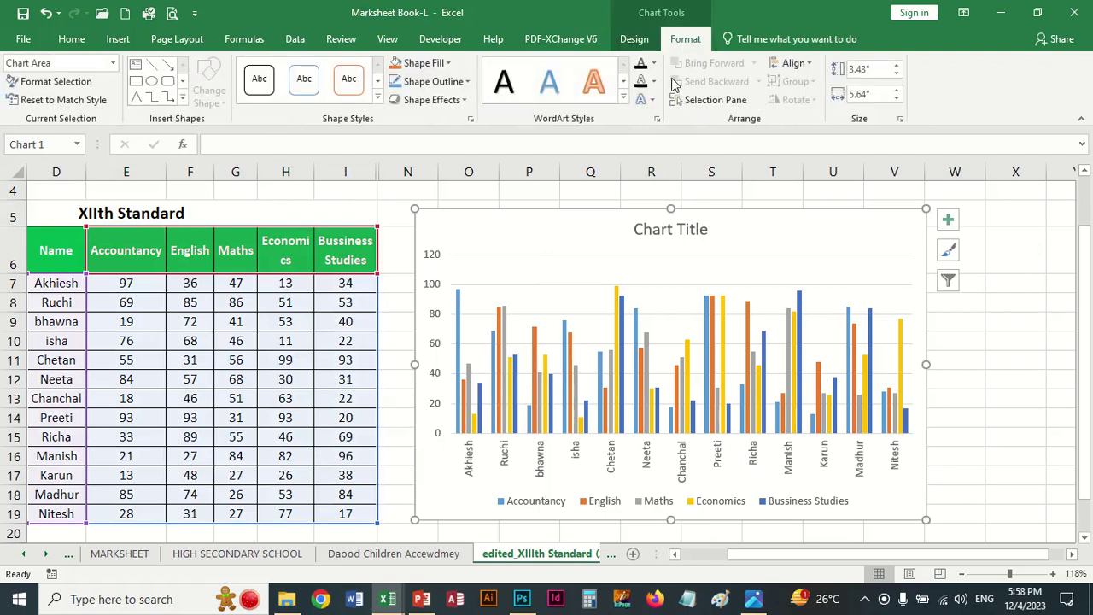
click(635, 41)
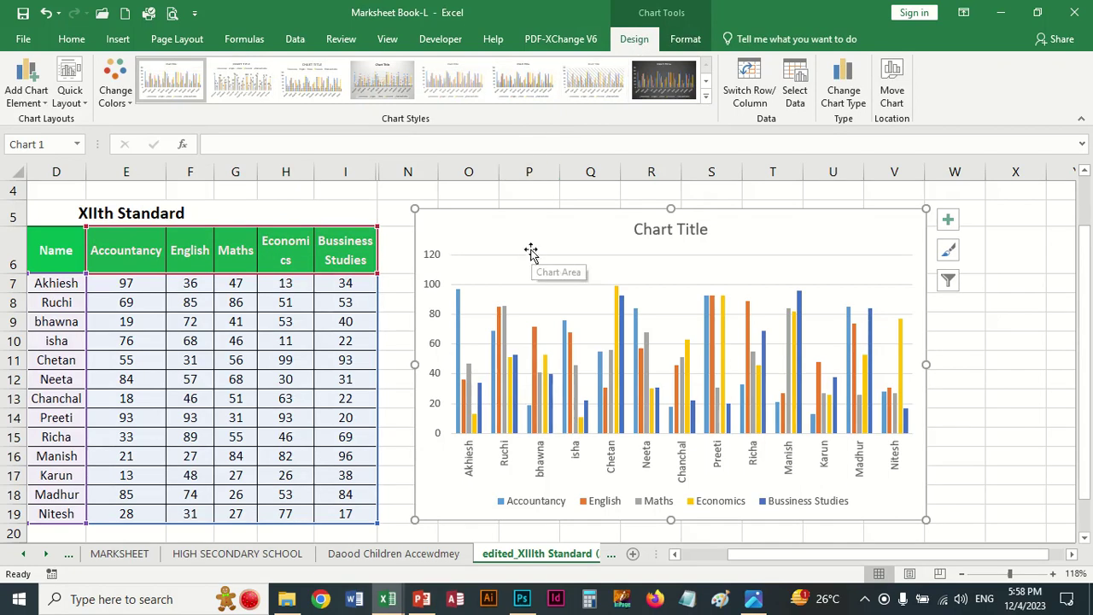
click(686, 39)
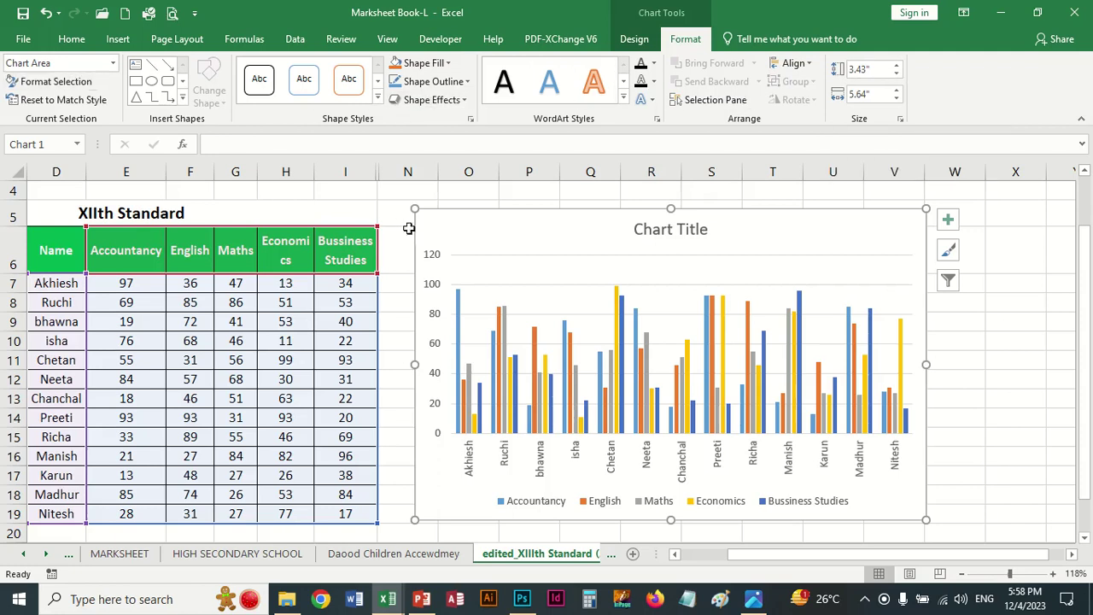
click(632, 38)
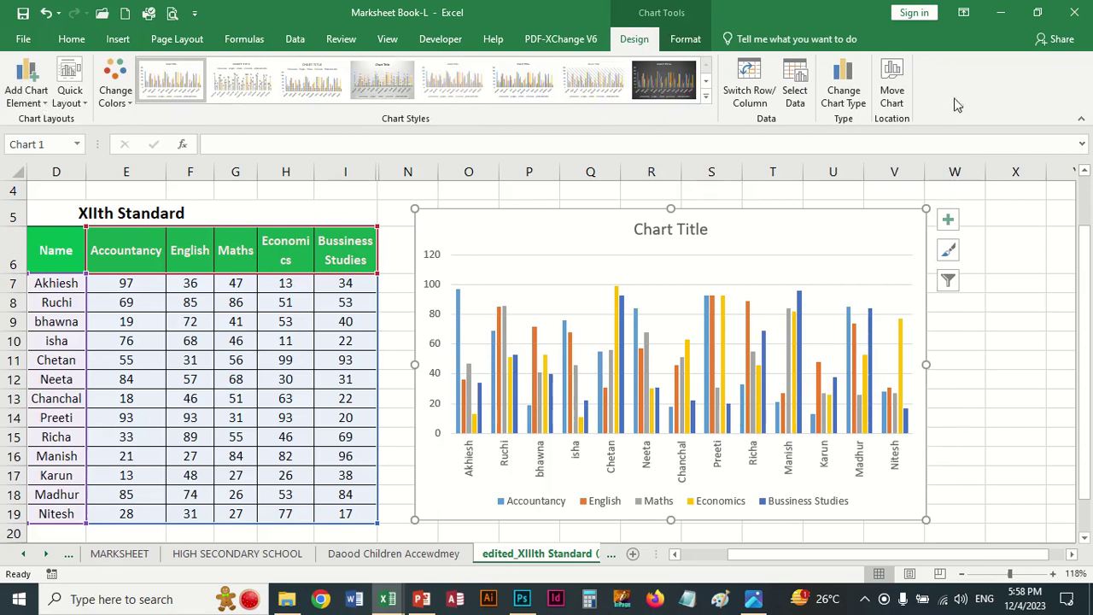
Move the column chart to a new chart sheet named Chart1.
click(893, 96)
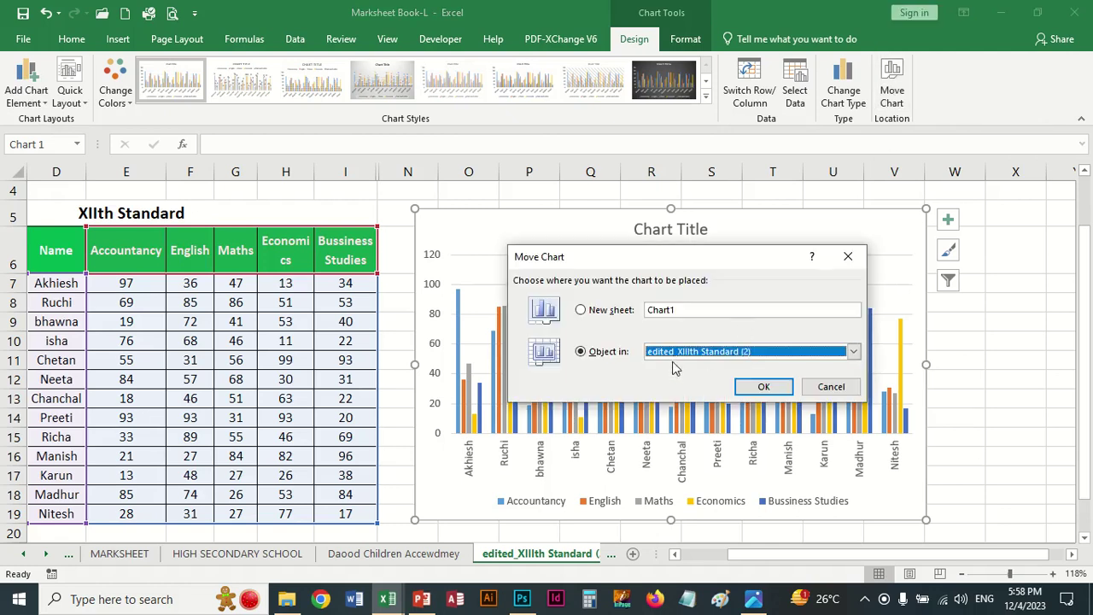
click(582, 309)
click(757, 391)
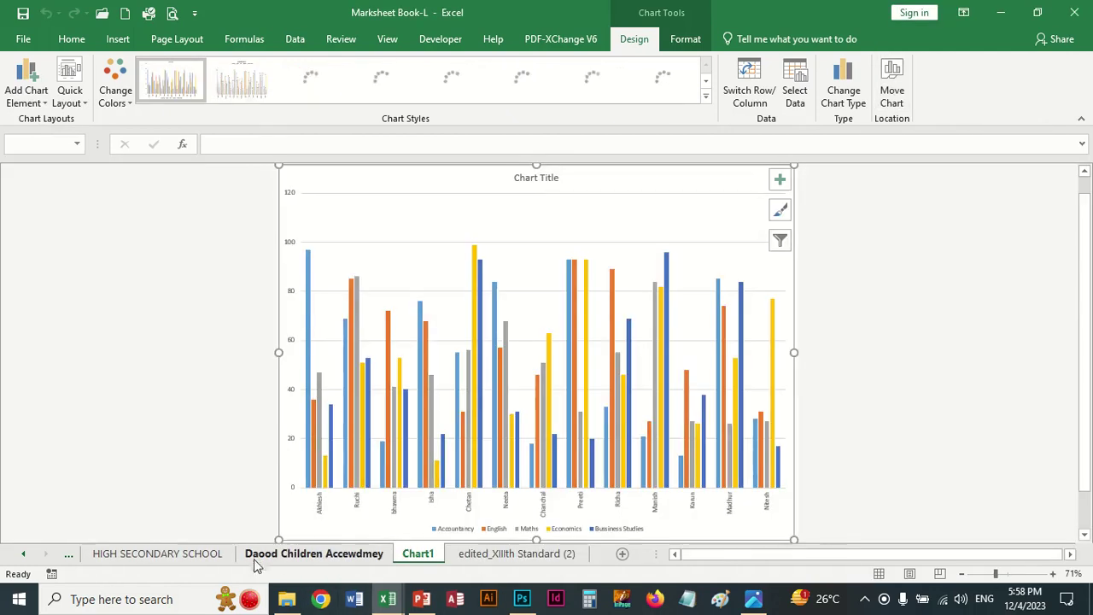
Browse the workbook's sheet tabs, ending back on the Chart1 chart sheet.
click(180, 555)
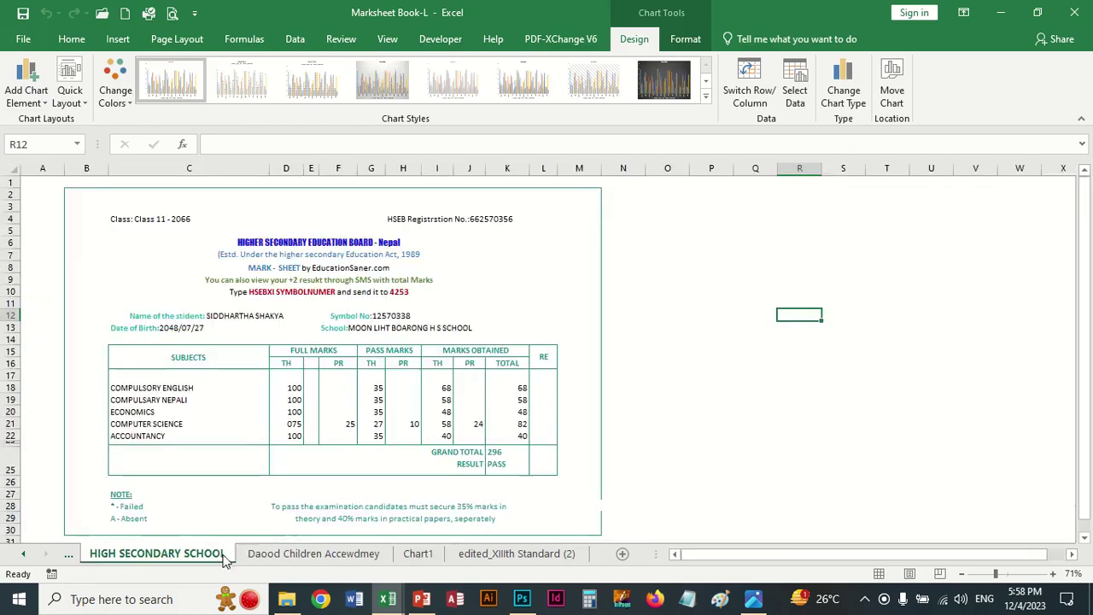
click(269, 555)
click(416, 555)
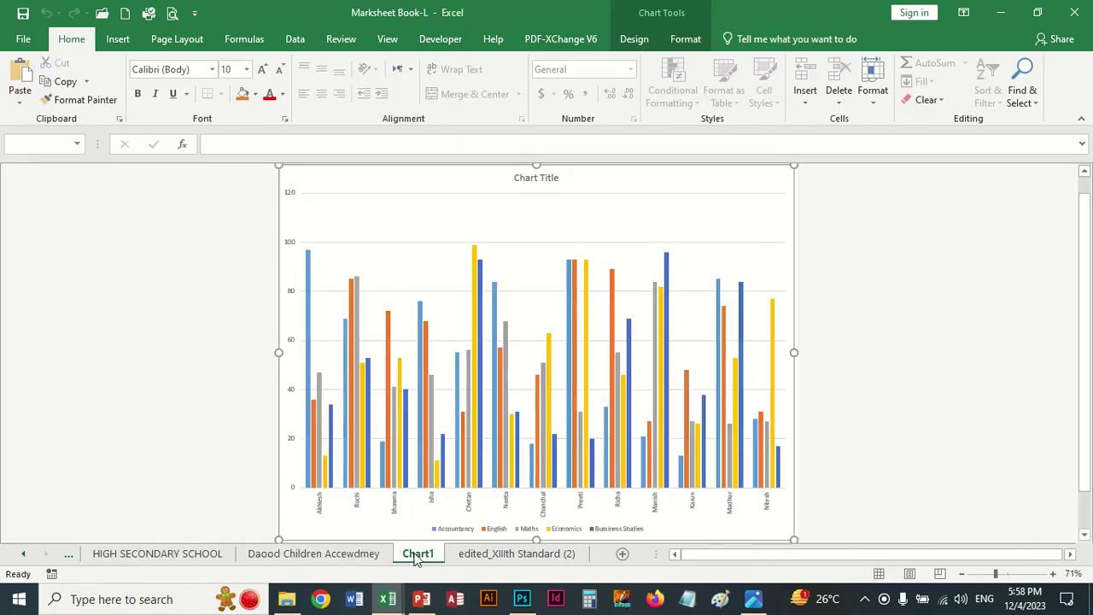
click(362, 555)
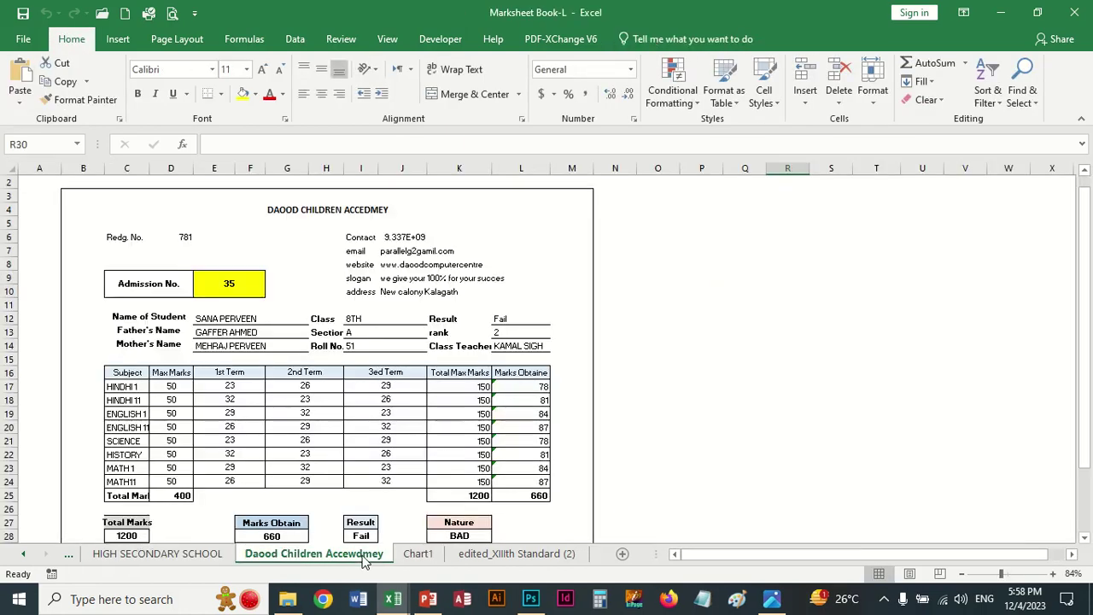
click(23, 555)
click(24, 555)
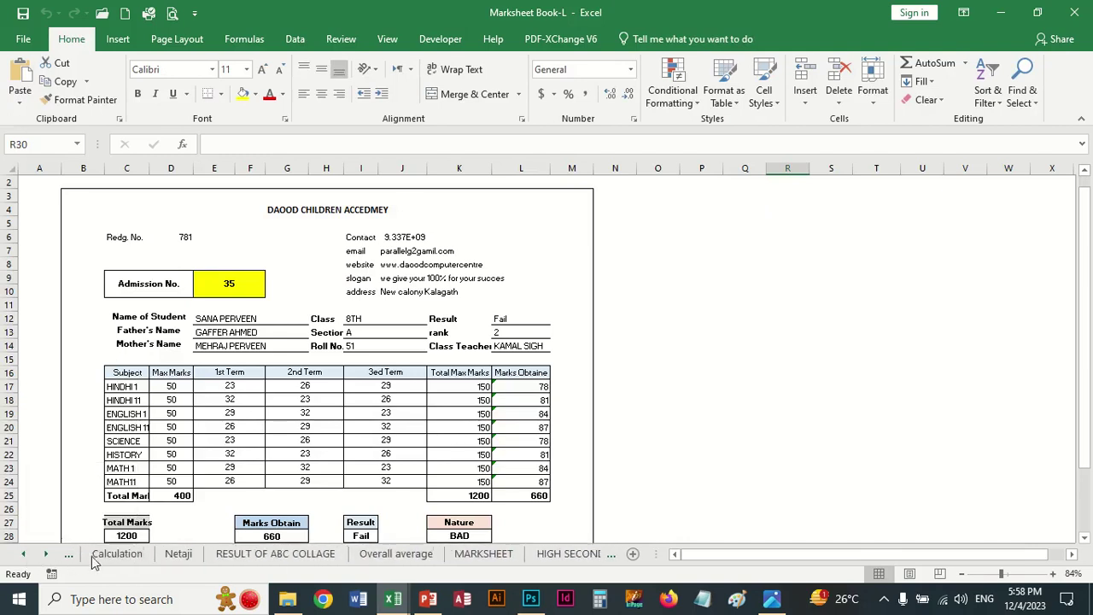
click(137, 556)
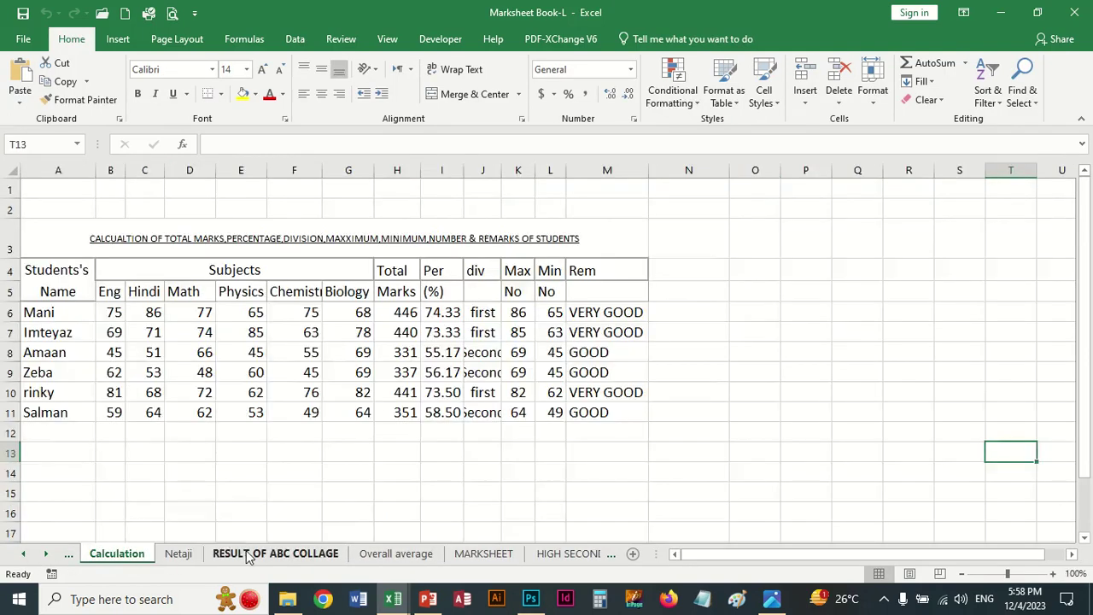
click(248, 555)
click(410, 555)
click(491, 556)
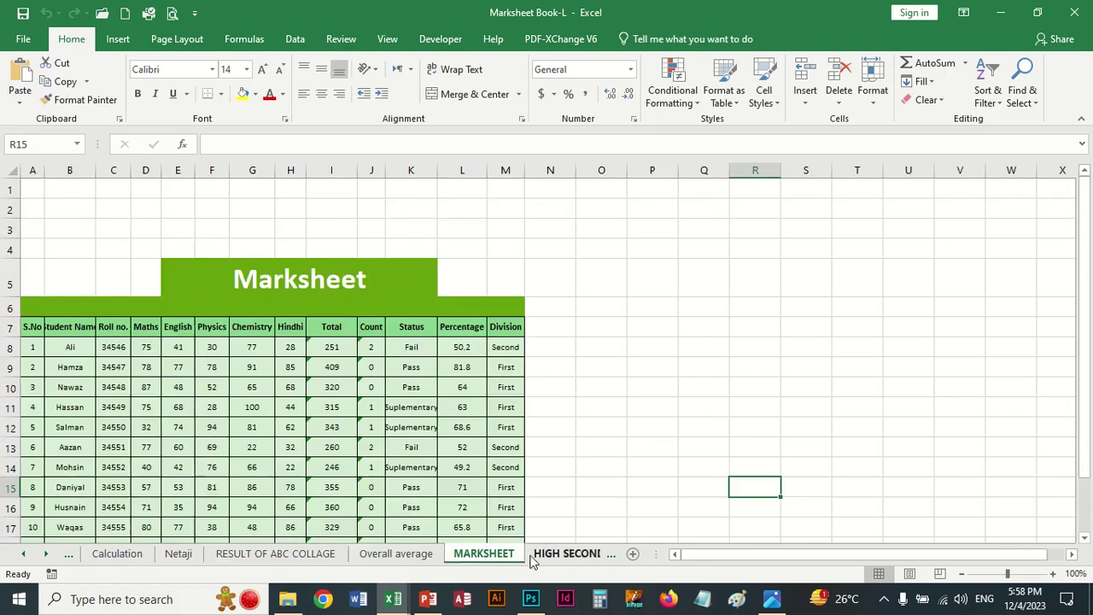
click(427, 555)
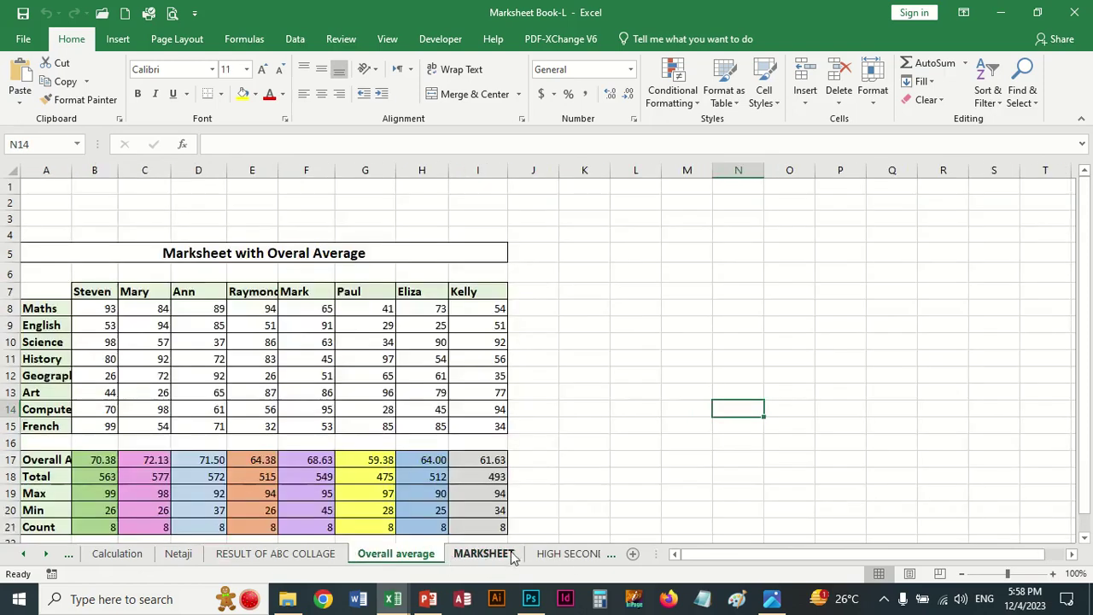
click(568, 555)
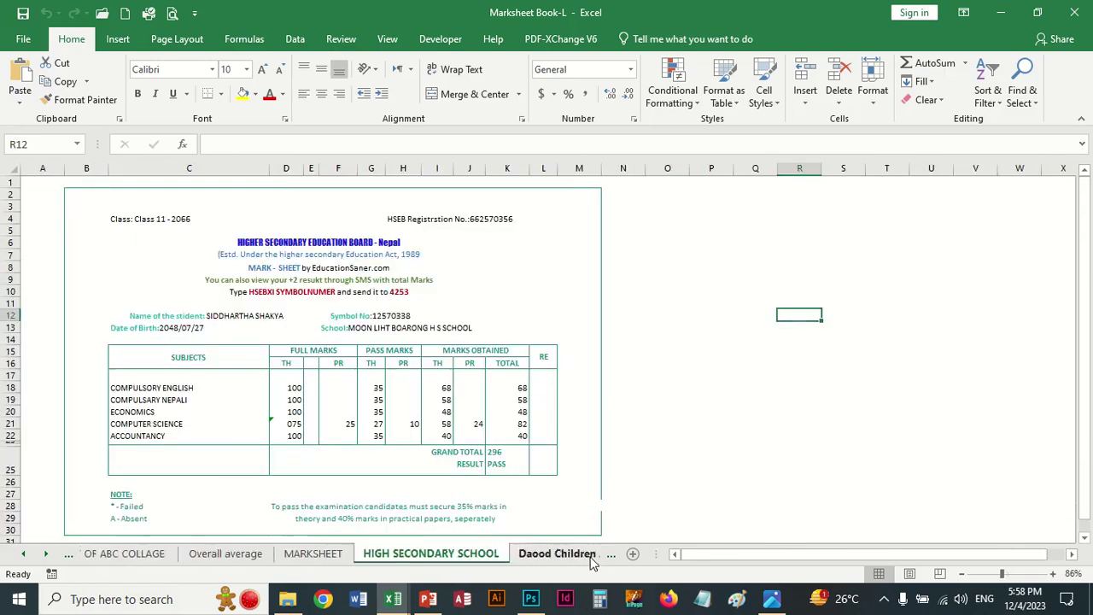
click(594, 560)
click(594, 561)
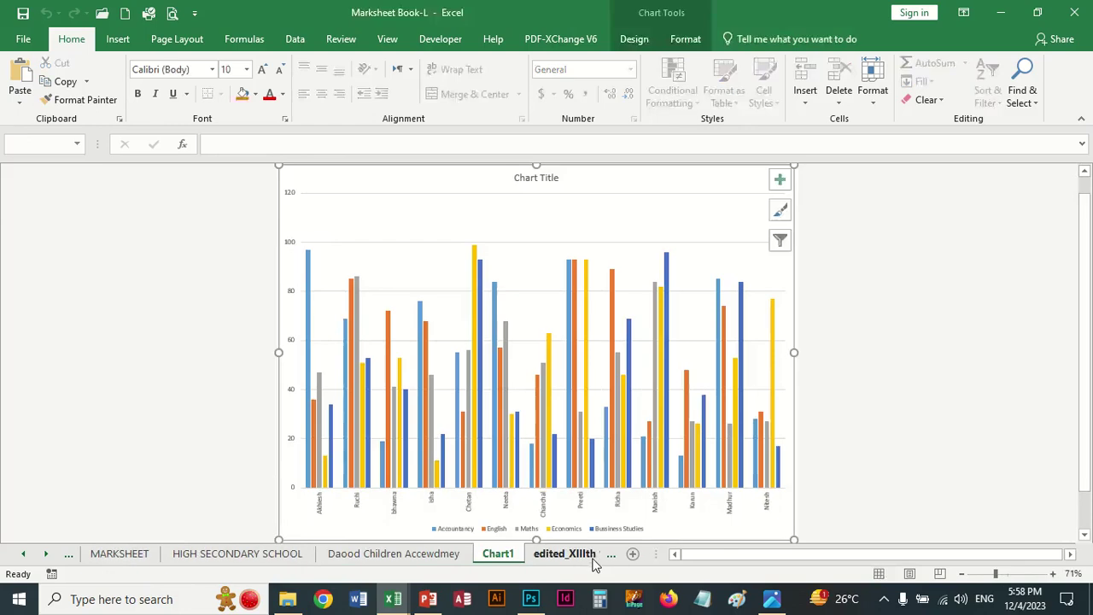
click(609, 561)
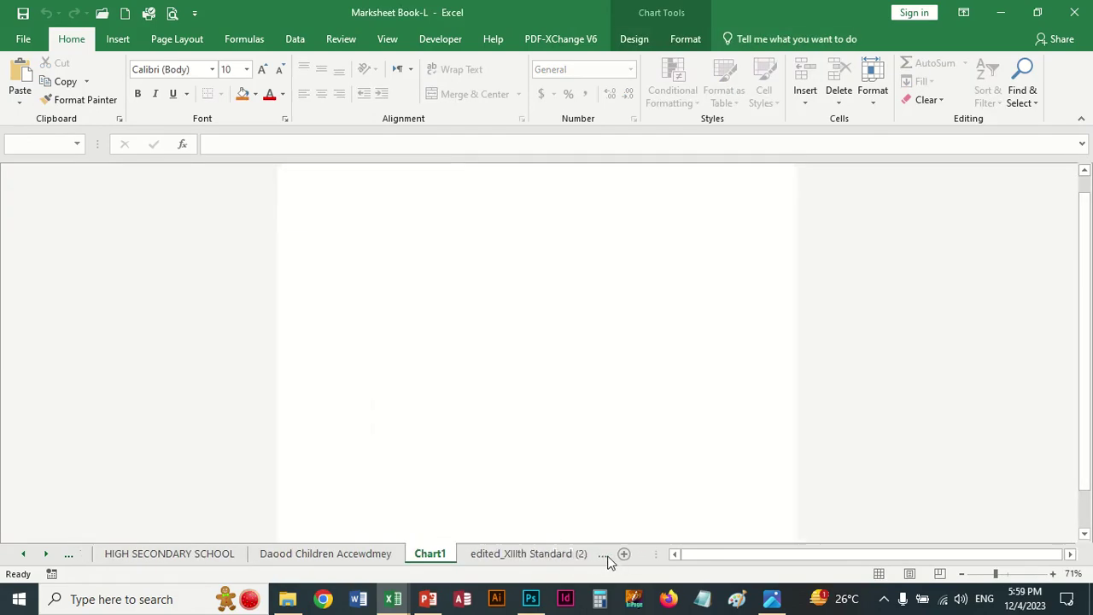
click(427, 557)
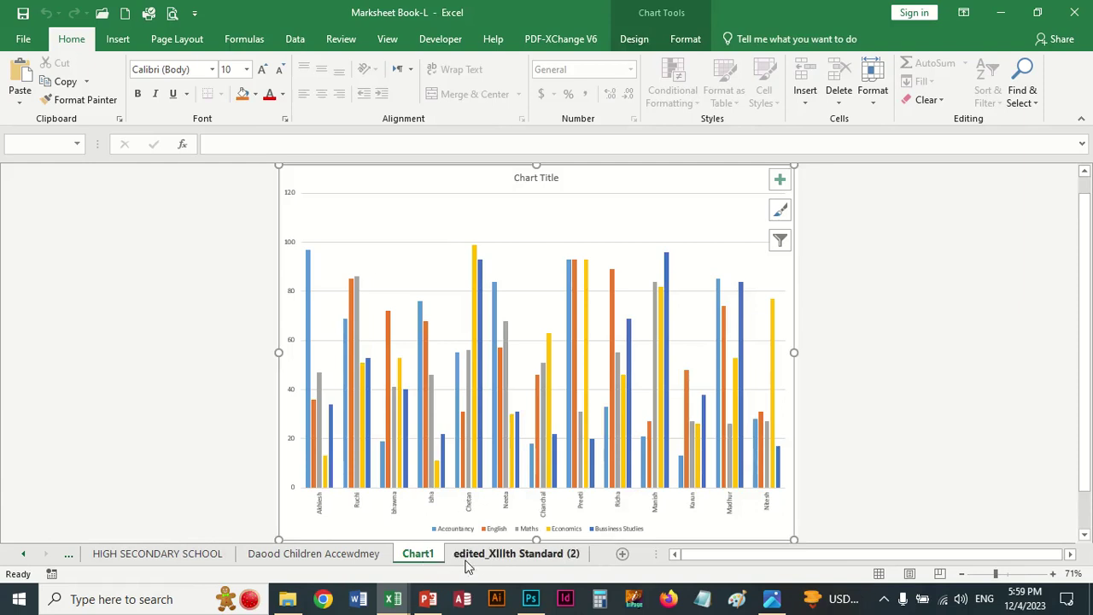
click(475, 555)
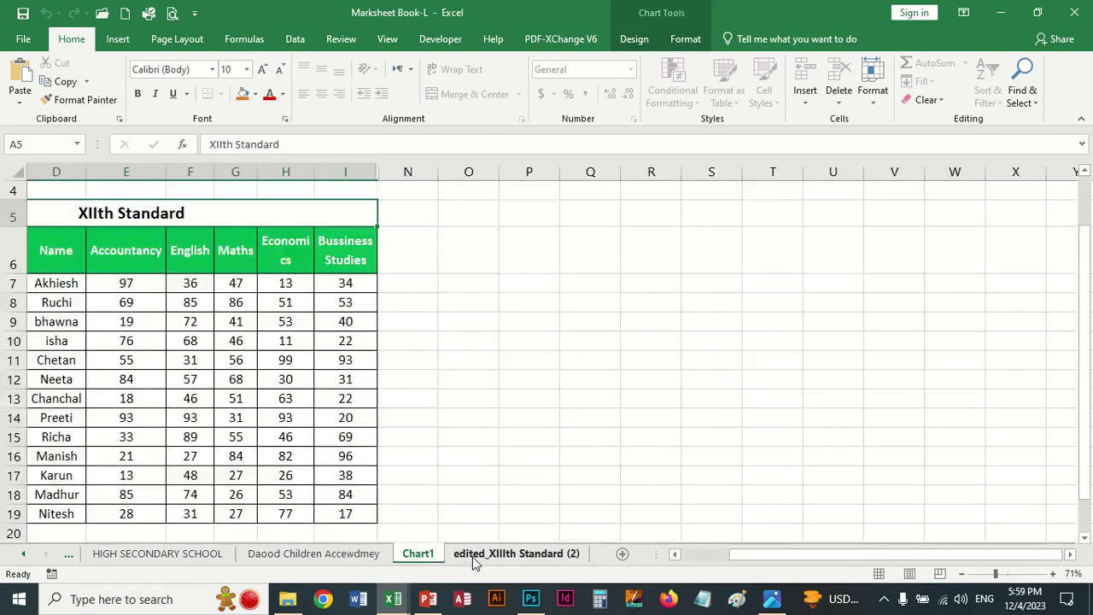
click(427, 555)
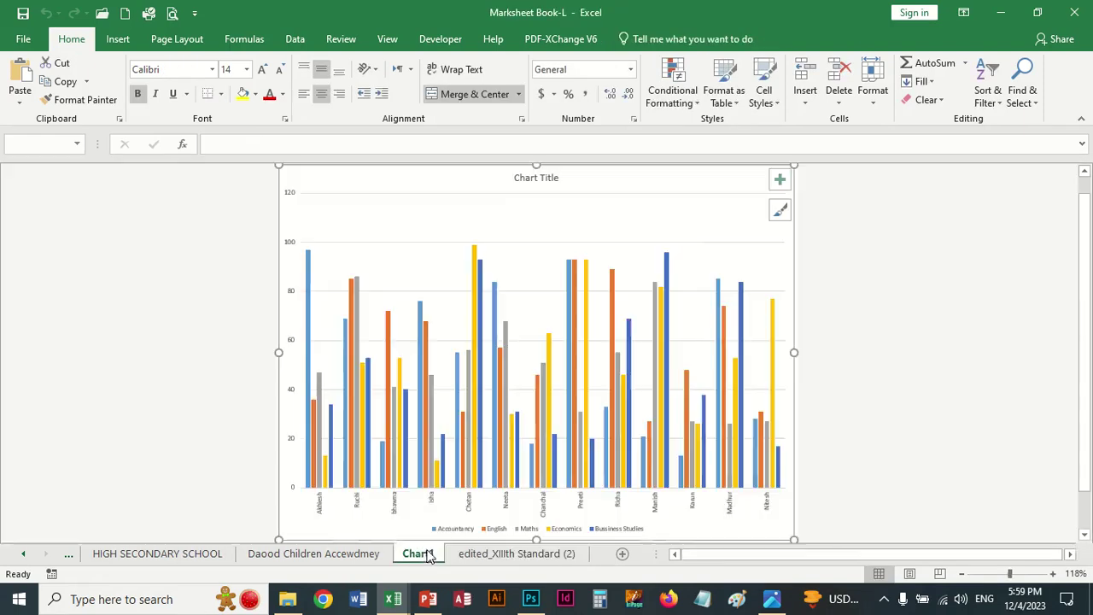
Embed the chart as an object on Marksheet and drag it beside the REMARKS column.
click(700, 248)
mouse_move(658, 4)
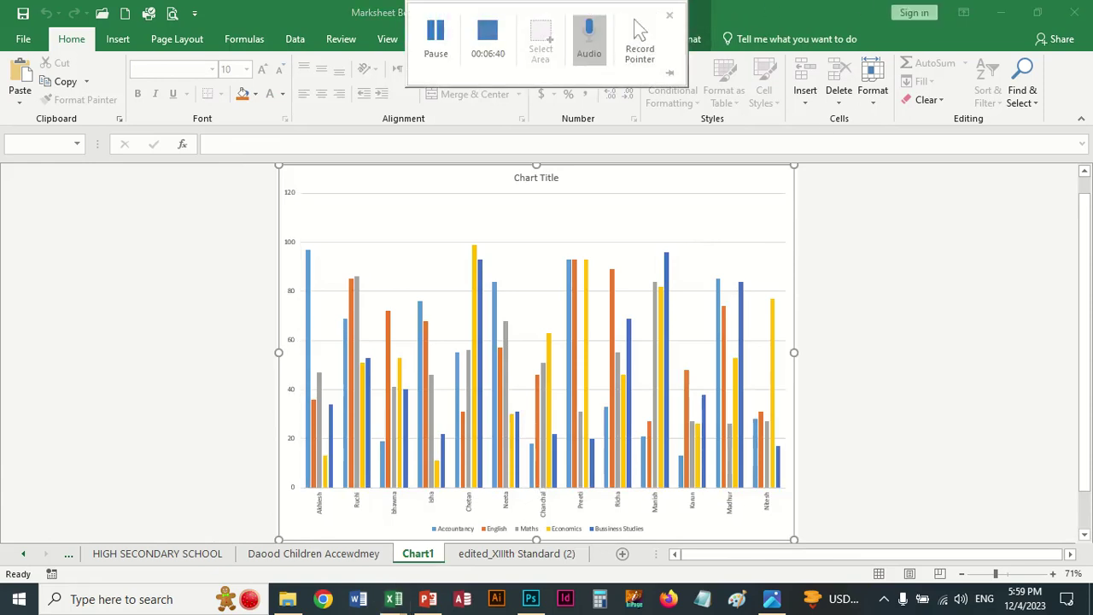
click(543, 340)
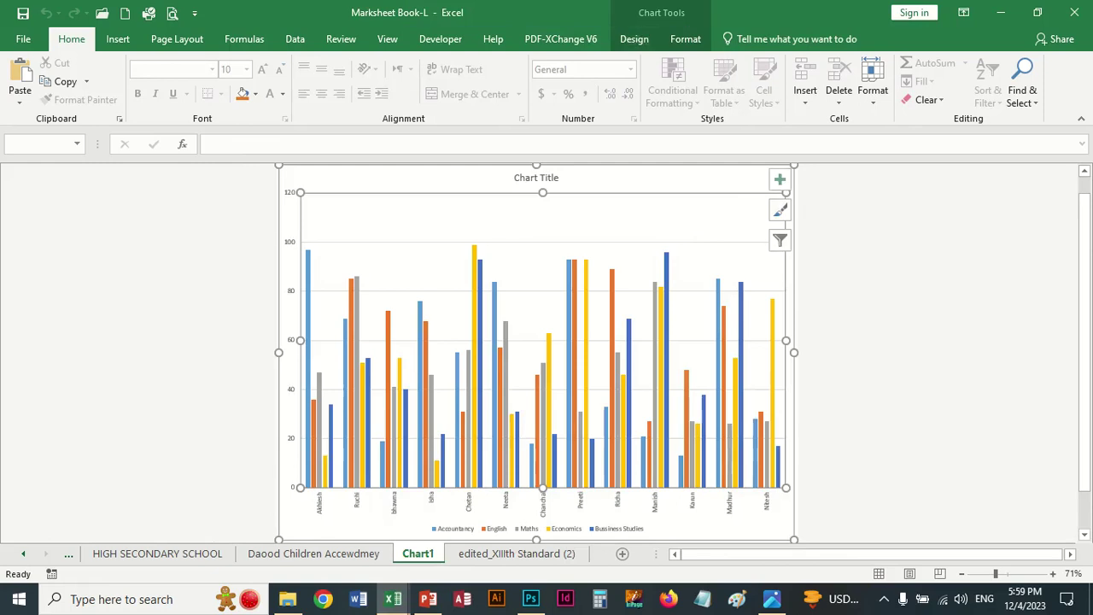
click(634, 39)
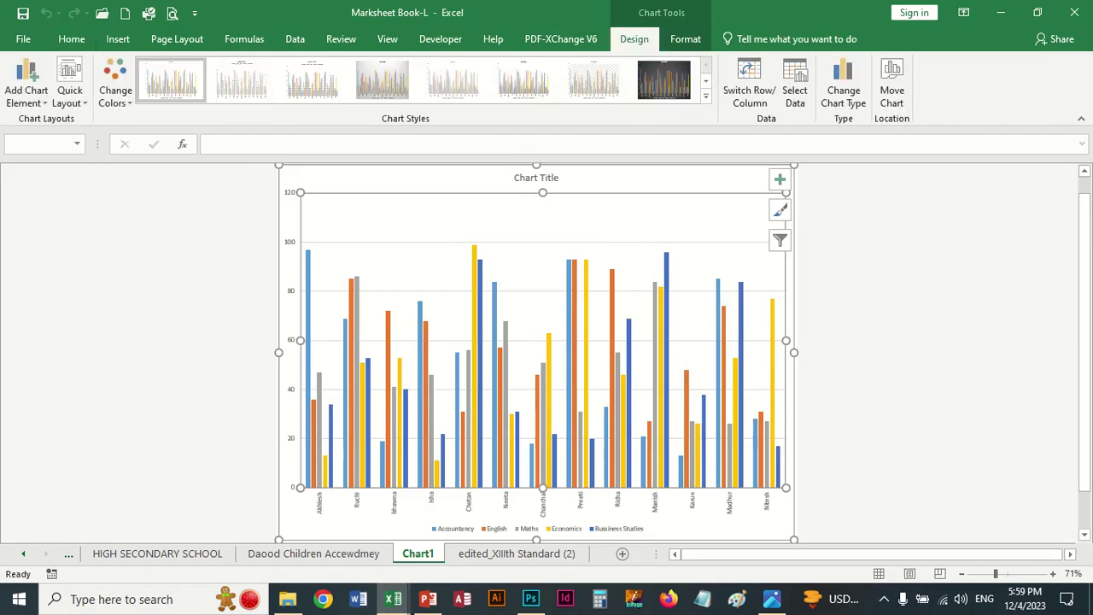
click(891, 85)
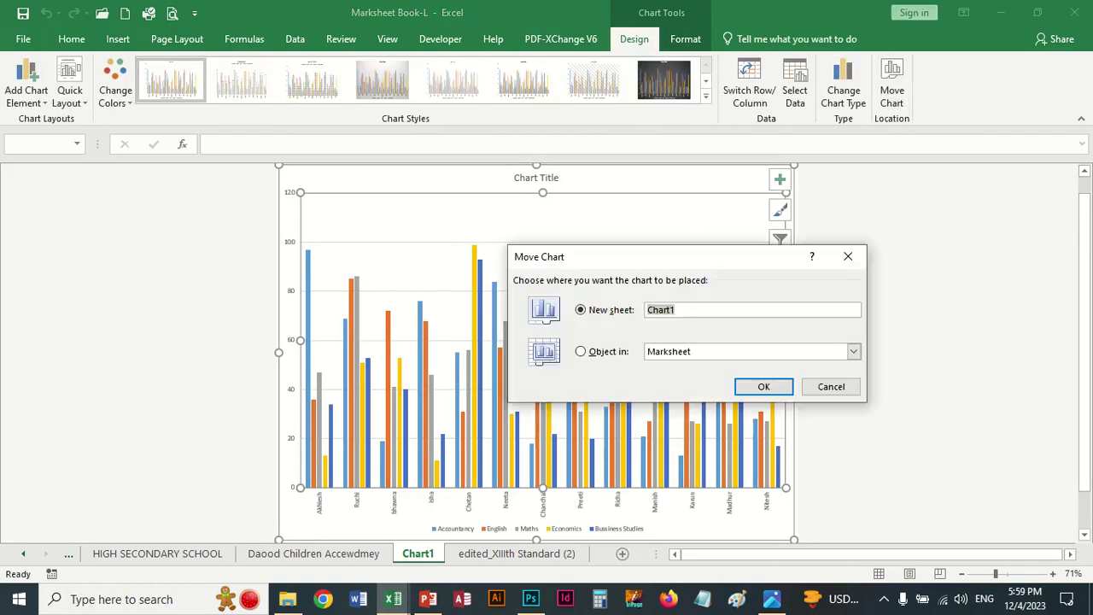
key(alt+o)
key(Return)
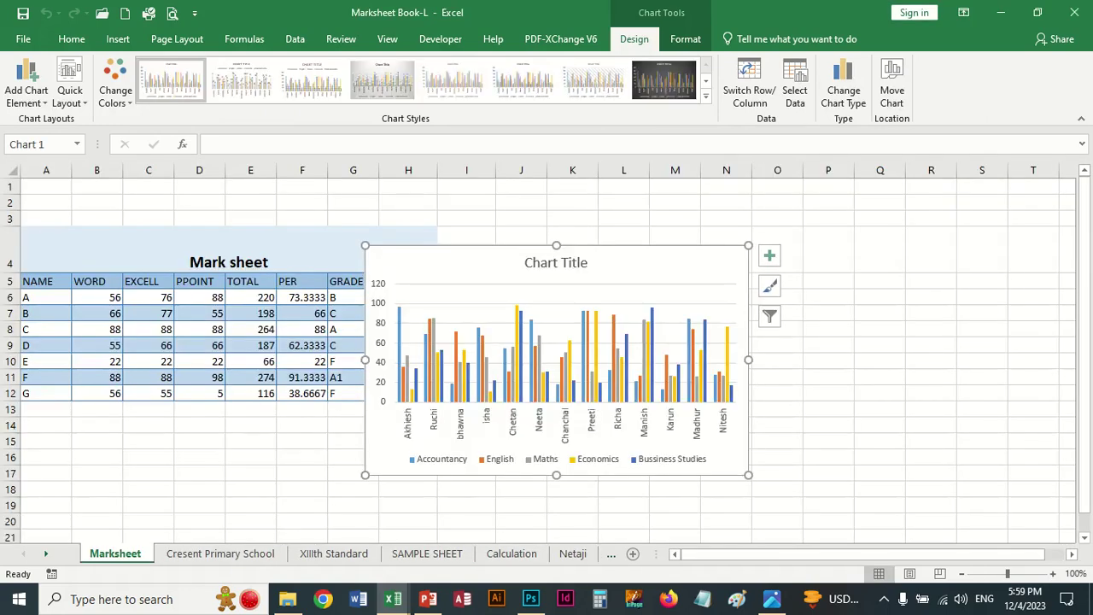
drag(649, 256, 758, 233)
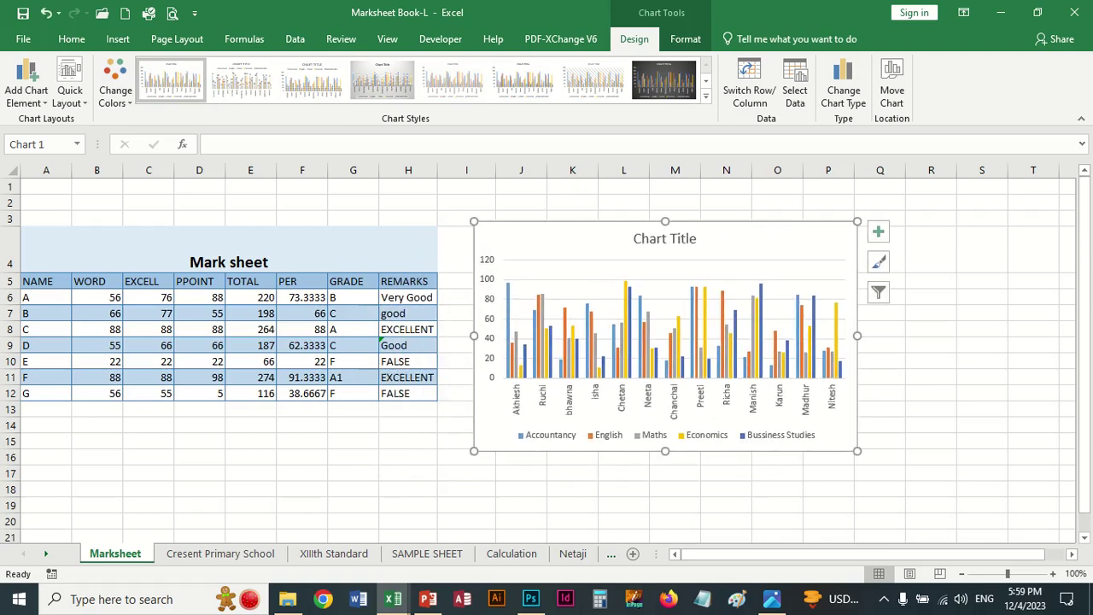
Preview the stacked and 3-D column variants in the Change Chart Type dialog.
click(843, 85)
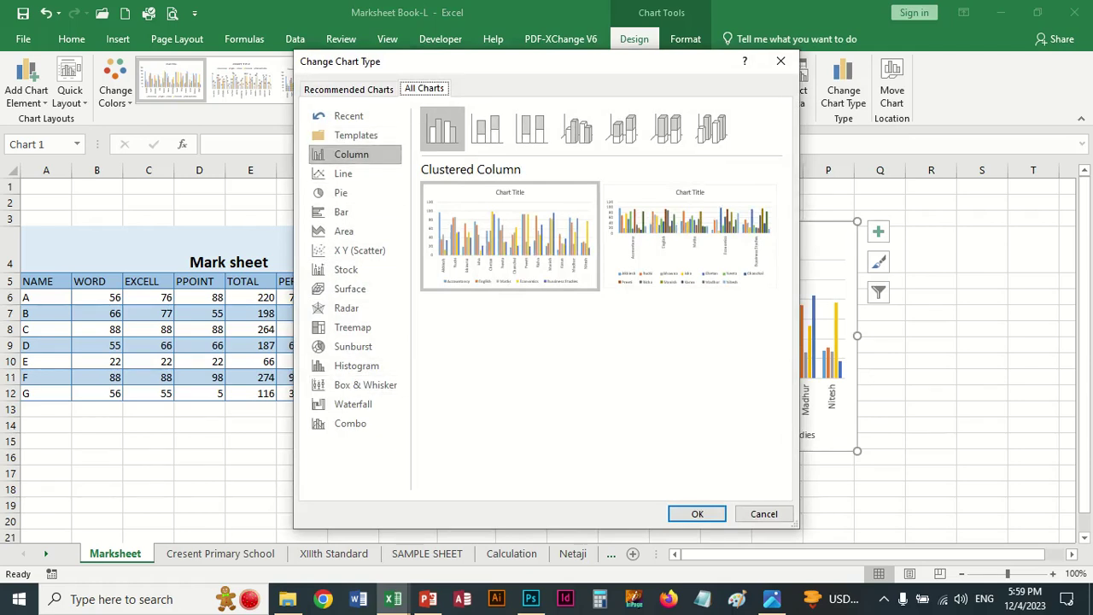
click(486, 129)
click(577, 129)
click(622, 129)
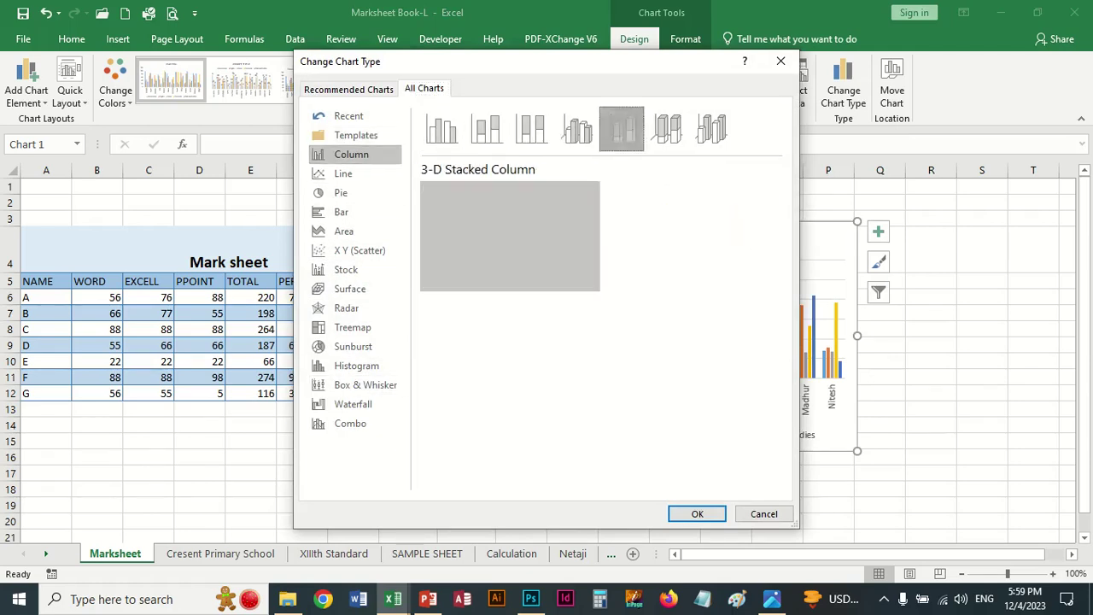
click(668, 129)
click(712, 129)
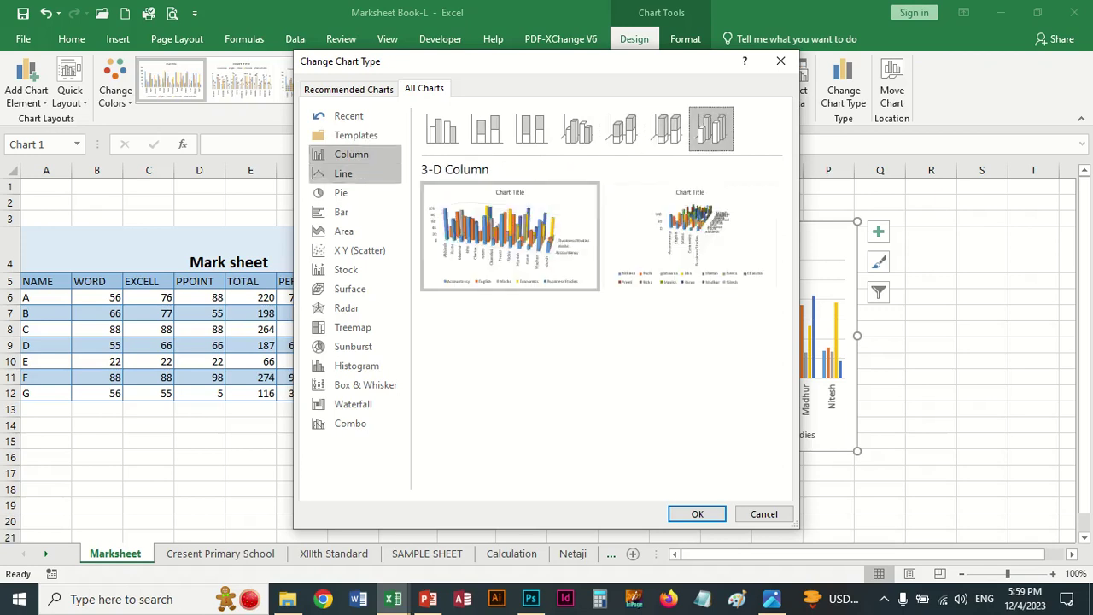
Browse the line, pie and bar chart options, including Bar of Pie and stacked bar.
click(343, 173)
mouse_move(453, 239)
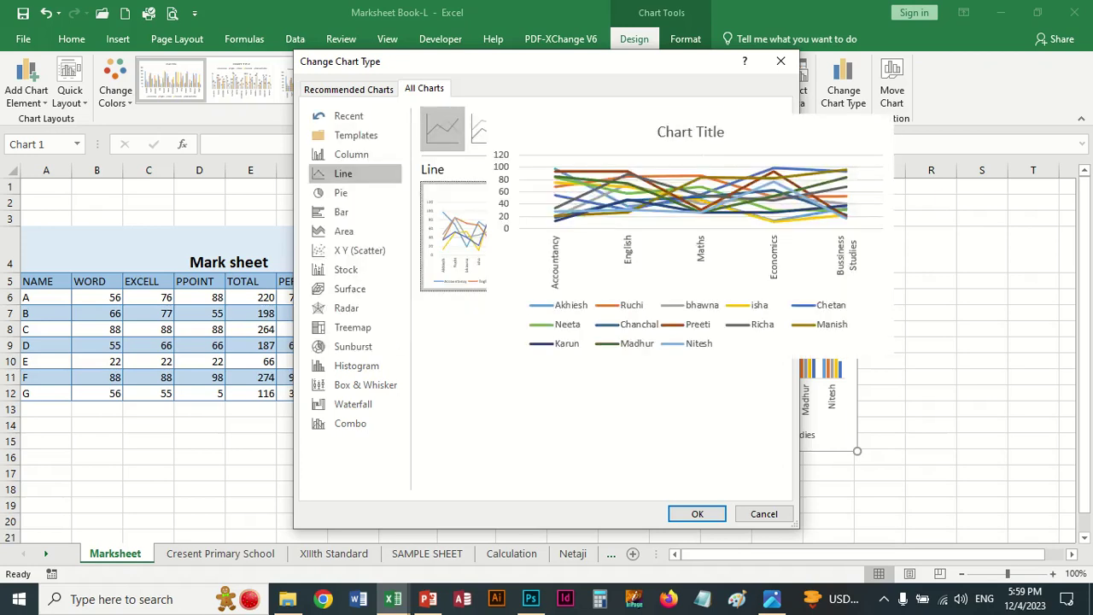
click(341, 193)
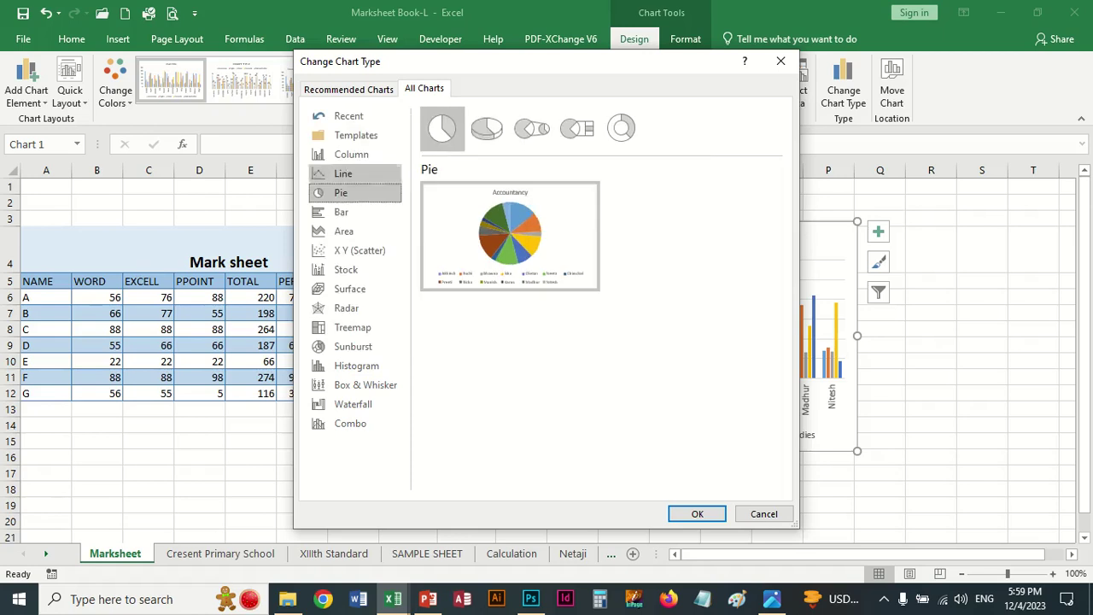
key(Tab)
key(Right)
key(Right)
key(Right)
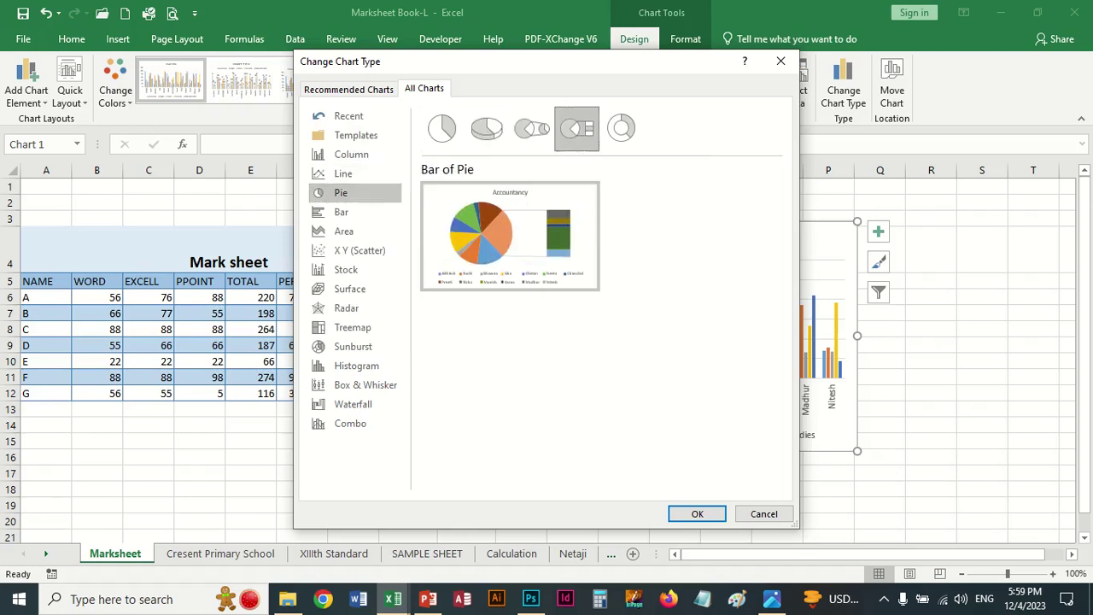
key(shift+Tab)
key(Down)
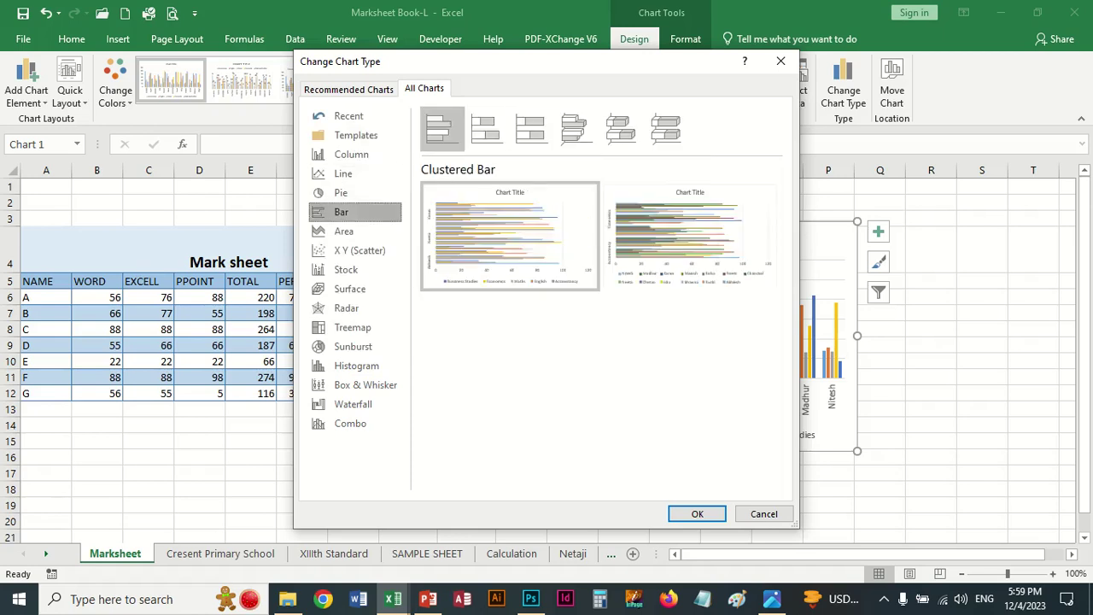
key(Tab)
key(Right)
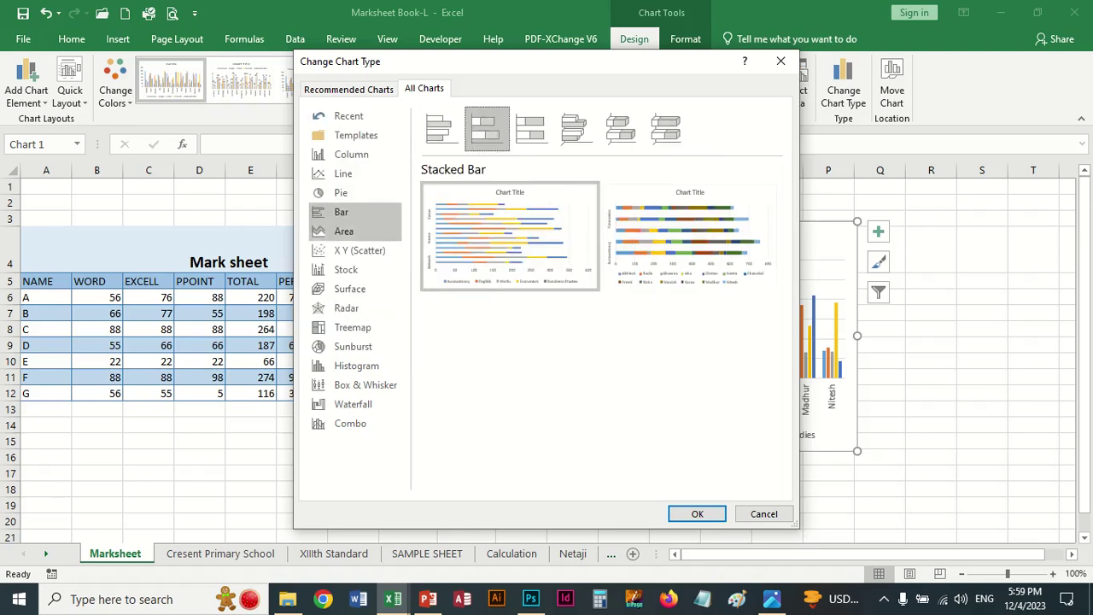
Browse the area, stock, radar, sunburst, histogram, box and whisker, and waterfall options.
click(343, 230)
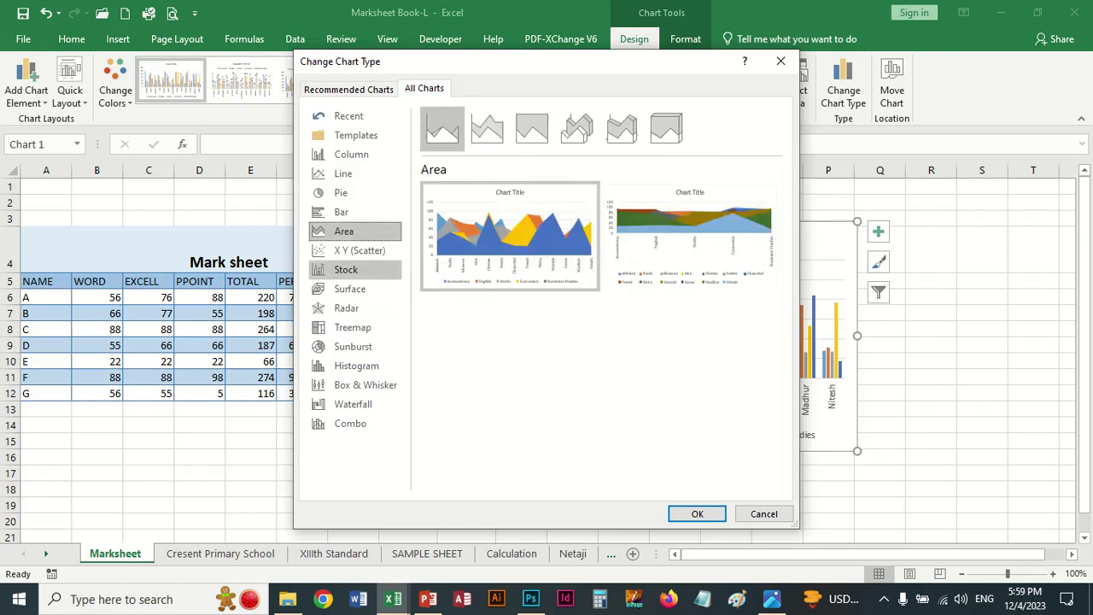
click(346, 269)
click(346, 307)
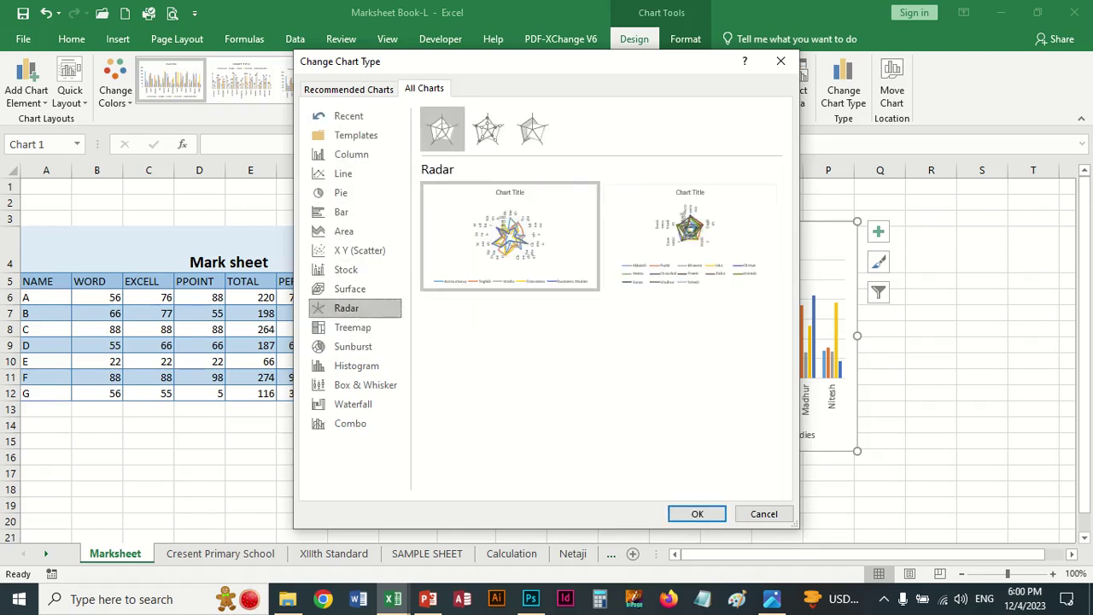
click(353, 346)
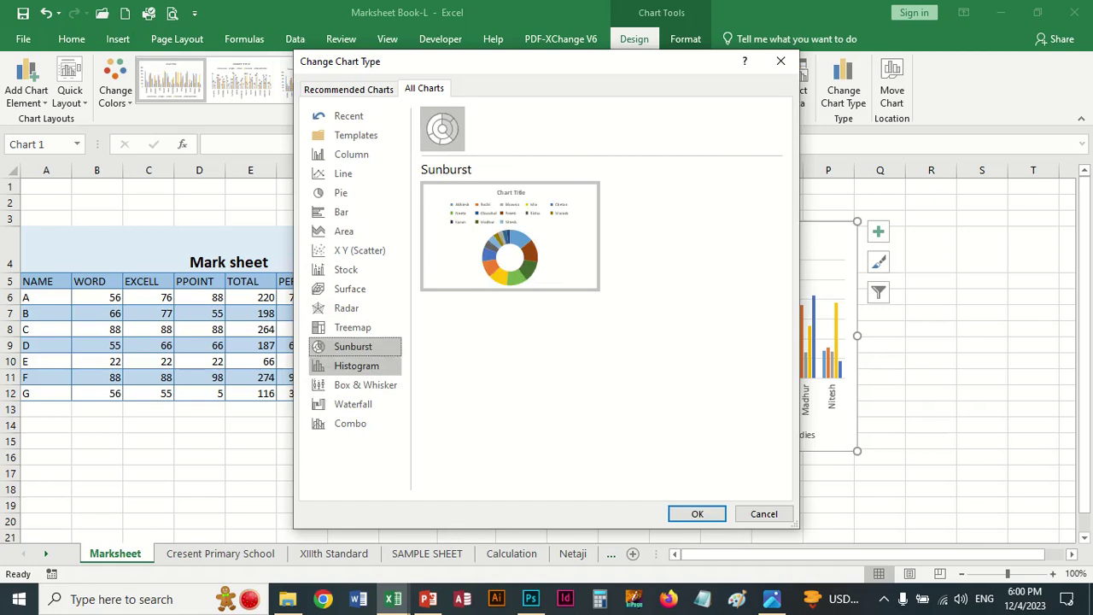
click(356, 365)
click(365, 384)
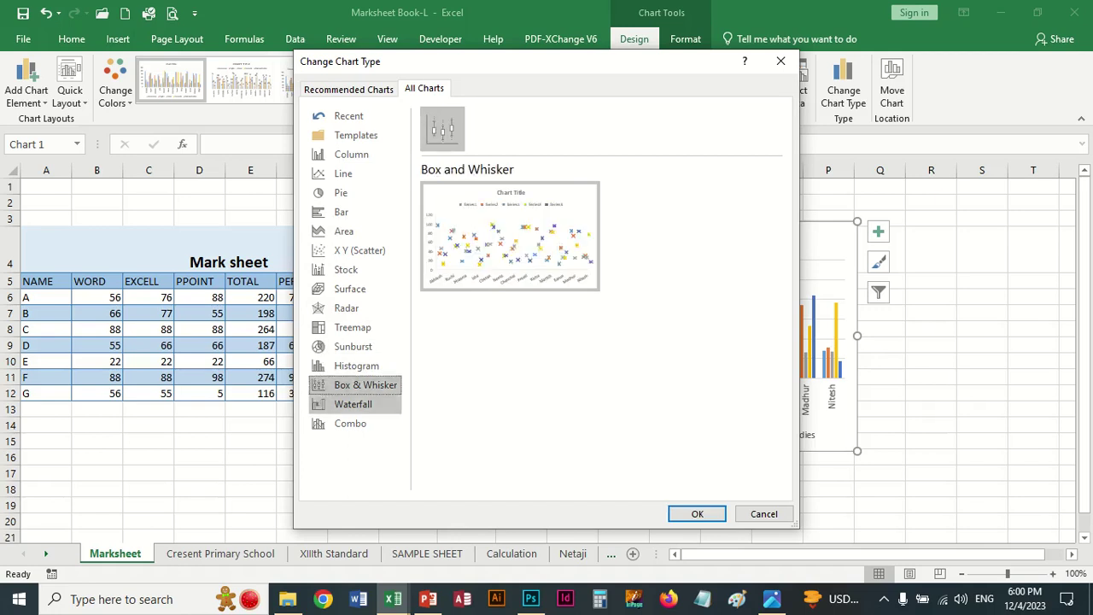
click(352, 404)
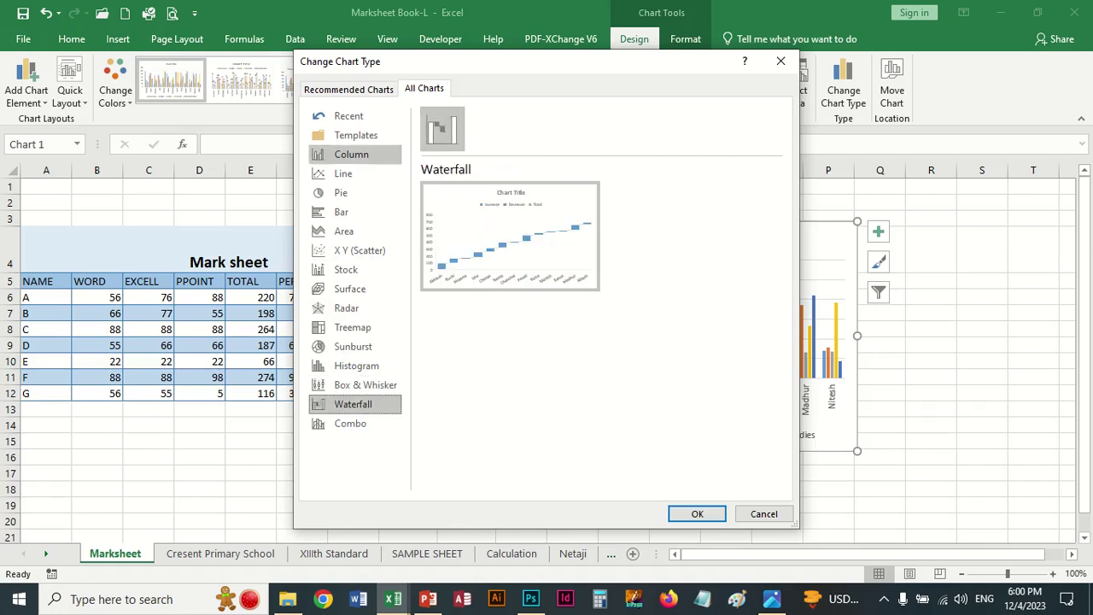
Convert the chart to a Pie of Pie after previewing the 3-D pie.
click(341, 192)
mouse_move(509, 236)
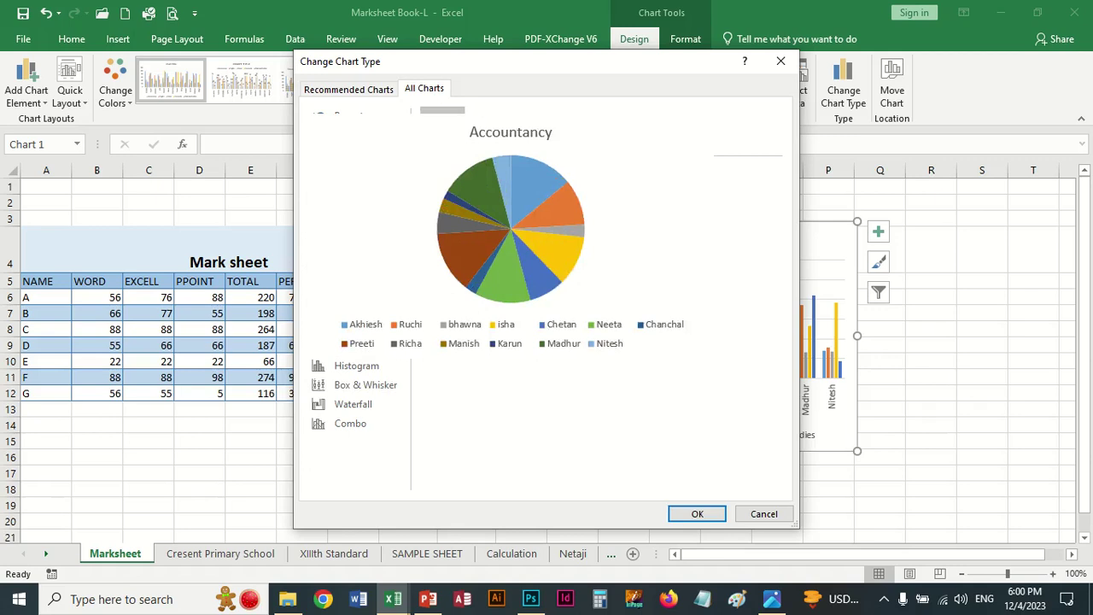
click(486, 128)
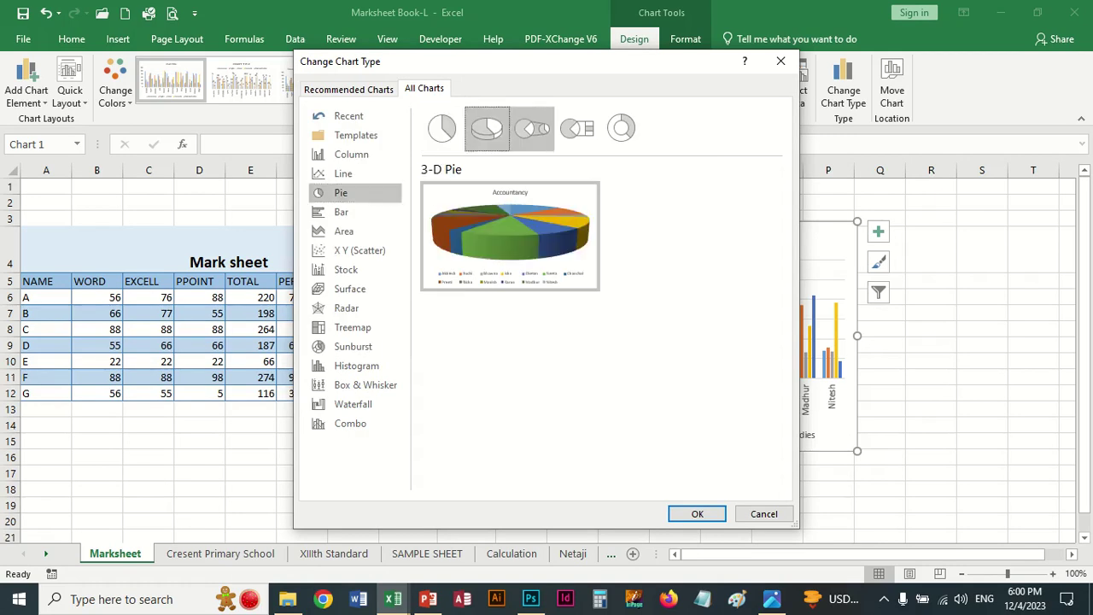
click(532, 128)
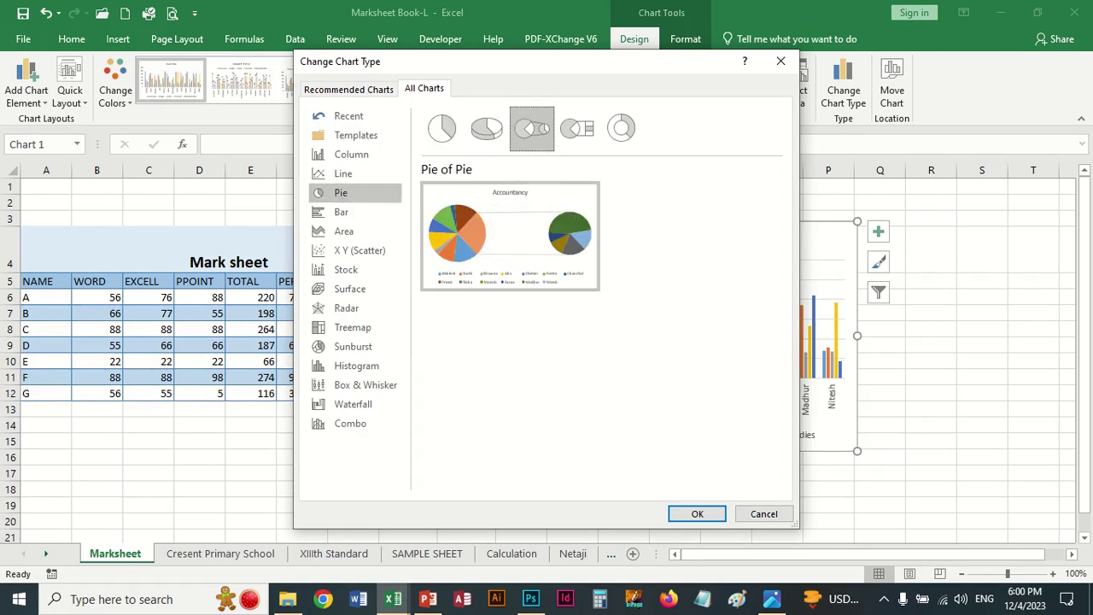
click(697, 513)
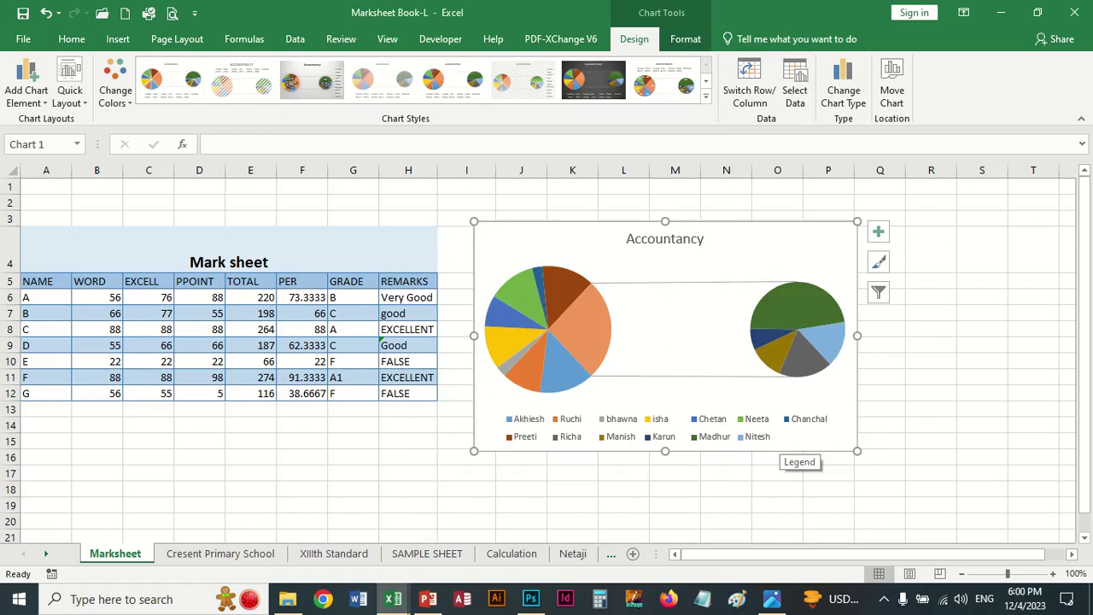
Change the chart back to Clustered Column and bring up its Select Data Source settings.
click(842, 90)
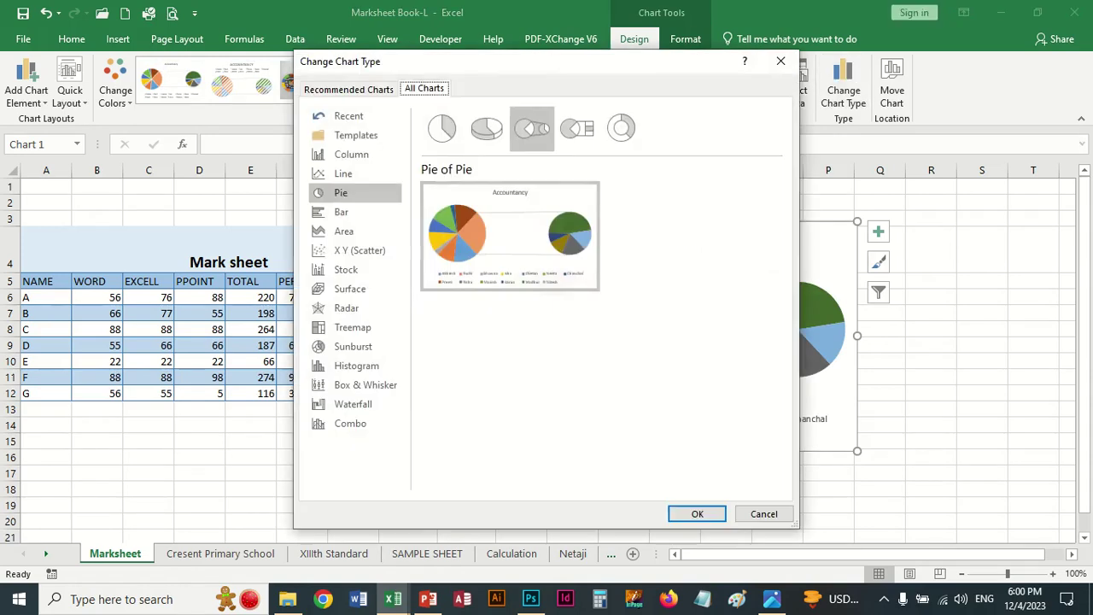
click(351, 154)
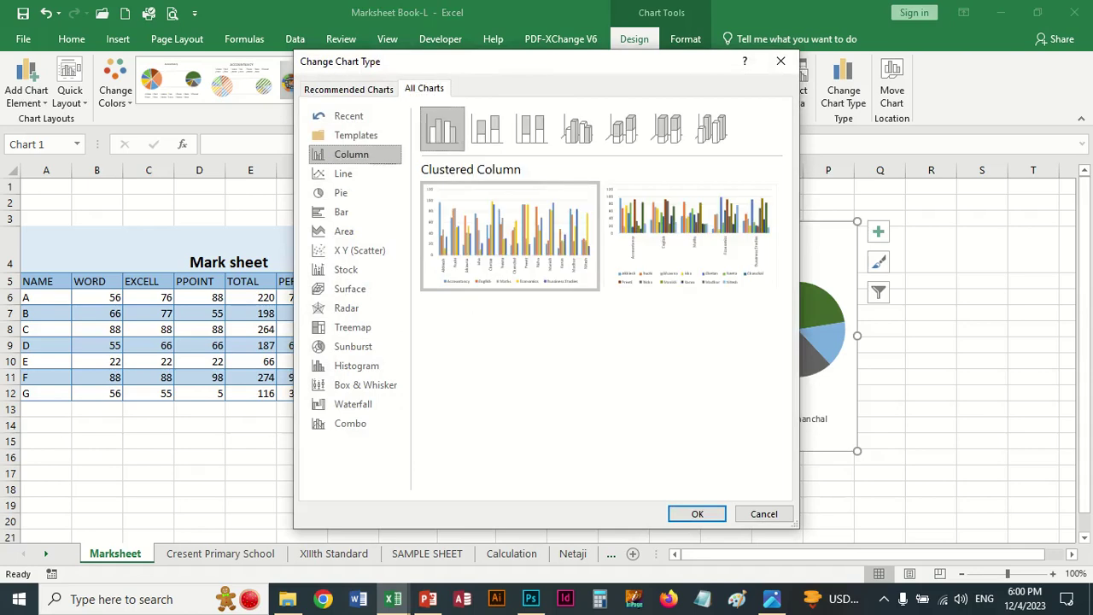
click(697, 513)
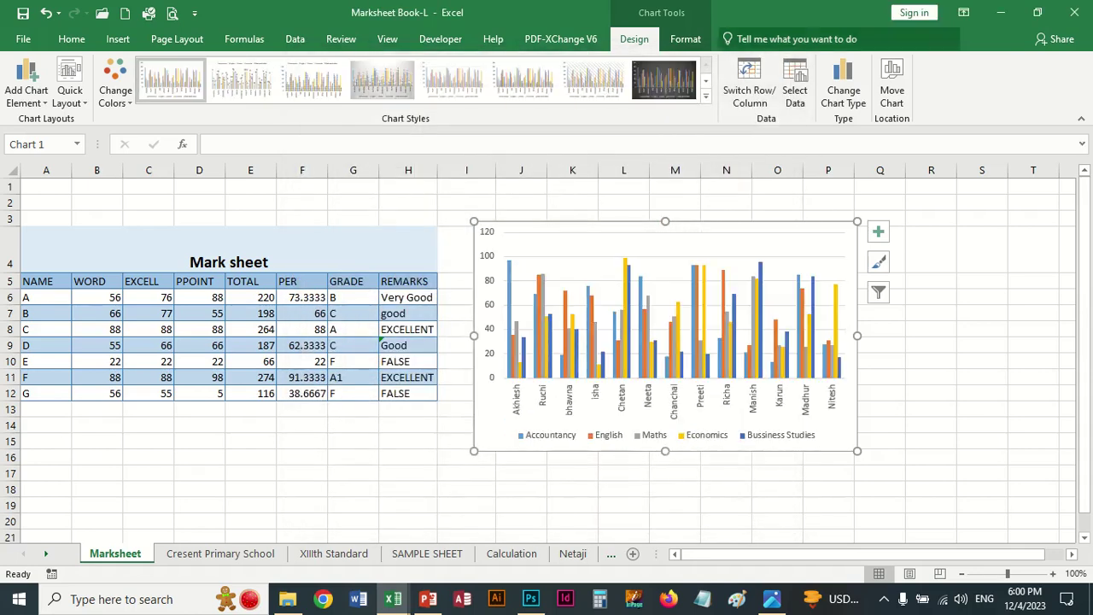
click(794, 86)
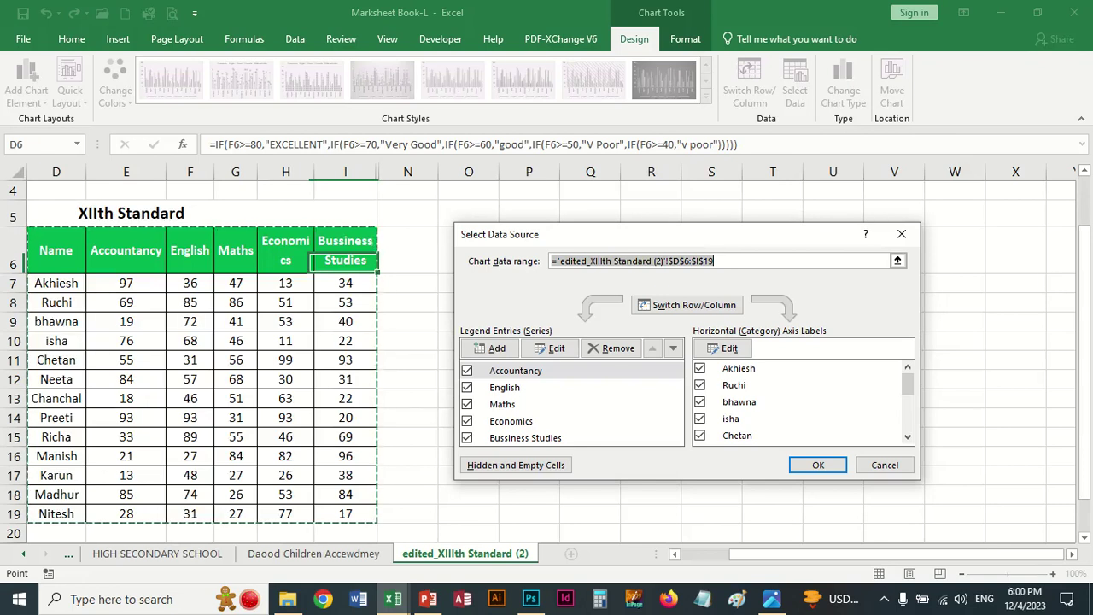
Rename the Accountancy series to 1990.
click(516, 370)
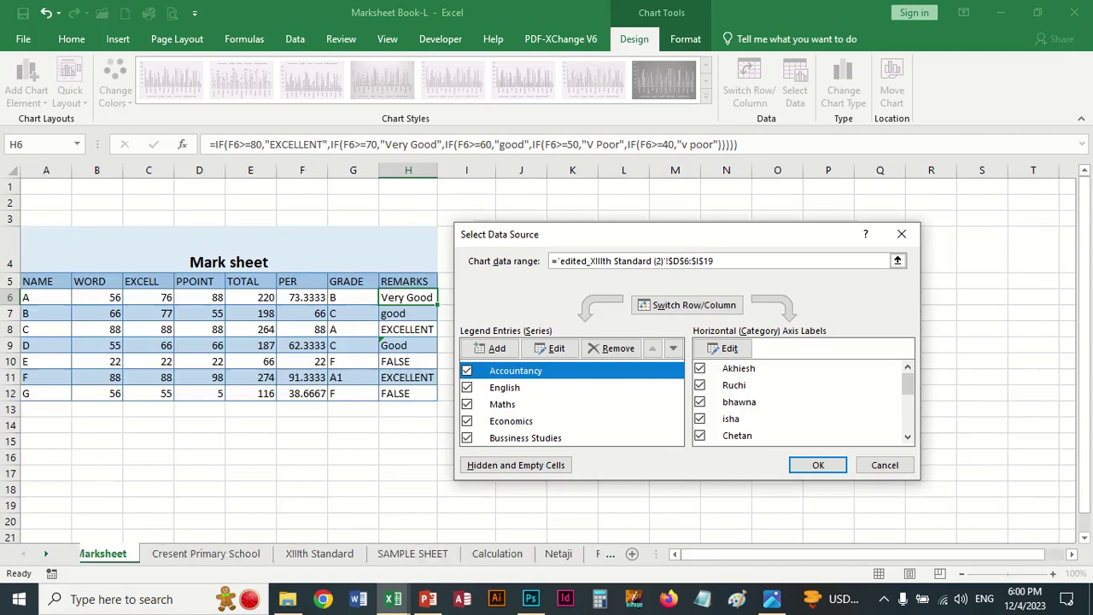
click(551, 347)
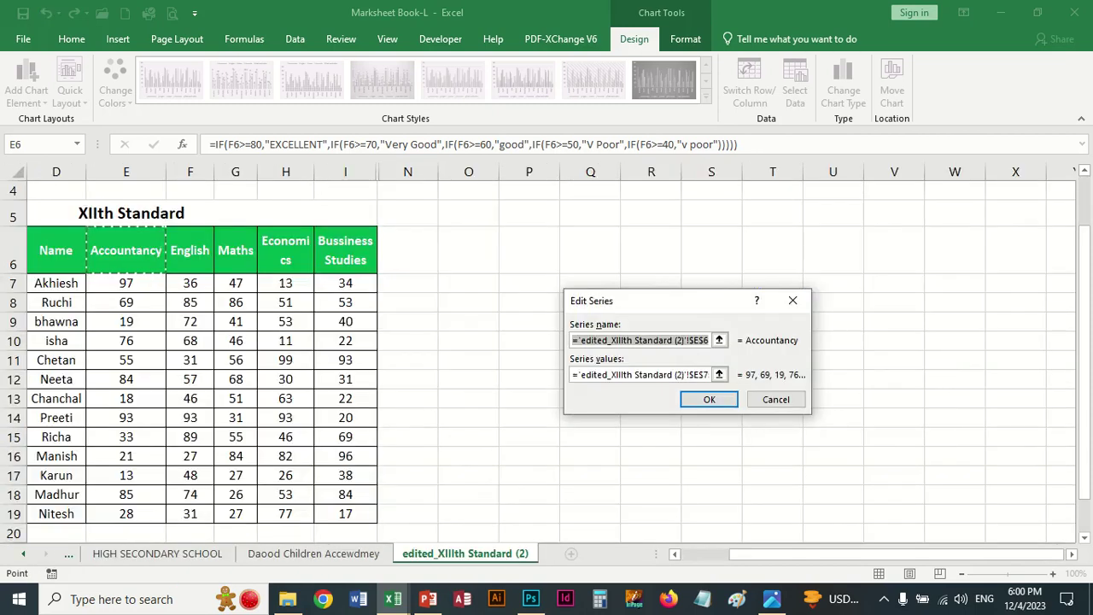
text(199)
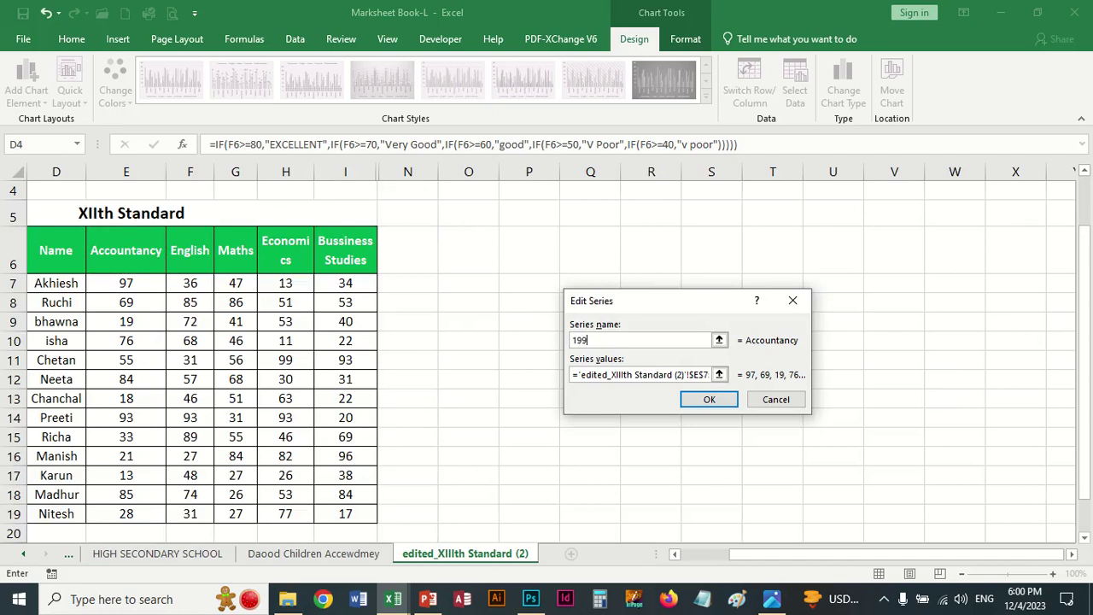
text(0)
click(709, 399)
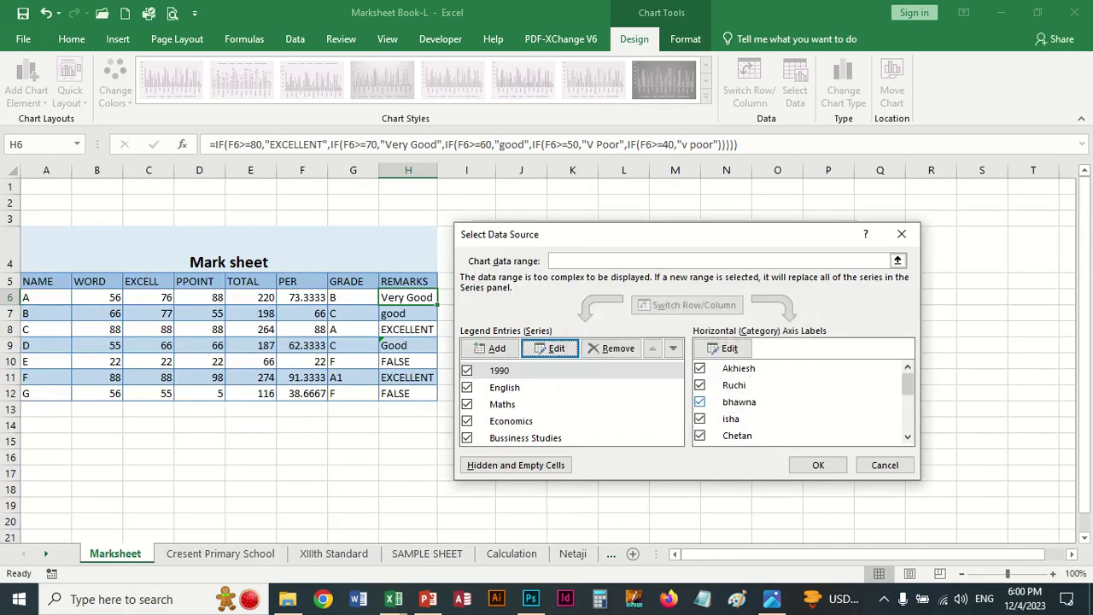
Rename the English series to 1920.
click(505, 387)
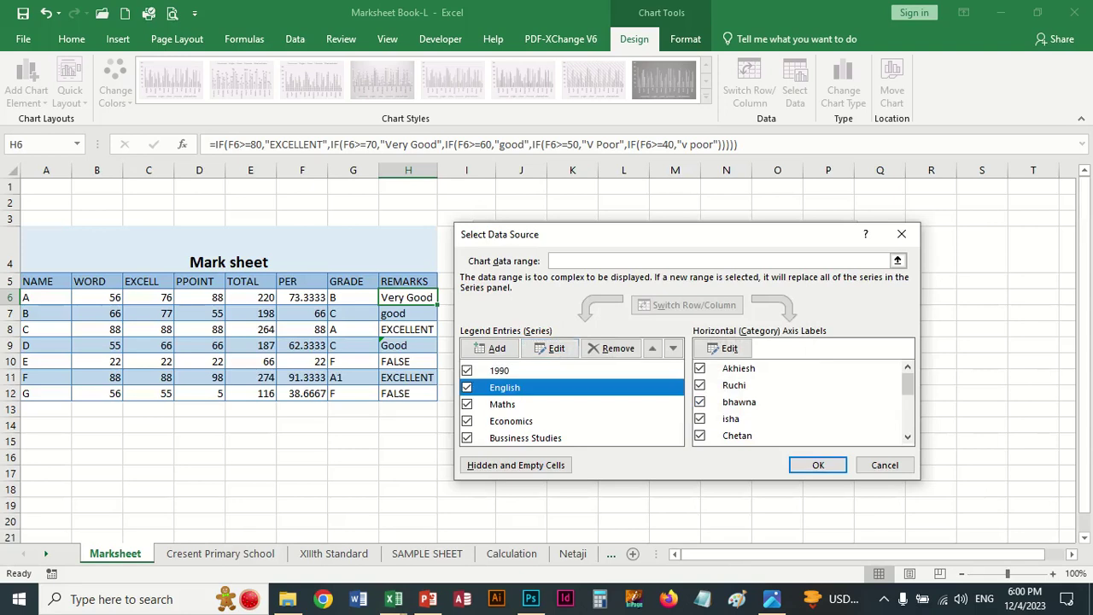
drag(598, 234, 168, 219)
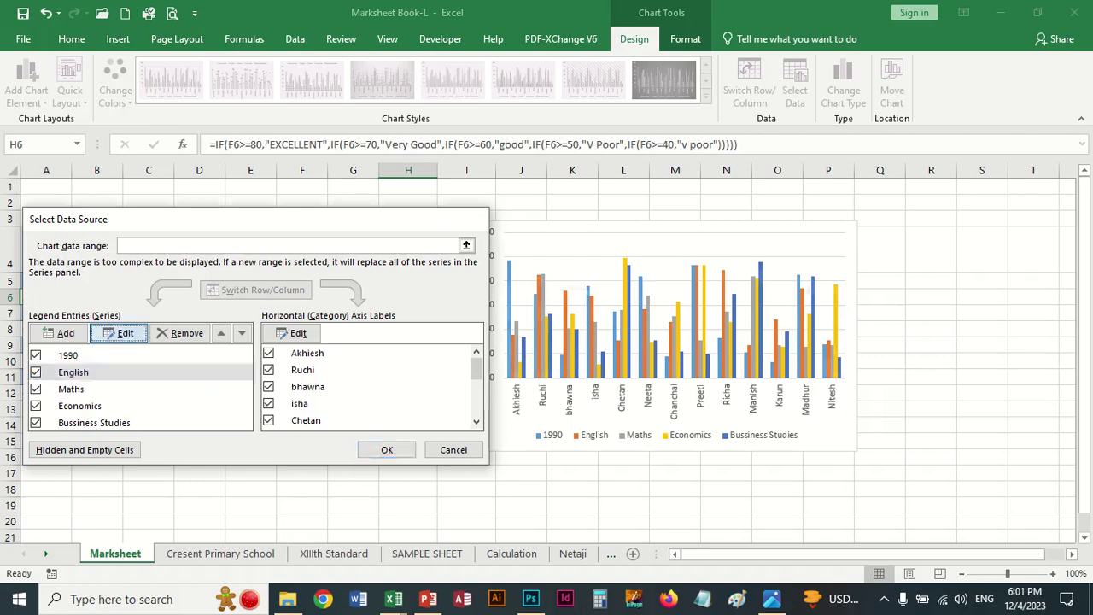
click(119, 333)
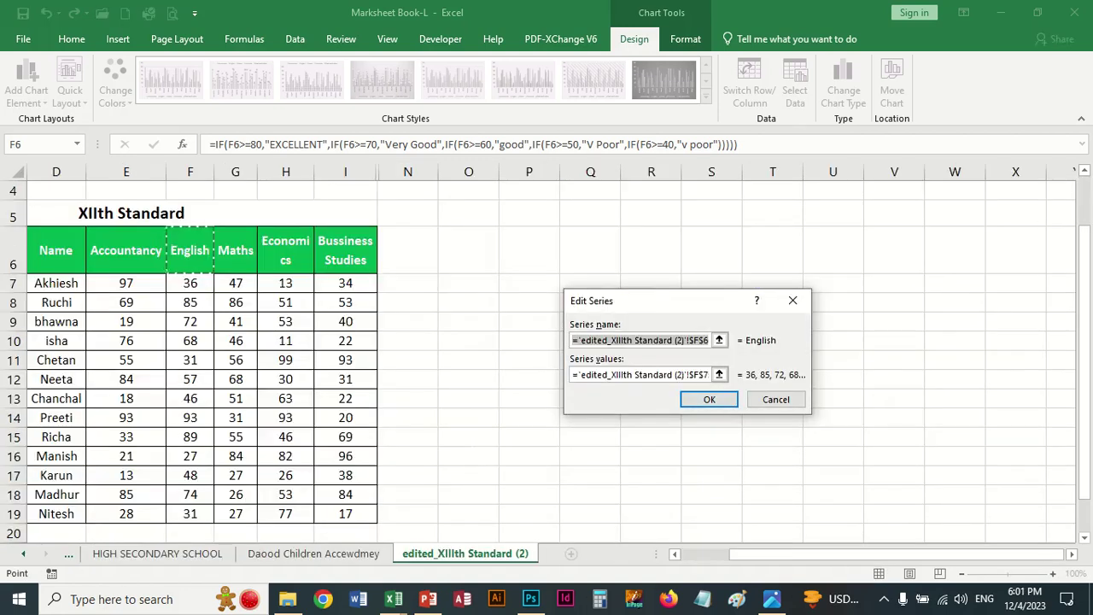
text(19)
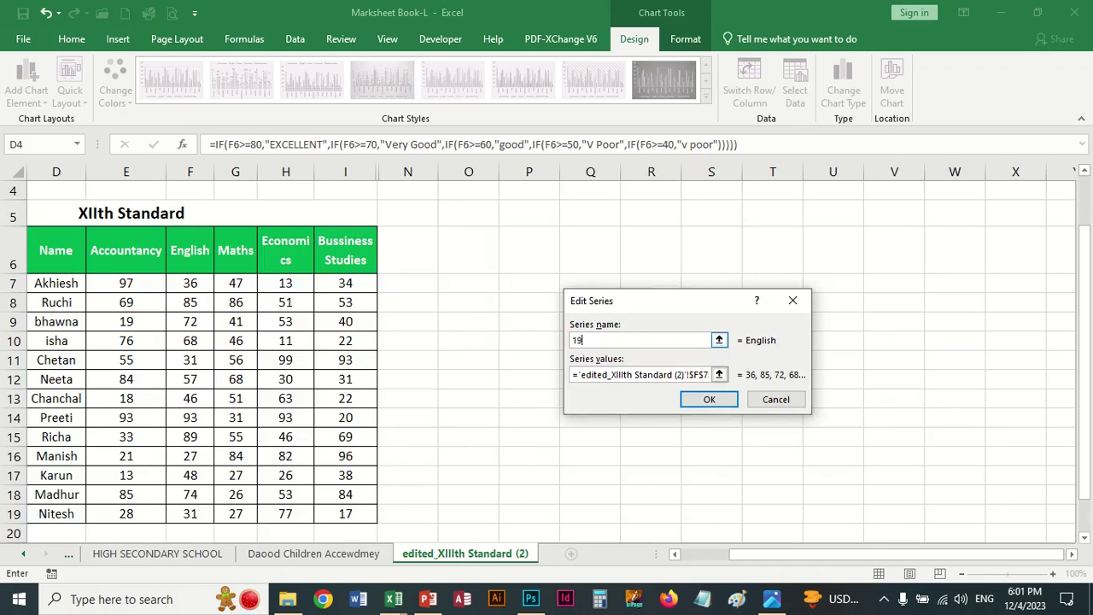
text(20)
click(709, 399)
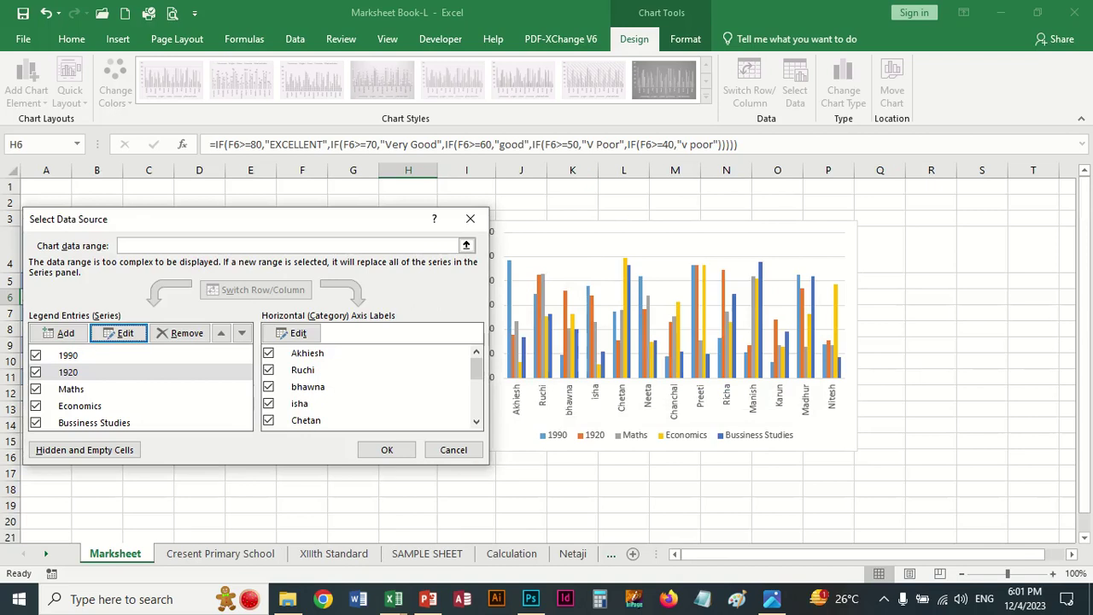
Name the Maths series from cell F8 (85), apply the changes, and recheck the data source.
click(71, 388)
click(119, 333)
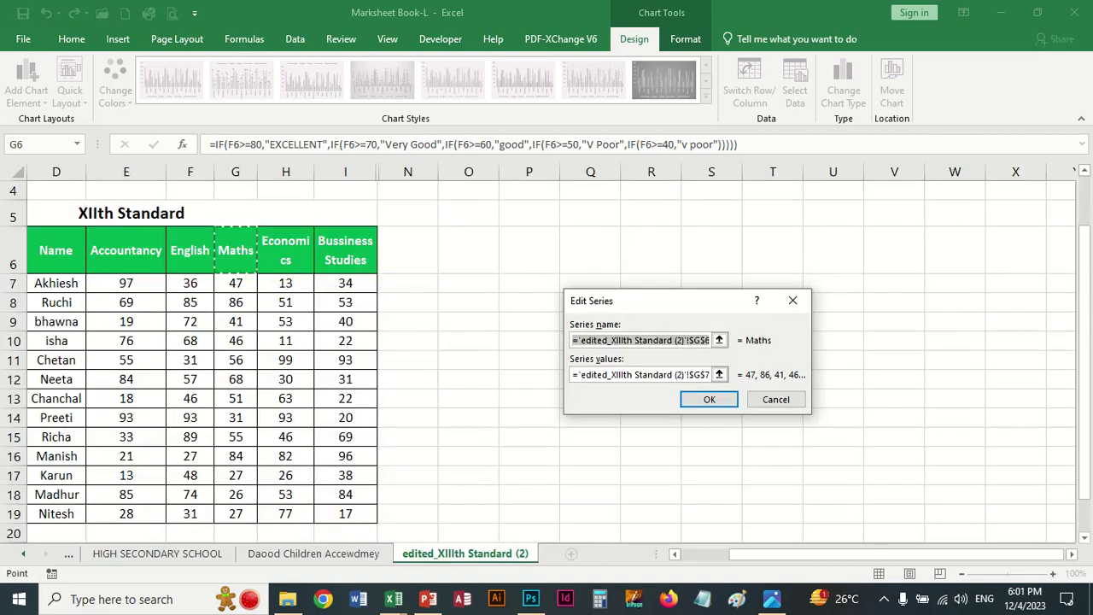
click(190, 302)
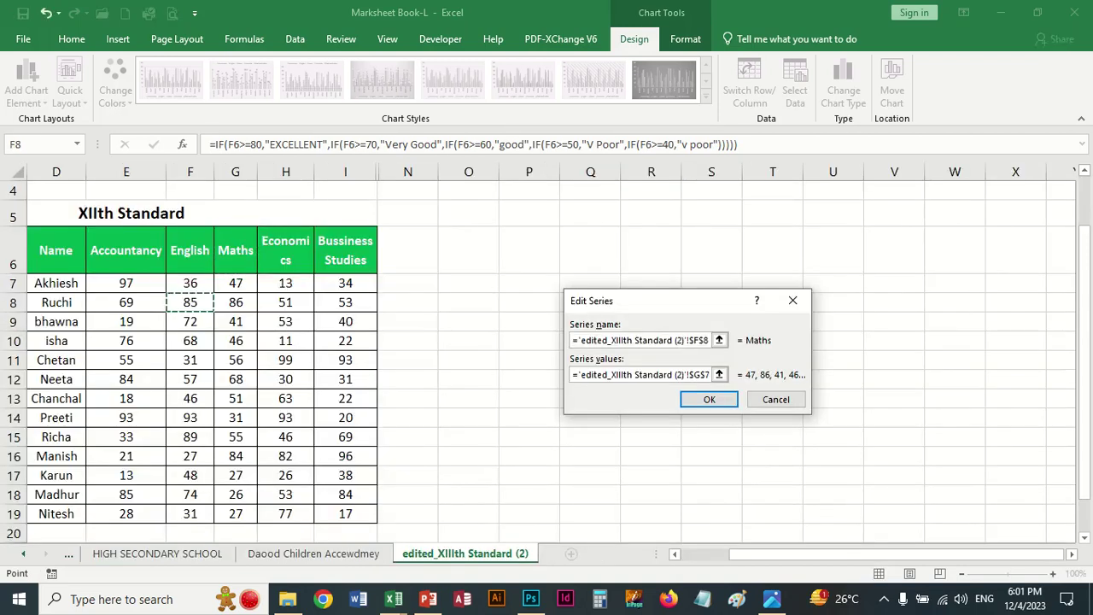
click(709, 398)
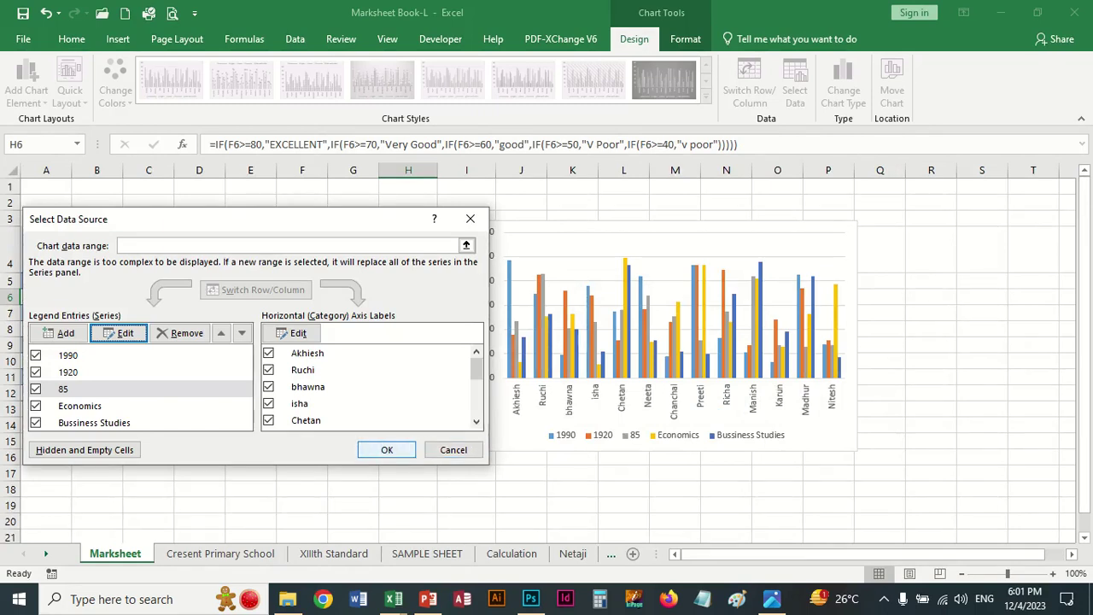
click(386, 449)
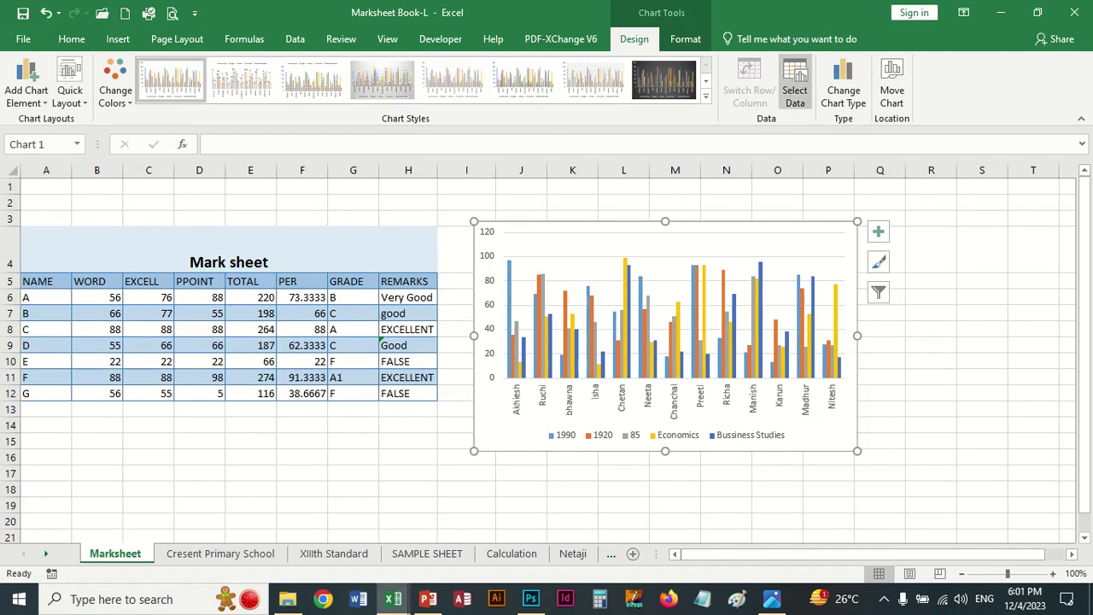
click(794, 86)
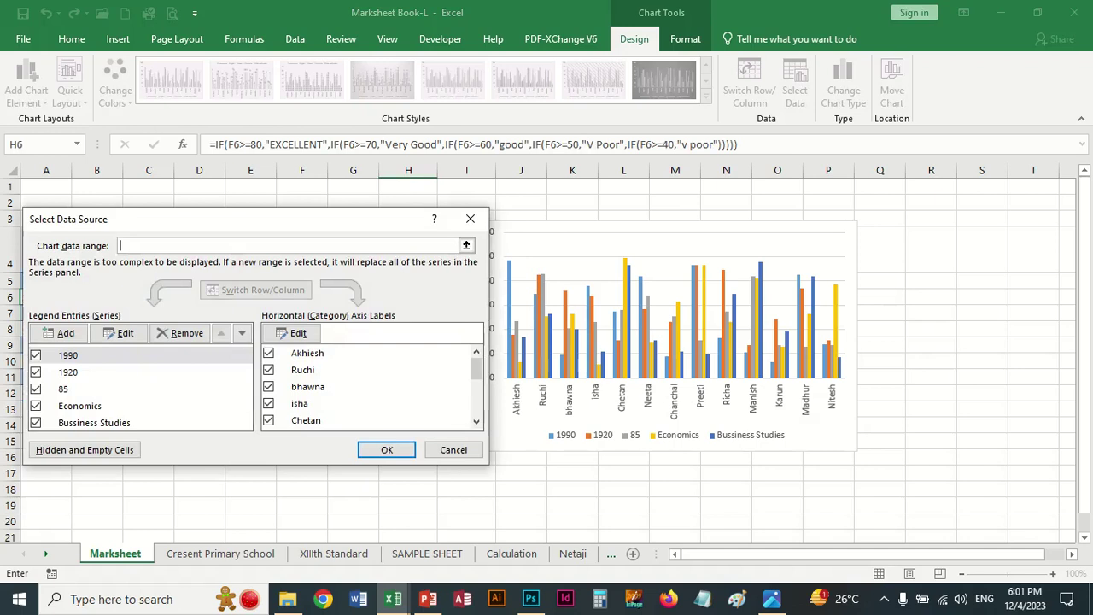
click(387, 449)
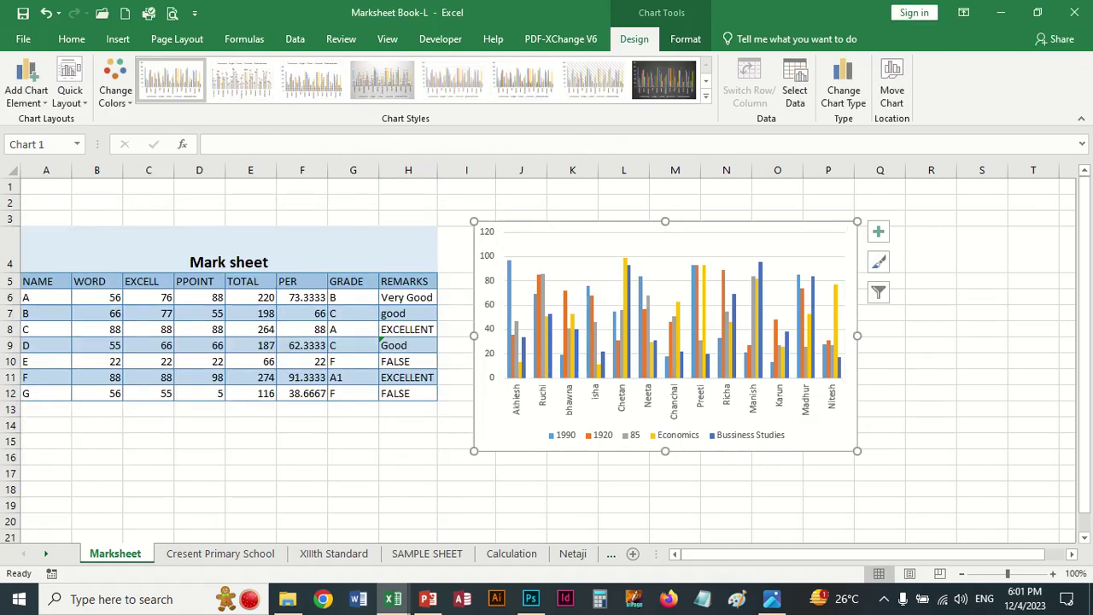
Shift the chart slightly right and try several chart styles, including gradient bars.
drag(771, 263, 816, 255)
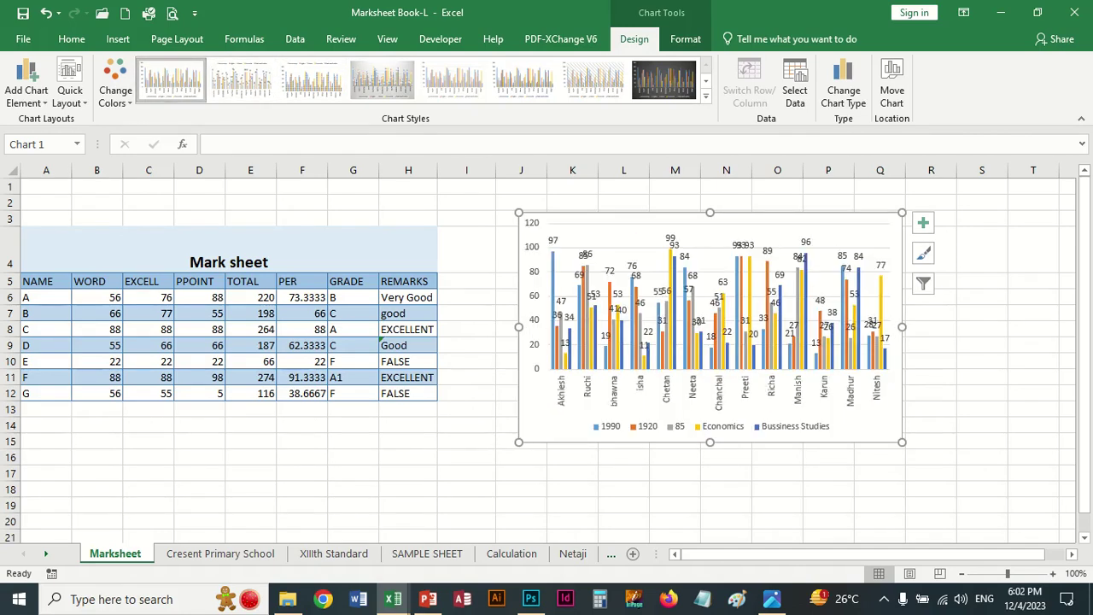
click(705, 96)
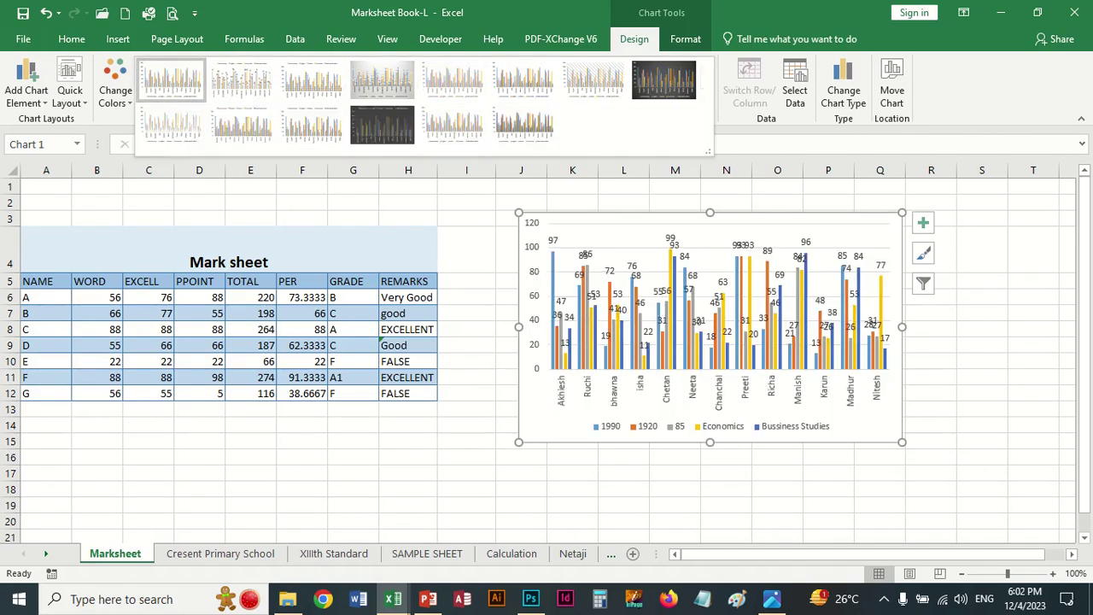
click(453, 125)
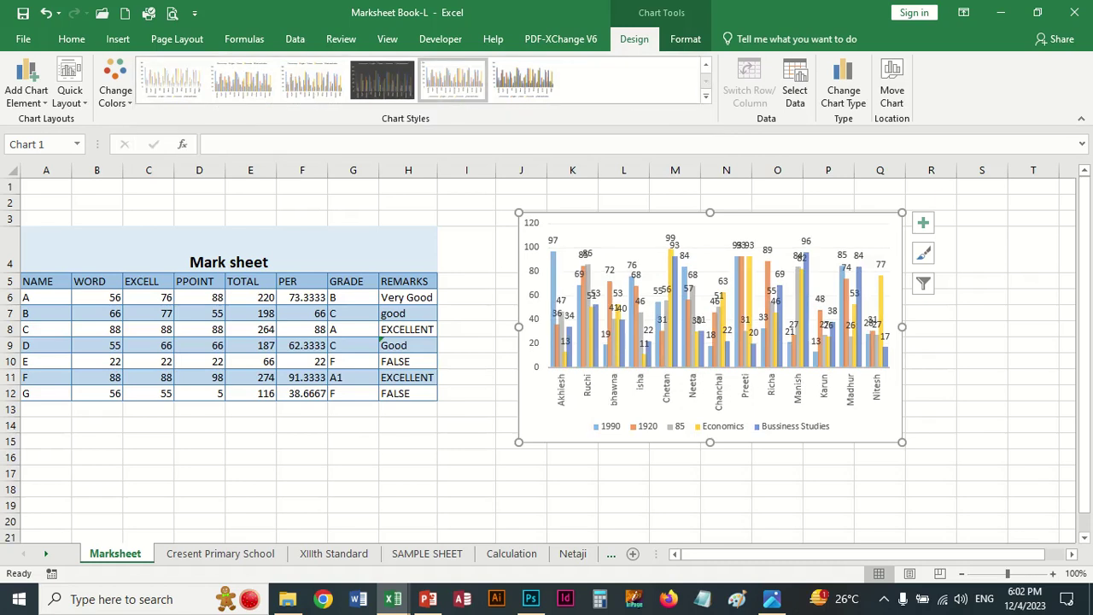
click(706, 96)
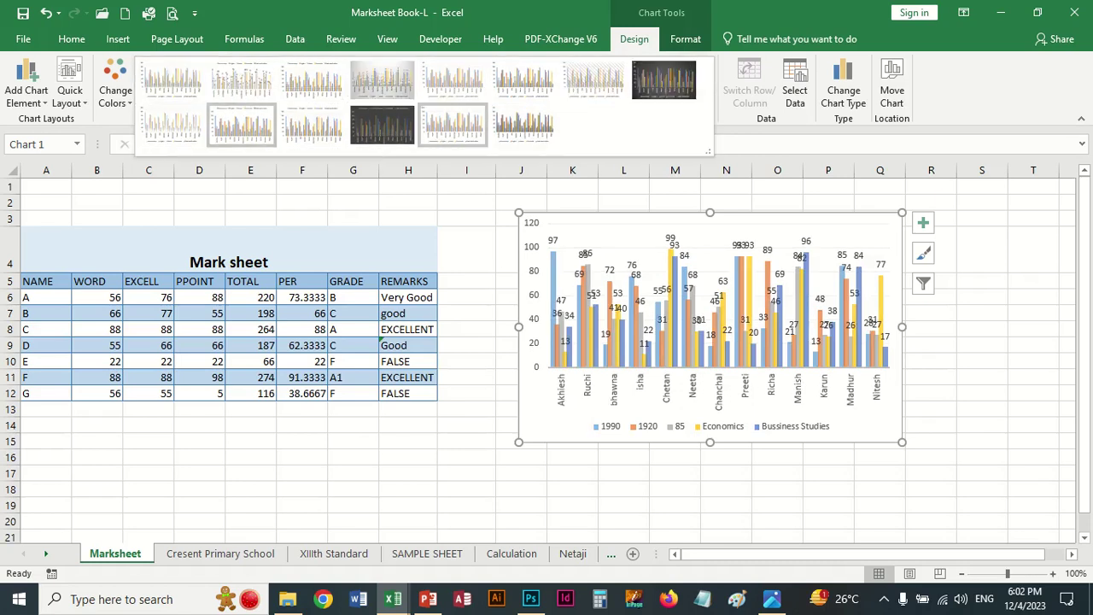
click(241, 125)
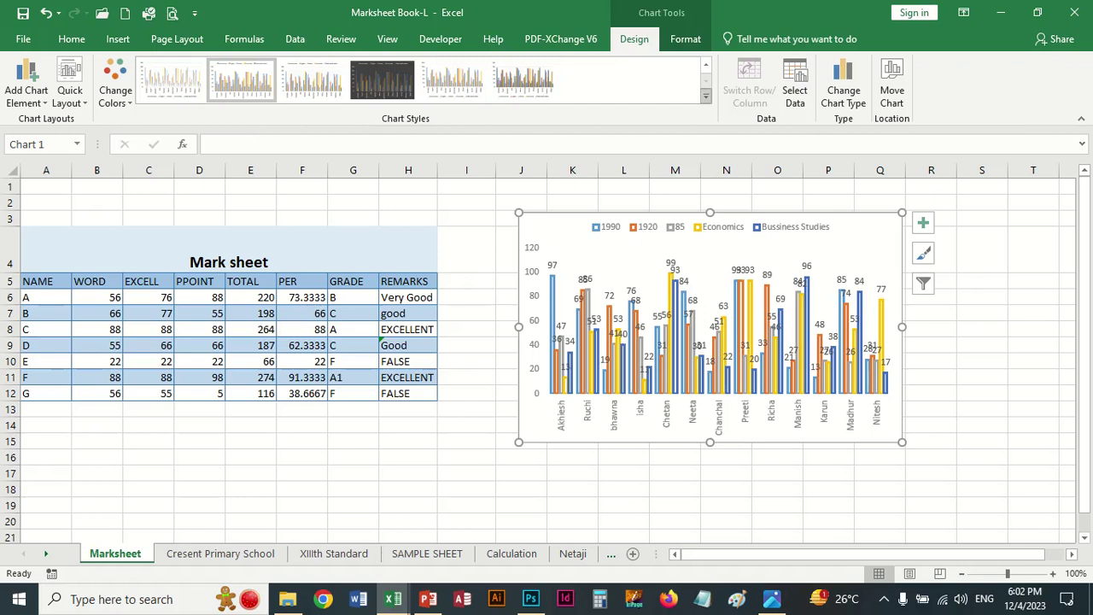
click(171, 78)
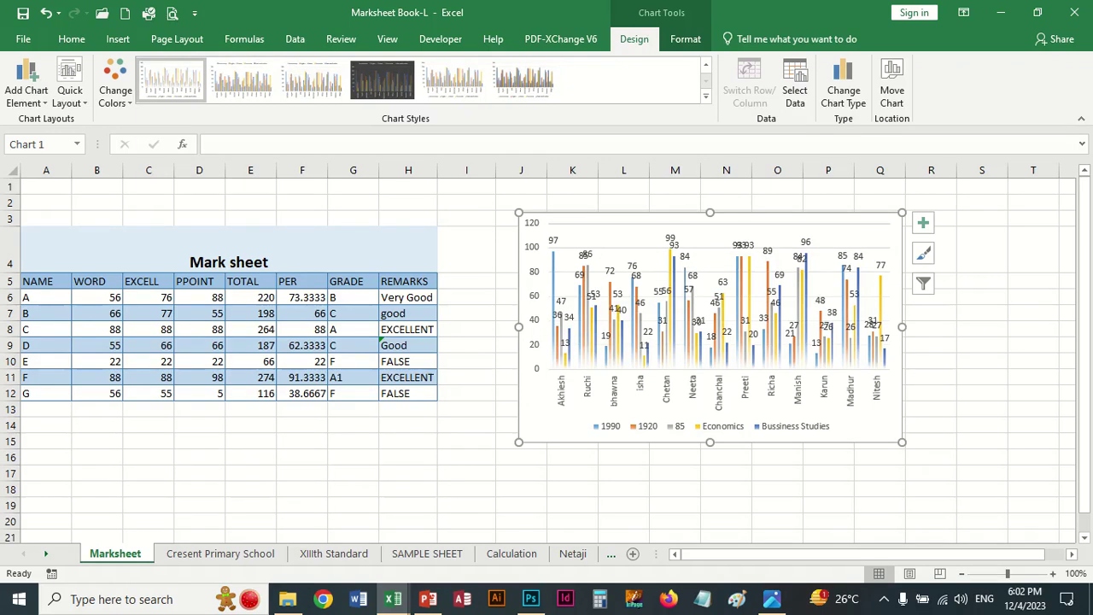
Apply the hatched-background chart style to the chart.
mouse_move(435, 8)
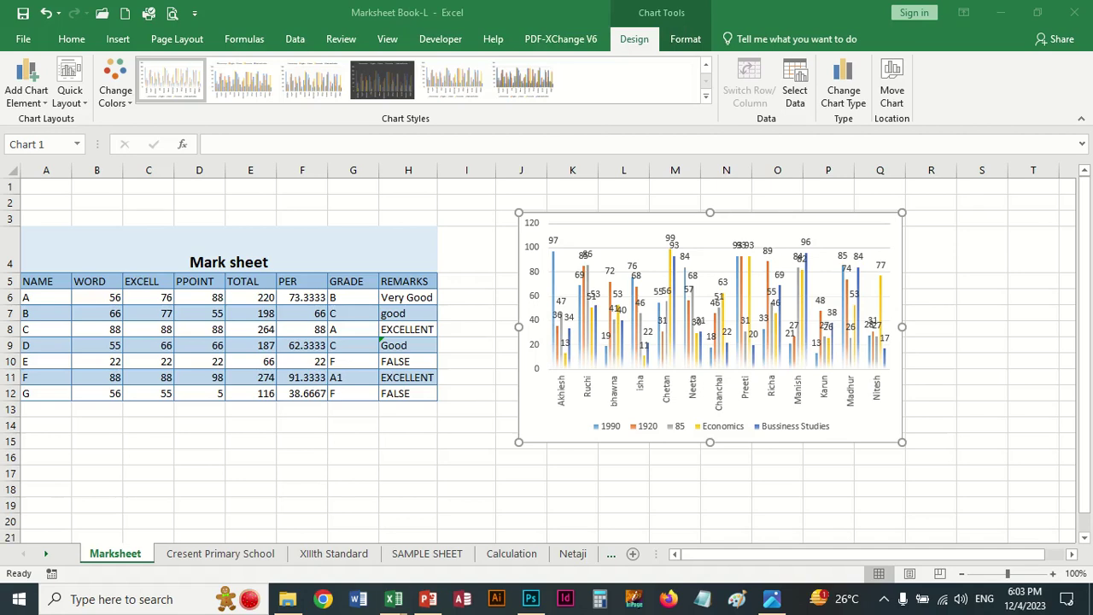
key(alt+Tab)
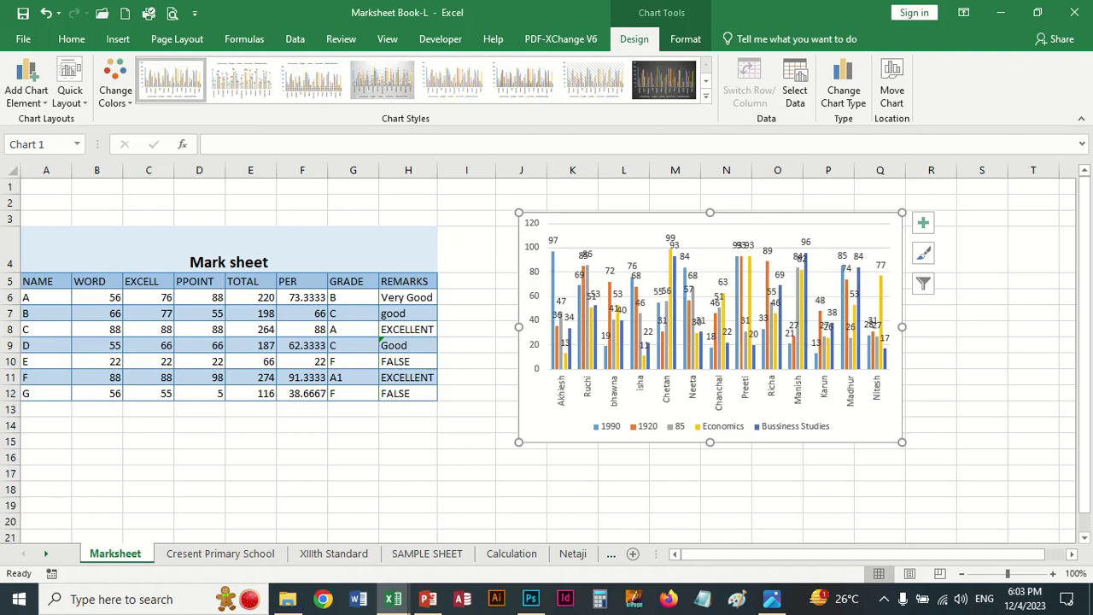
click(705, 96)
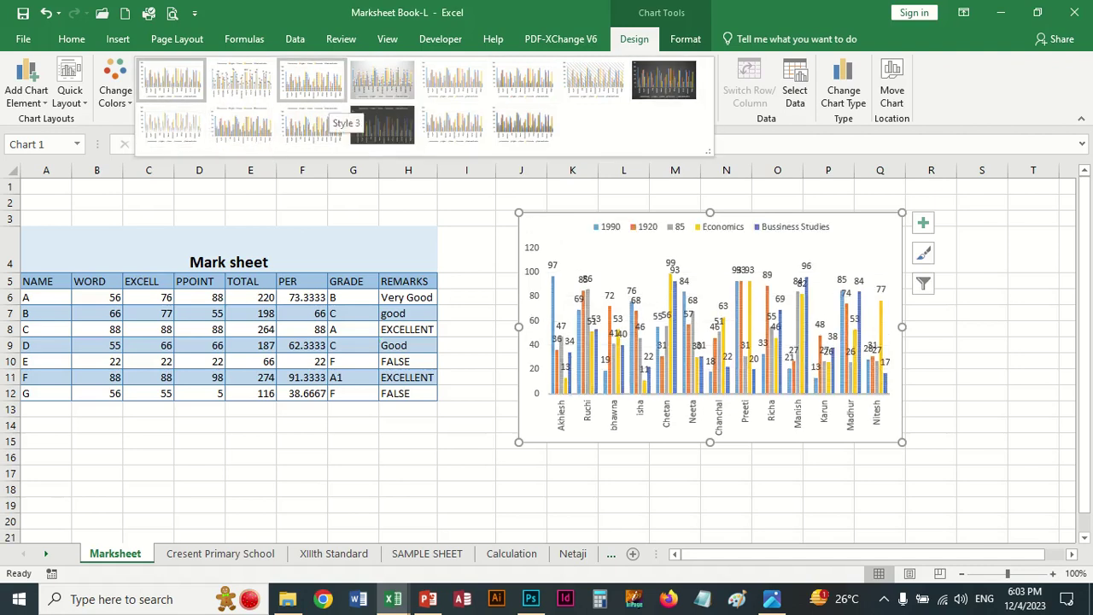
click(154, 89)
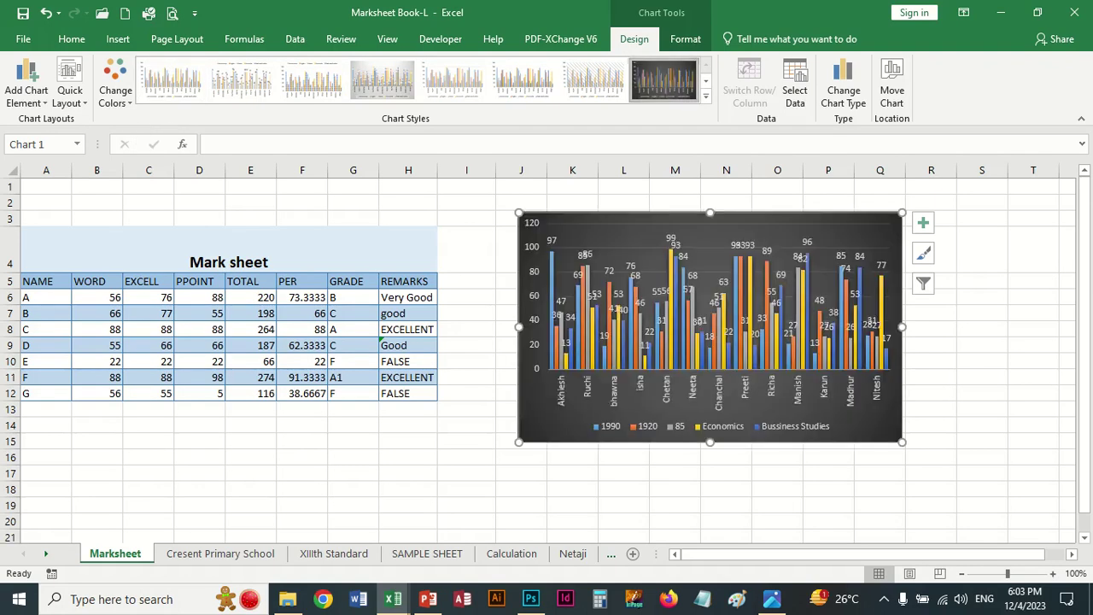
click(594, 79)
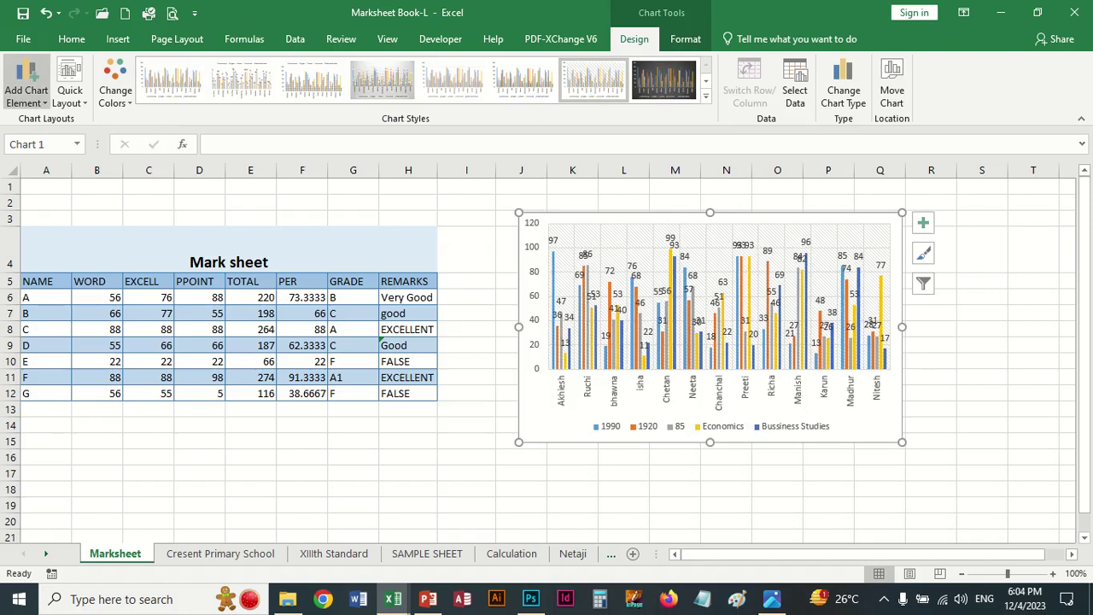
Set data labels to None and switch the chart back to the plain white Style 1.
click(25, 82)
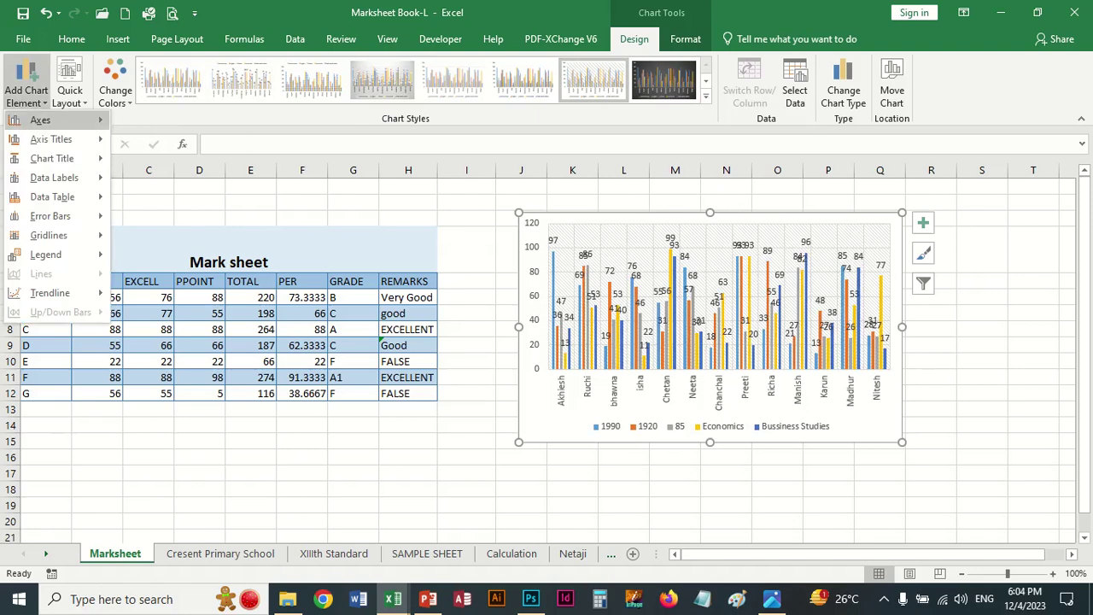
mouse_move(43, 121)
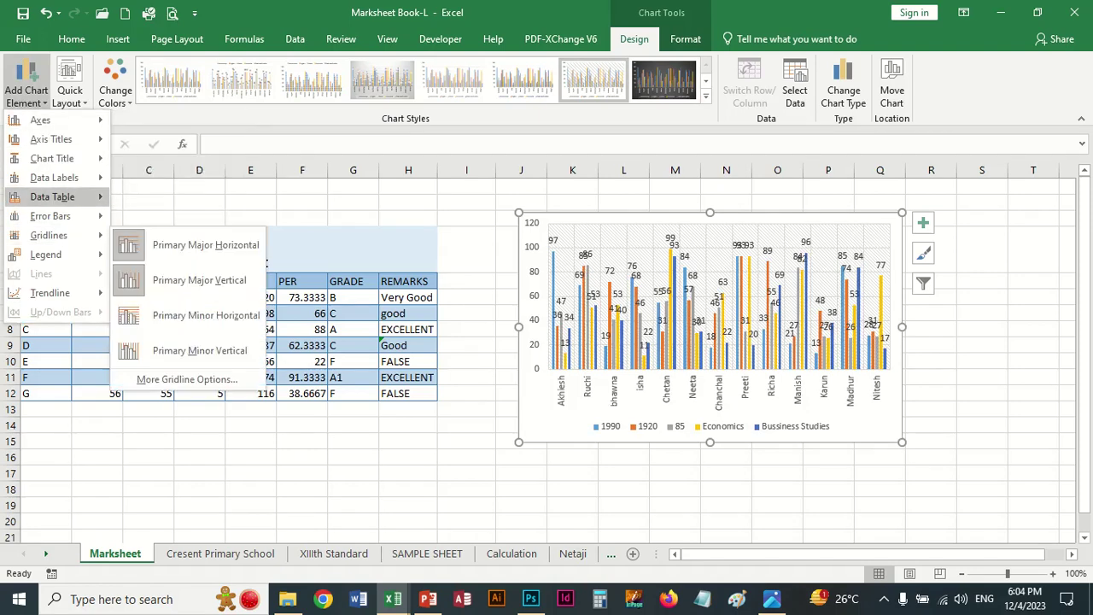
mouse_move(53, 178)
click(163, 186)
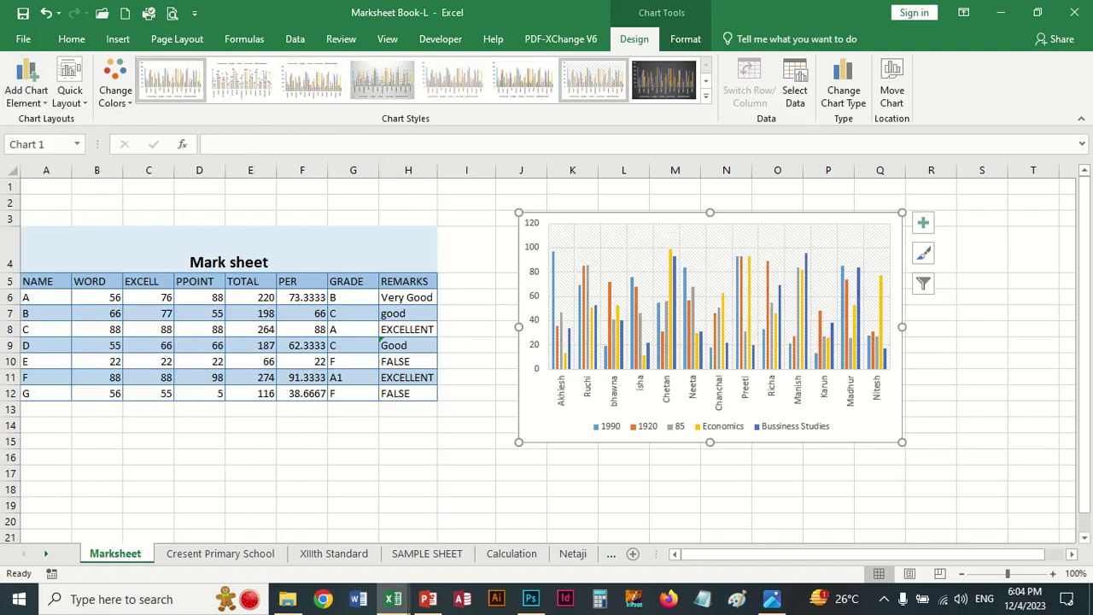
click(167, 86)
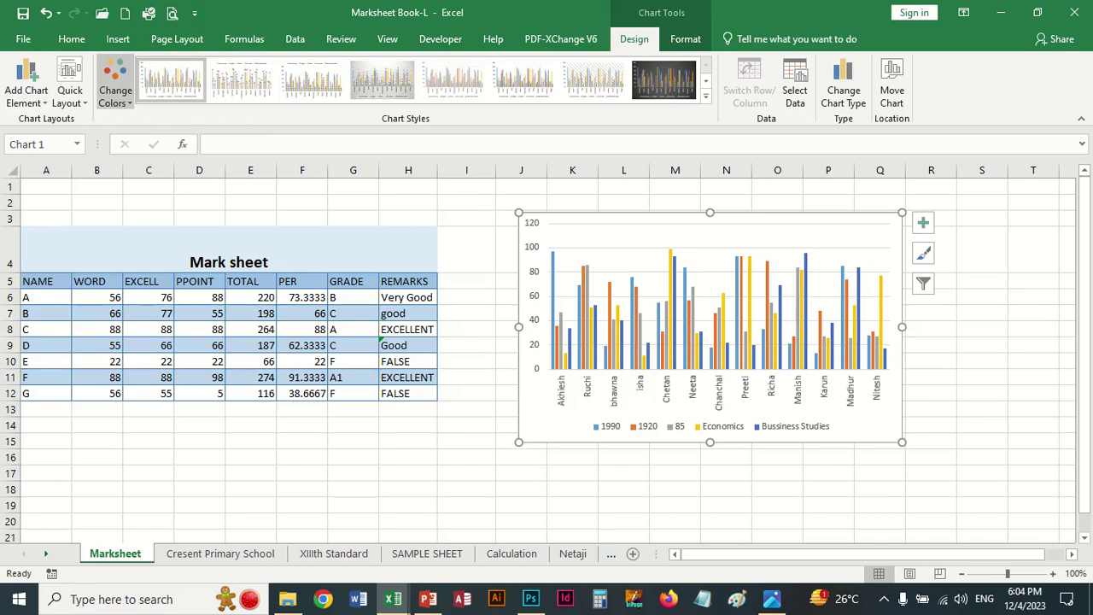
Preview green-blue-gold, default colourful and orange-yellow colour palettes on the chart.
click(116, 82)
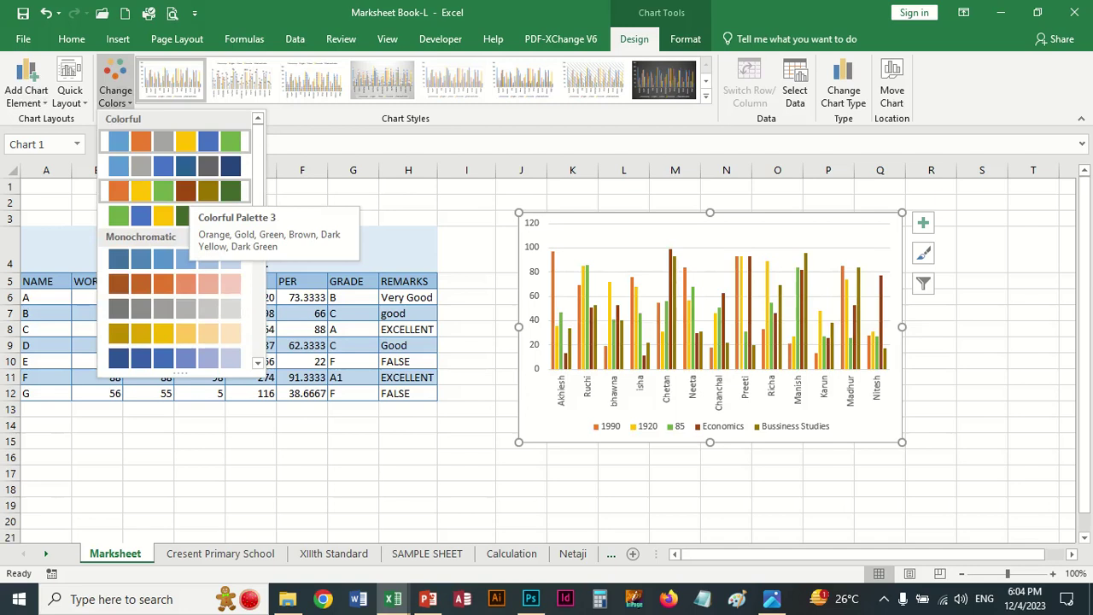
click(171, 215)
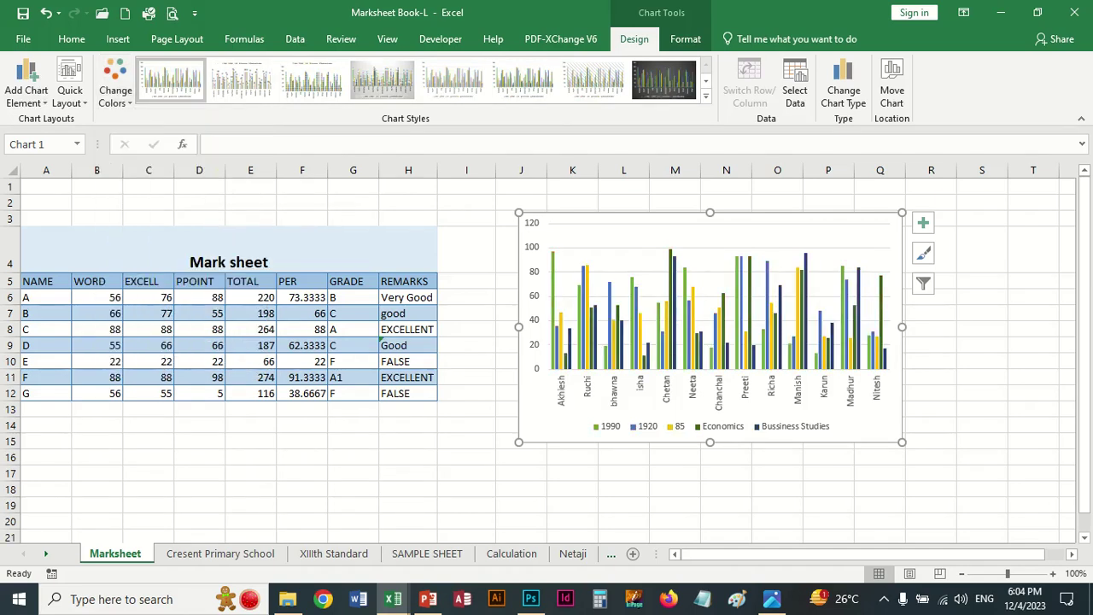
click(115, 89)
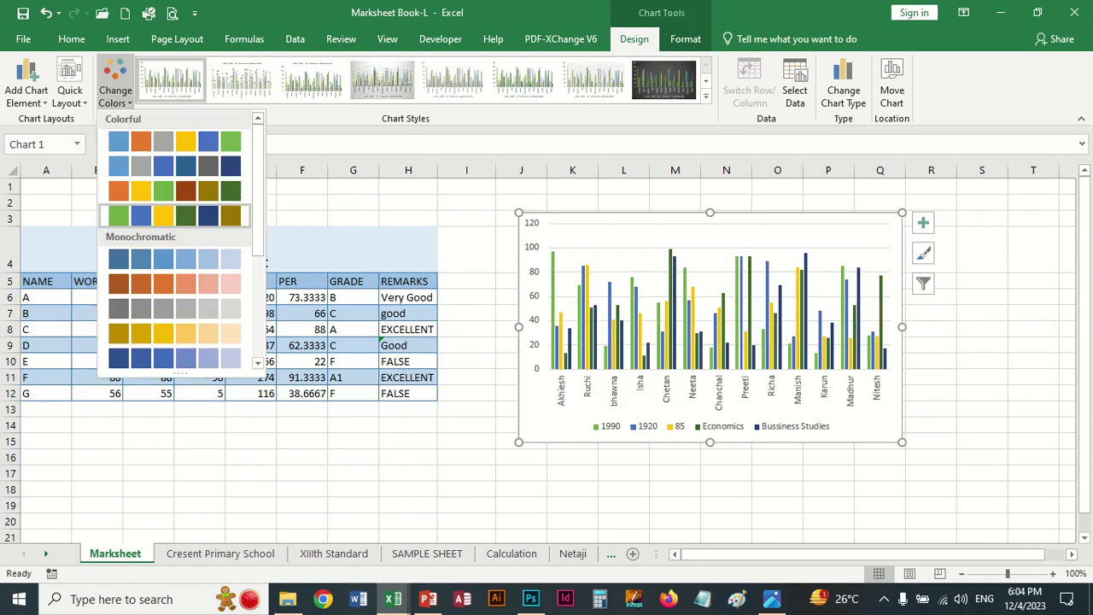
click(170, 141)
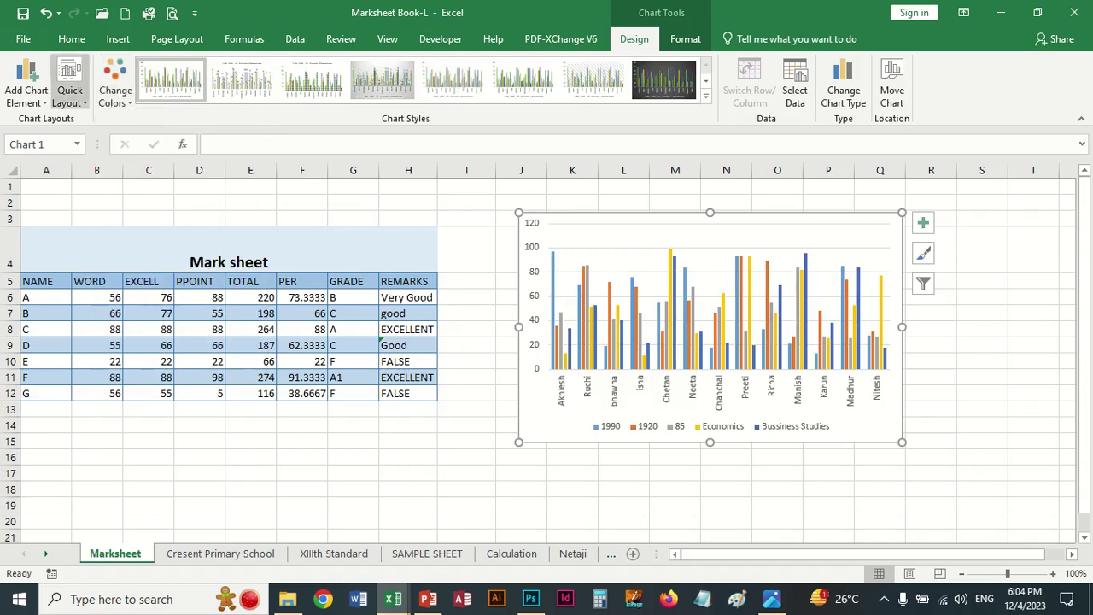
click(116, 89)
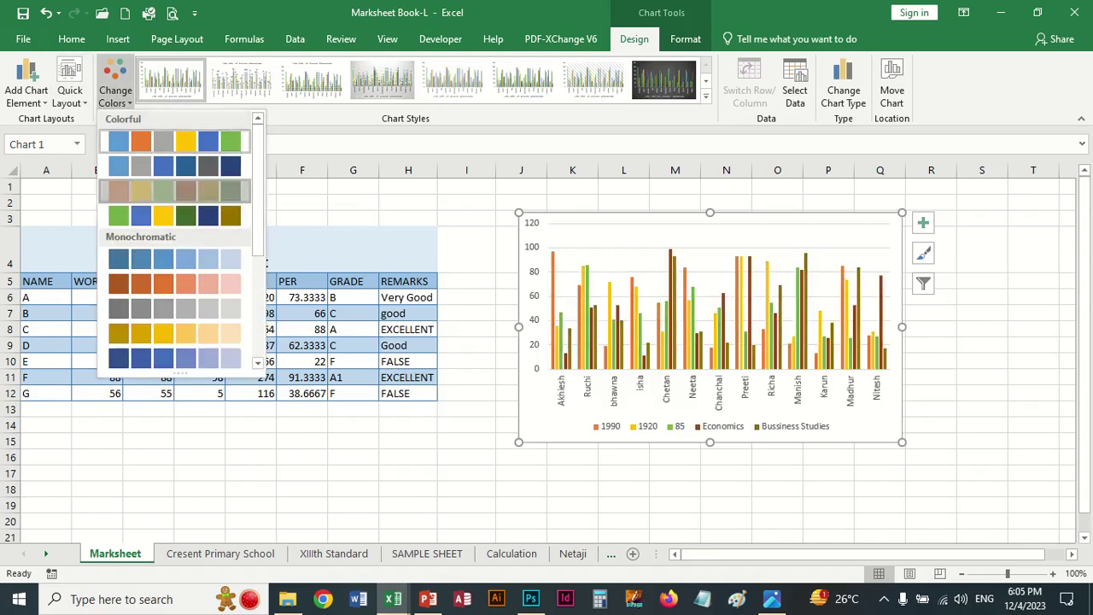
click(171, 190)
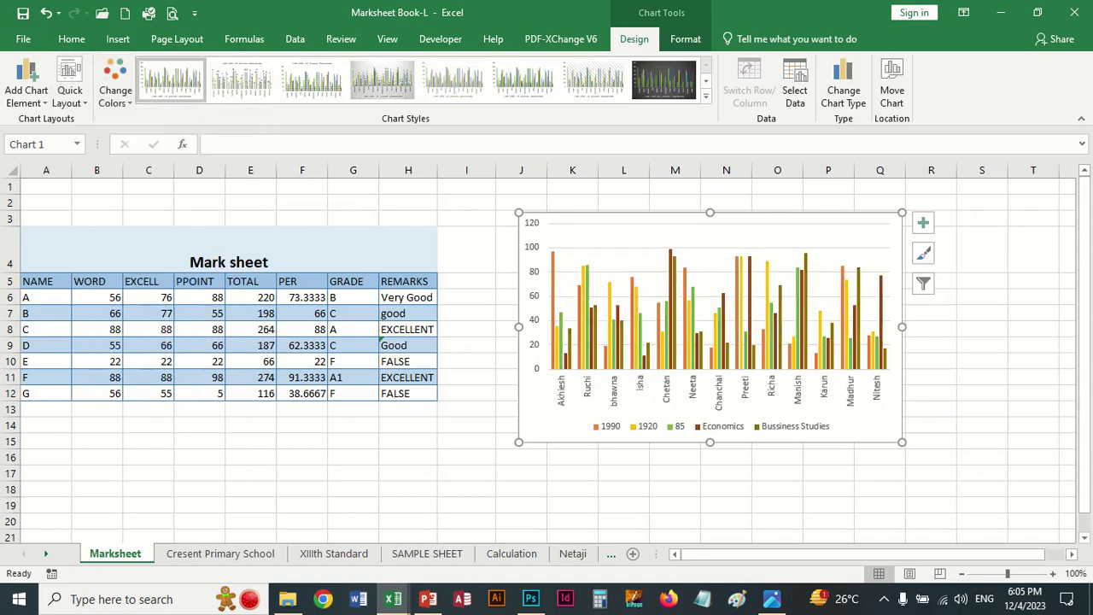
click(115, 90)
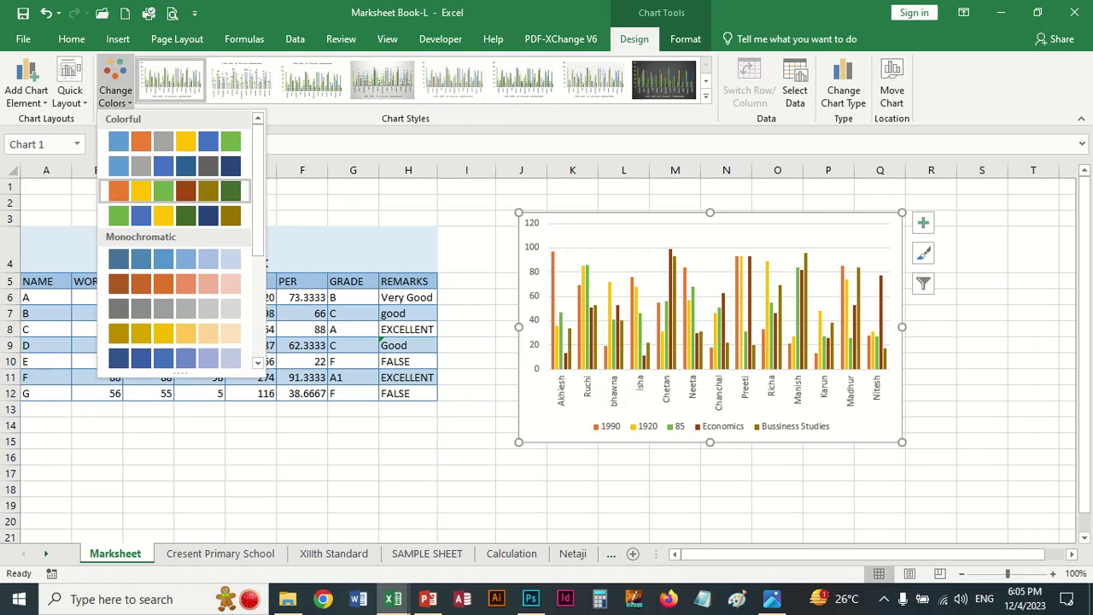
key(Escape)
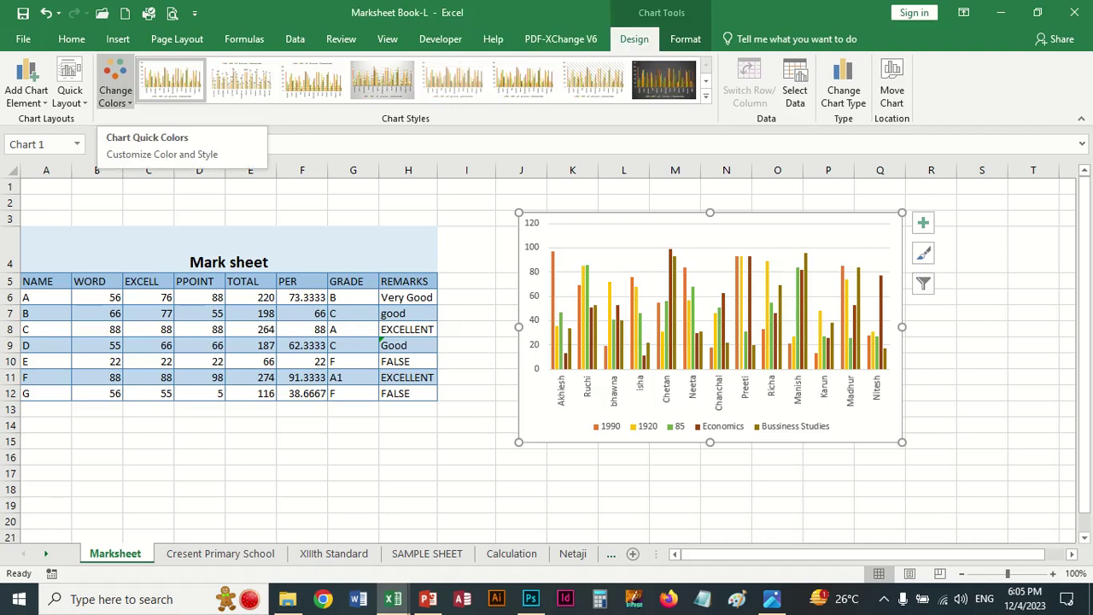
Recolour the bars with Monochromatic Palette 5, blue dark-to-light.
click(115, 85)
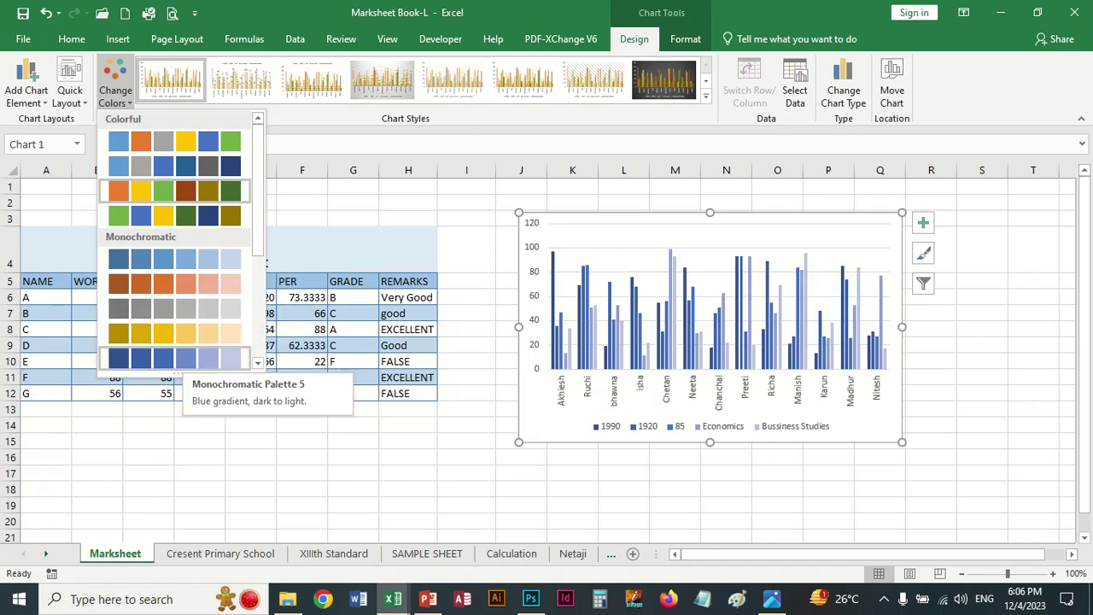
click(183, 359)
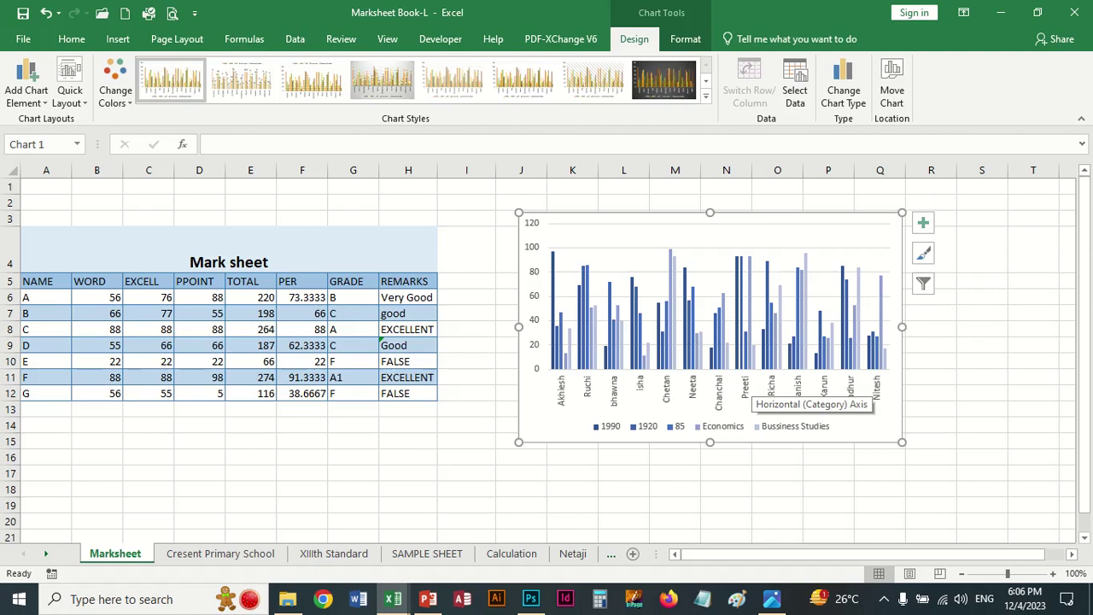
click(70, 81)
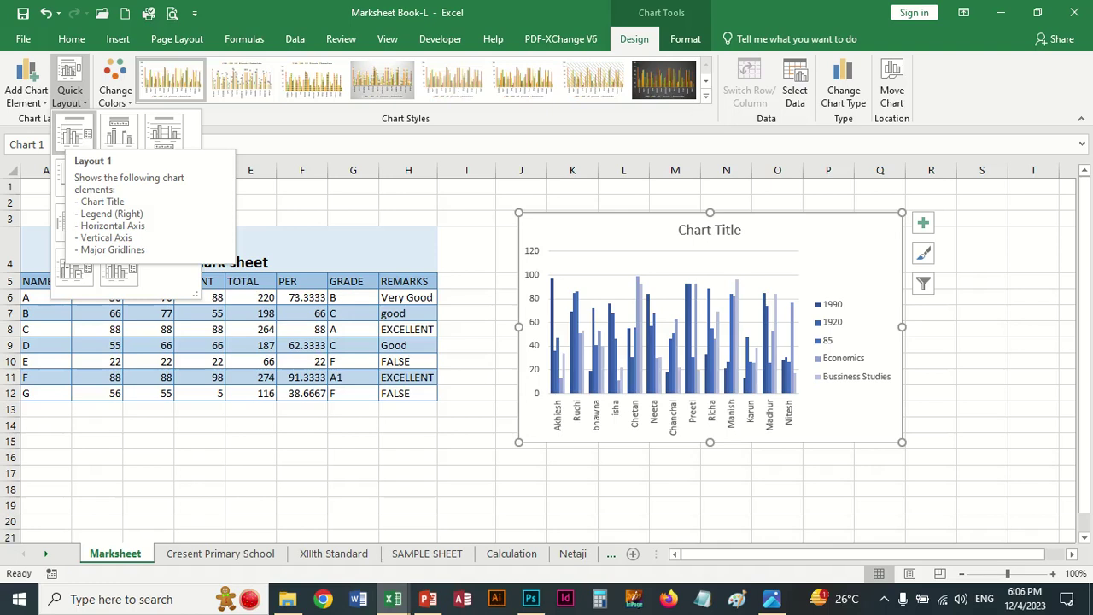
Apply Quick Layout 1 and change the chart title to MARKSHEET.
click(75, 132)
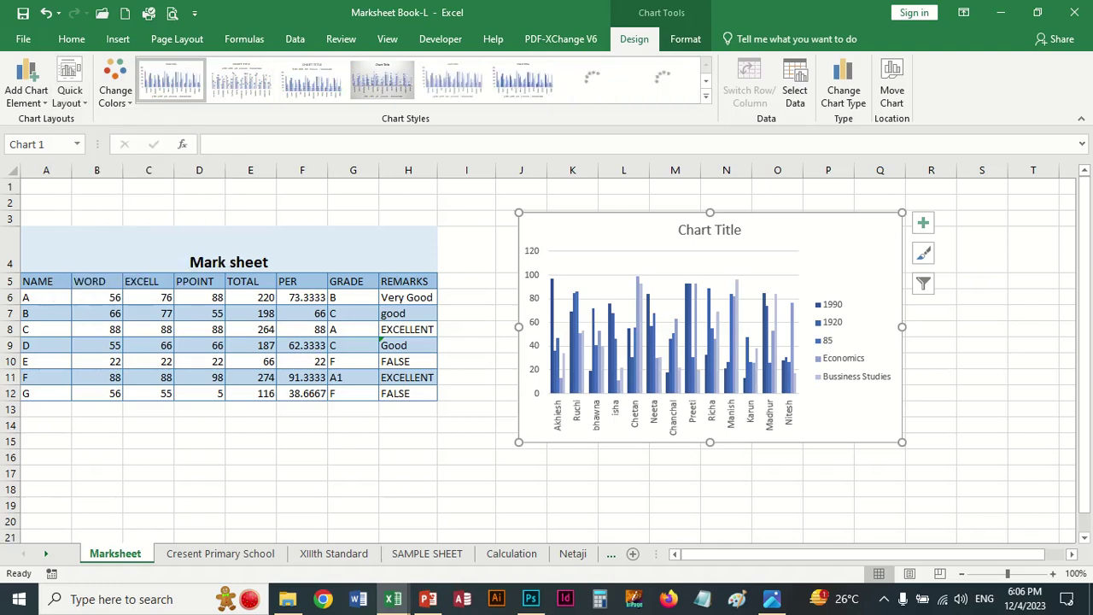
click(709, 230)
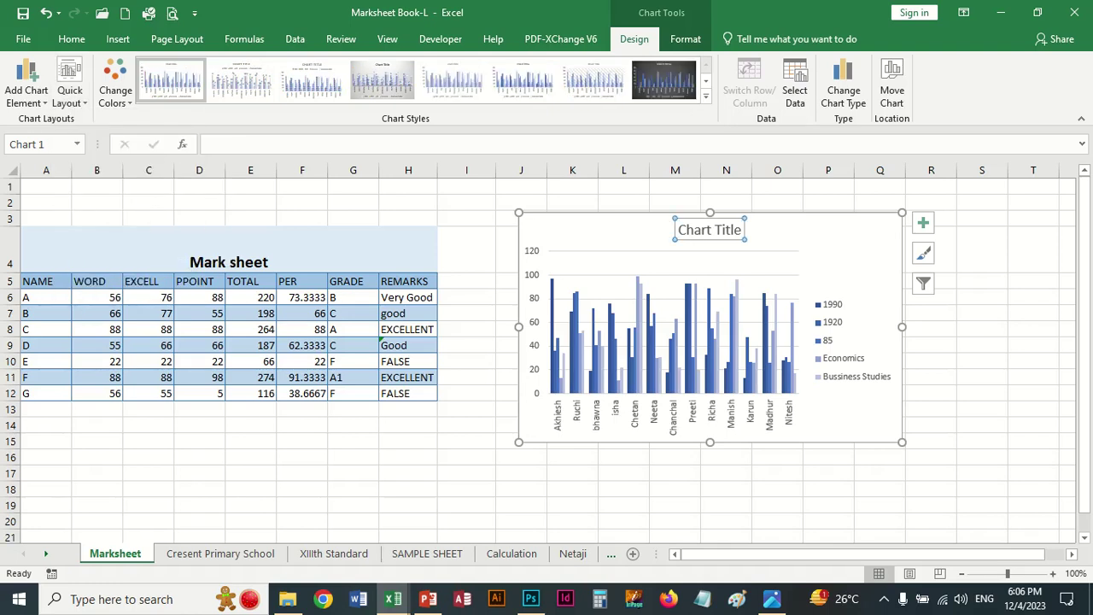
double_click(710, 230)
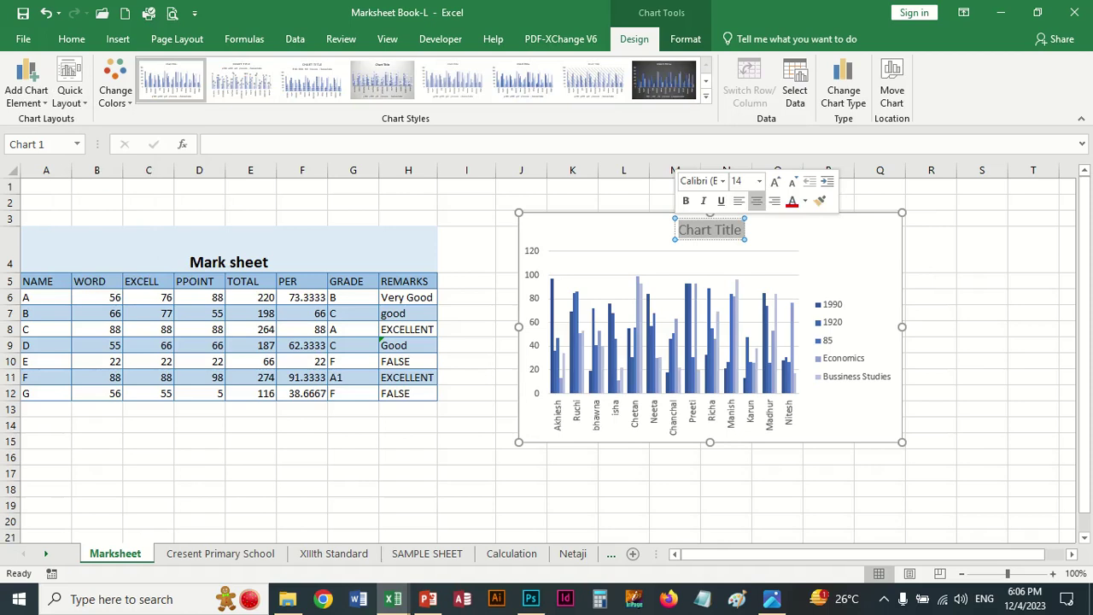
text(M)
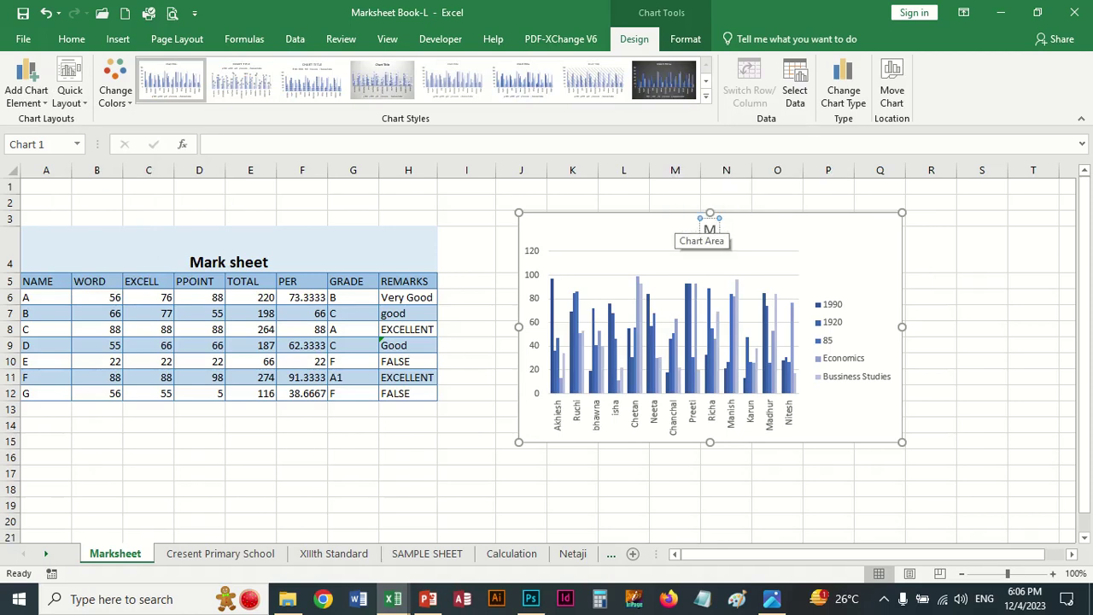
text(ARKS)
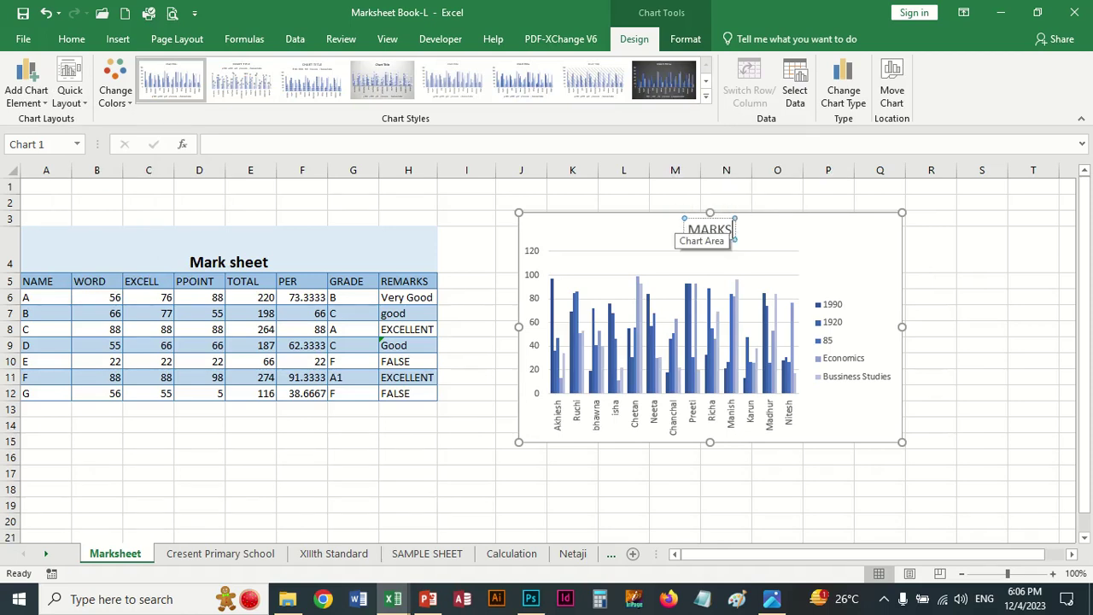
text(HEET)
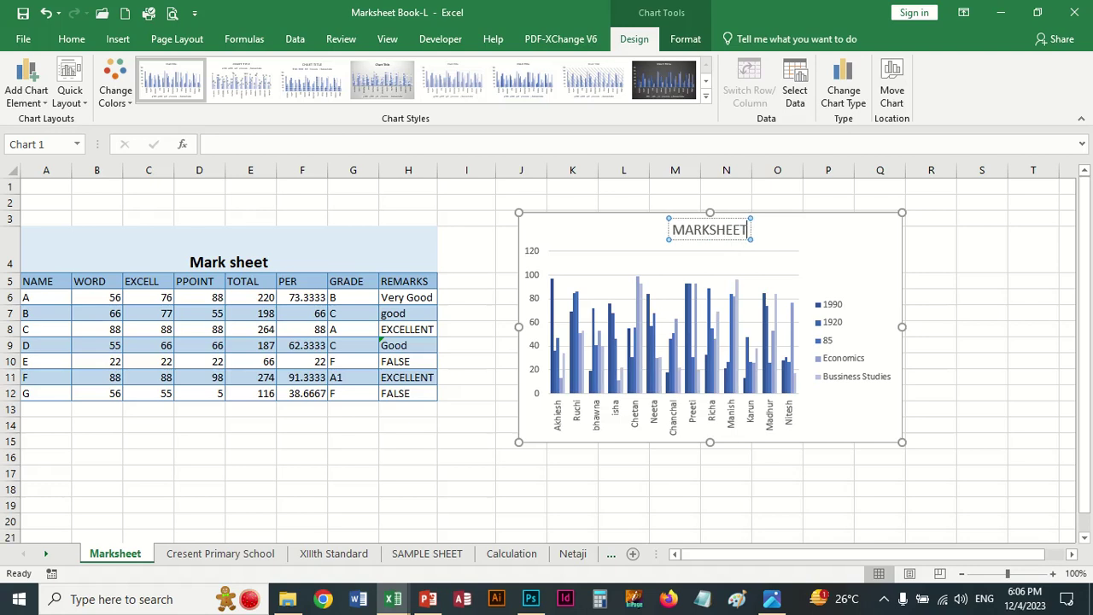
click(726, 473)
click(768, 261)
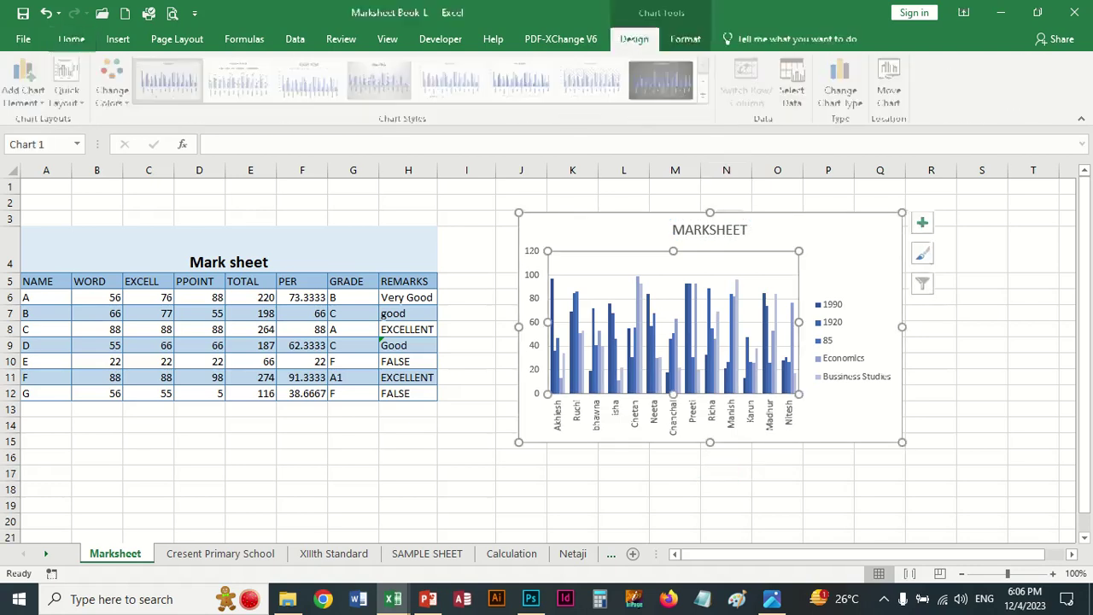
click(769, 239)
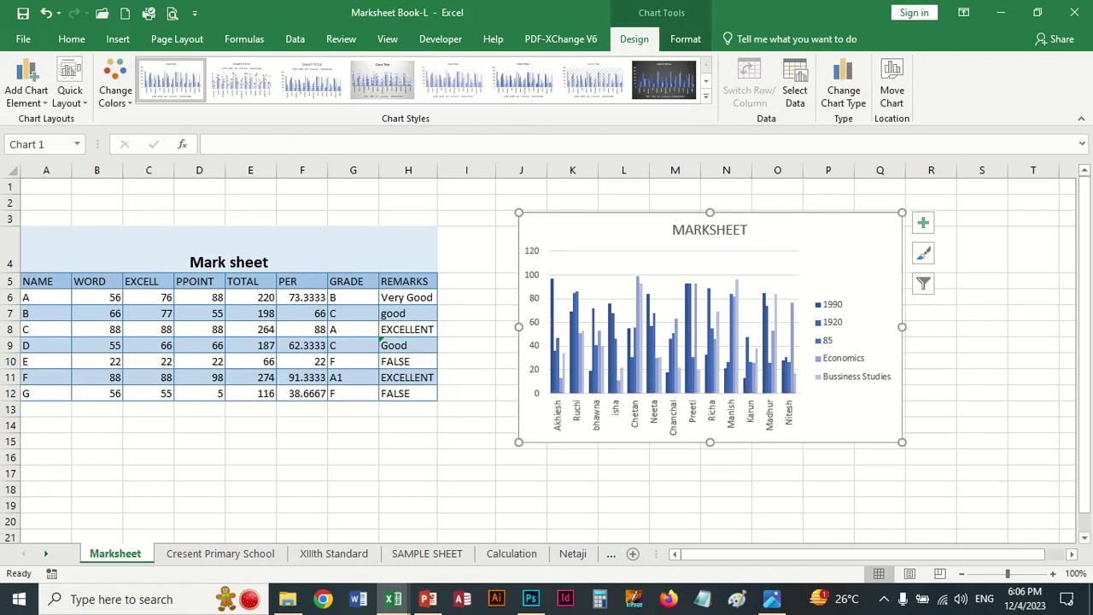
click(70, 81)
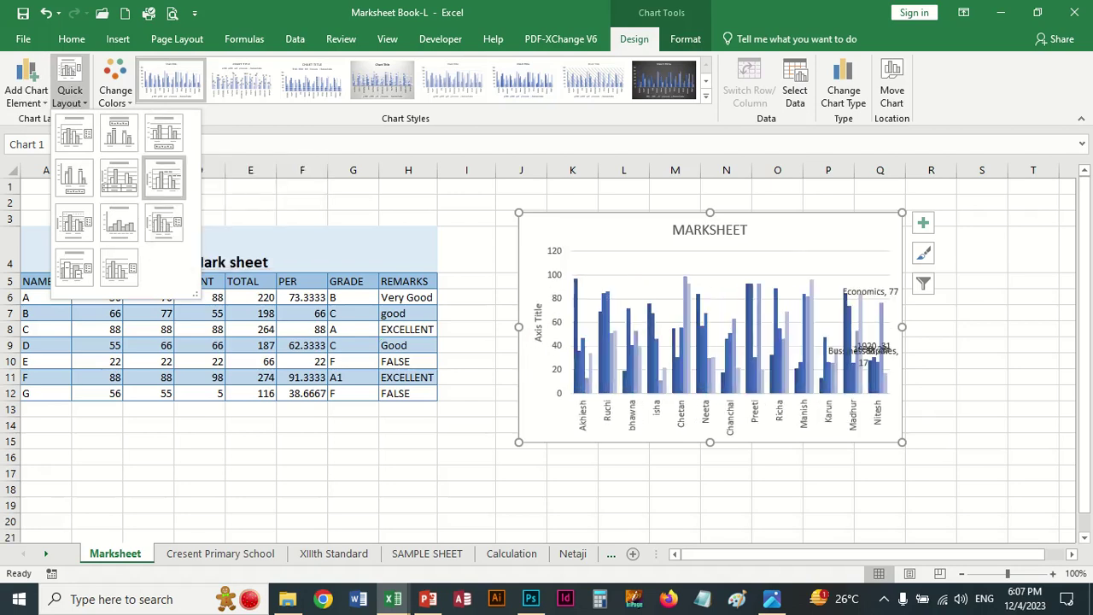
Apply Quick Layout 6 and set the vertical axis title to SUBJECT WISE.
click(164, 177)
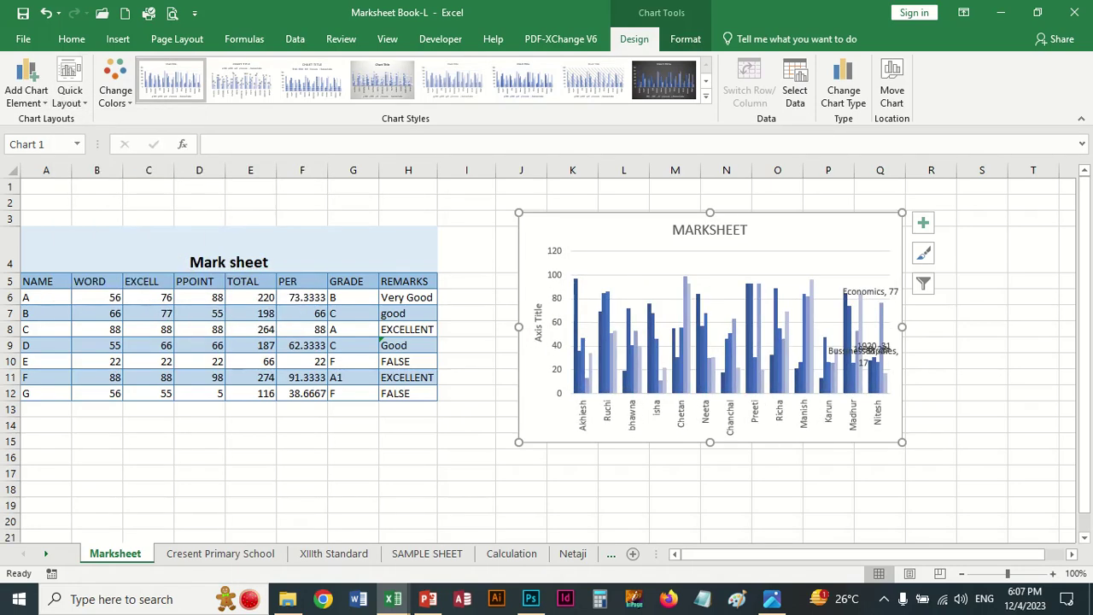
click(538, 317)
triple_click(538, 321)
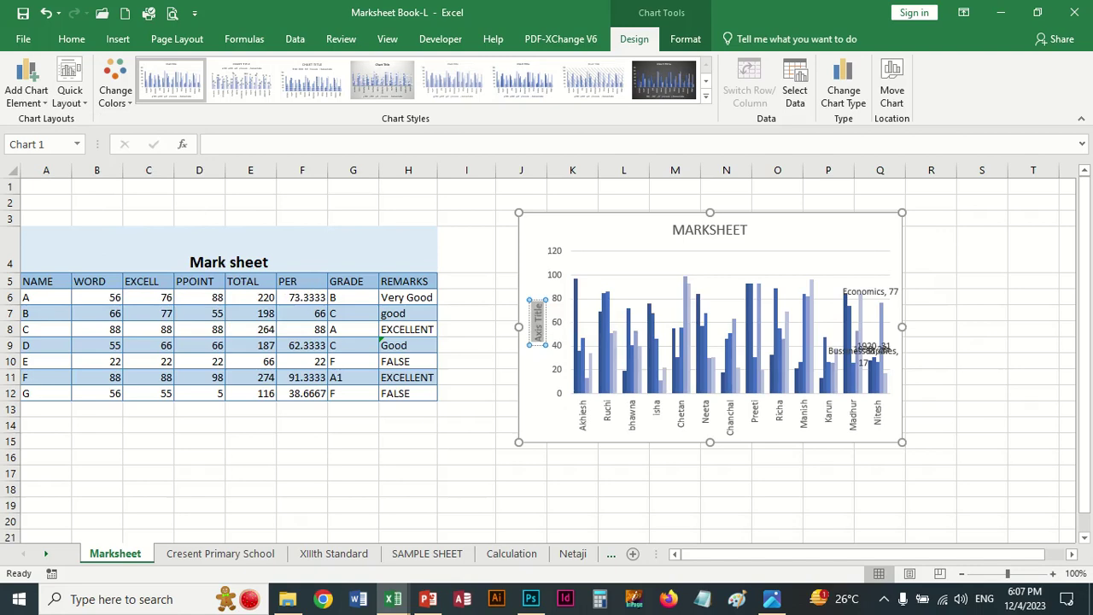
text(M)
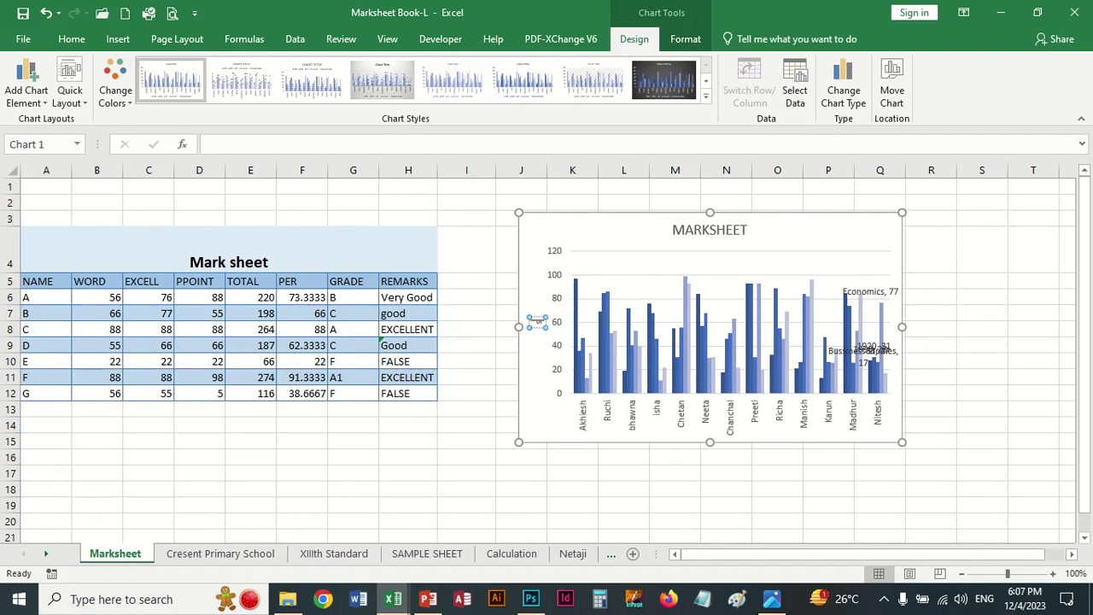
text(k)
key(BackSpace)
key(BackSpace)
text(su)
text(bjec)
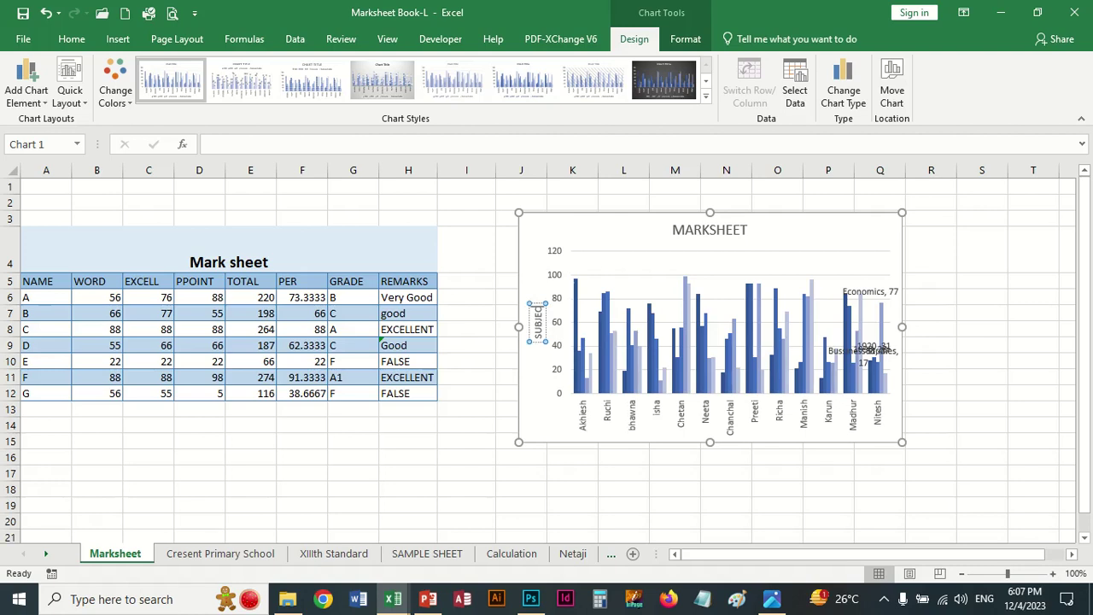
text(T WISE)
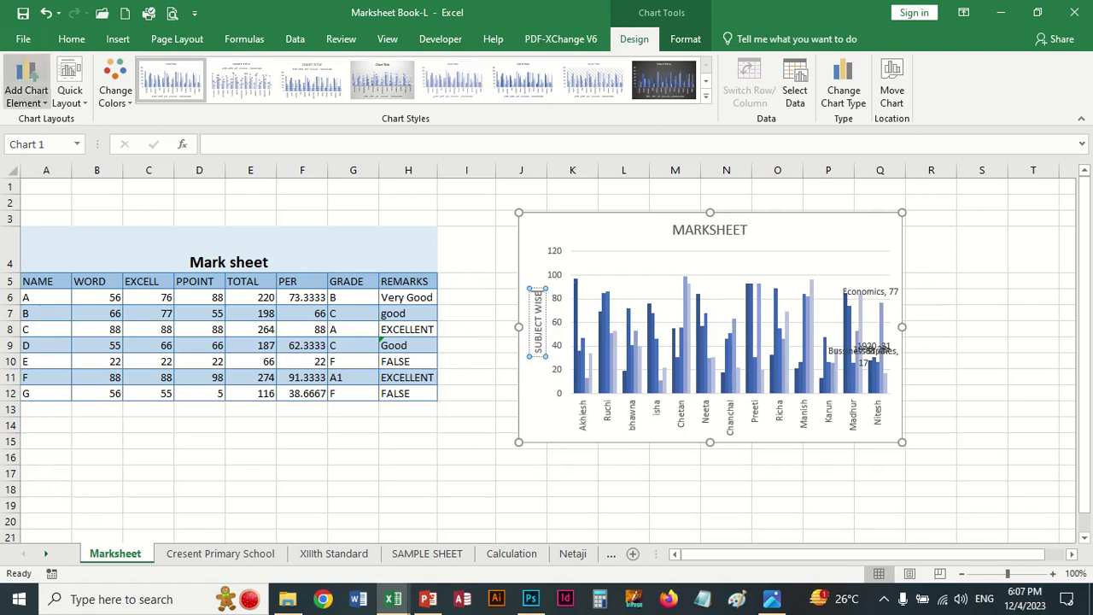
key(Escape)
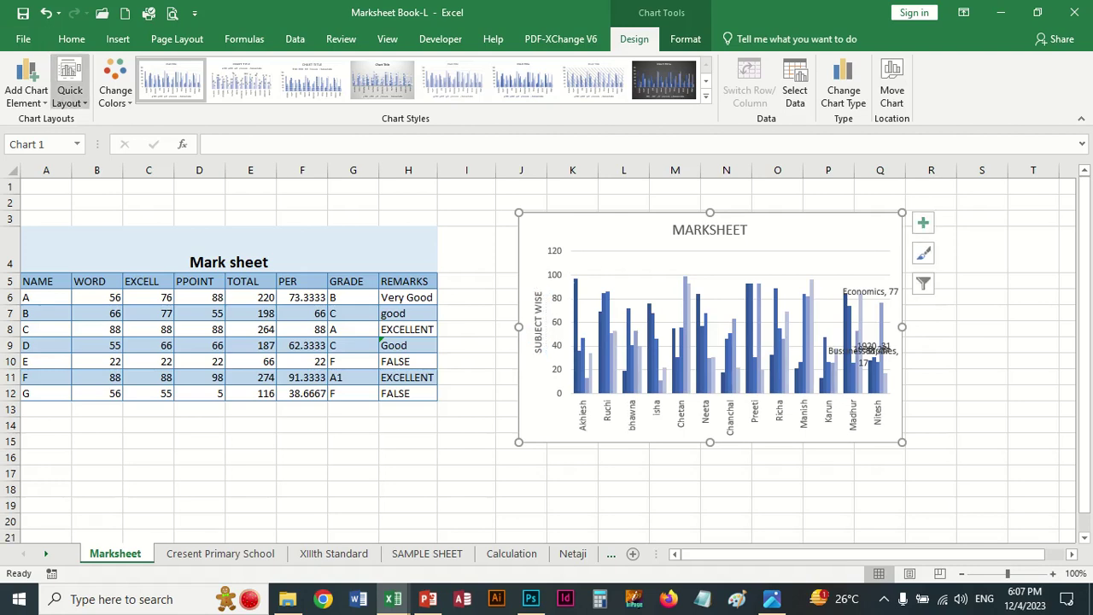
click(70, 81)
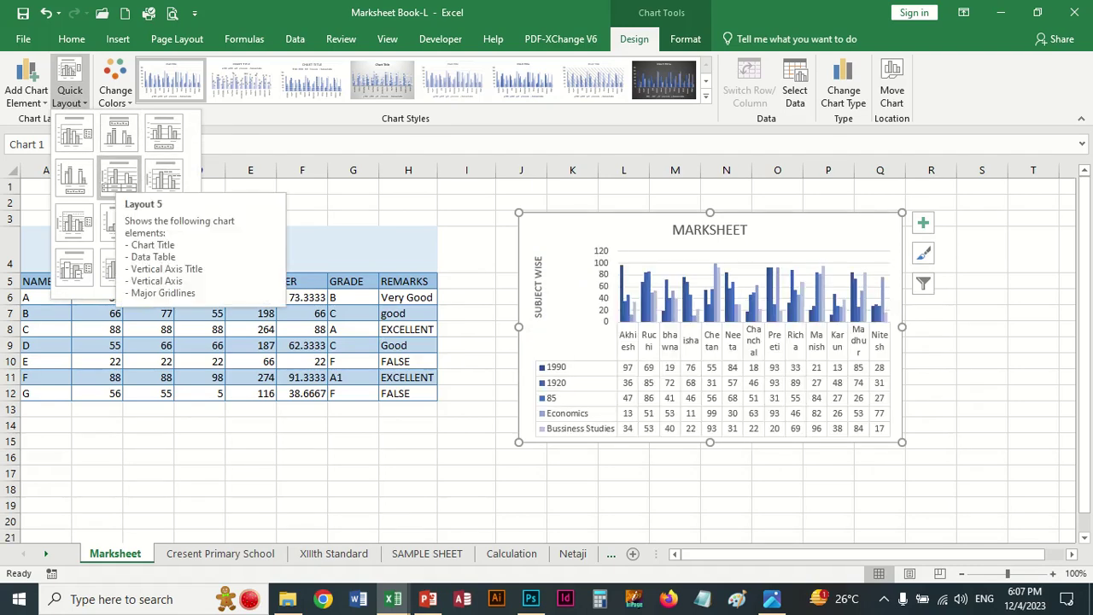
Apply Quick Layout 5 to show a data table of every score under the bars.
click(118, 176)
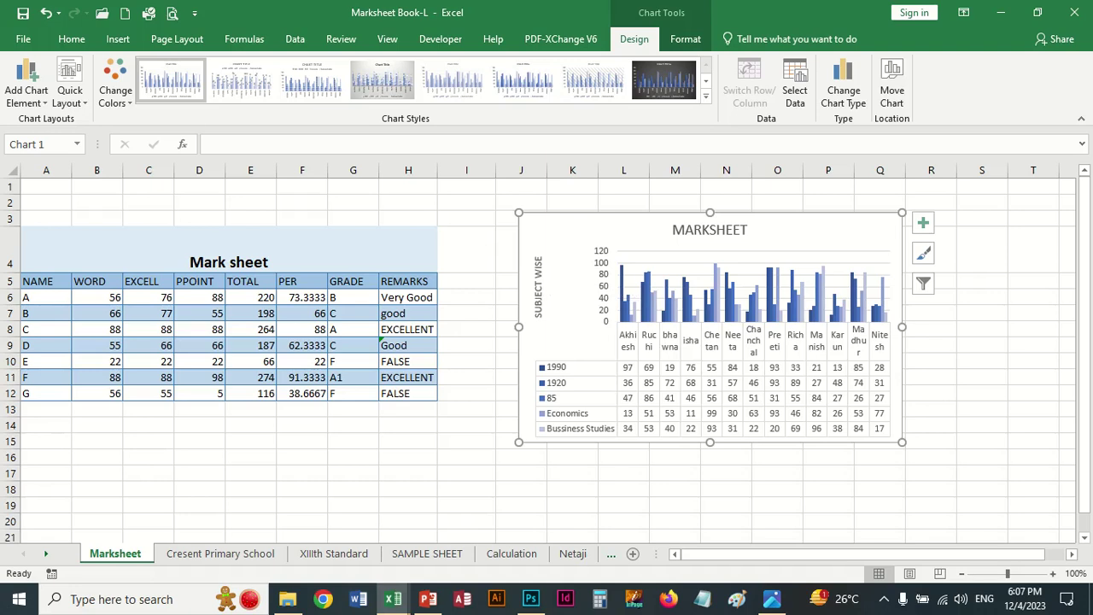
click(70, 86)
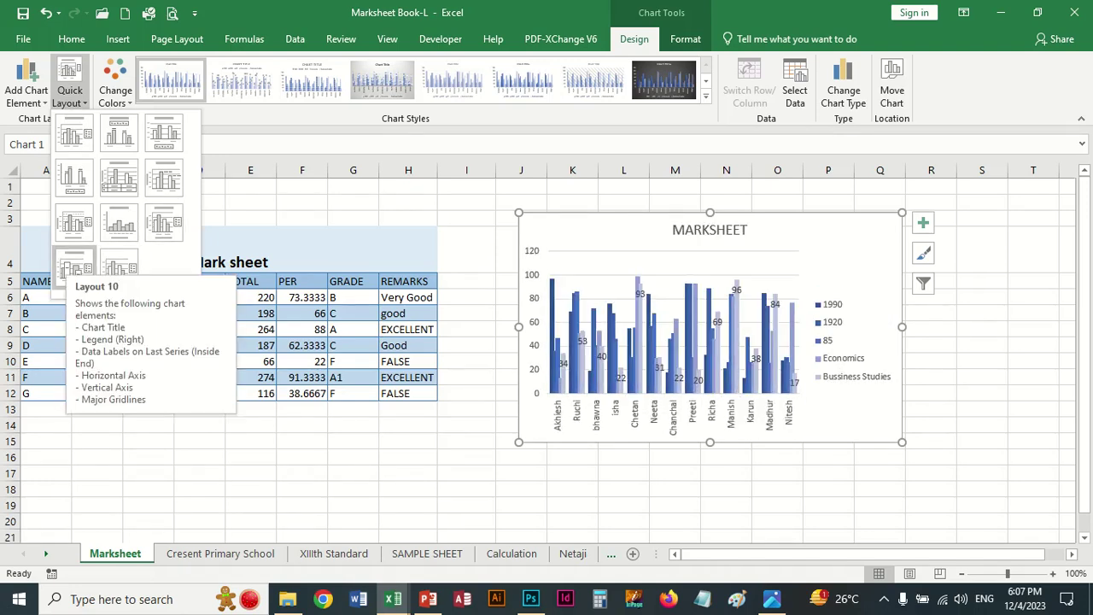
Apply Layout 10 and turn off both the primary horizontal and vertical axes.
click(25, 86)
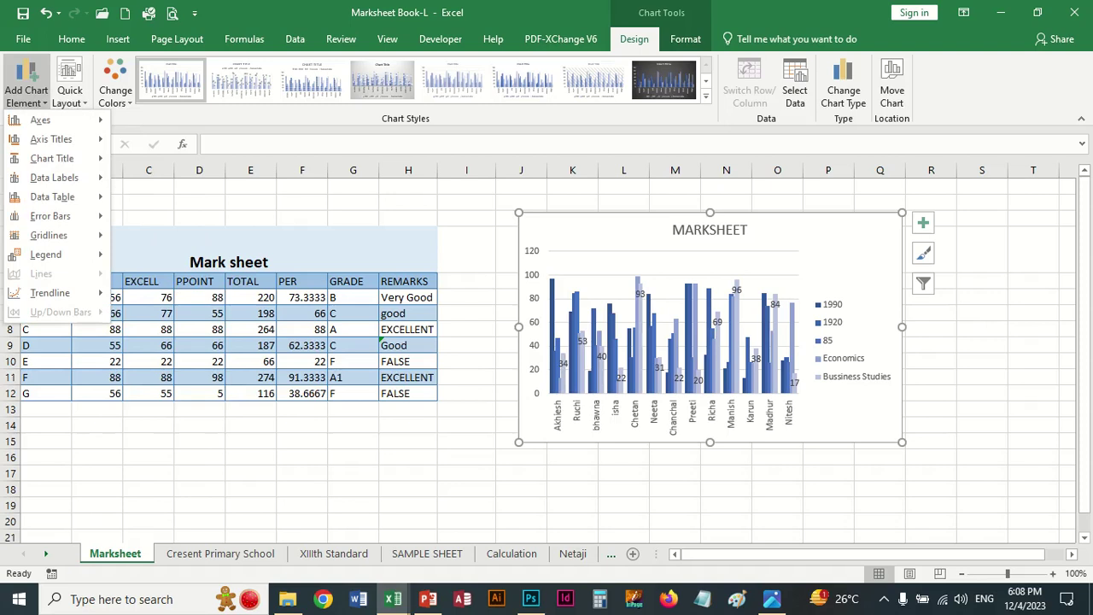
mouse_move(40, 120)
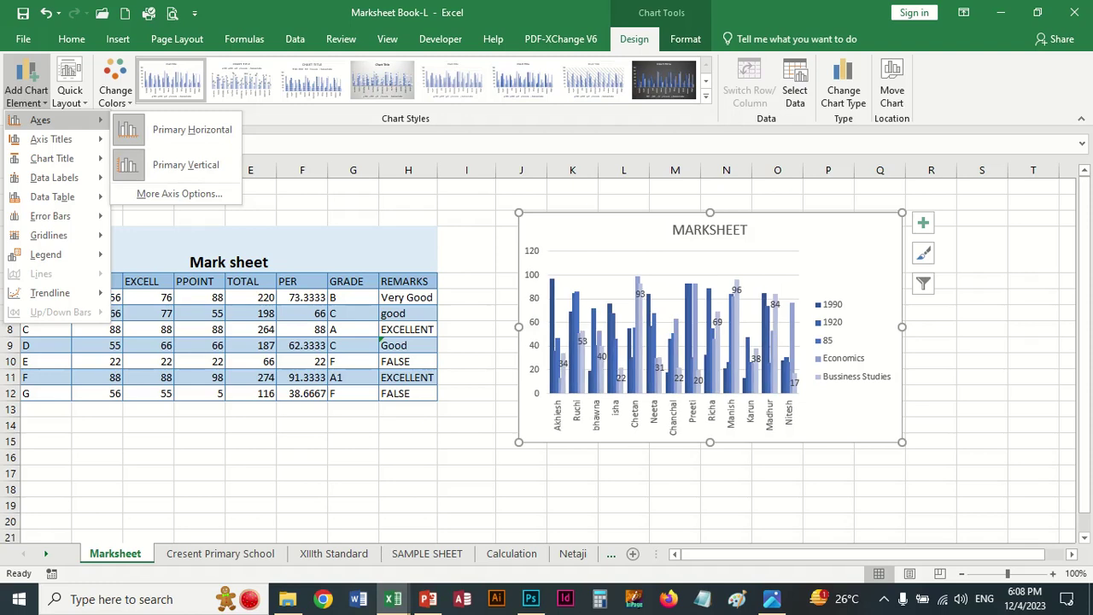
click(184, 129)
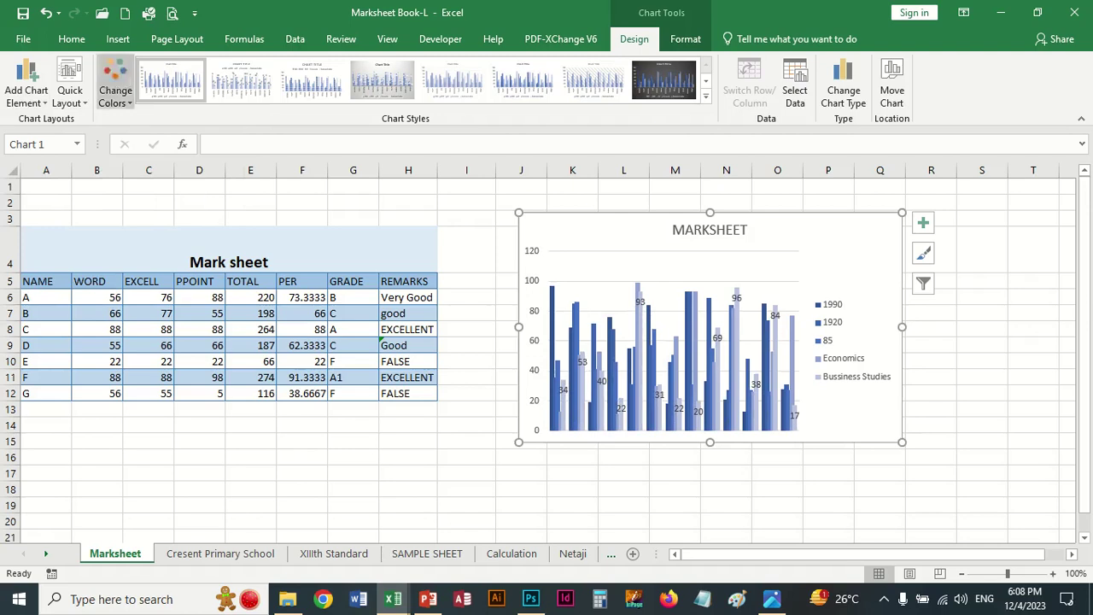
click(70, 81)
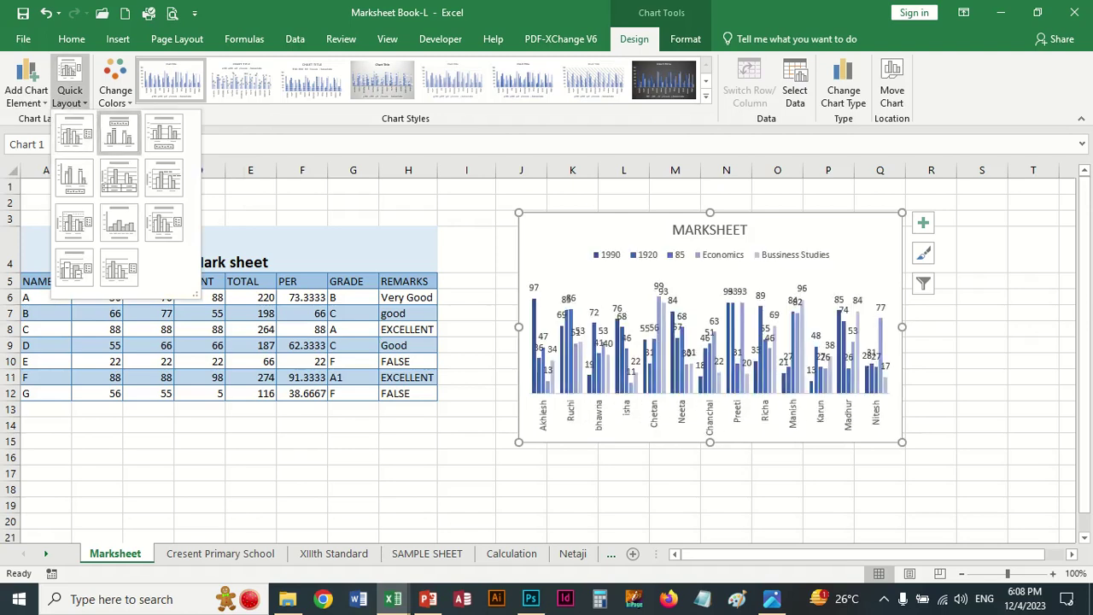
click(27, 90)
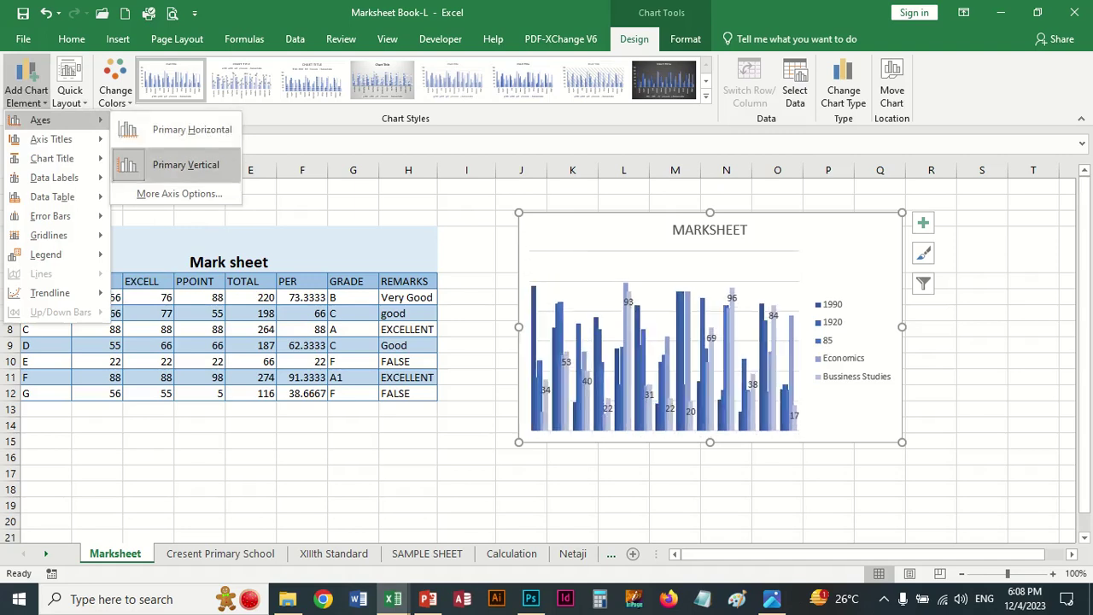
click(185, 164)
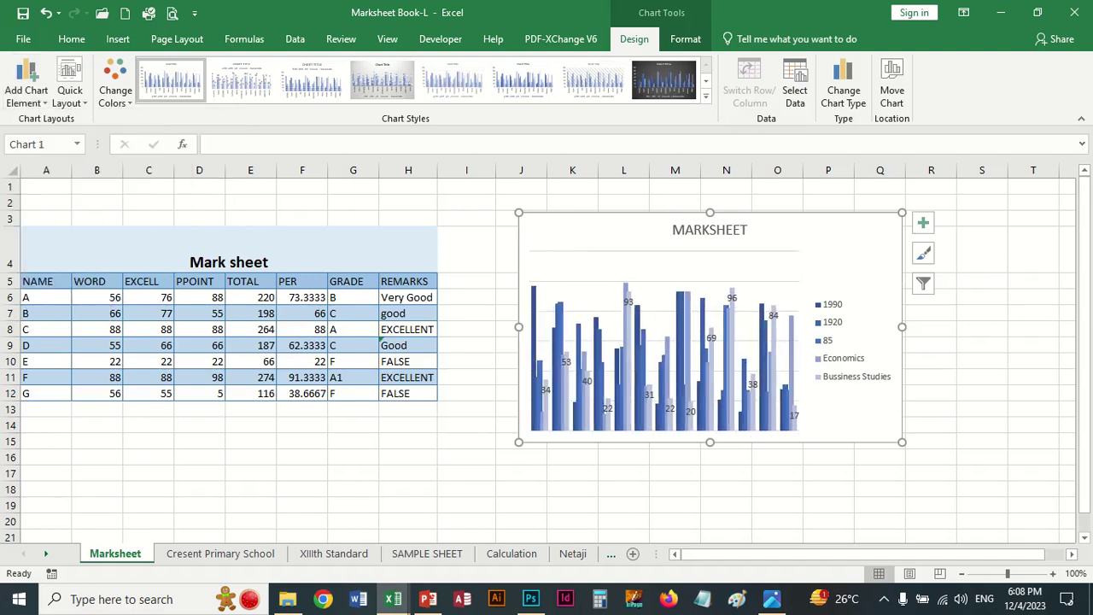
Widen the chart by dragging its left edge outward.
drag(518, 326, 482, 326)
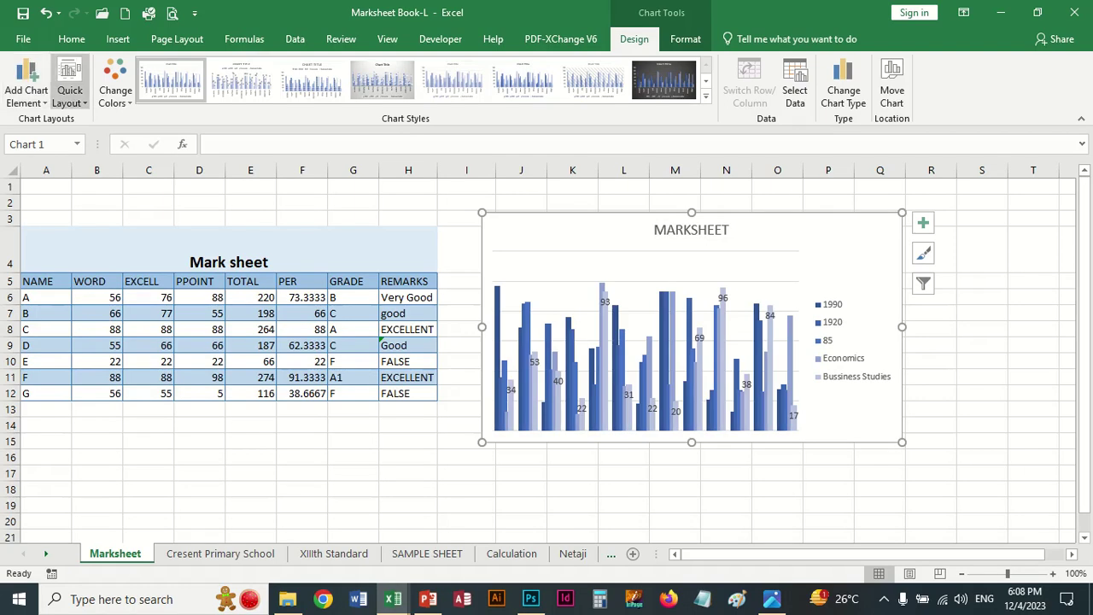
click(26, 83)
mouse_move(51, 140)
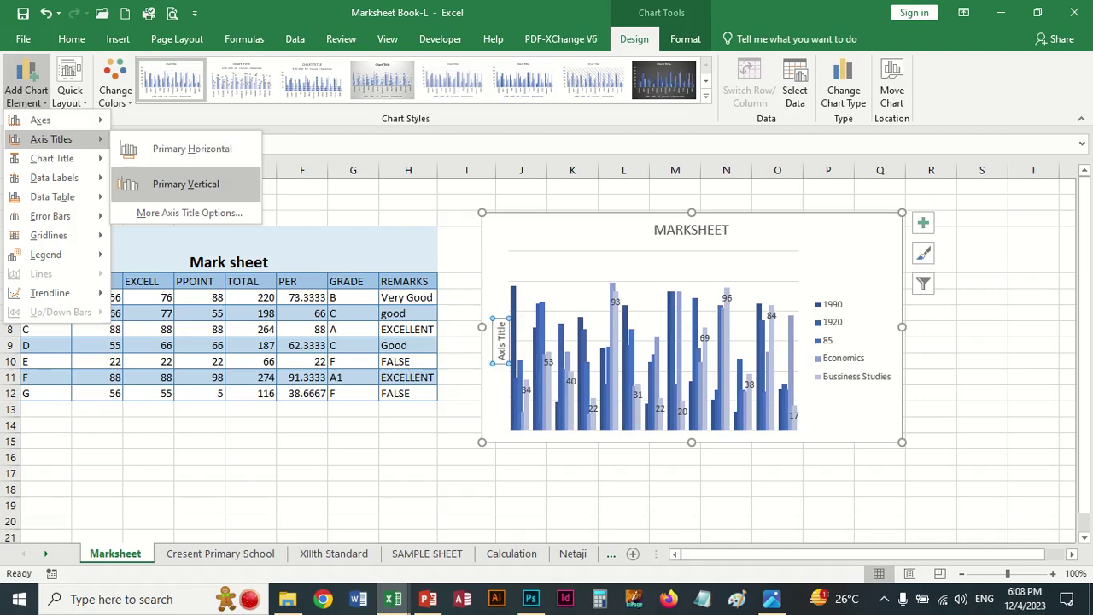
click(186, 183)
click(26, 89)
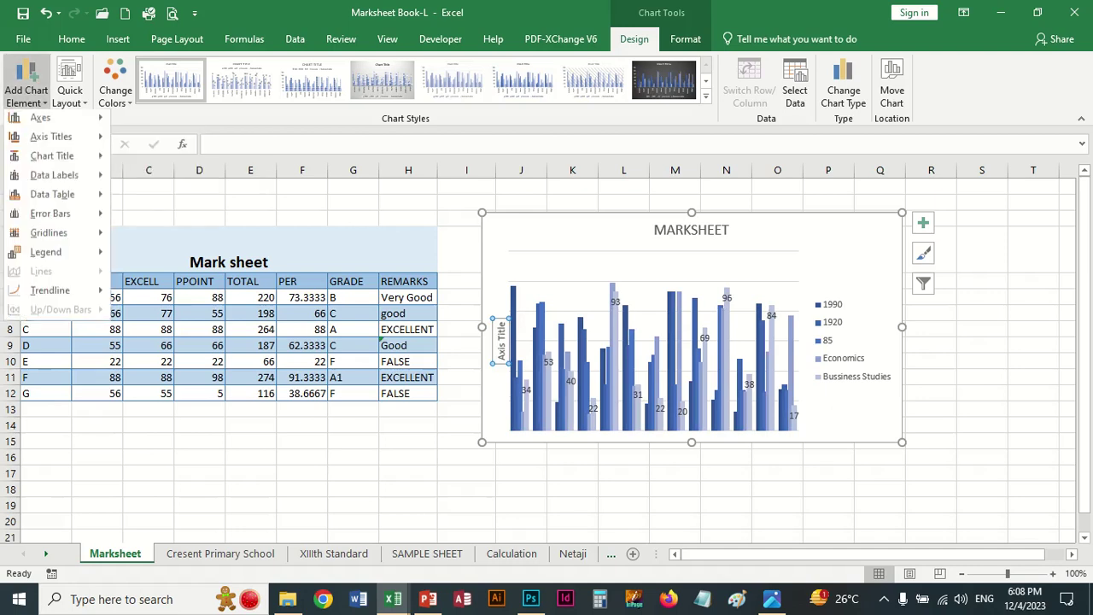
mouse_move(52, 158)
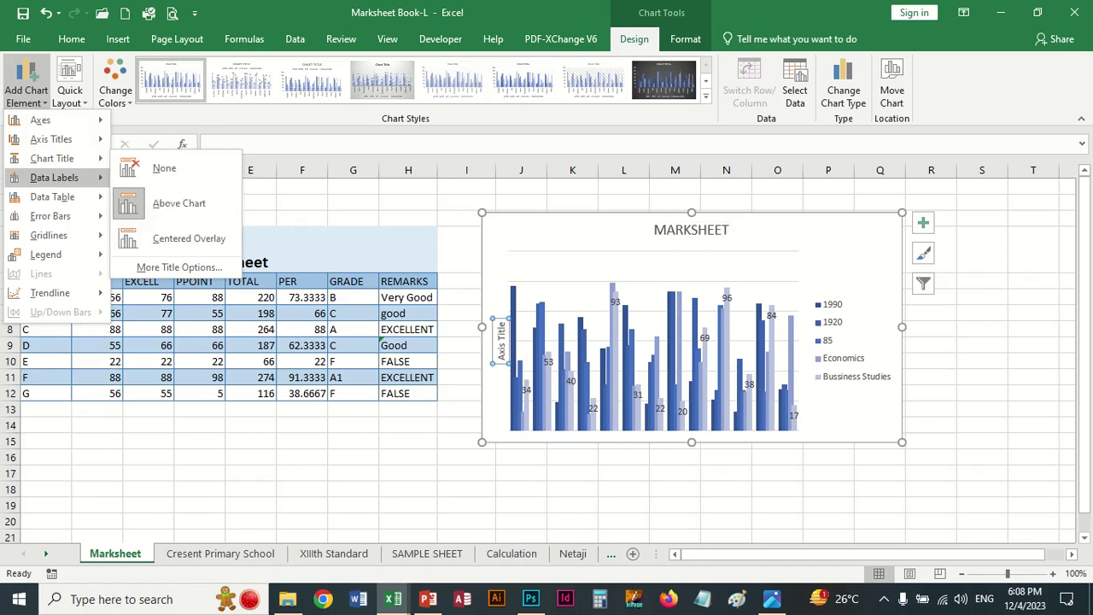
mouse_move(54, 176)
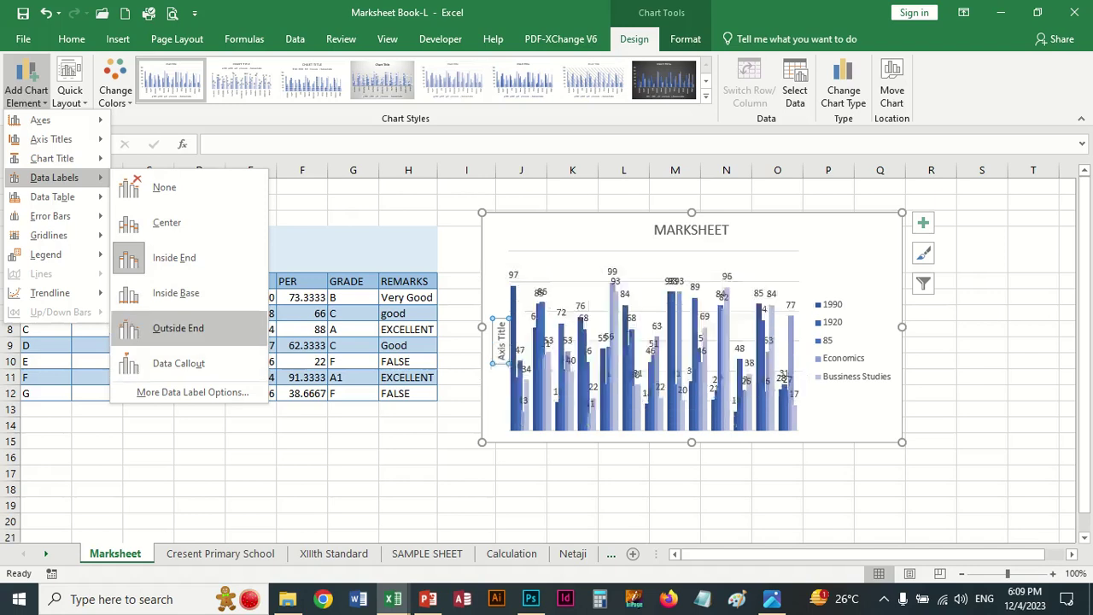
mouse_move(52, 197)
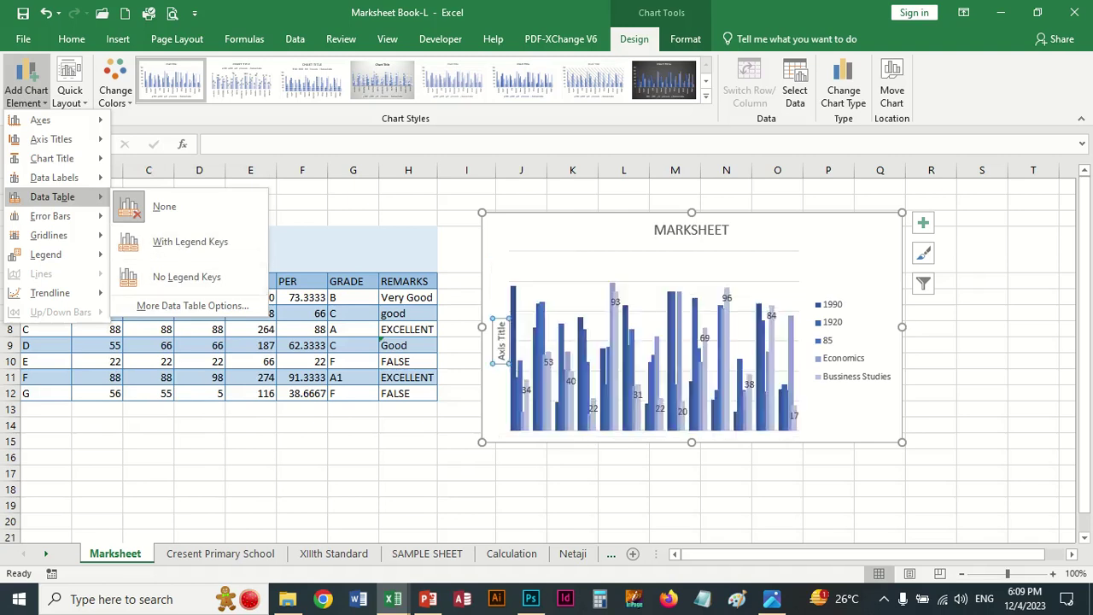
Add a data table with legend keys and standard error bars to the columns.
click(190, 242)
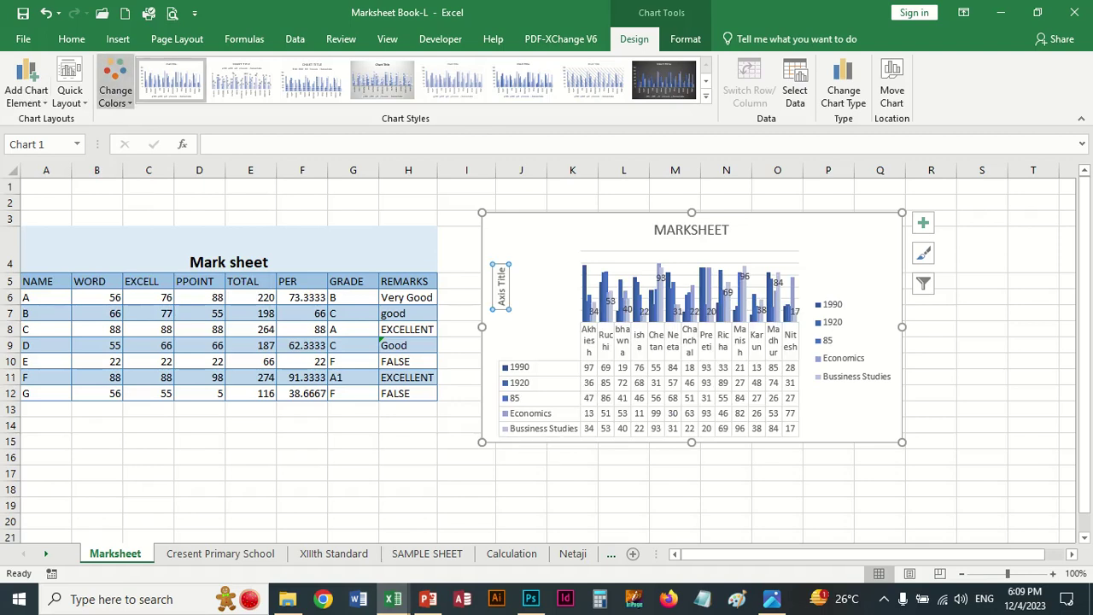
click(26, 85)
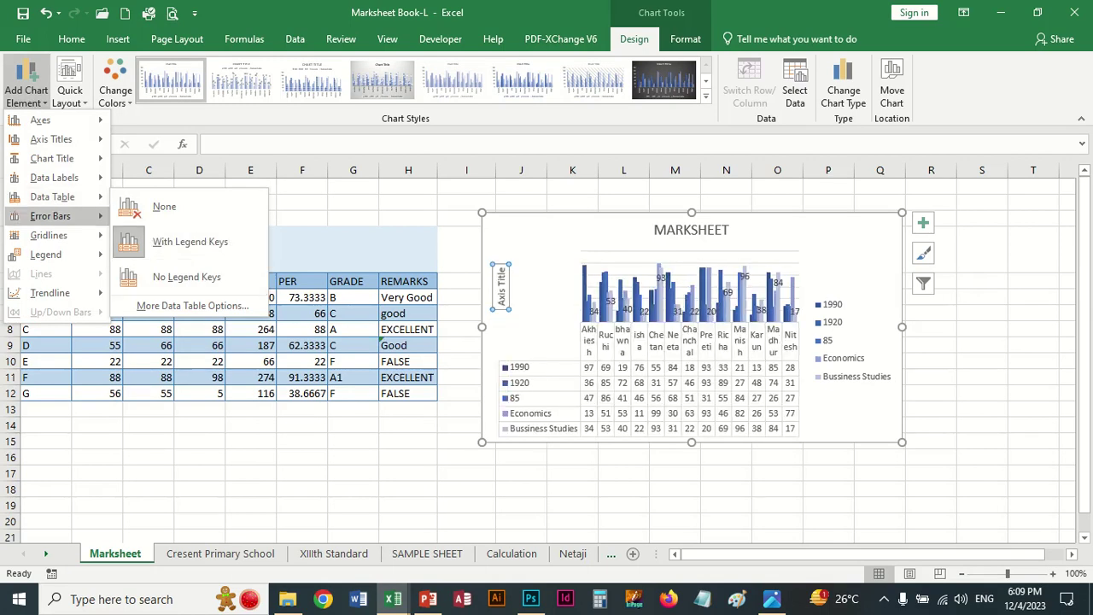
mouse_move(50, 216)
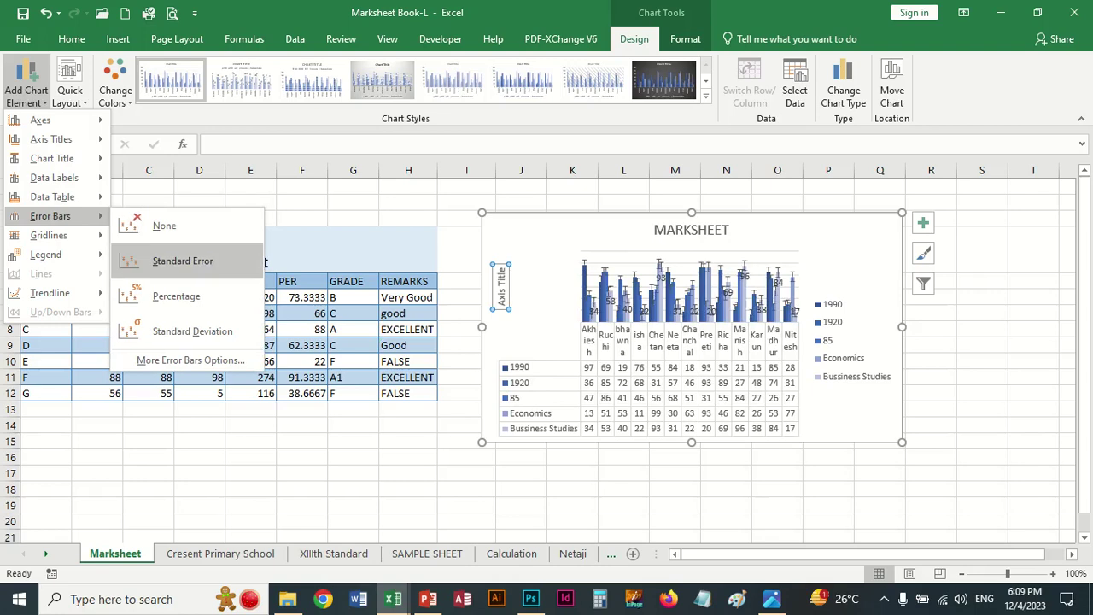
click(183, 261)
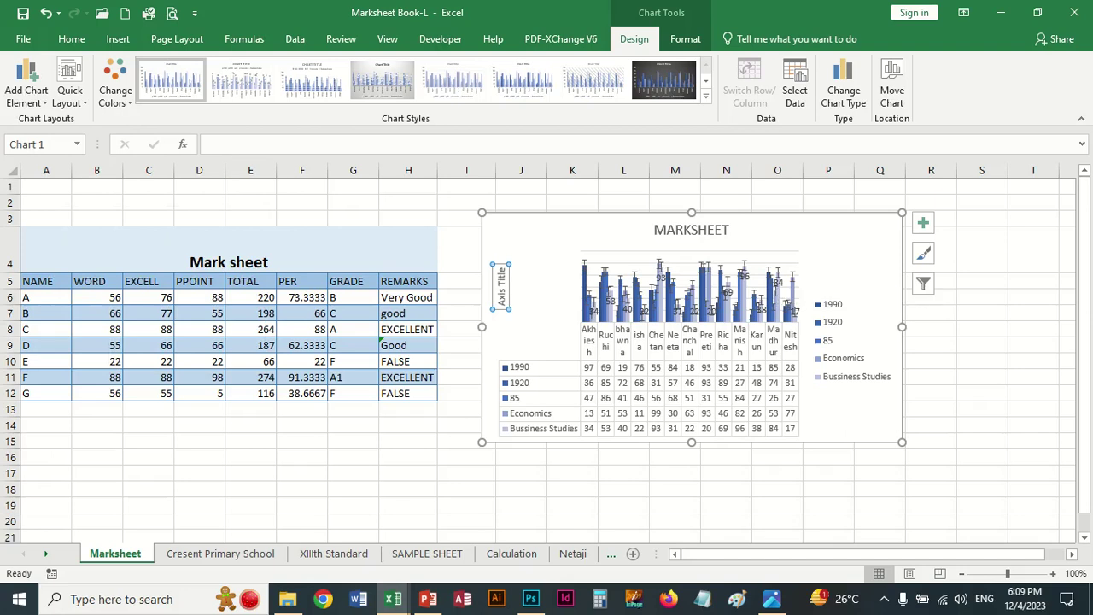
Adjust the chart's primary major gridlines.
click(26, 89)
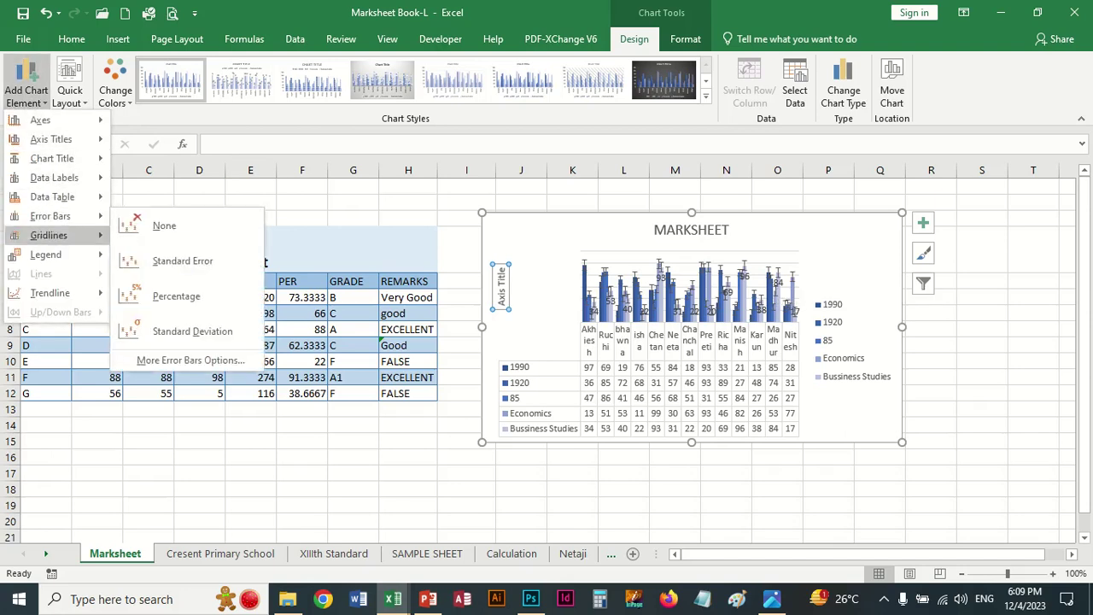
mouse_move(49, 235)
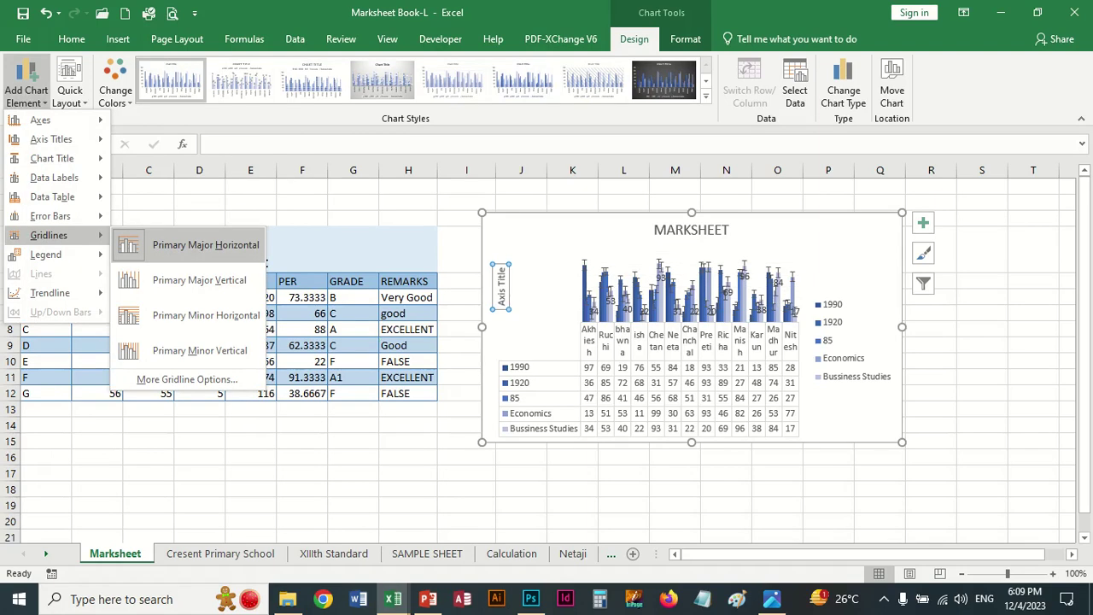
click(128, 281)
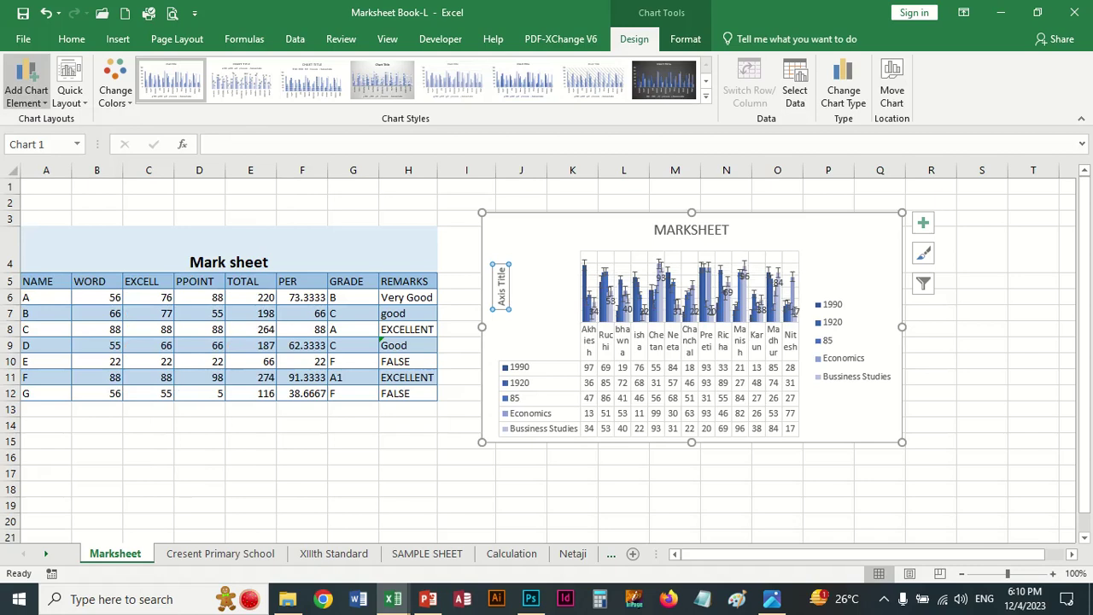
click(26, 78)
mouse_move(49, 235)
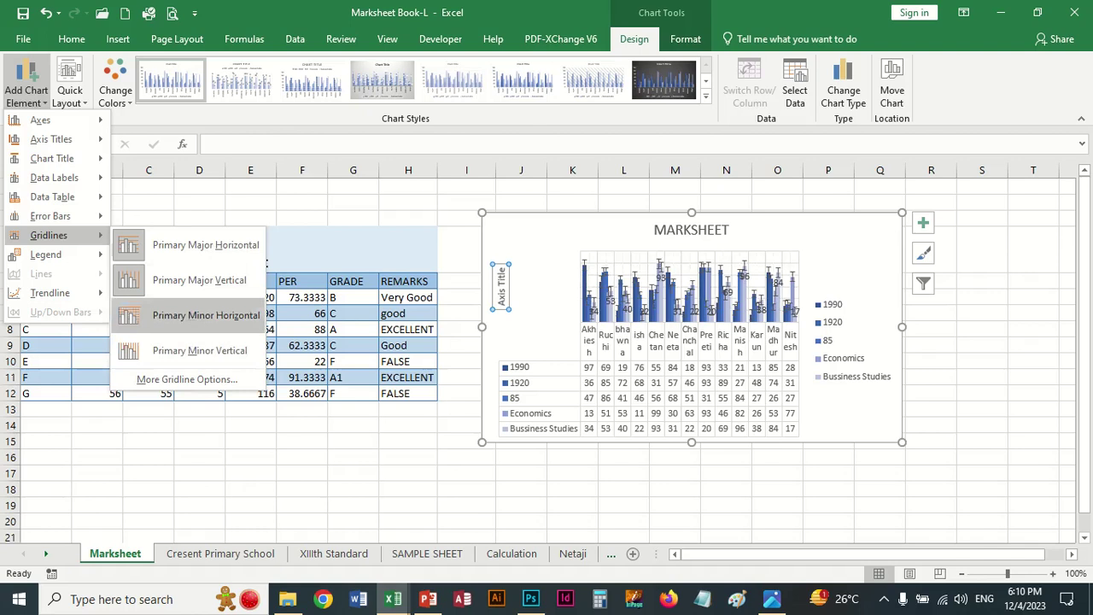
click(205, 245)
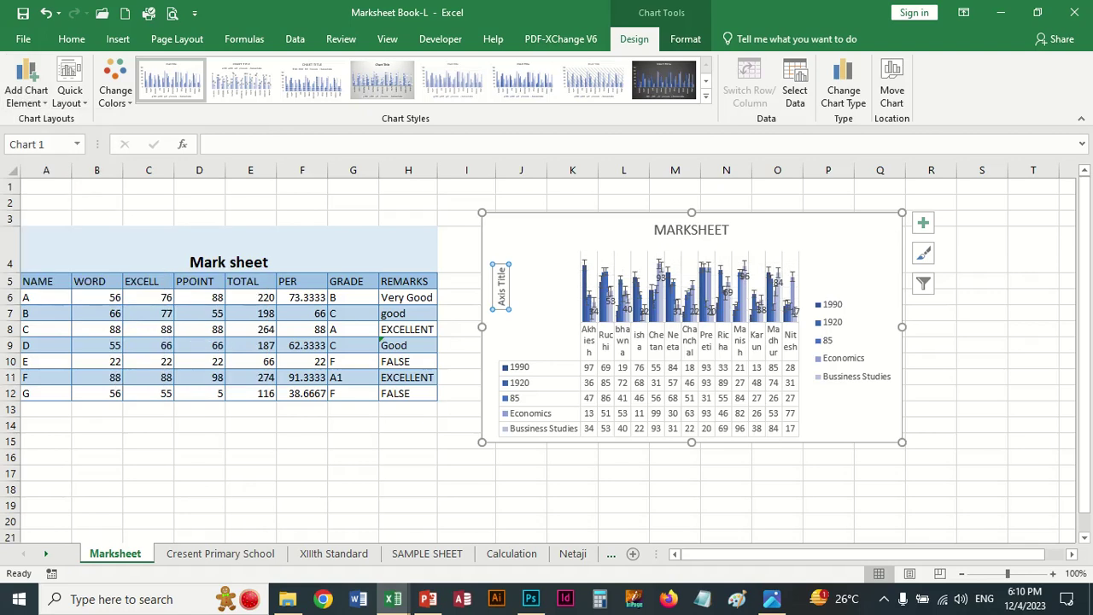
click(26, 82)
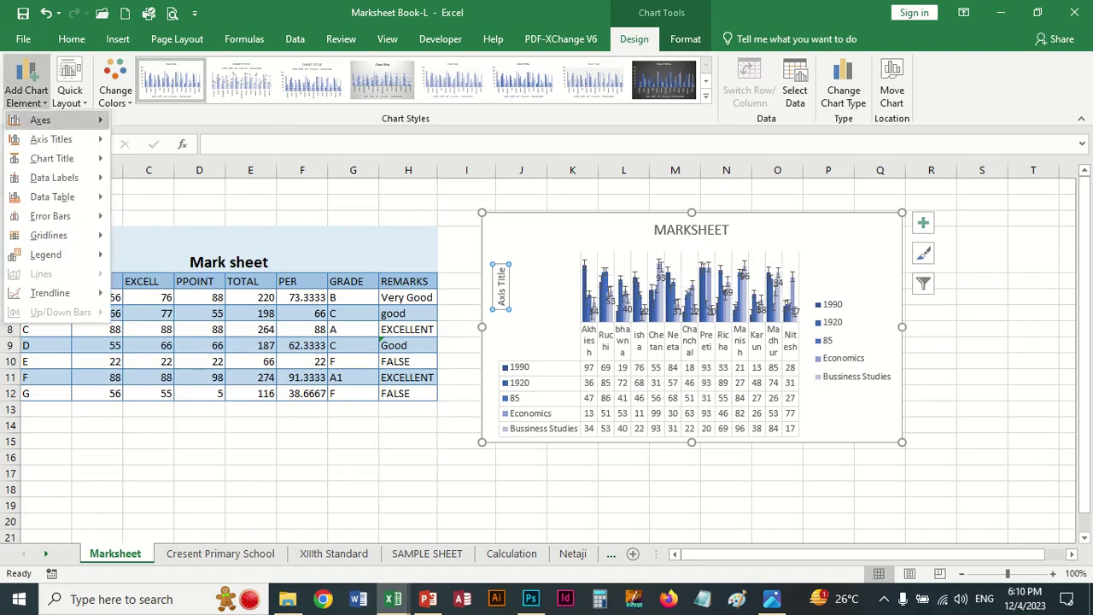
Move the legend to the bottom and add an exponential trendline for the 1990 series.
mouse_move(52, 254)
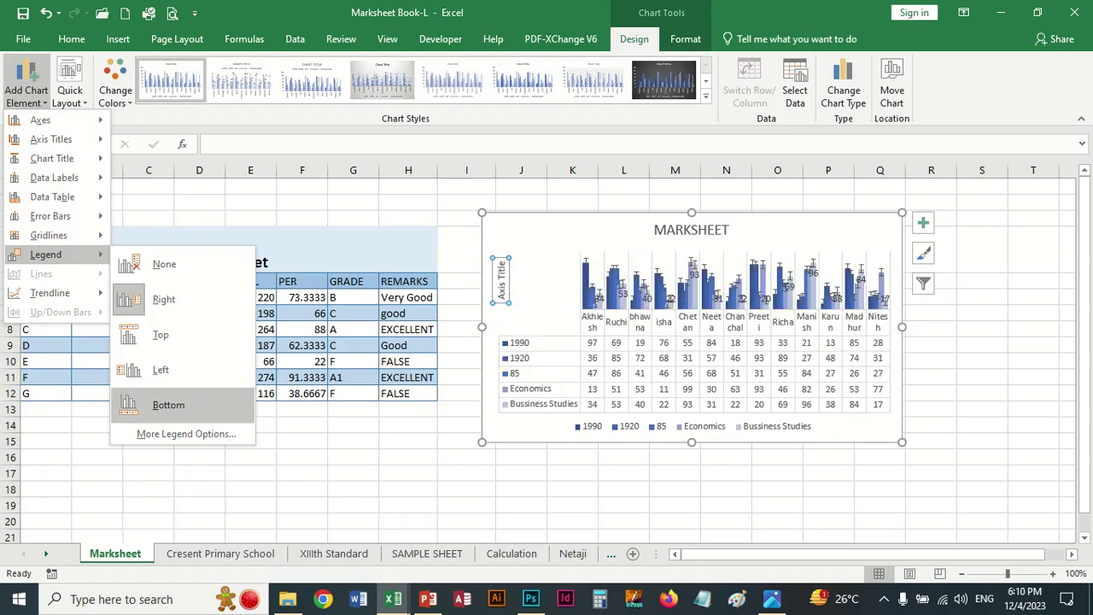
click(168, 405)
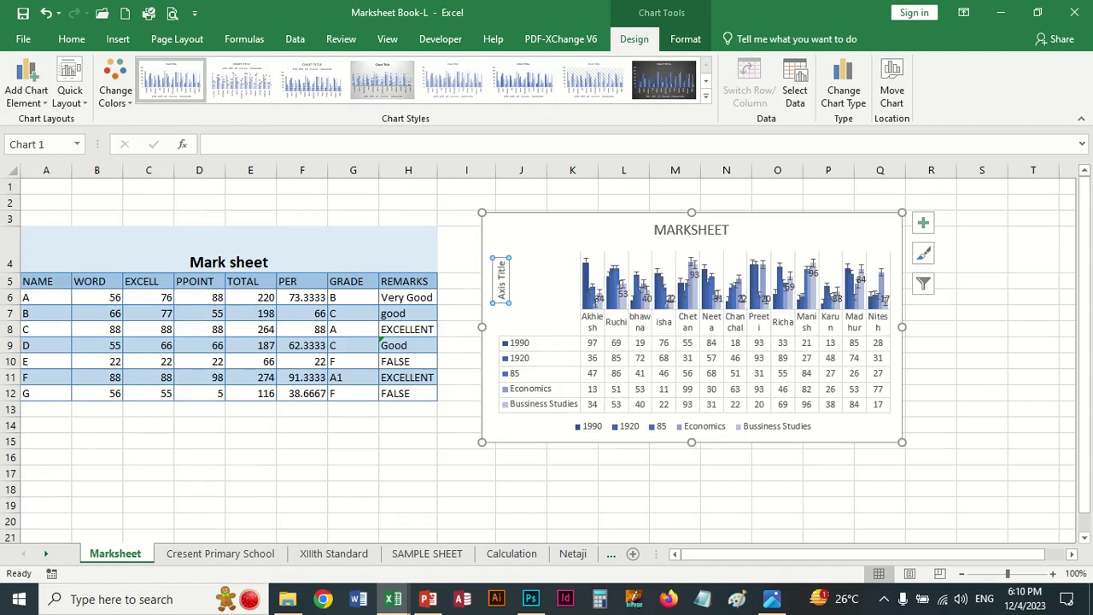
click(26, 85)
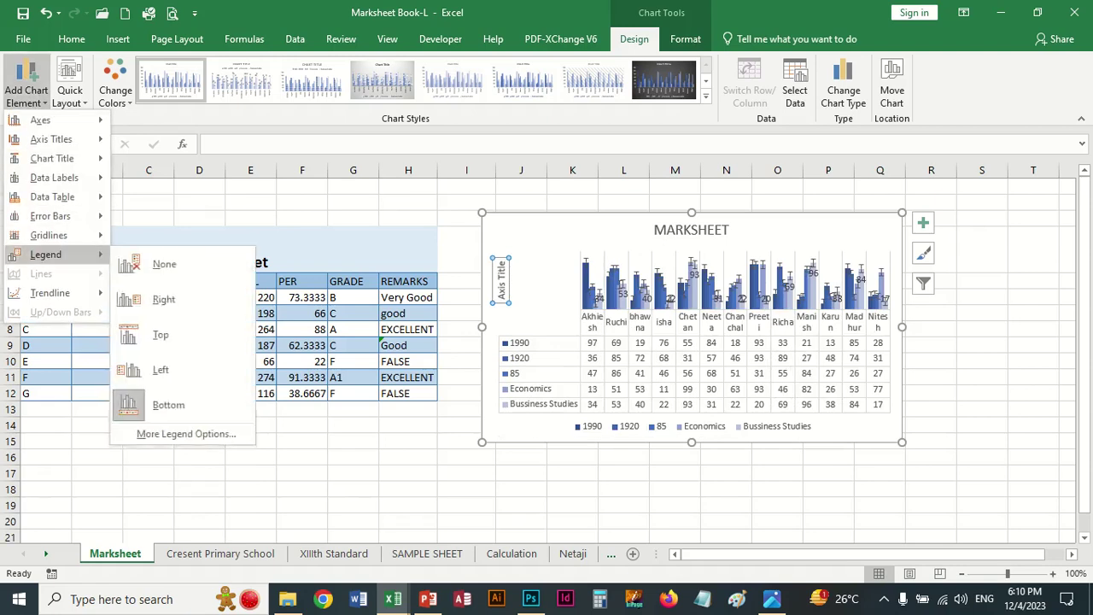
mouse_move(49, 293)
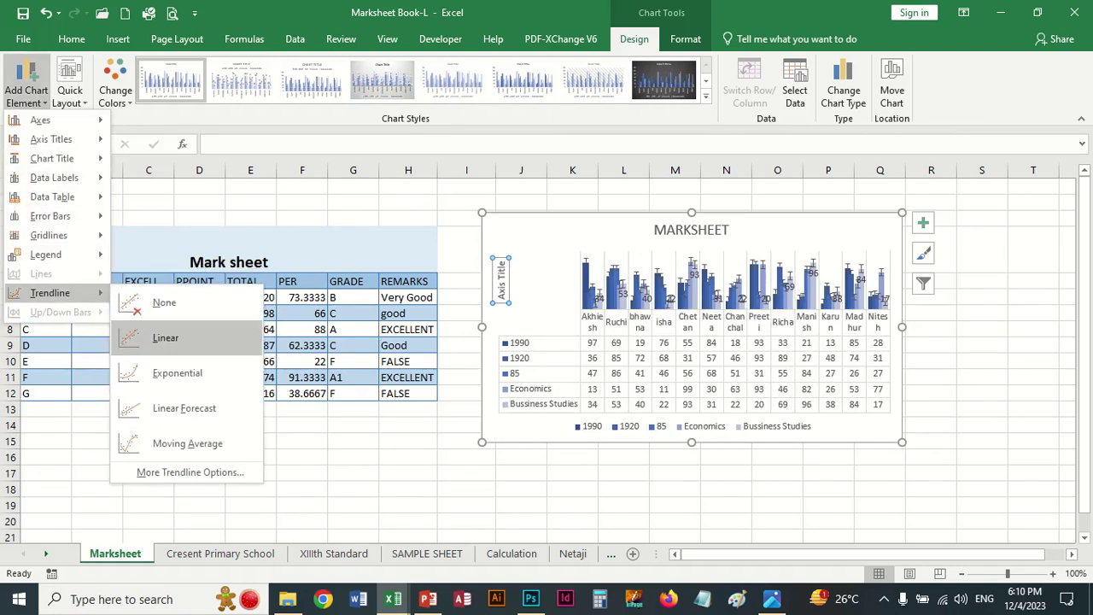
click(178, 373)
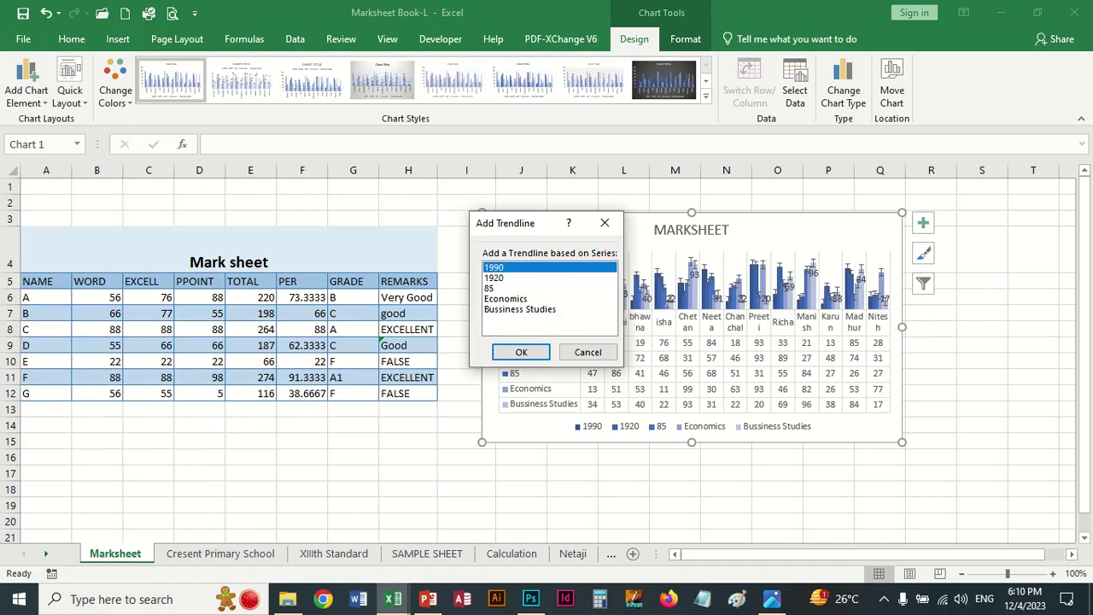
key(Return)
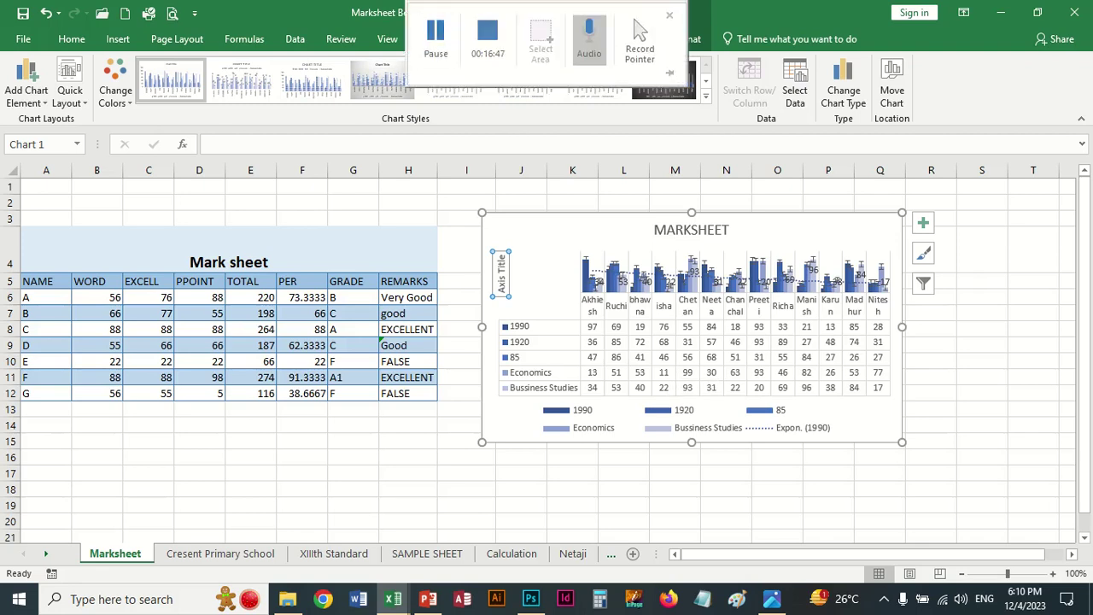
Select the whole MARKSHEET chart and delete it.
click(435, 34)
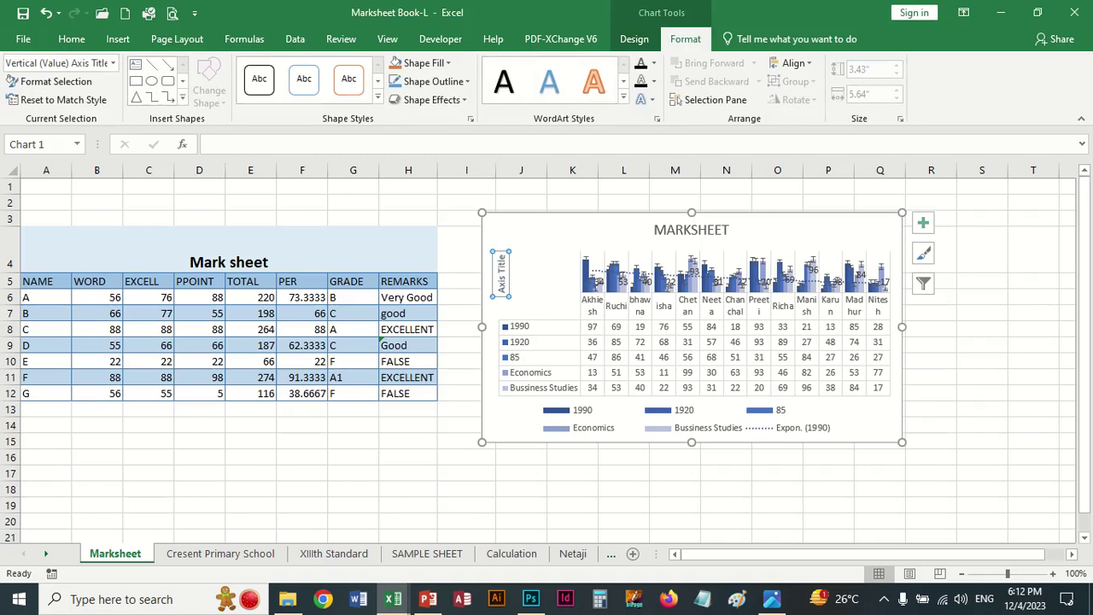
key(Escape)
key(Delete)
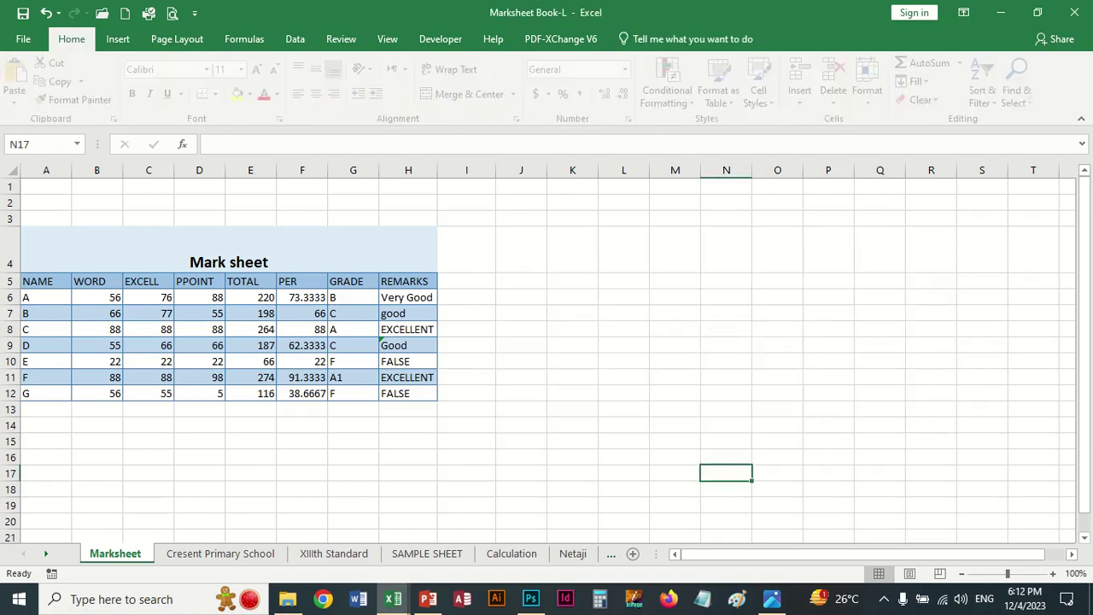
In File Explorer, go from the Desktop through Std-TLCC Syllabas-2023 and Software Syllabus Assignments into MS OFFICE-Syllabus.
click(287, 599)
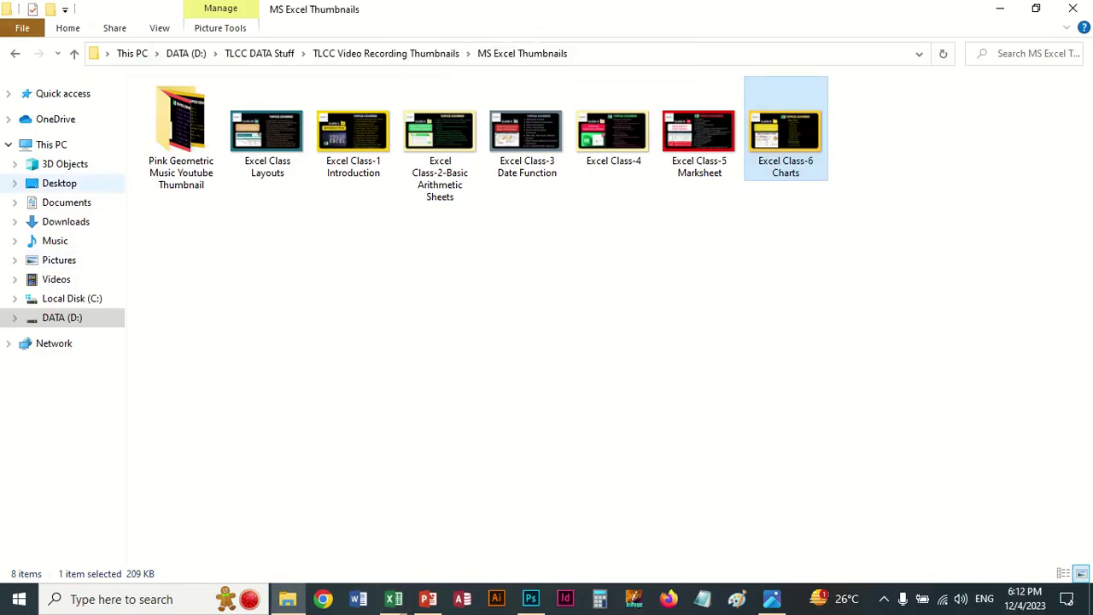
click(59, 183)
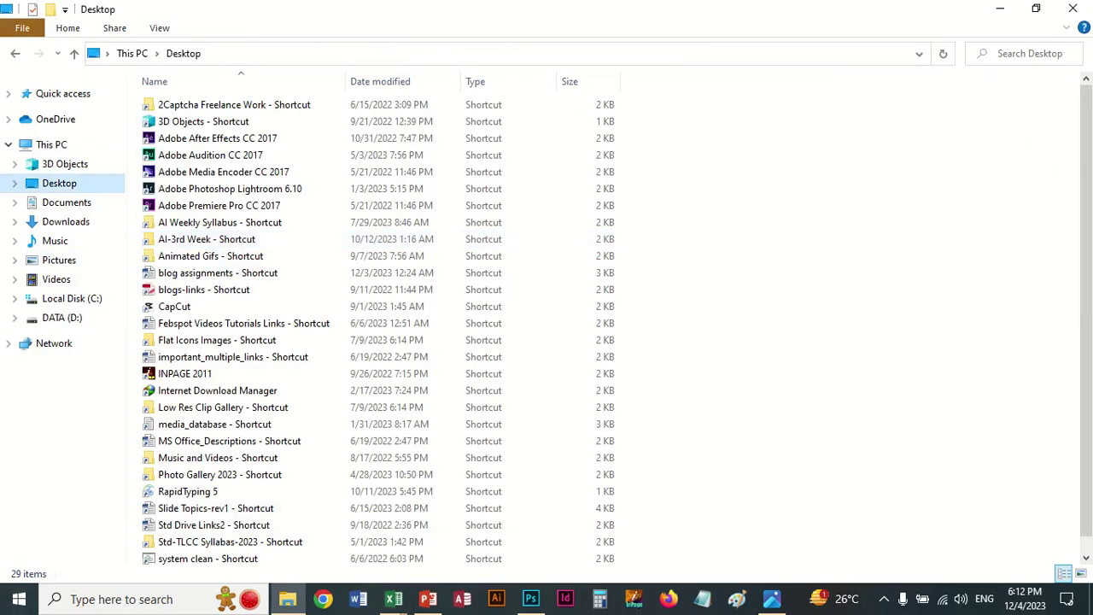
double_click(230, 541)
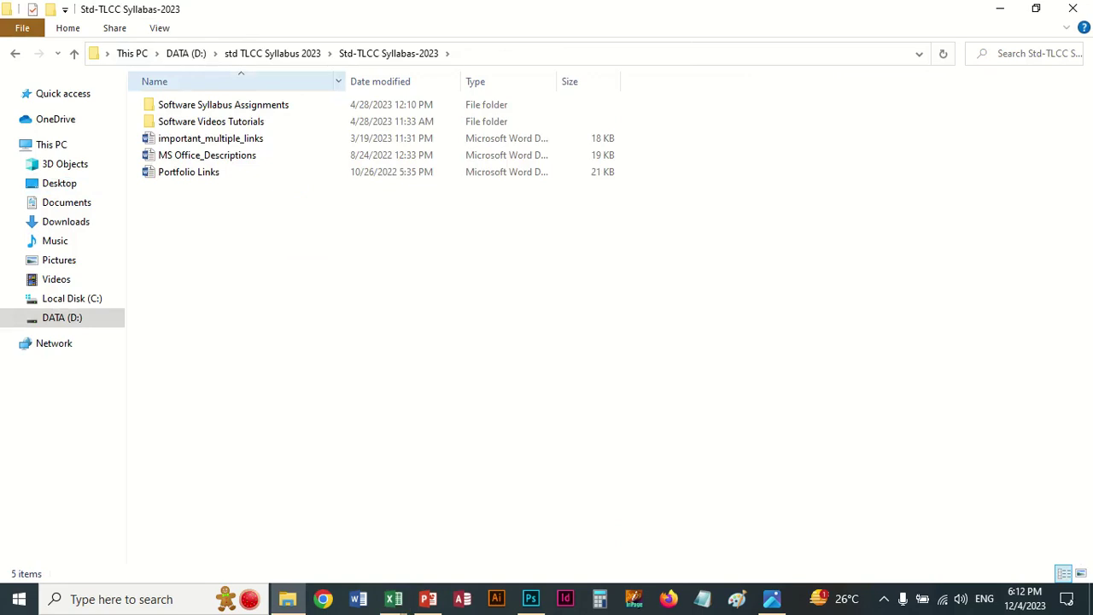
double_click(223, 105)
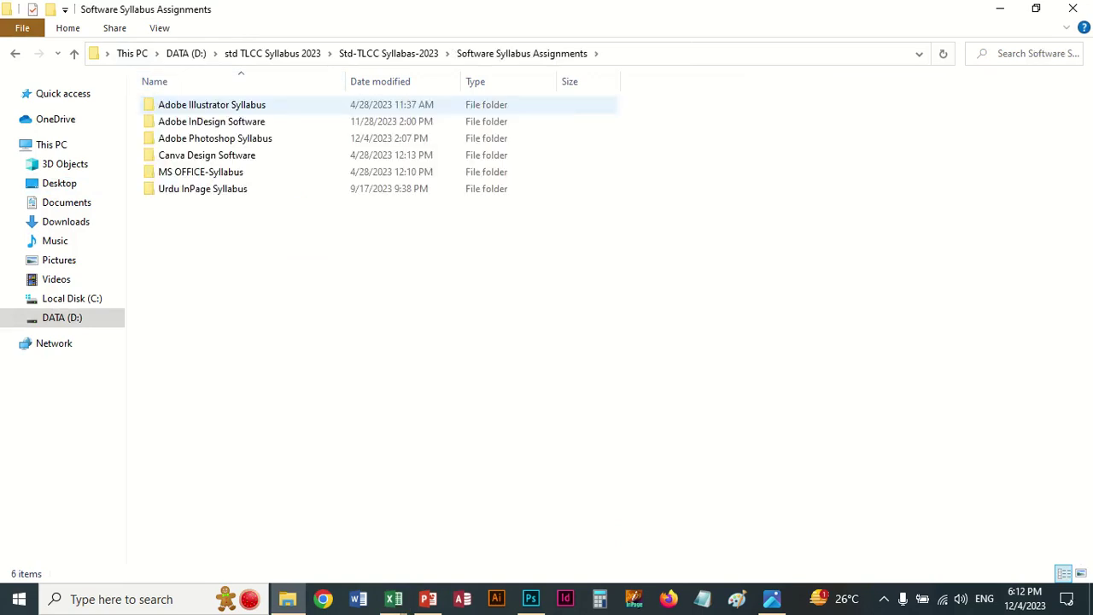
click(205, 171)
key(Up)
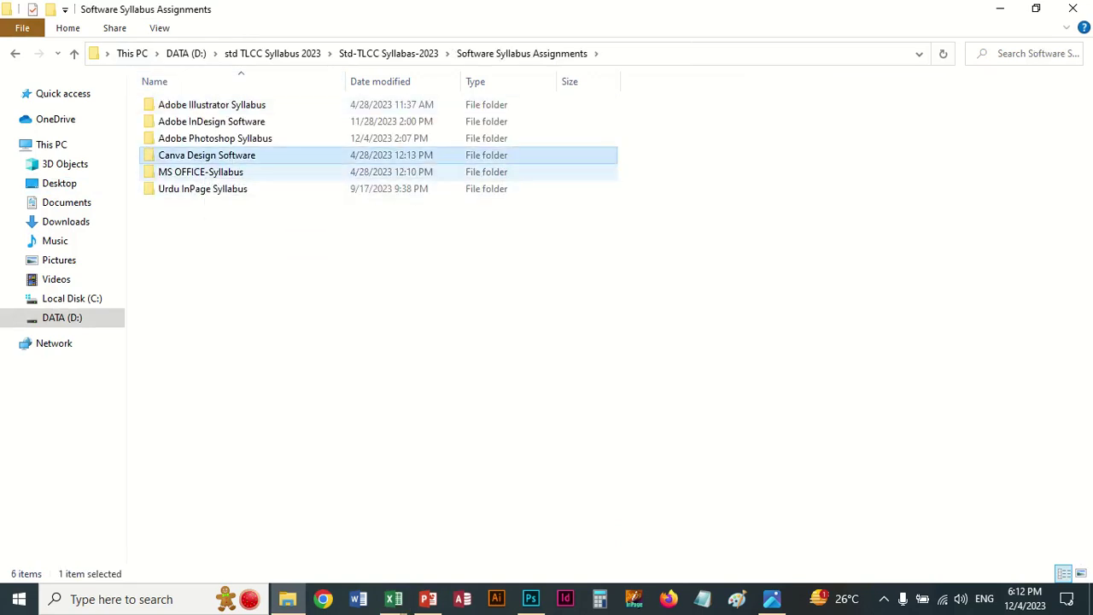
double_click(200, 171)
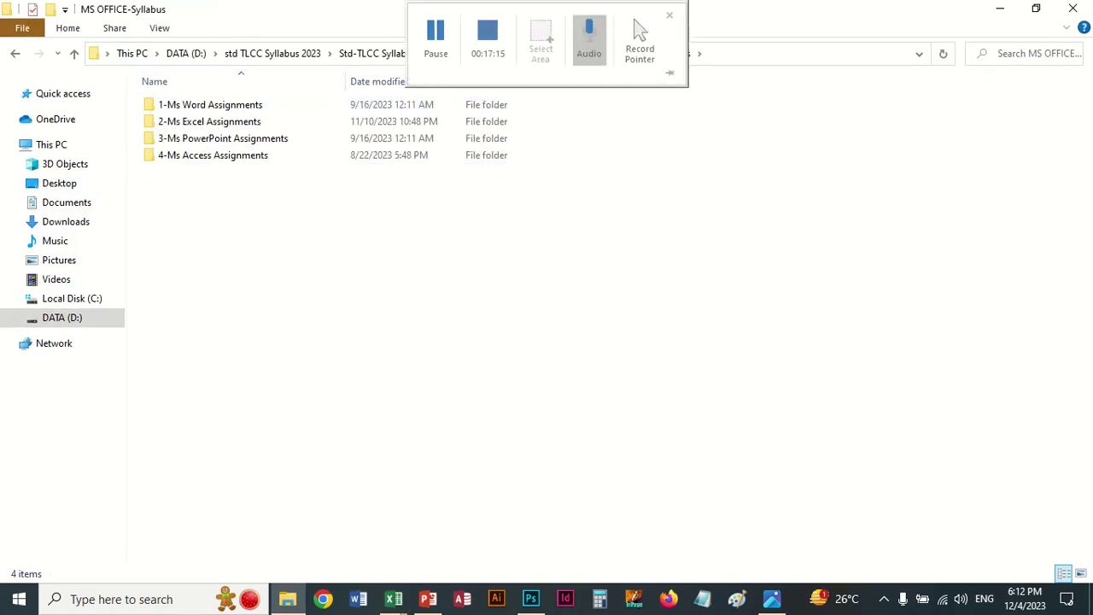
Go through 2-Ms Excel Assignments, 1-Excel Basic Sheets and 5-Chart Sheet into Chart Basic, and open ch001.
double_click(209, 121)
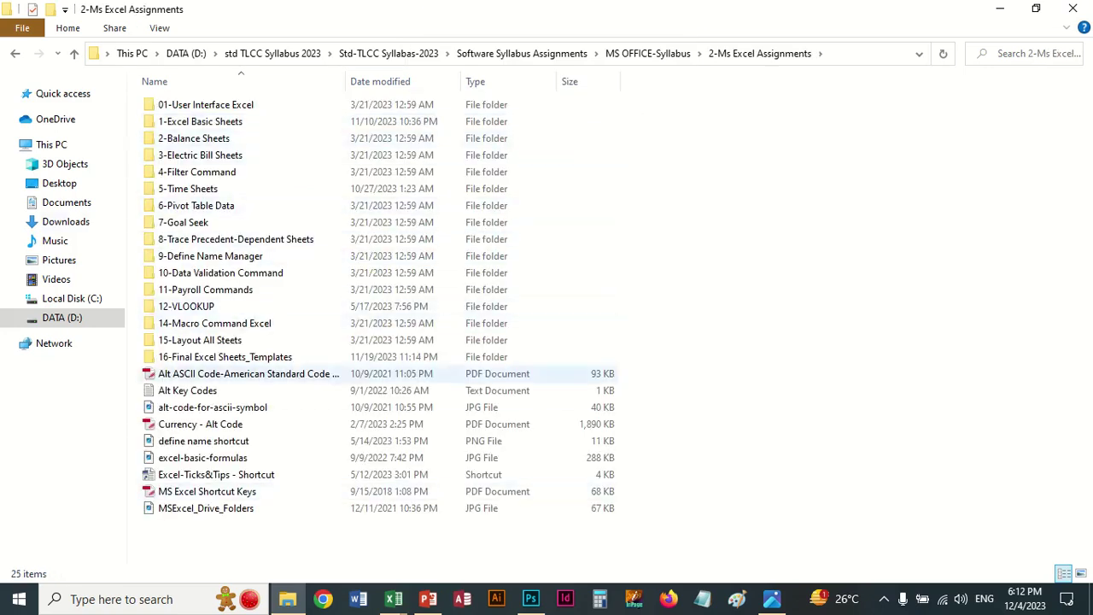
double_click(199, 121)
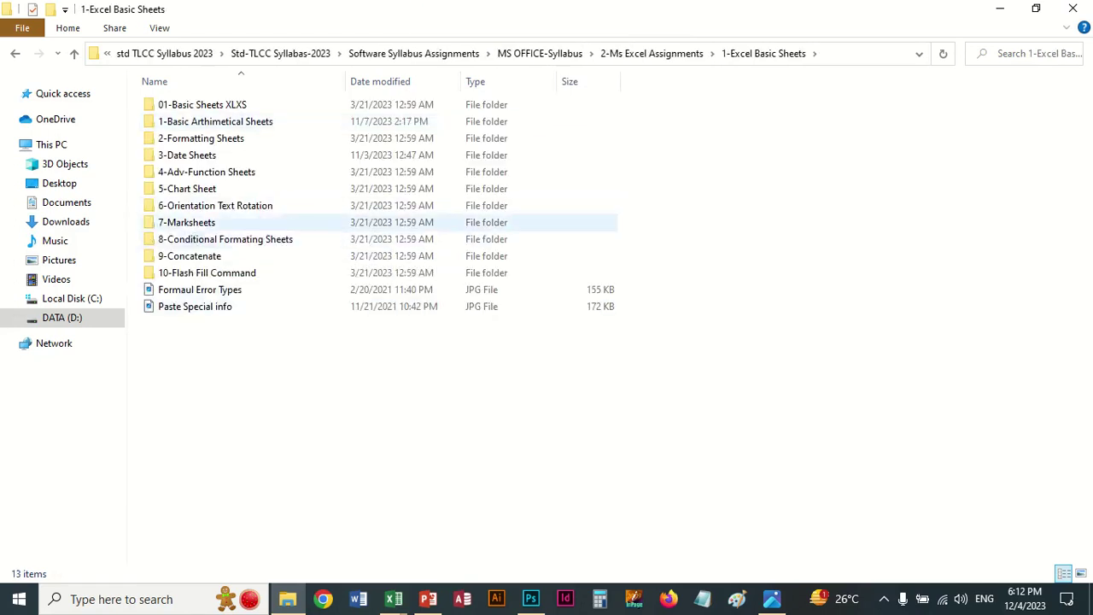
double_click(187, 189)
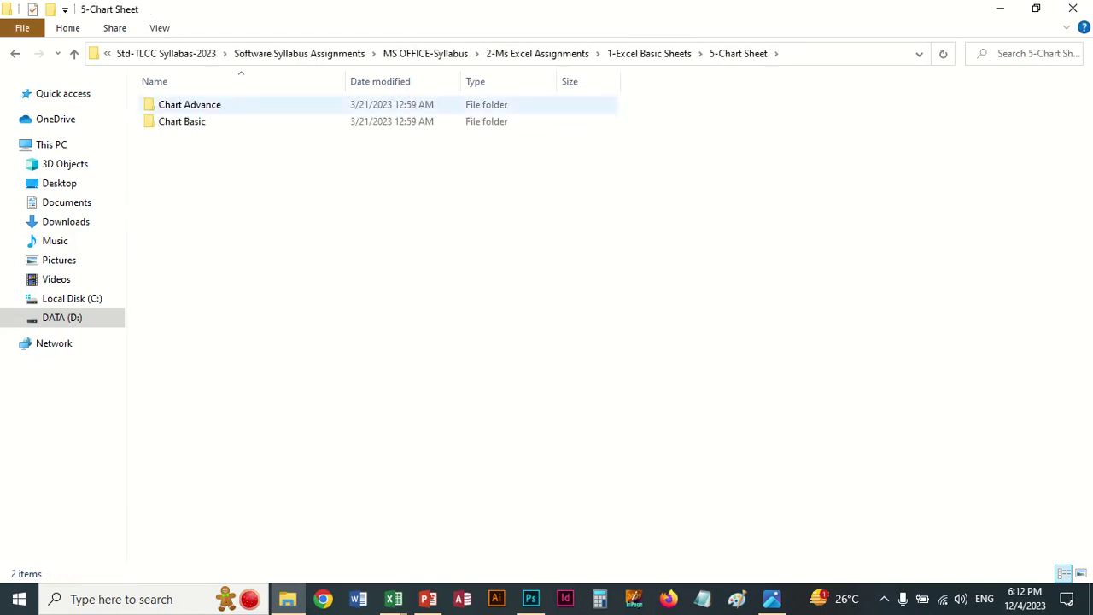
double_click(183, 120)
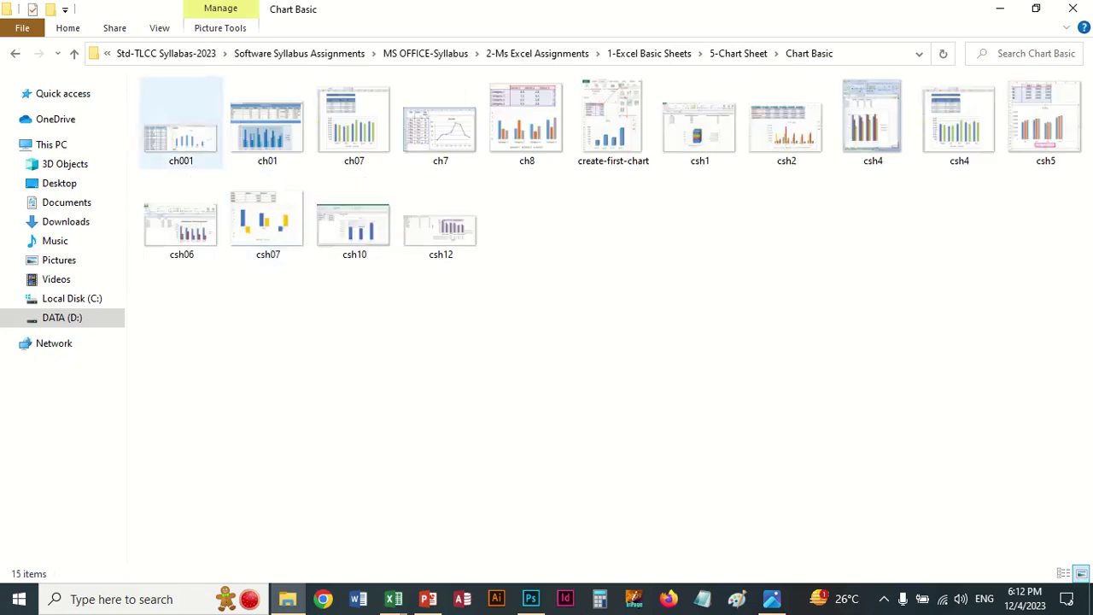
double_click(179, 122)
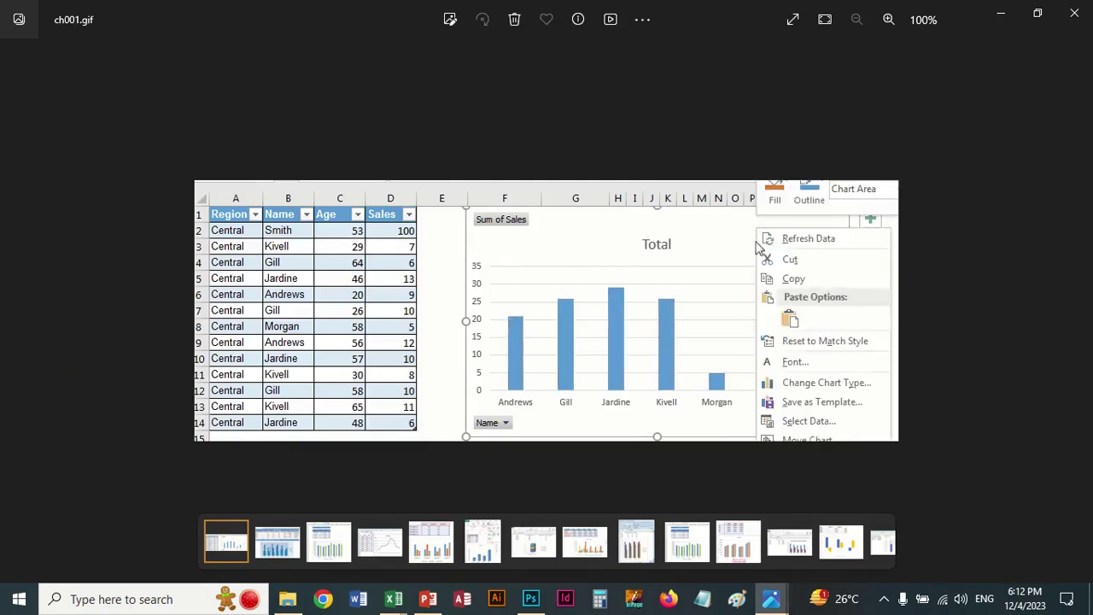
Browse the sample charts ch01, ch07, ch7 and ch8 in Photos.
key(Right)
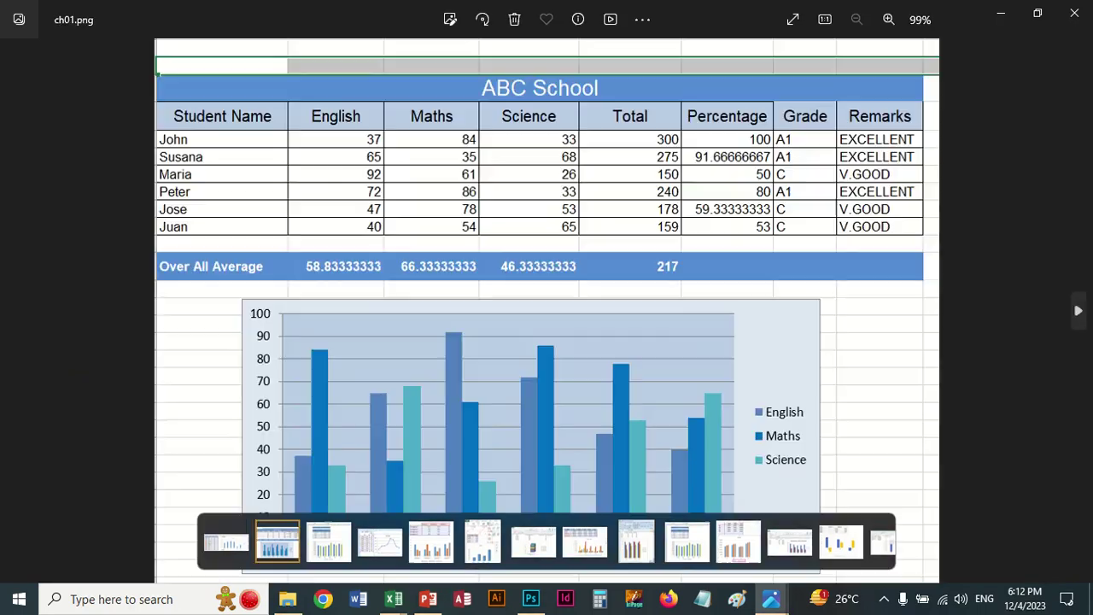
key(Right)
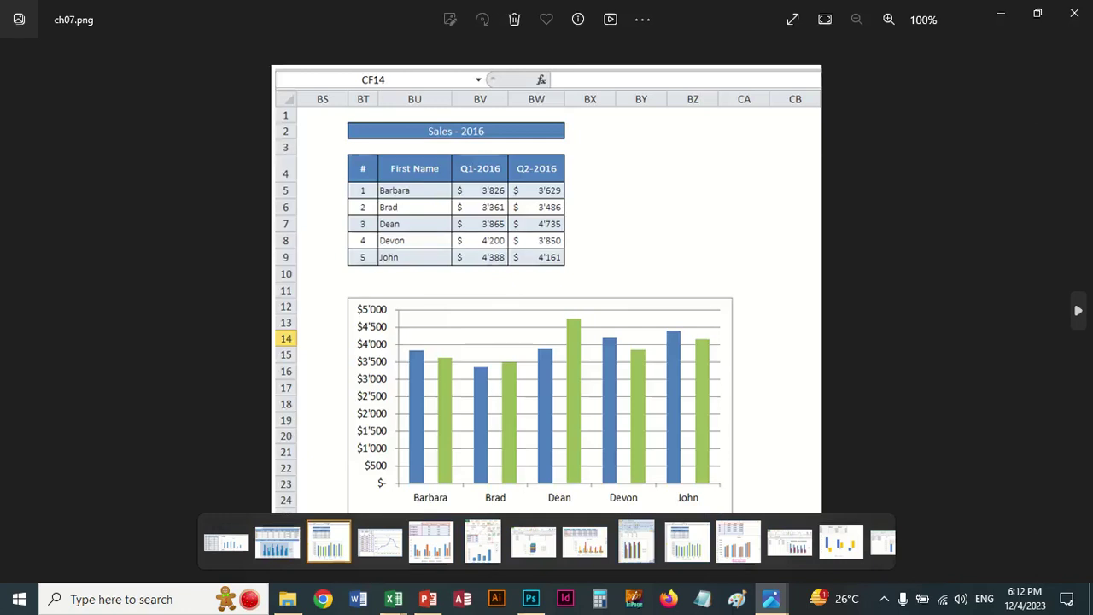
key(Right)
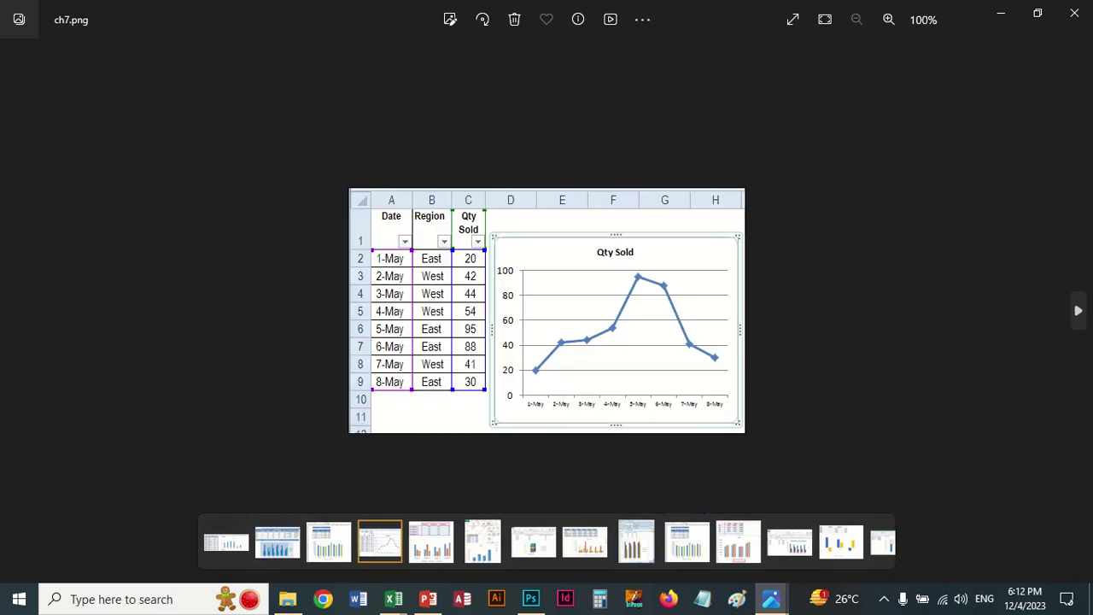
key(Right)
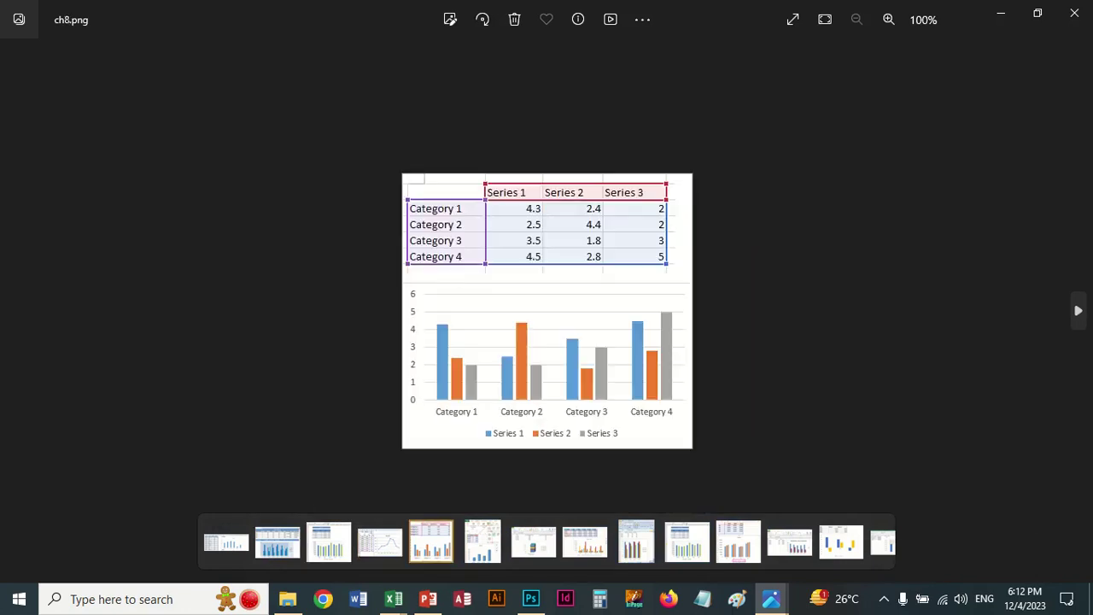
key(Left)
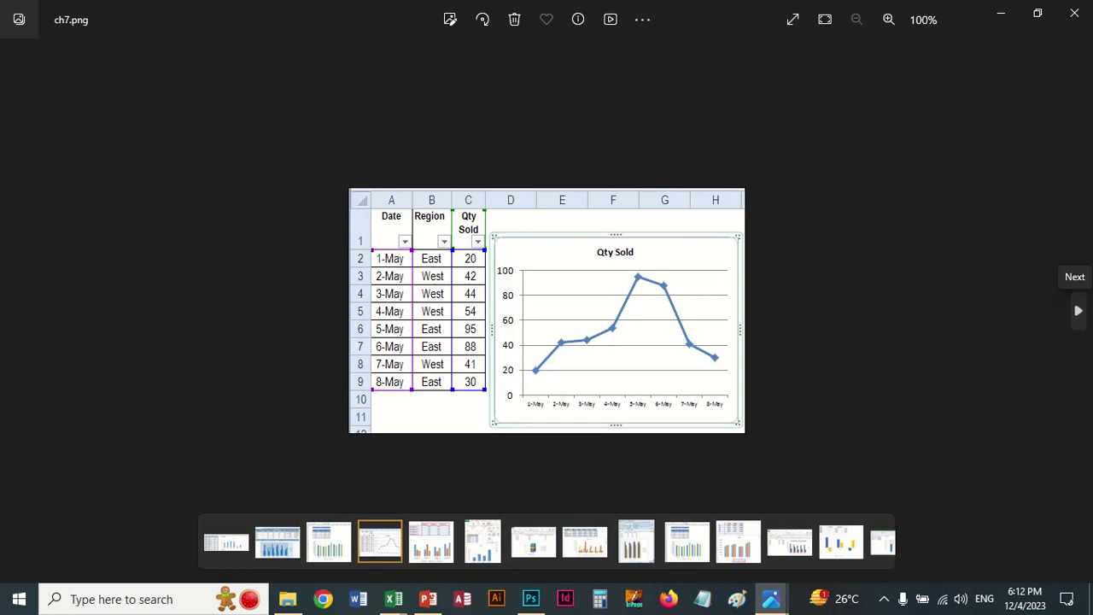
click(1078, 311)
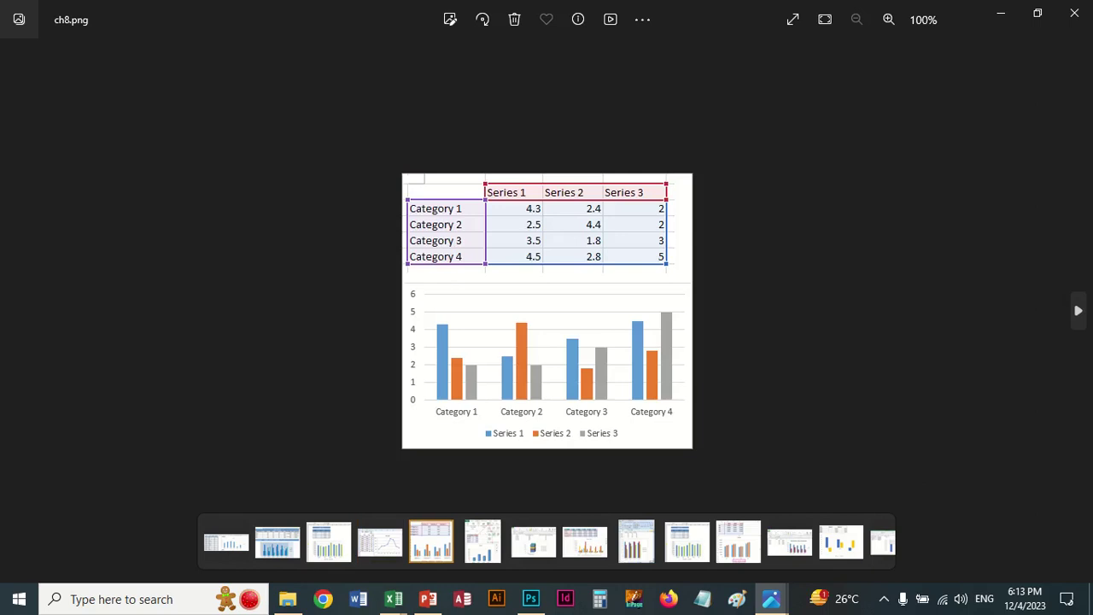
View the create-first-chart and csh1 to csh07 images, then return to the Chart Basic folder.
key(Right)
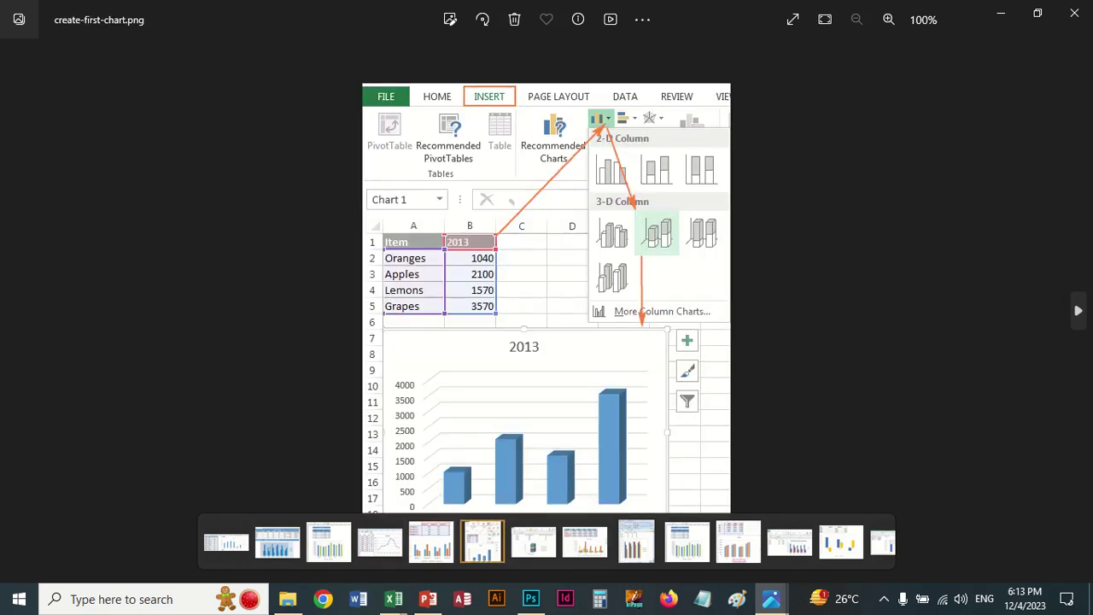
key(Right)
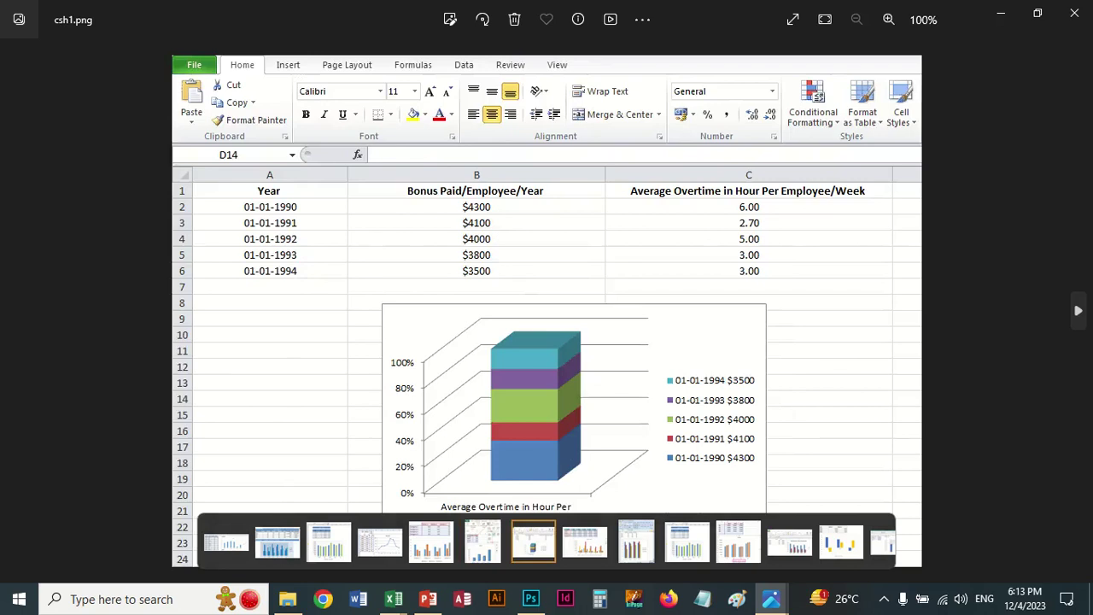
key(Right)
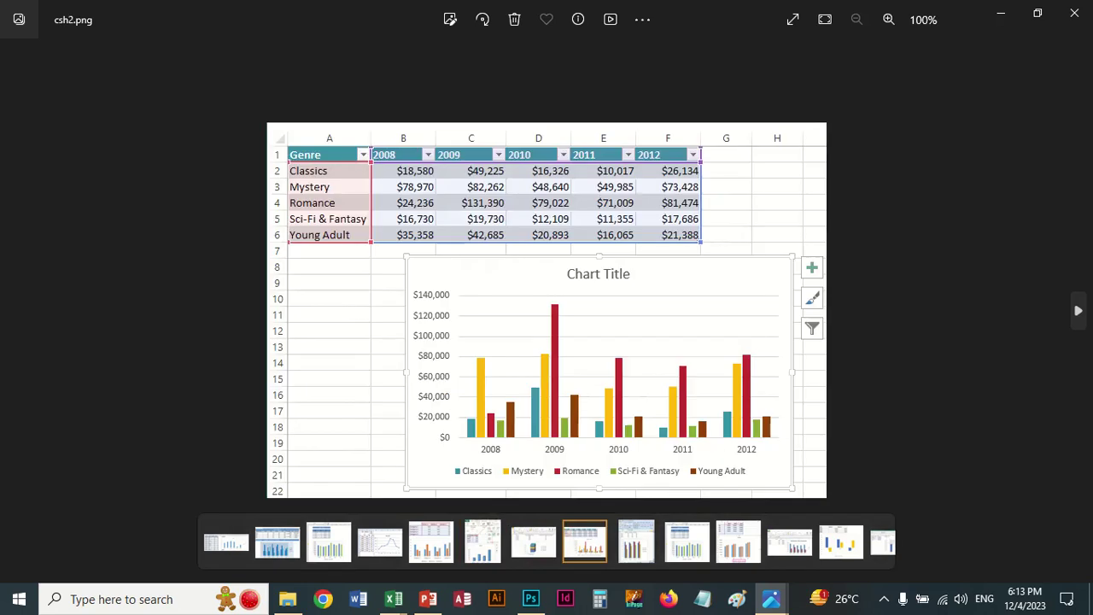
key(Right)
key(Right)
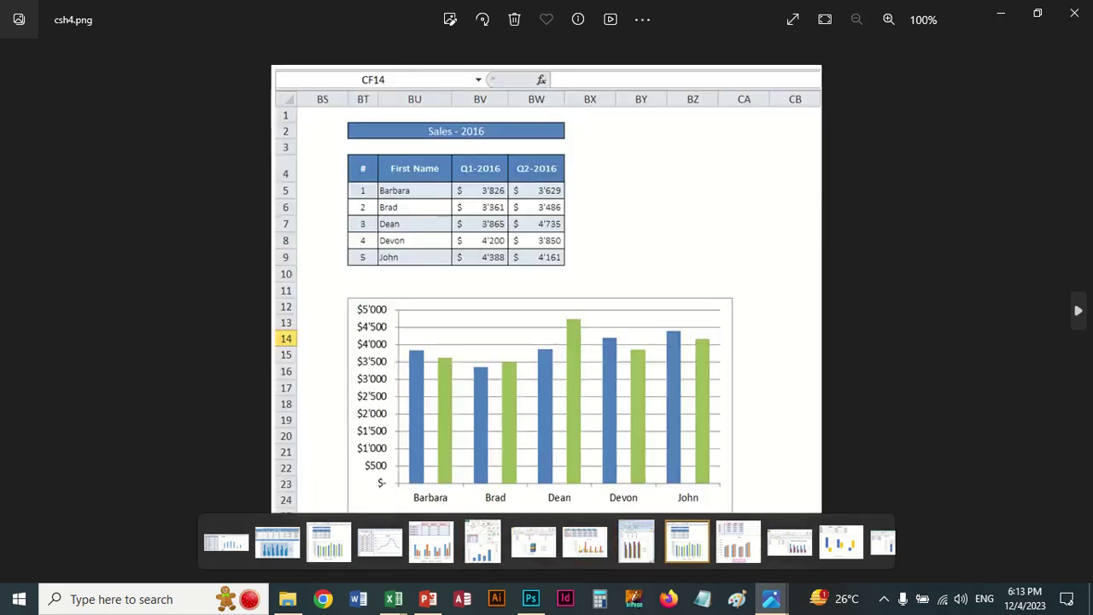
key(Right)
key(Right)
key(Right)
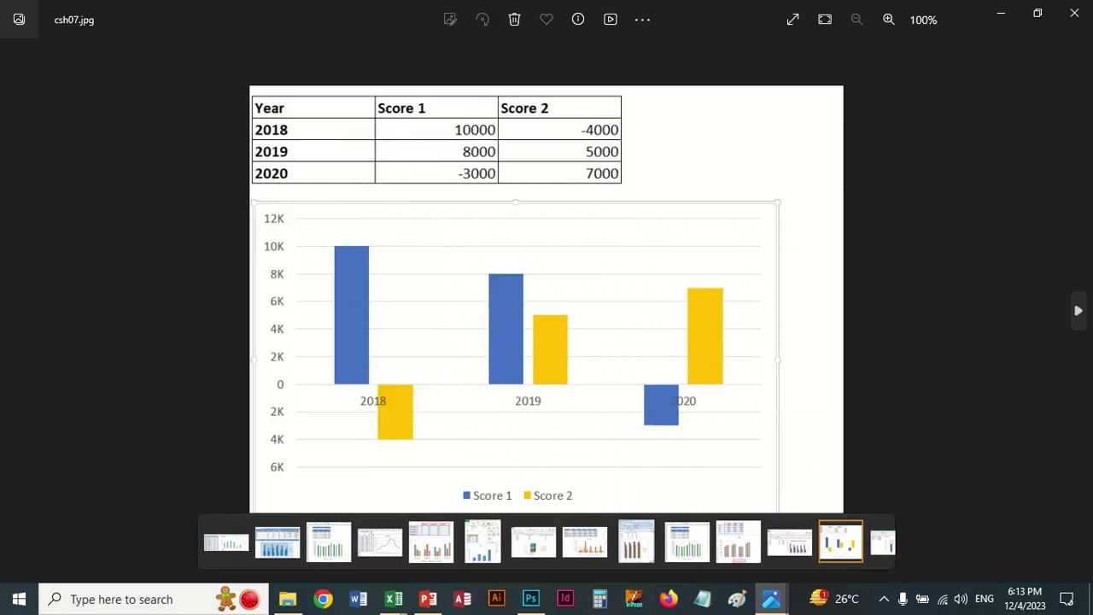
key(Right)
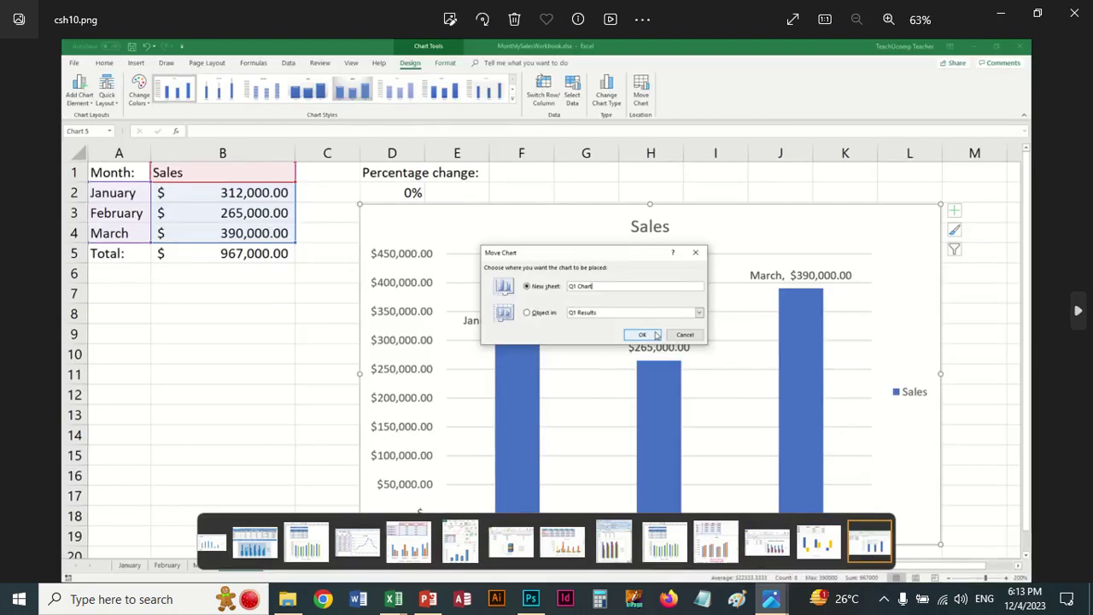
key(Right)
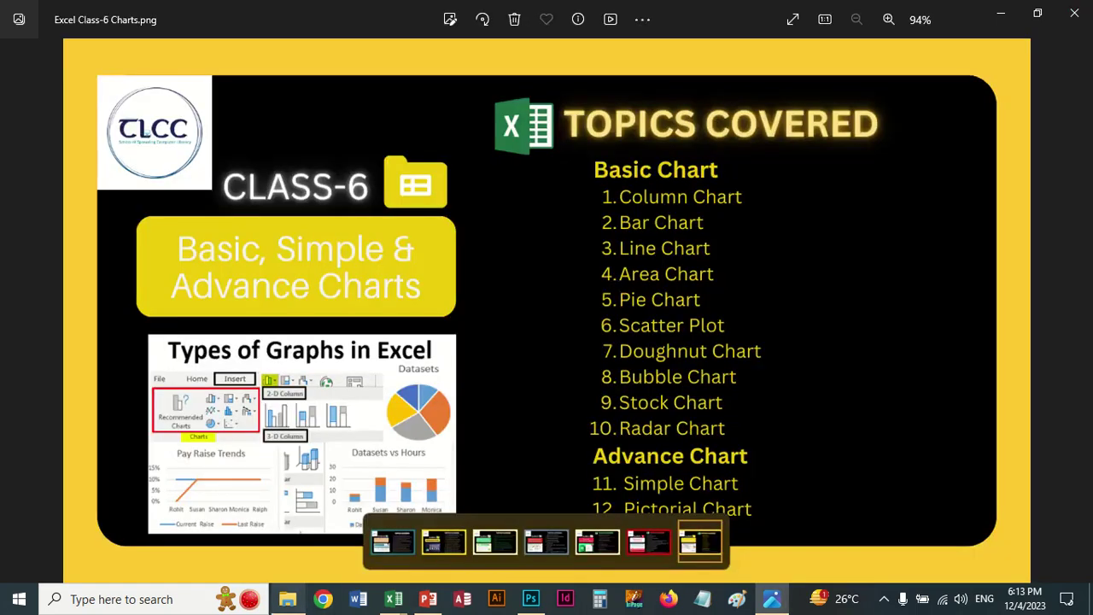
click(288, 598)
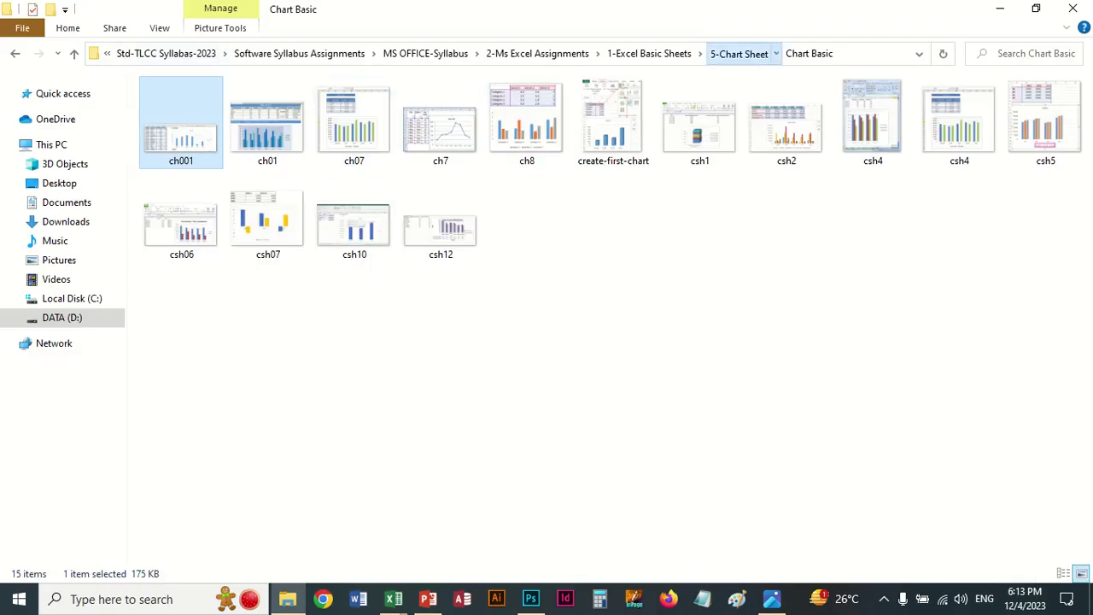
From 5-Chart Sheet, open the Chart Advance folder and view bar-graph-example.
click(738, 53)
double_click(190, 104)
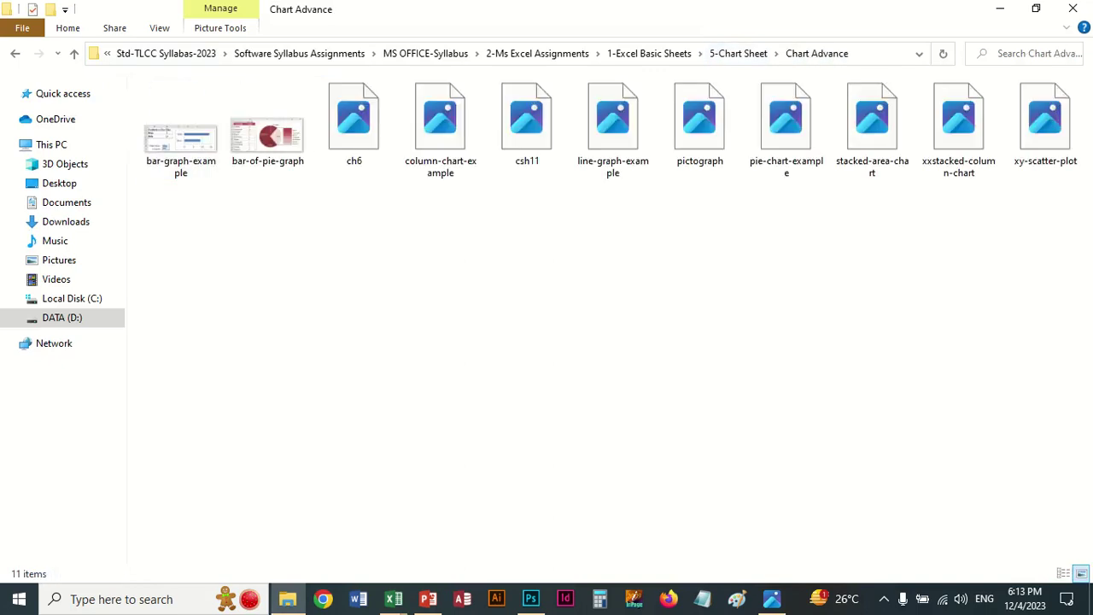
double_click(181, 134)
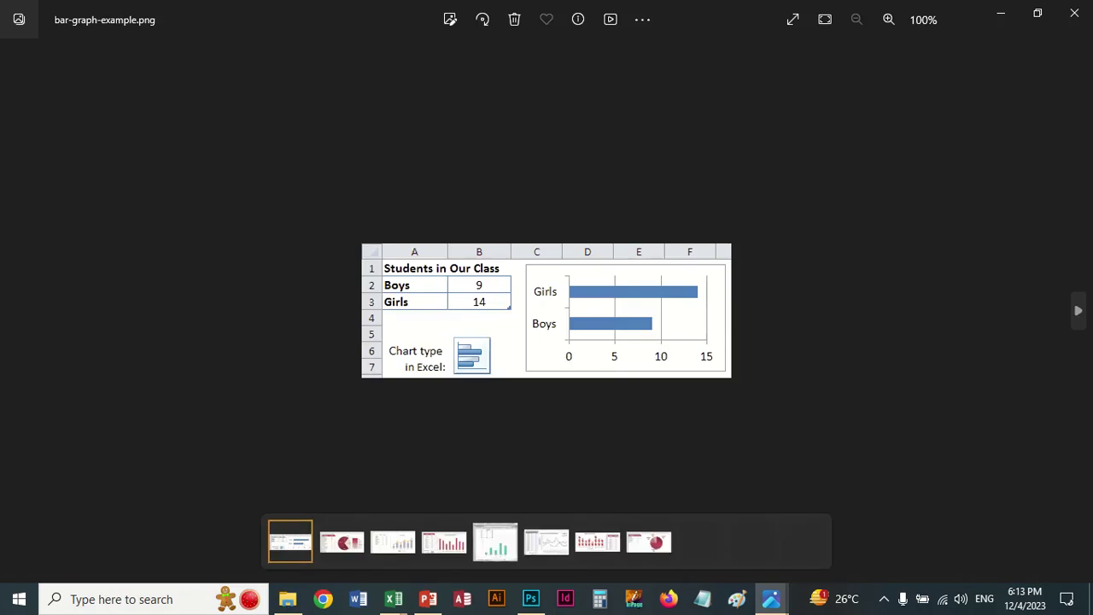
Browse bar-of-pie-graph, ch6 and the other advanced charts, ending on the apples pictograph.
key(Right)
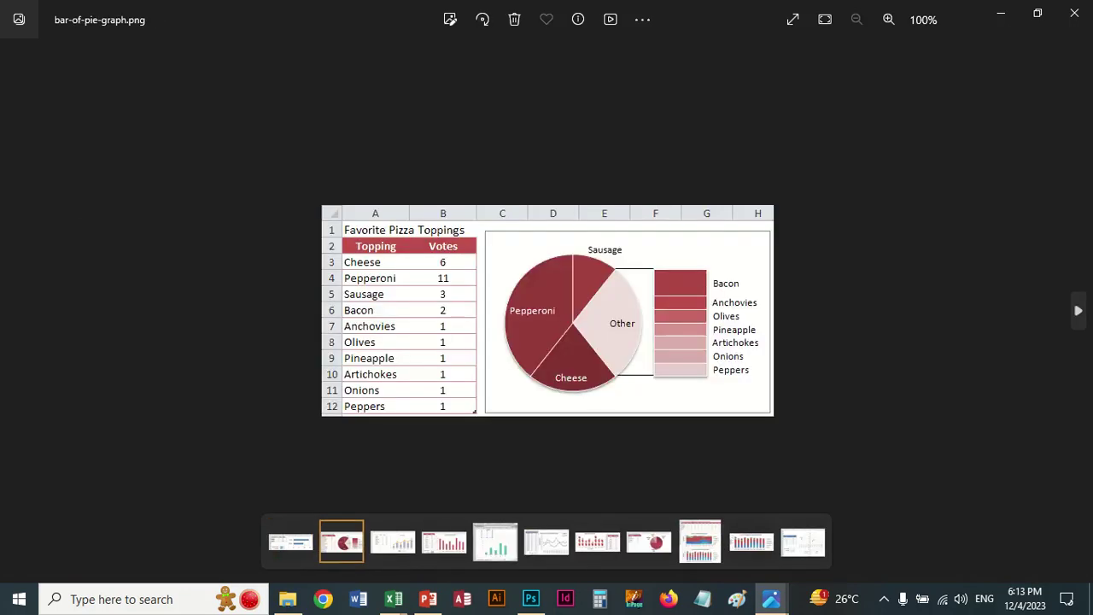
key(Right)
key(Right)
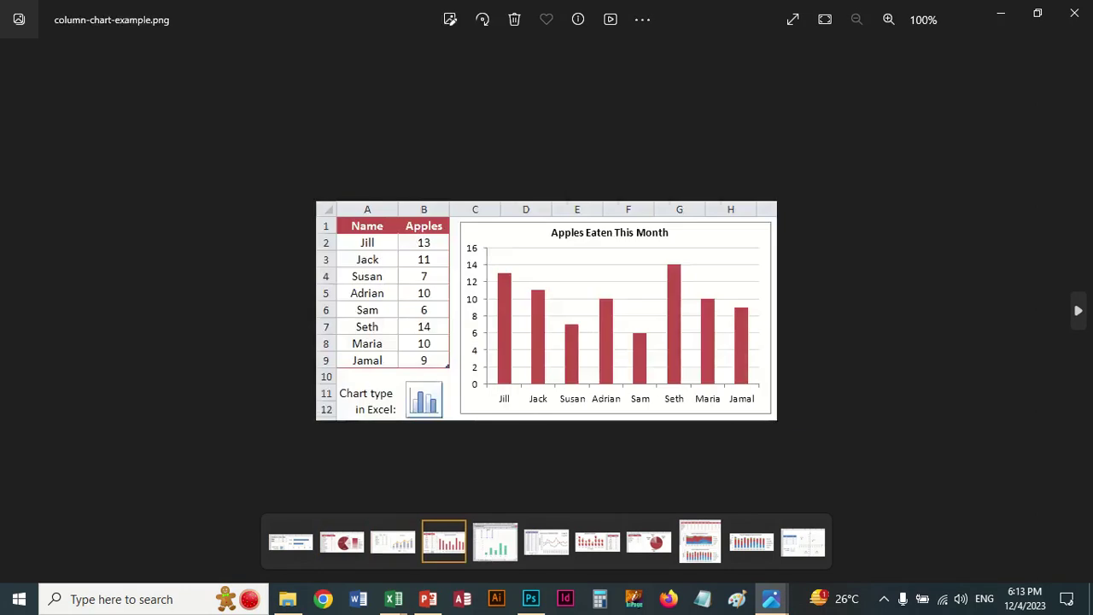
key(Right)
key(Right)
key(Right)
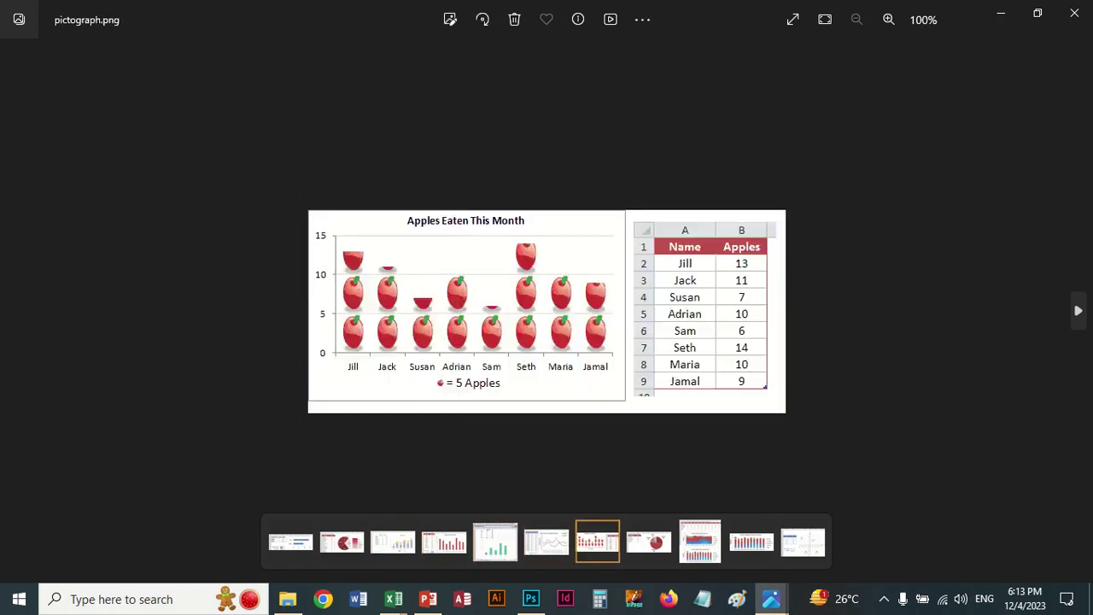
key(Right)
key(Left)
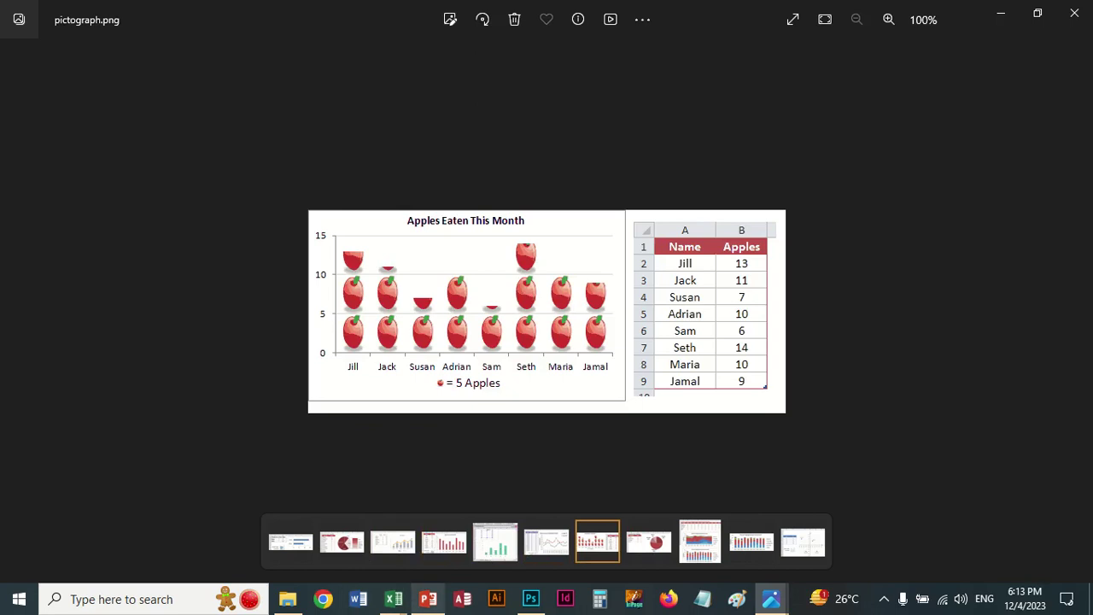
mouse_move(393, 598)
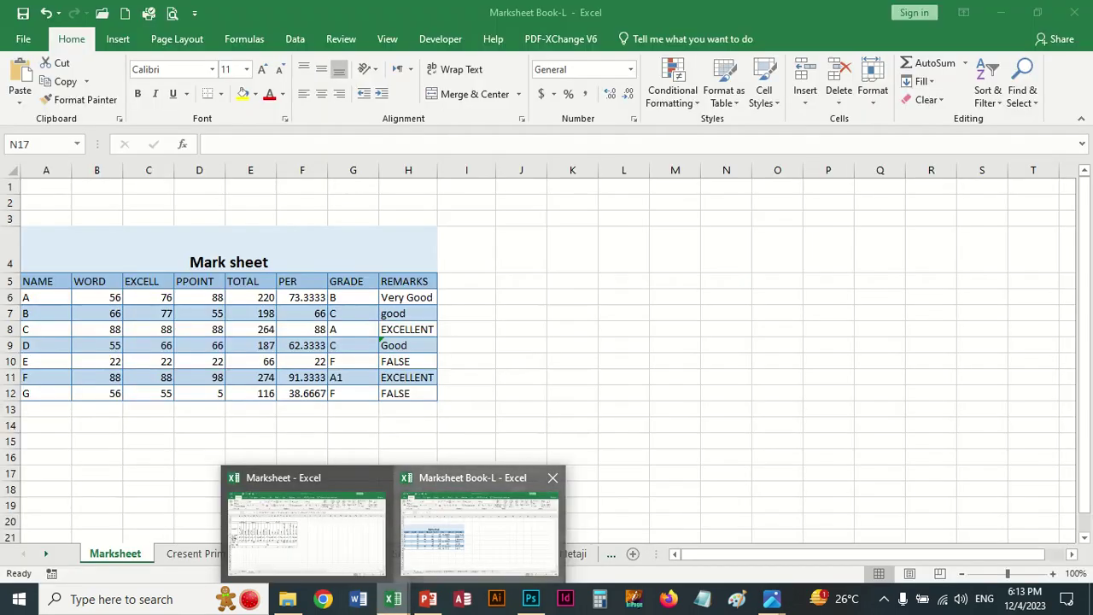
click(478, 523)
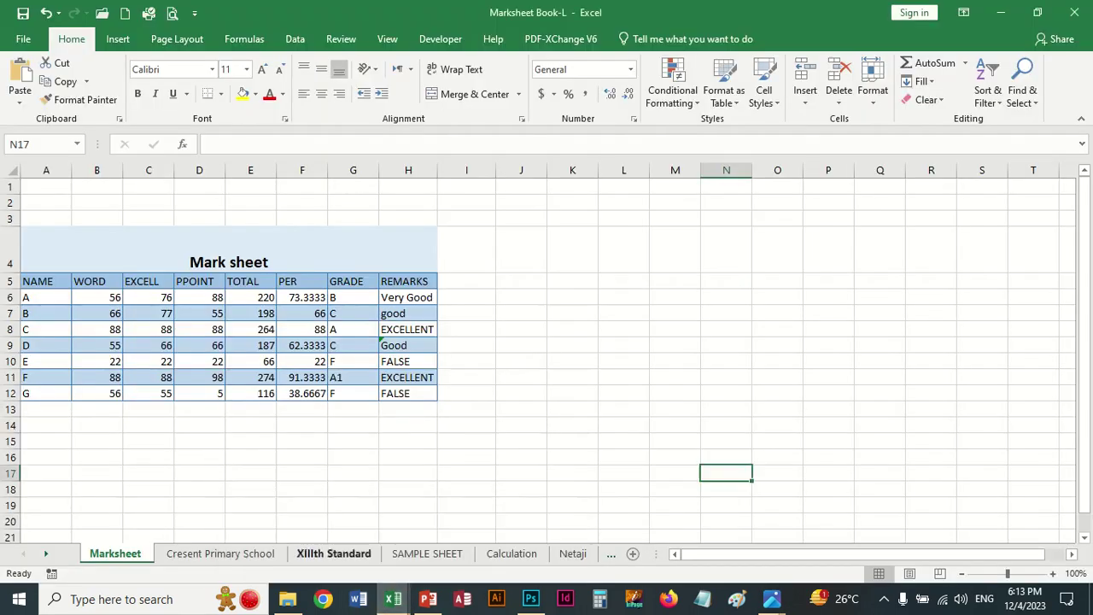
click(467, 345)
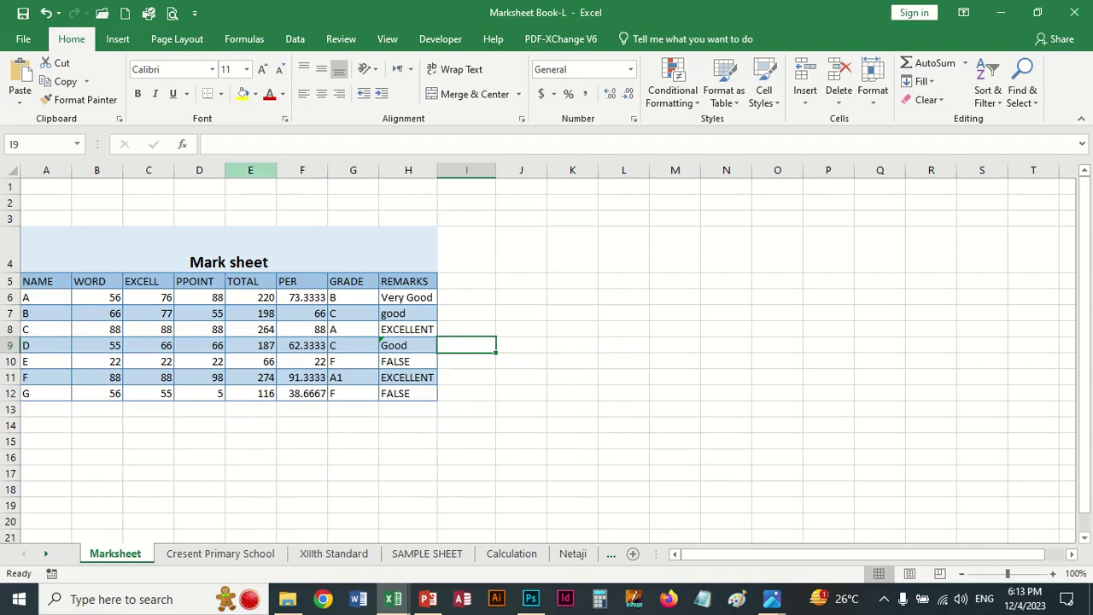
drag(251, 170, 408, 170)
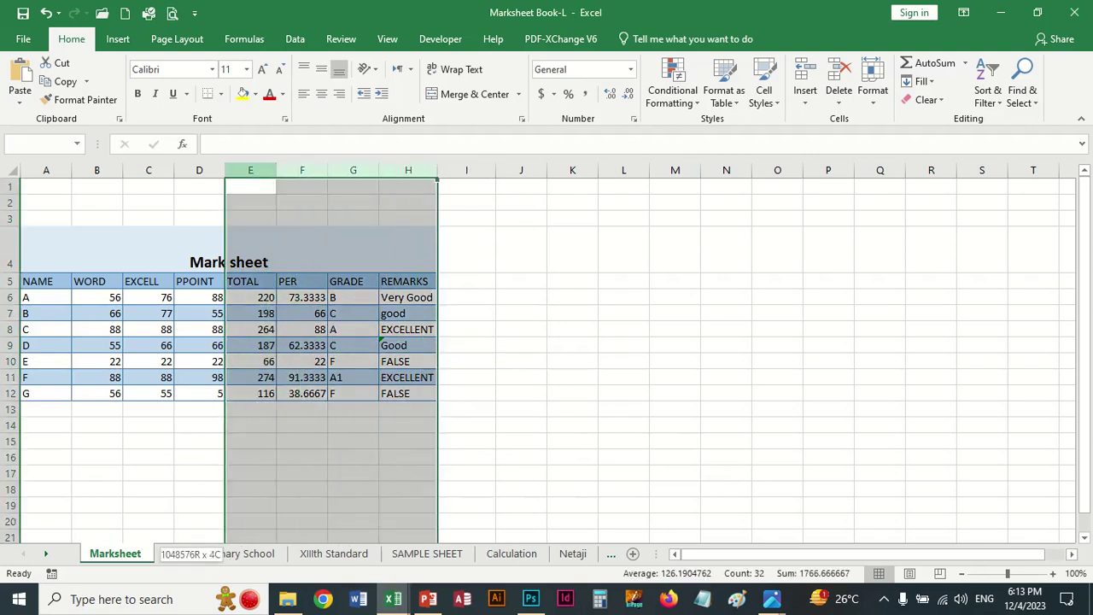
right_click(408, 170)
click(453, 308)
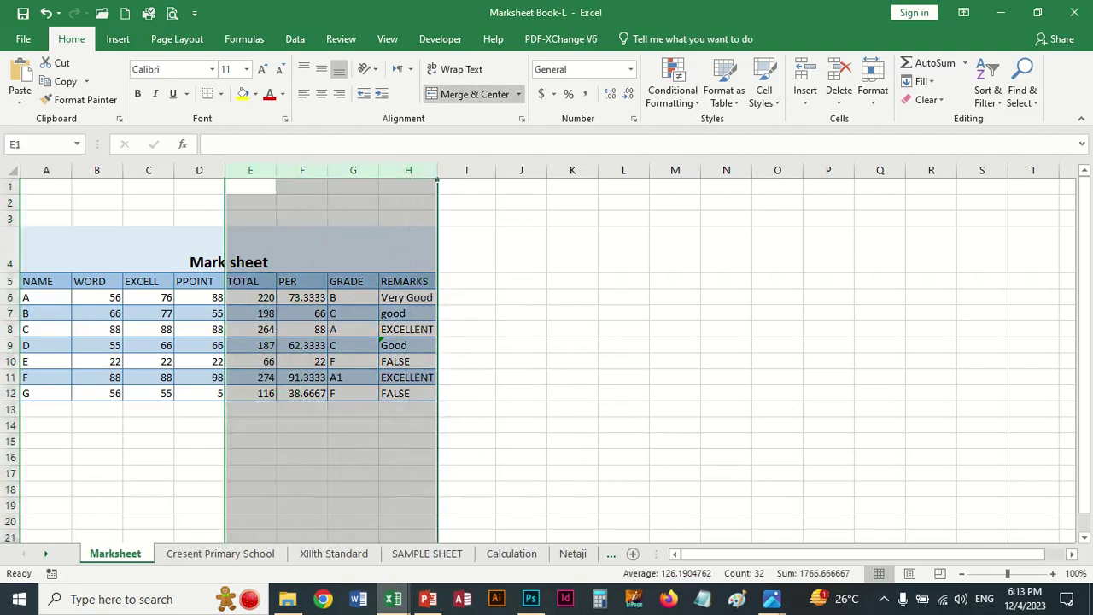
click(97, 441)
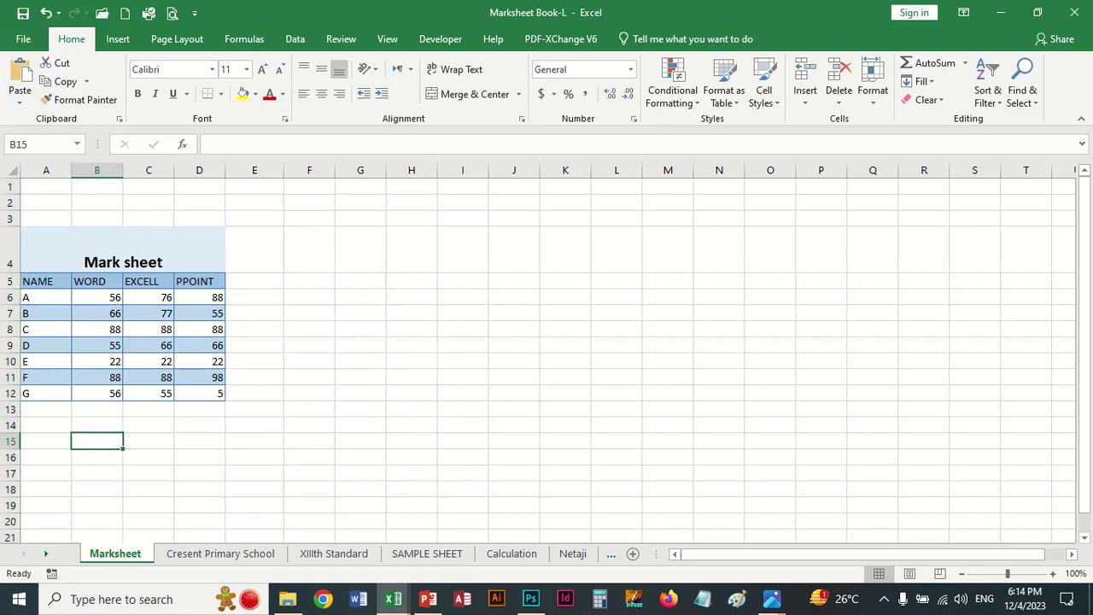
drag(38, 281, 199, 361)
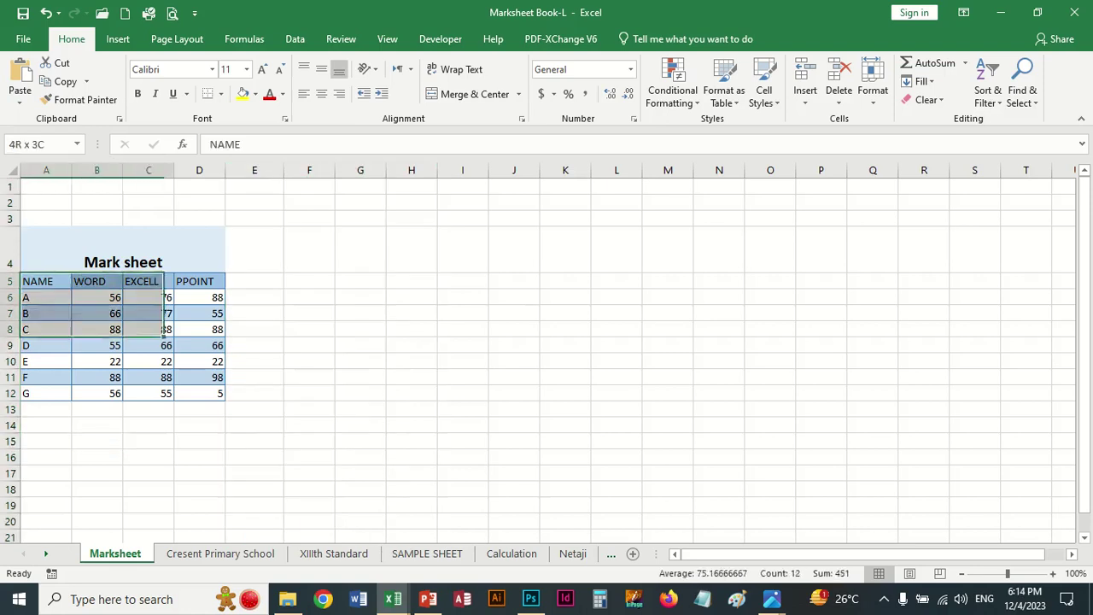
click(254, 345)
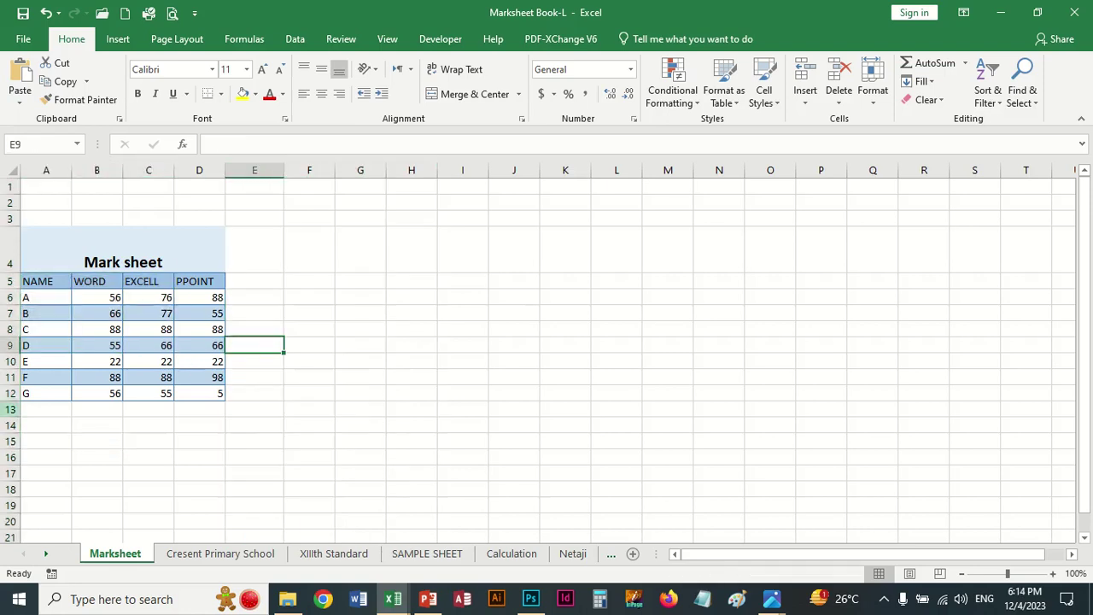
click(47, 345)
click(46, 314)
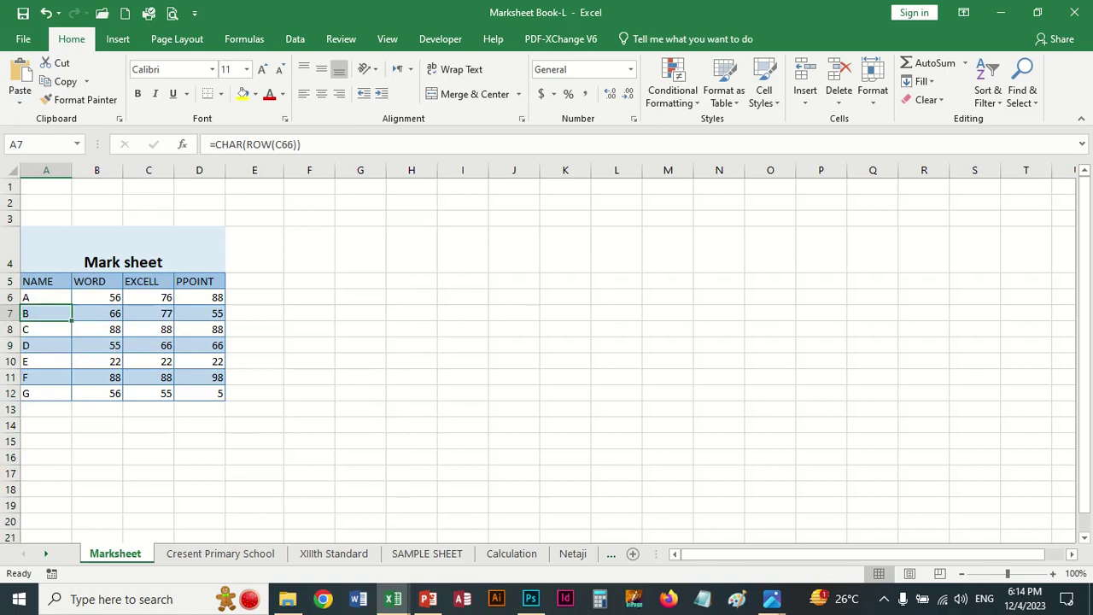
drag(46, 297, 46, 392)
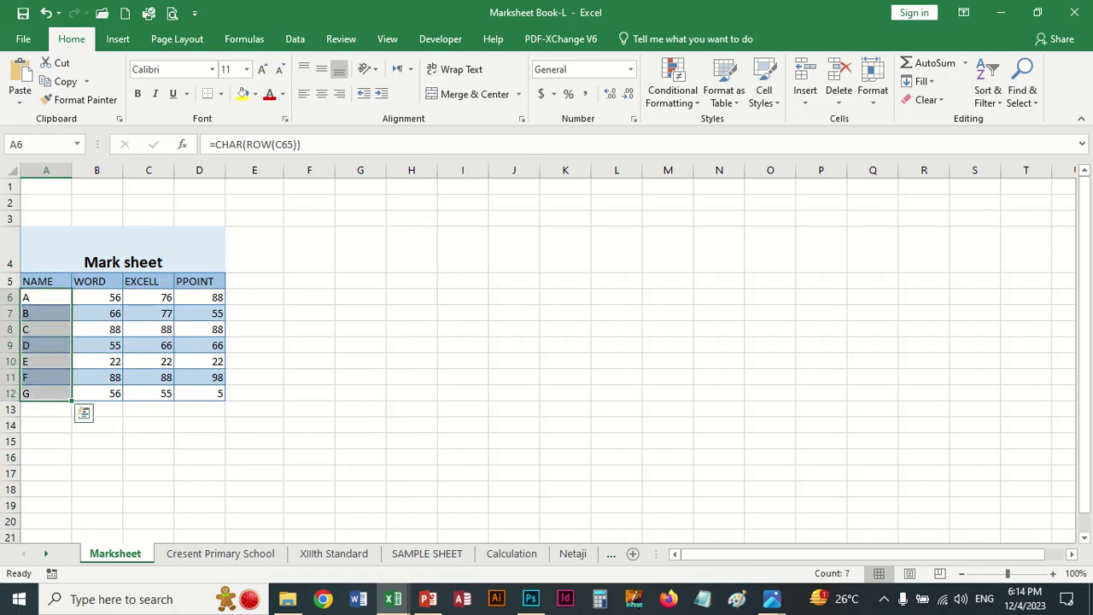
key(ctrl+c)
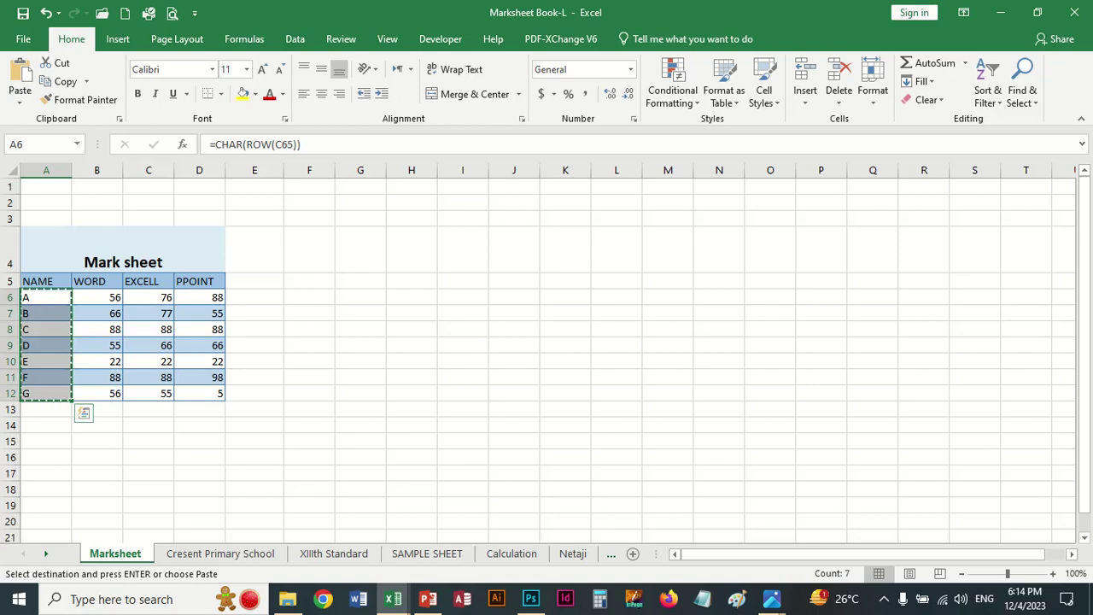
click(199, 424)
key(Escape)
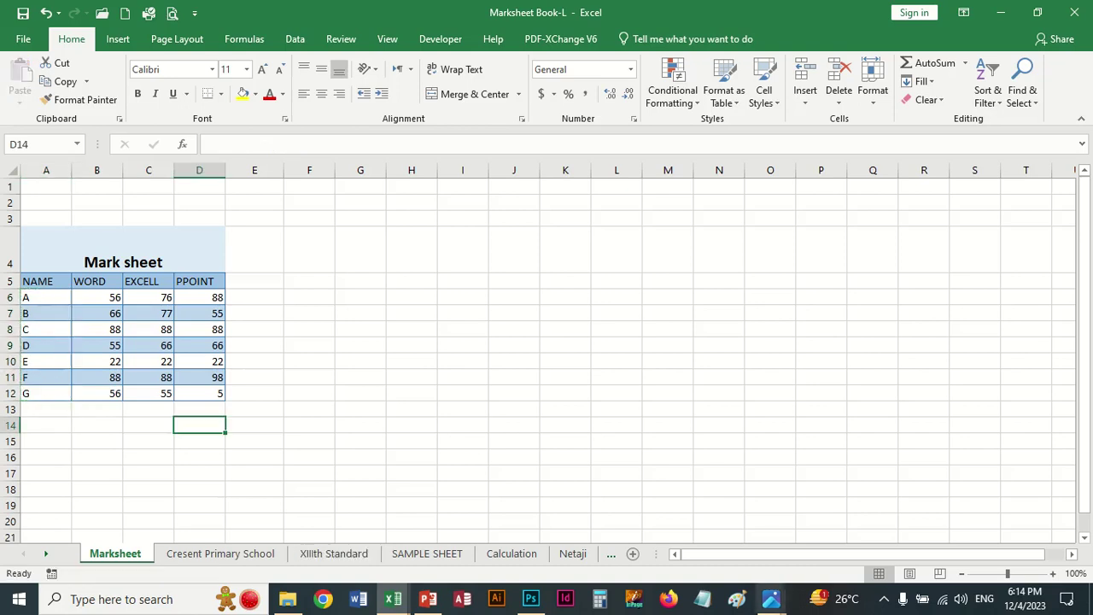
Move forward through the worksheets to the edited_XIIth Standard (2) sheet.
click(46, 553)
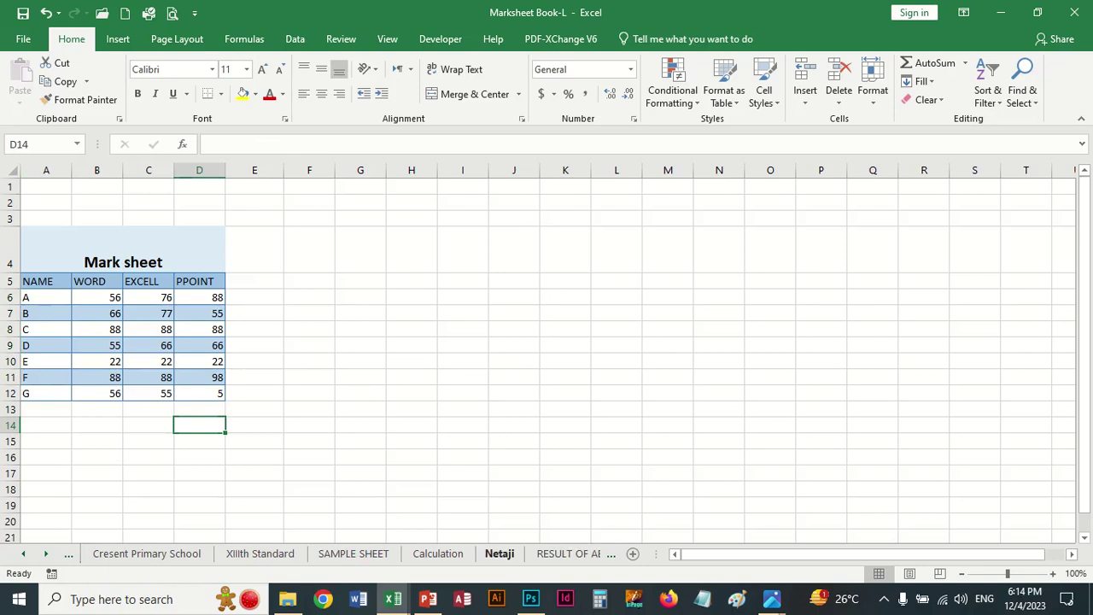
key(ctrl+Page_Down)
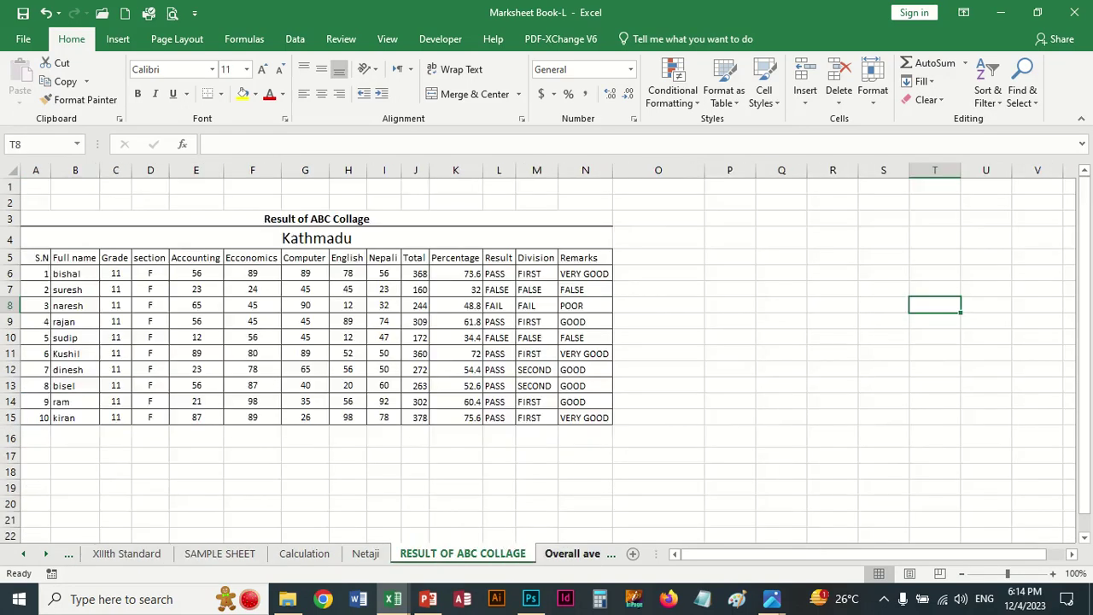
key(ctrl+Page_Down)
key(ctrl+Page_Down)
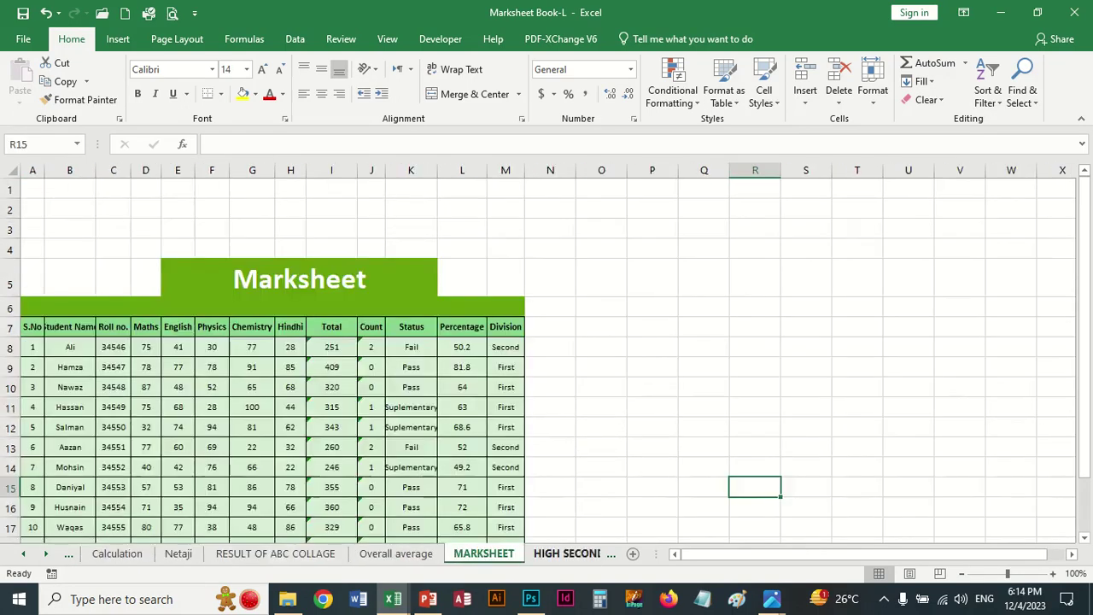
key(ctrl+Page_Down)
key(ctrl+Page_Down)
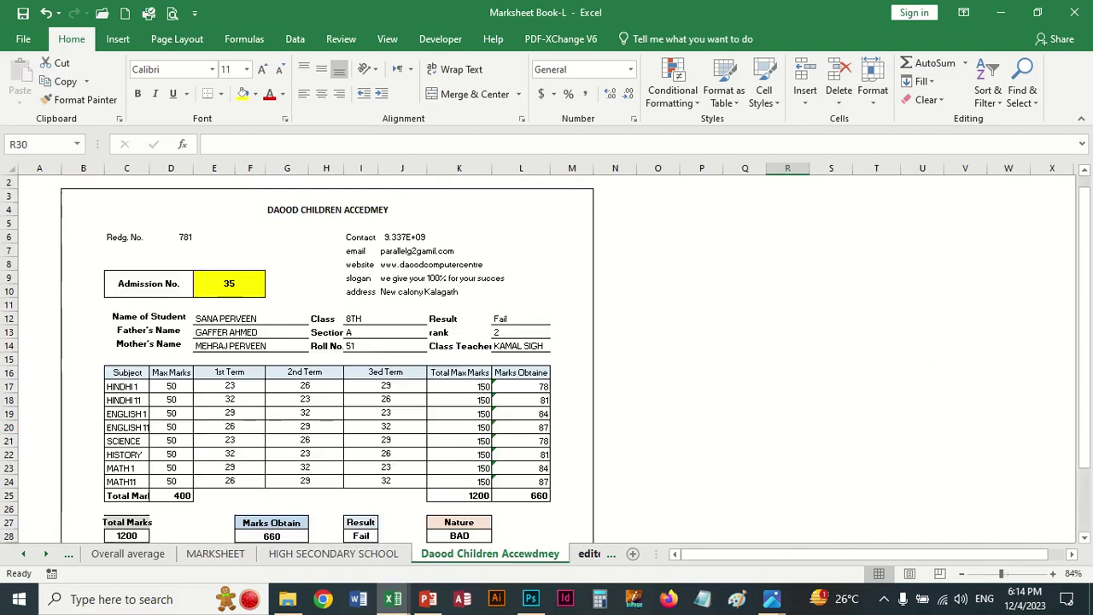
key(ctrl+Page_Down)
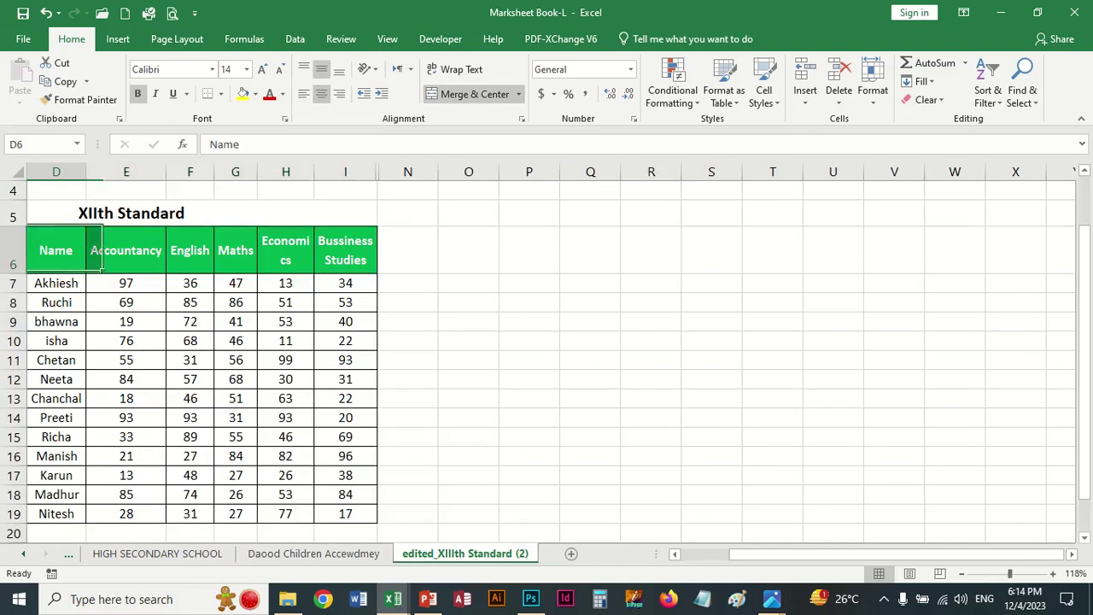
Widen the Economics and Bussiness Studies columns, then select the table D6:I19.
drag(56, 250, 285, 456)
click(407, 282)
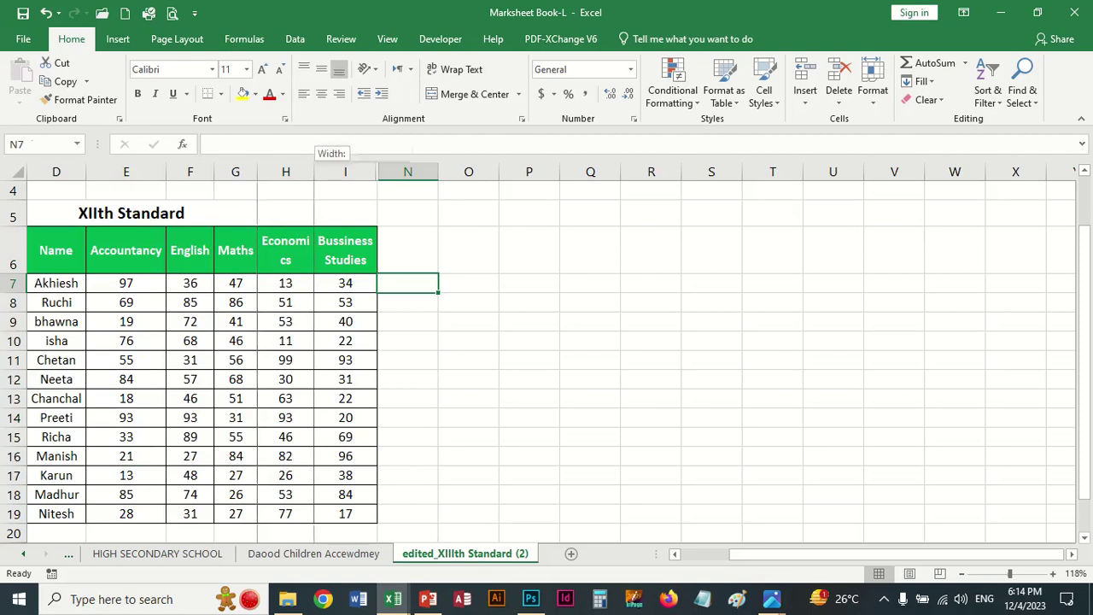
drag(314, 172, 325, 172)
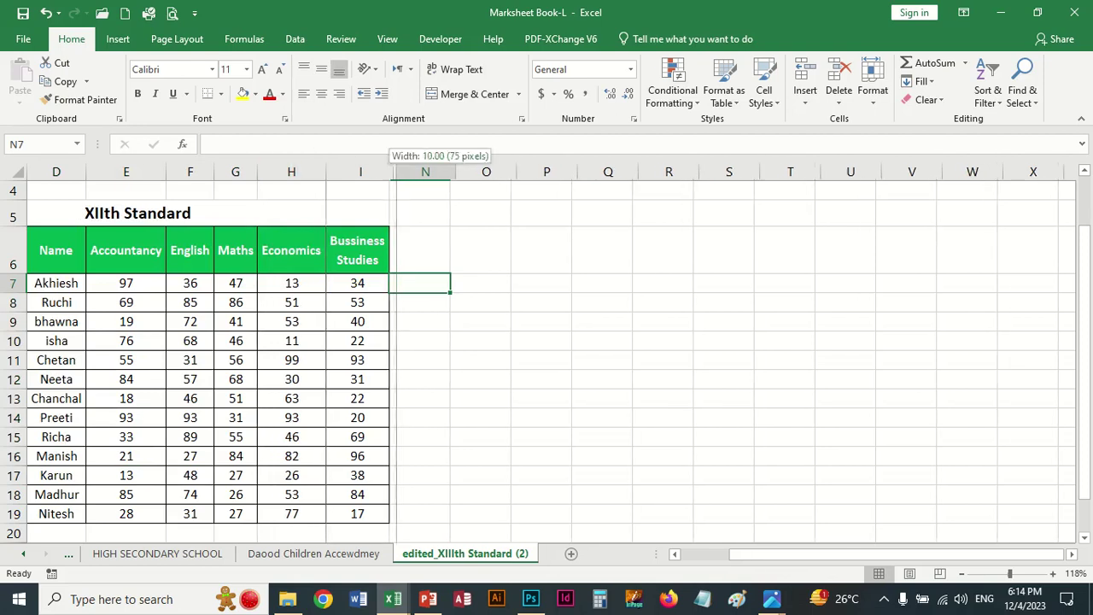
drag(389, 172, 405, 171)
drag(56, 251, 402, 517)
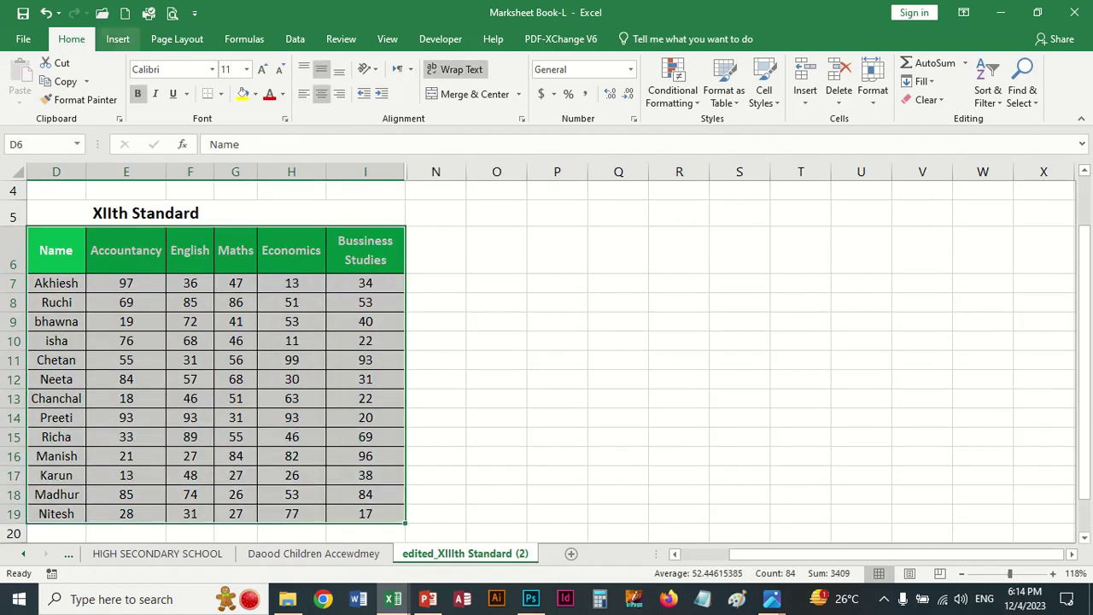
Insert a clustered column chart of the table and place it beside the table.
click(118, 39)
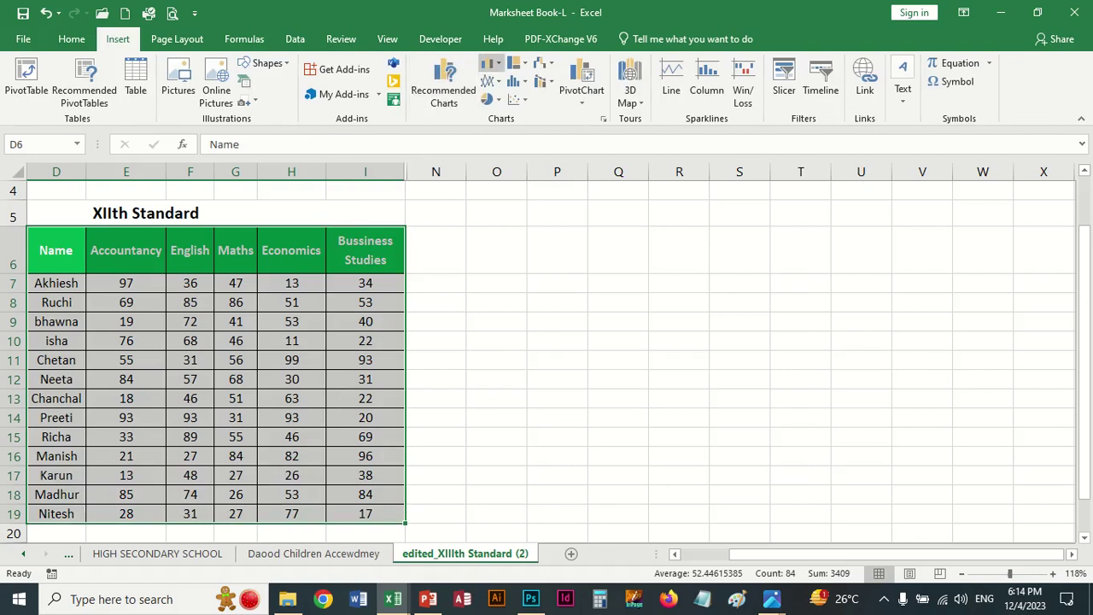
click(491, 63)
click(502, 113)
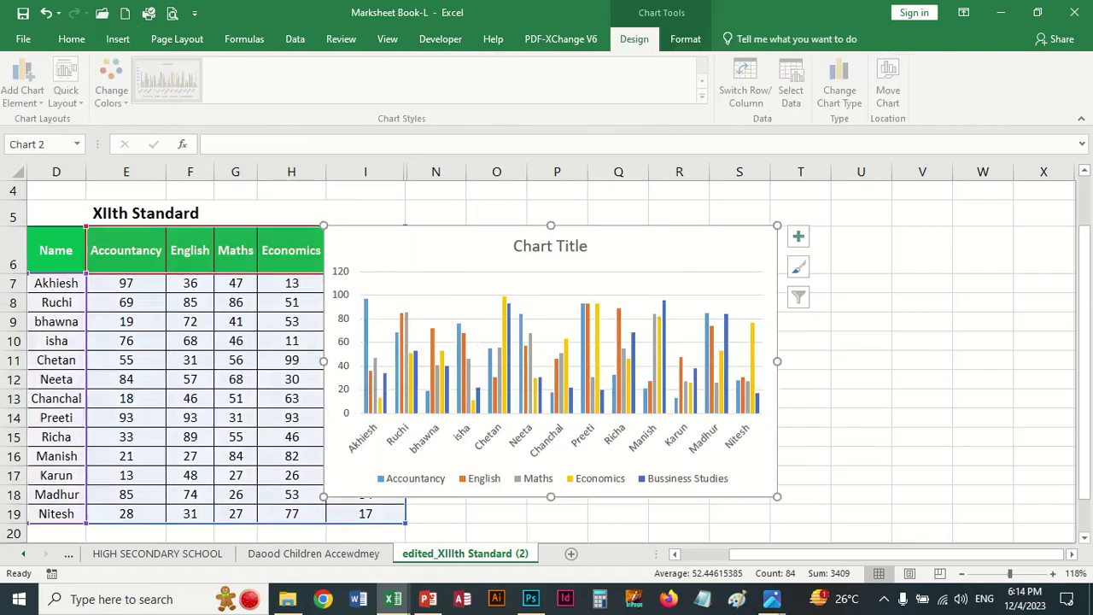
drag(649, 256, 775, 246)
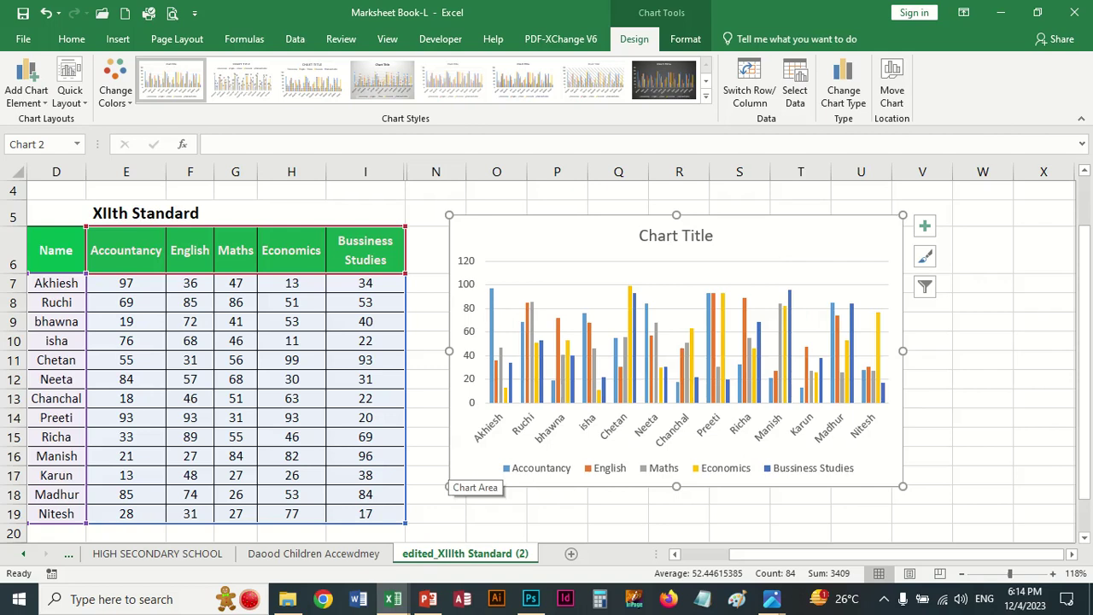
Change the chart type to a pie chart.
click(844, 85)
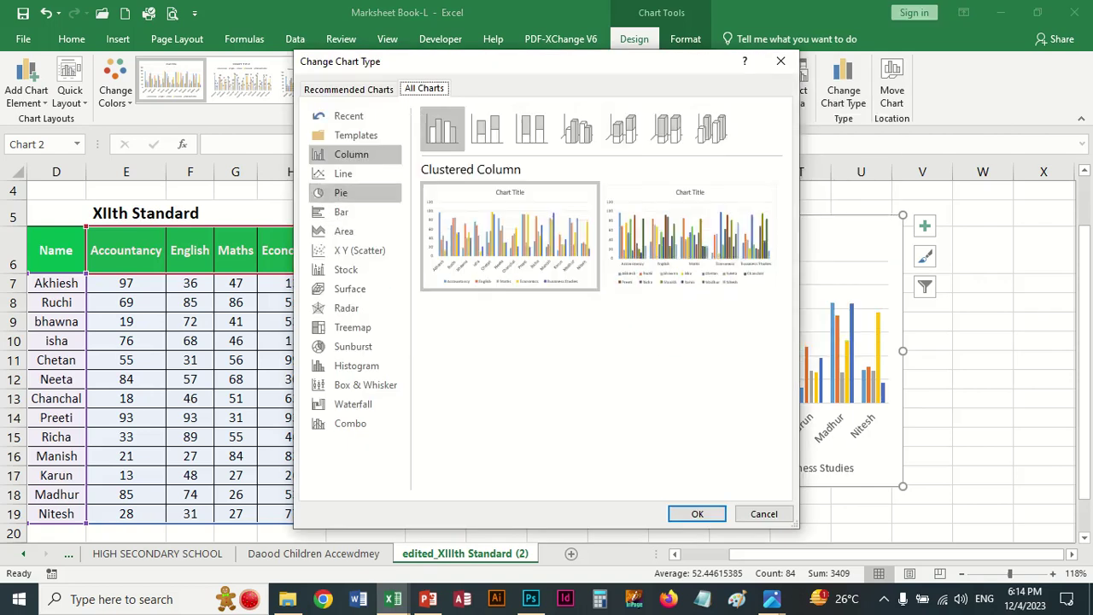
click(341, 193)
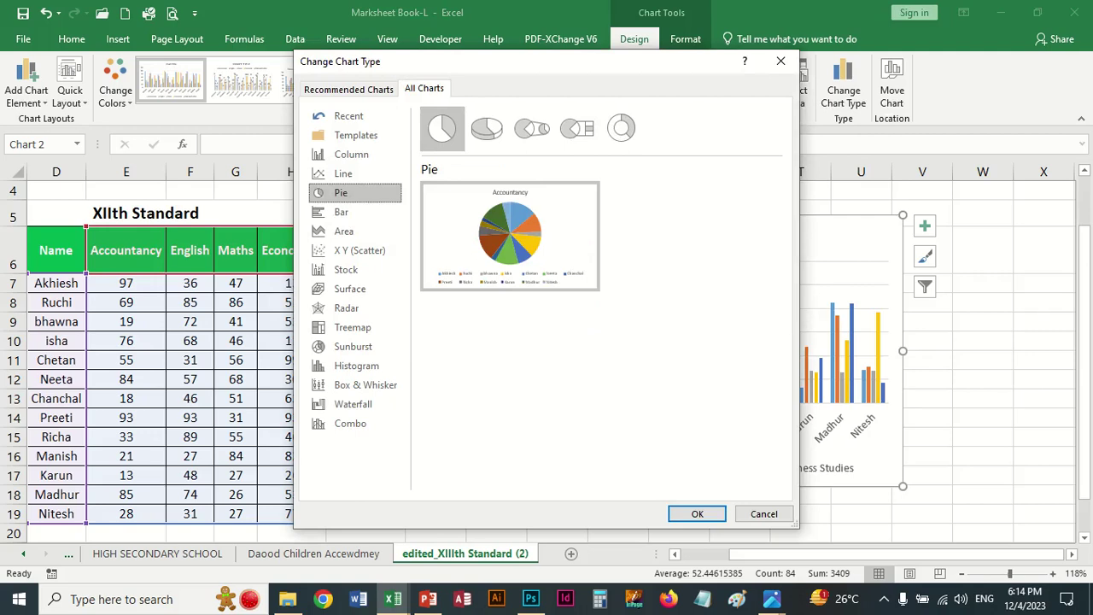
click(697, 514)
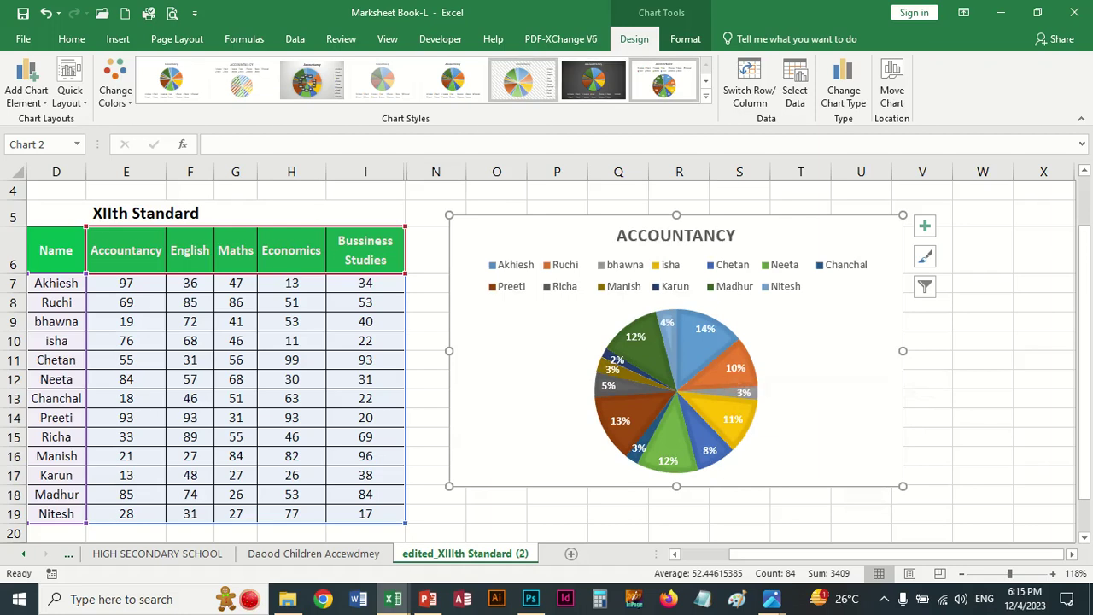
Apply the gradient chart style with a side legend to the Accountancy pie chart.
click(453, 81)
click(312, 81)
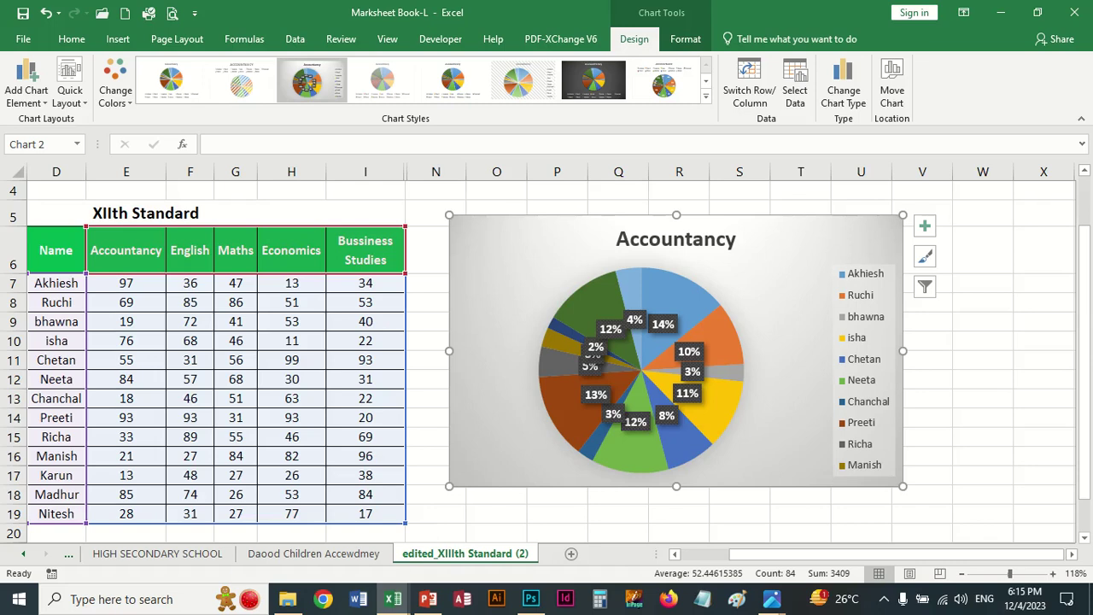
click(613, 415)
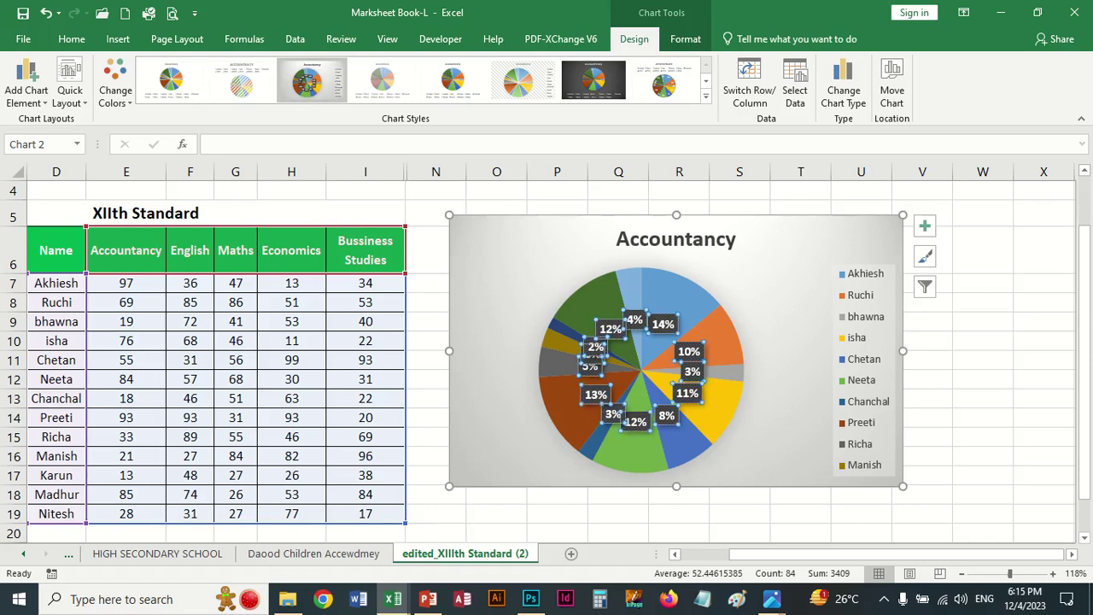
Move the overlapping 14%, 10%, 8%, 13% and 3% labels apart, then nudge the chart left.
drag(663, 324, 671, 314)
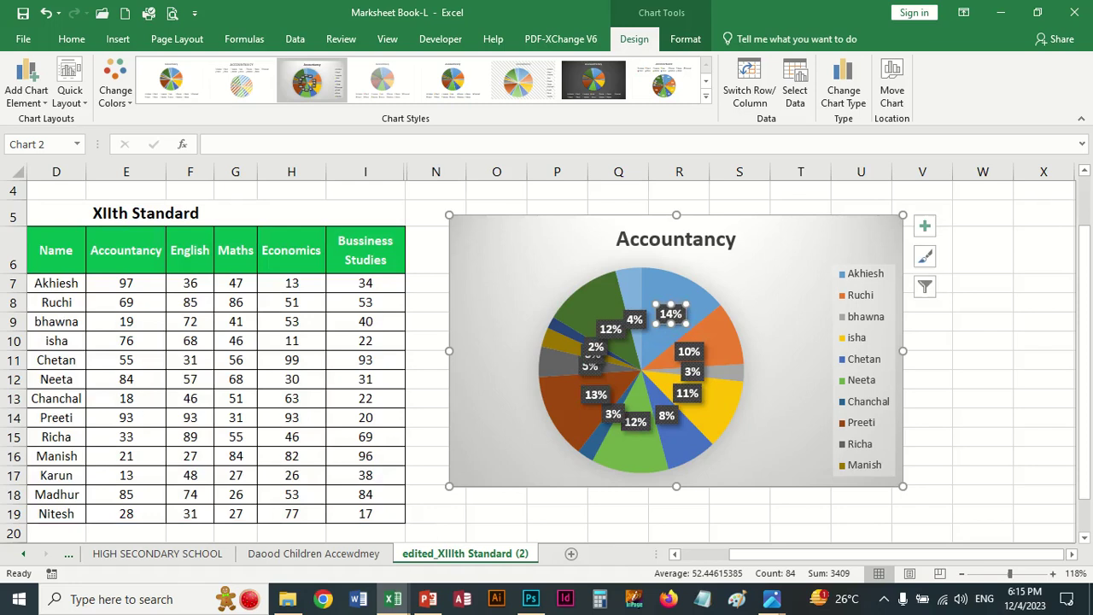
click(688, 351)
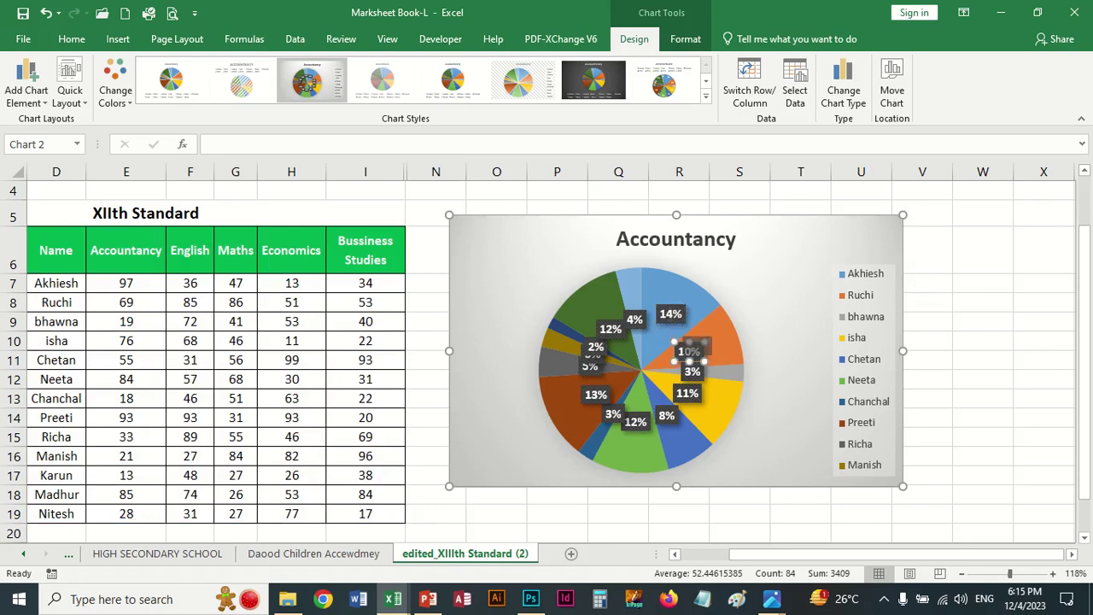
drag(689, 353, 698, 349)
click(666, 415)
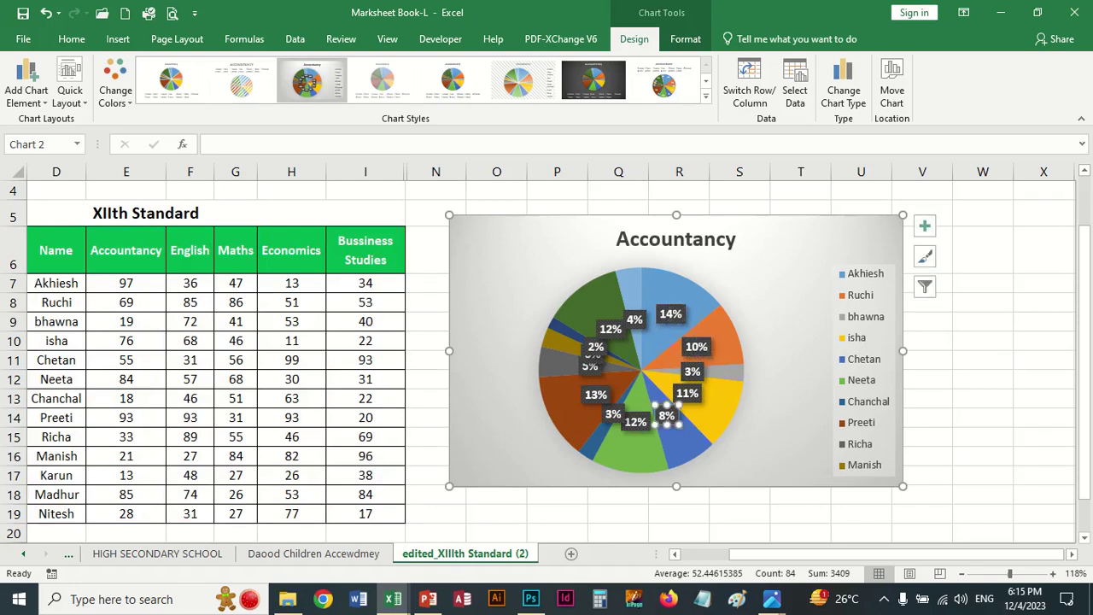
drag(666, 415, 670, 424)
click(596, 393)
drag(596, 394, 586, 393)
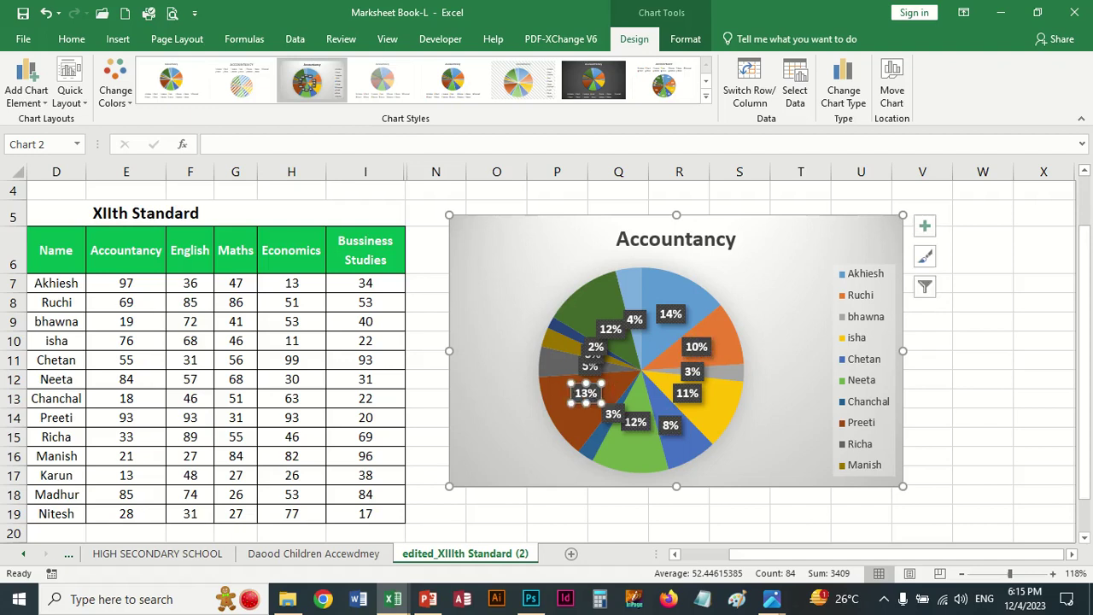
click(595, 346)
drag(591, 354, 570, 354)
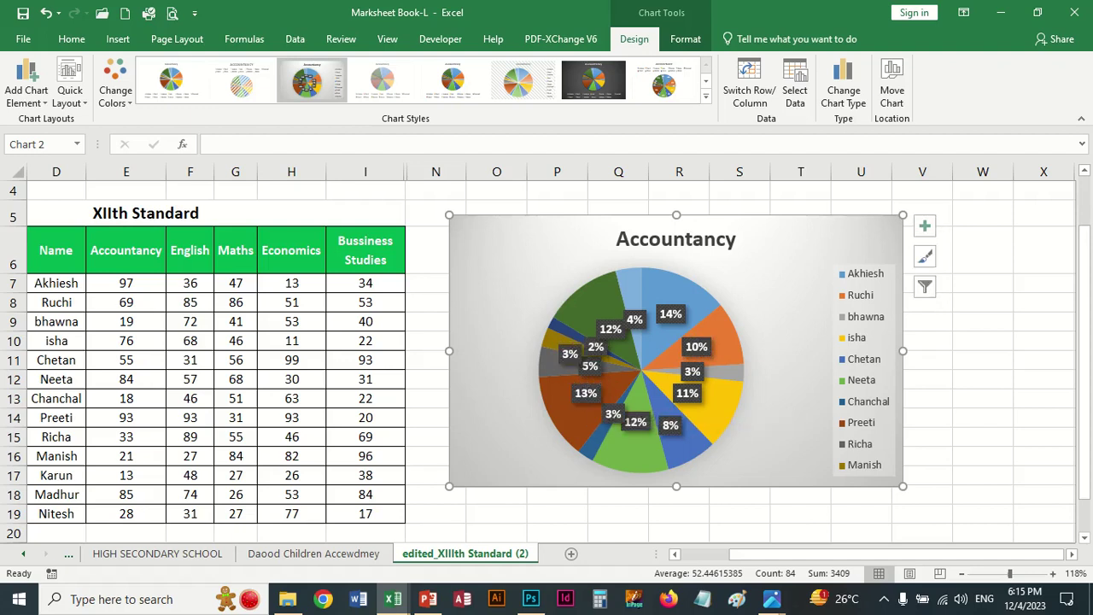
drag(495, 427, 481, 422)
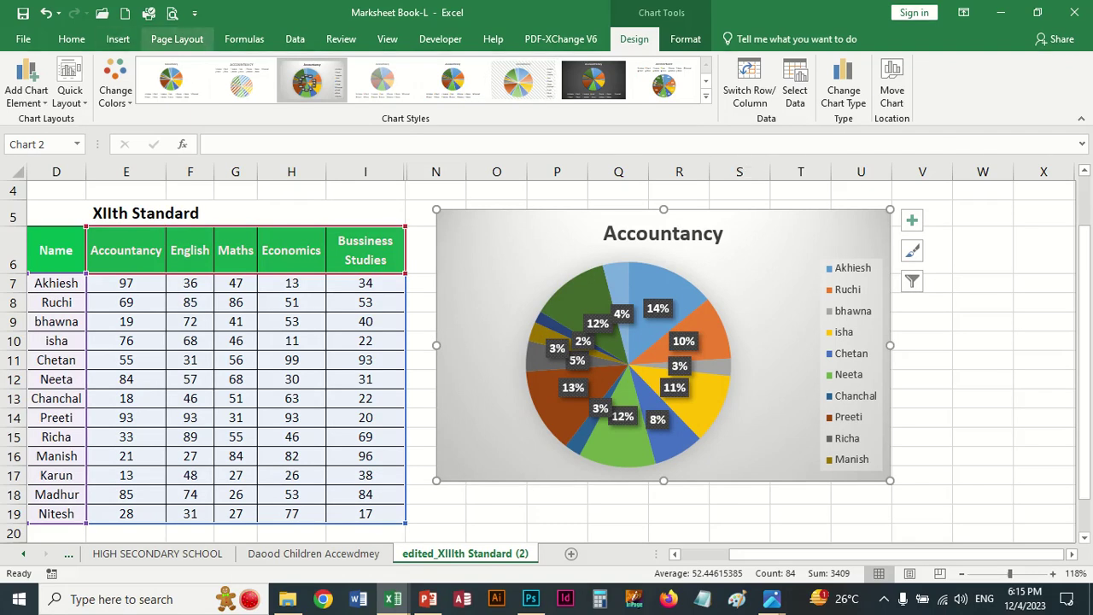
click(176, 38)
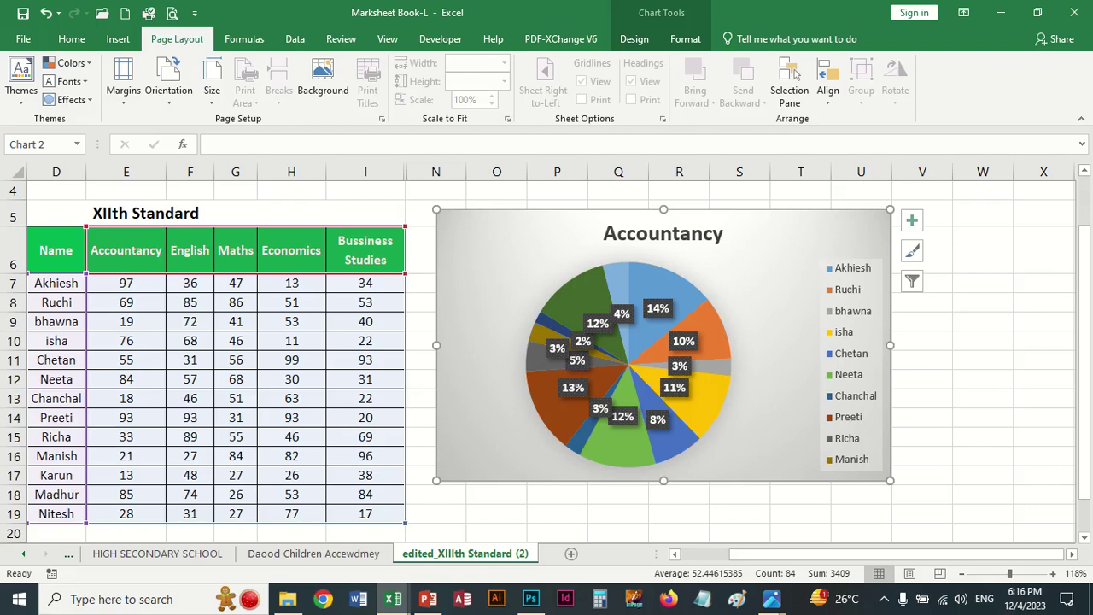
Open Format Chart Area for the Accountancy pie chart from its right-click menu.
right_click(745, 216)
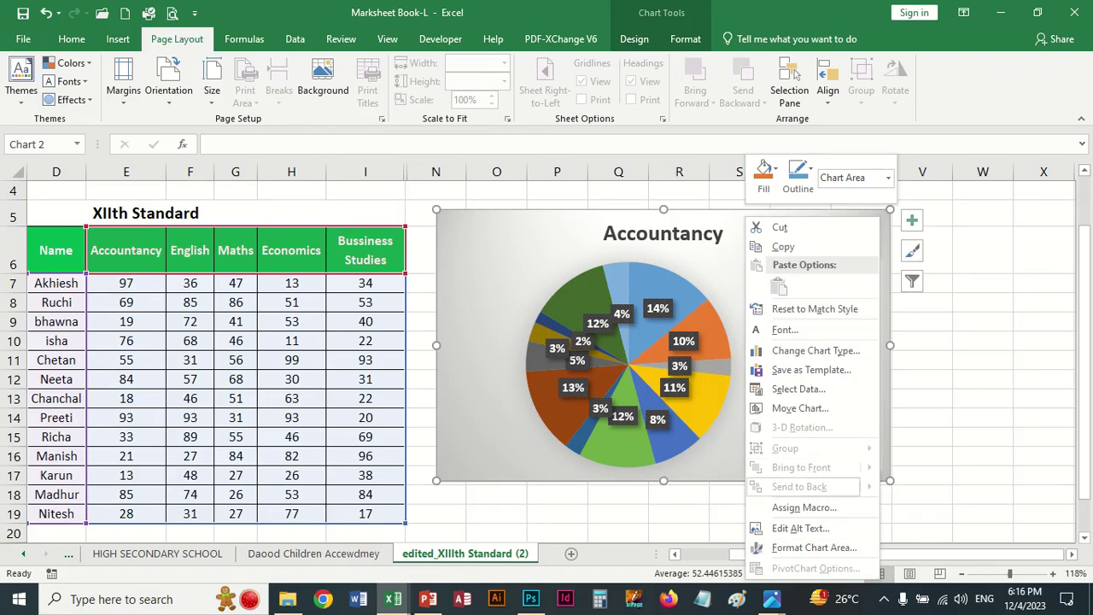
key(Escape)
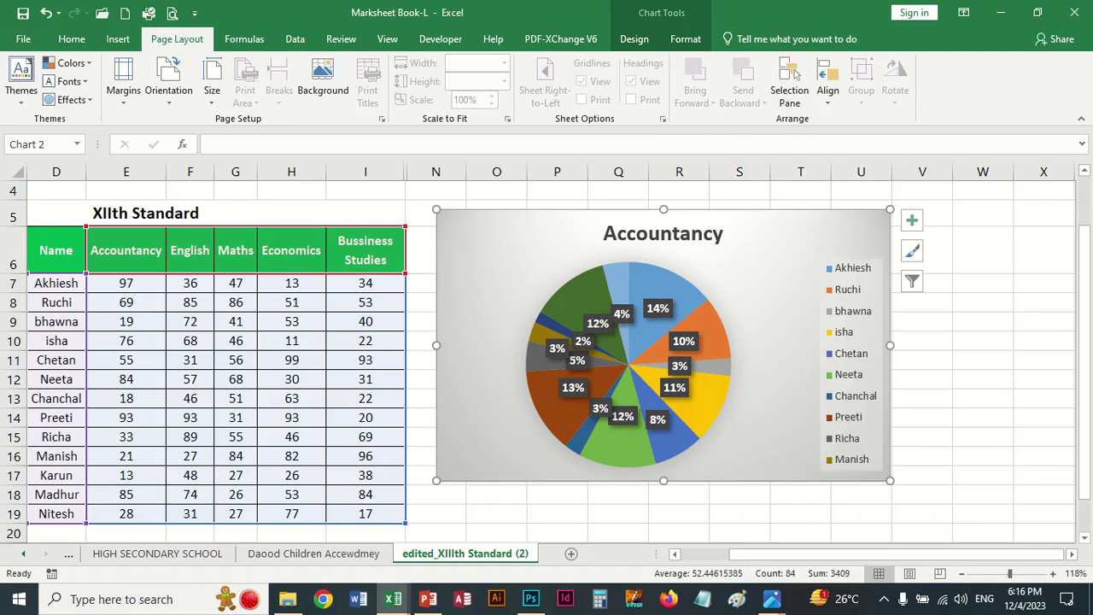
right_click(758, 217)
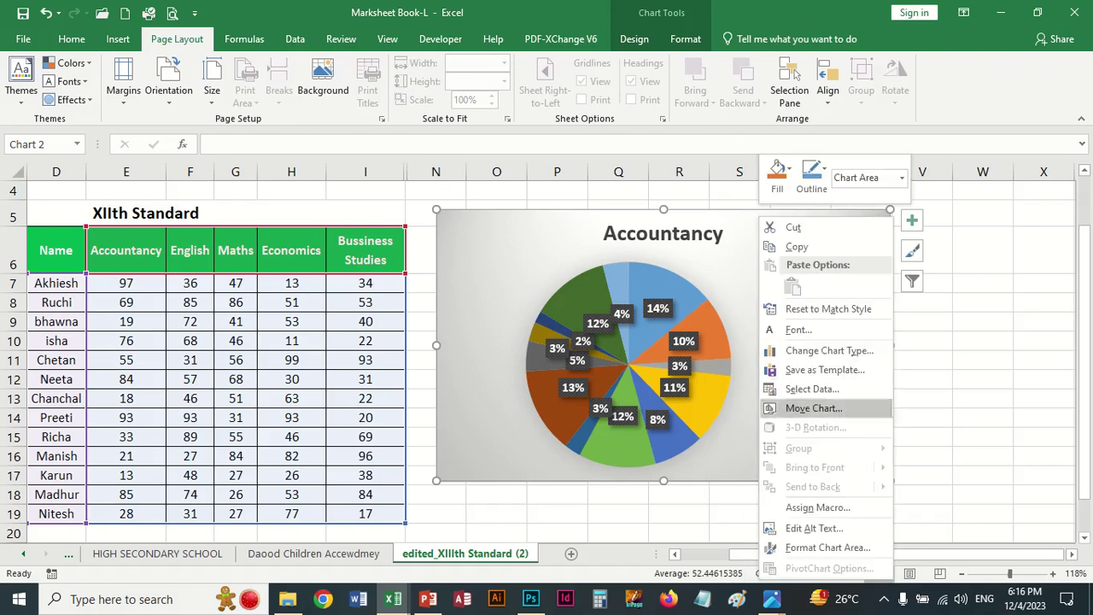
click(820, 547)
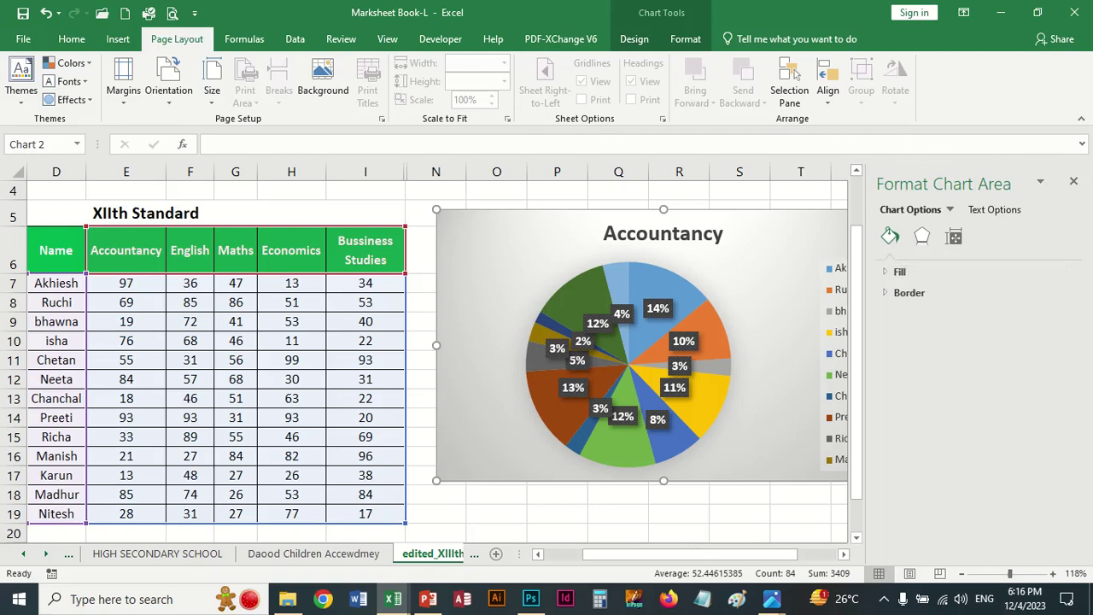
Shift the pie chart left and give its background a blue dotted pattern fill.
drag(478, 444, 455, 444)
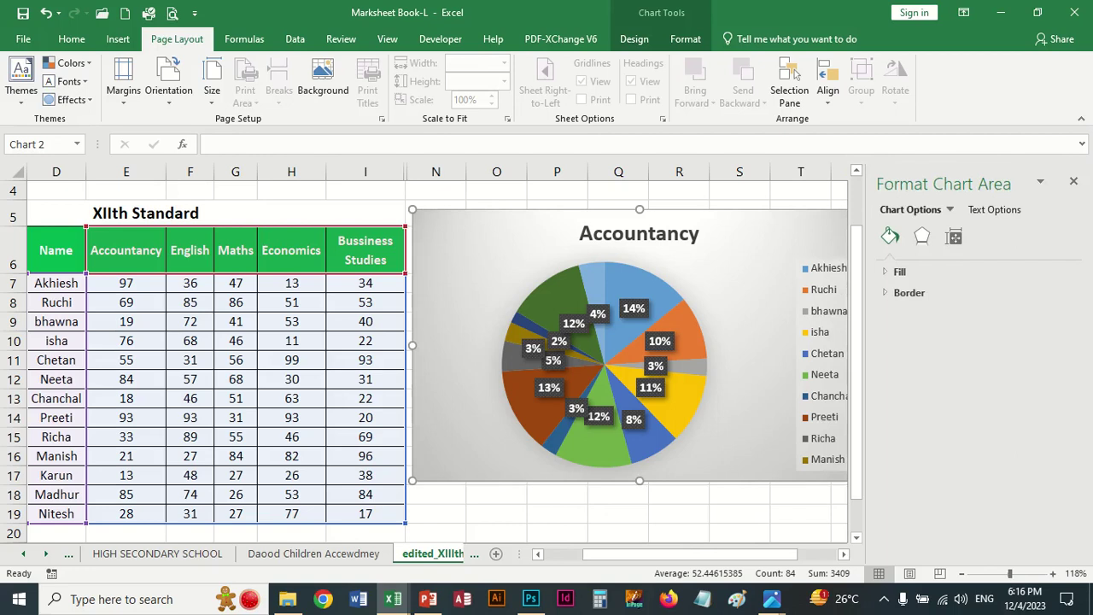
click(899, 272)
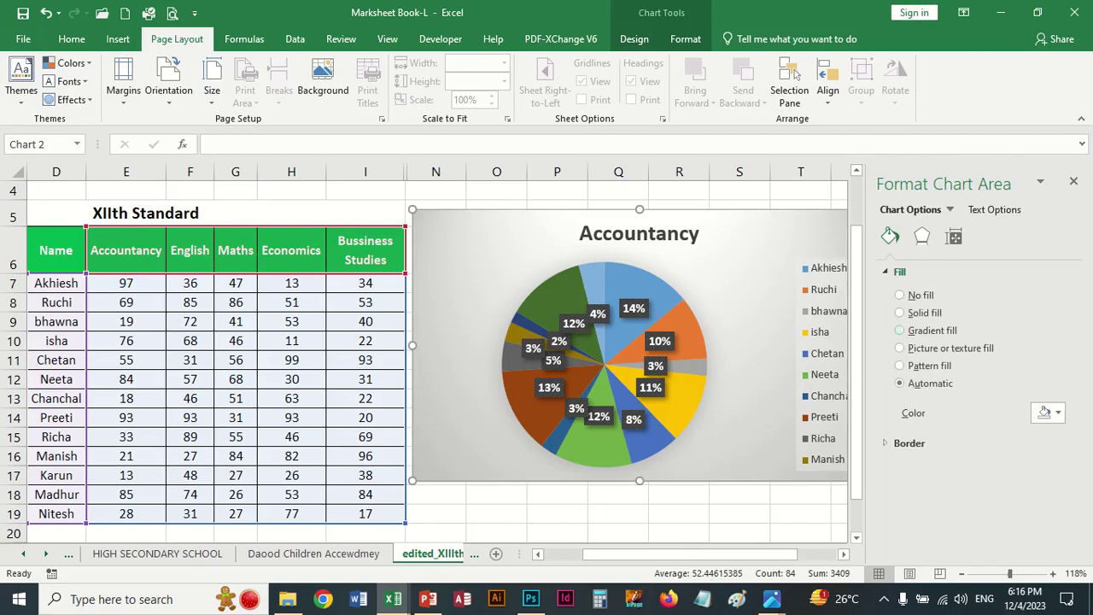
click(899, 365)
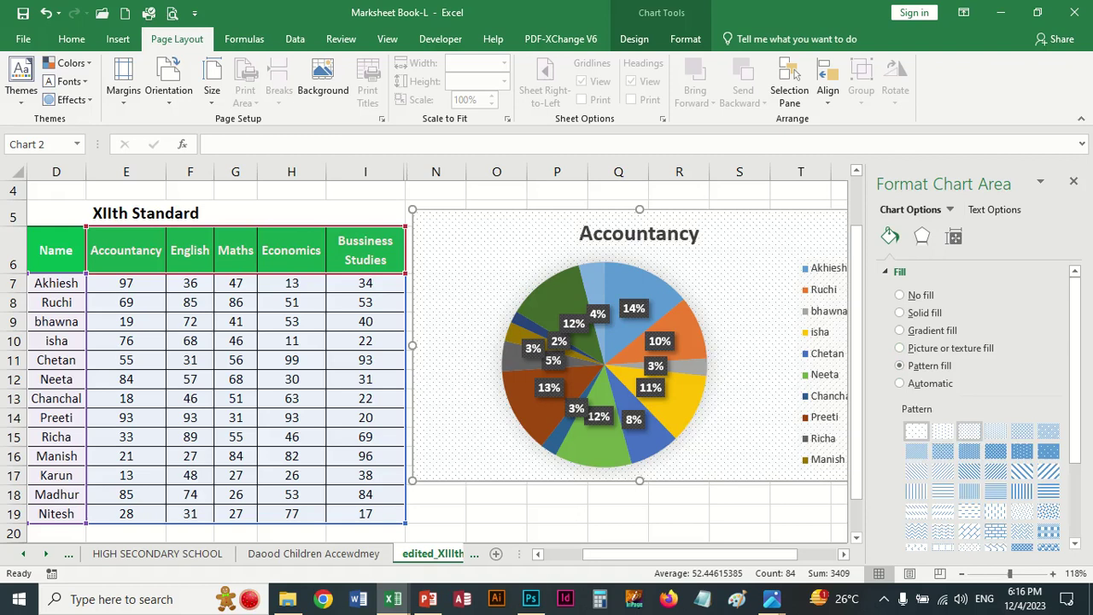
click(995, 451)
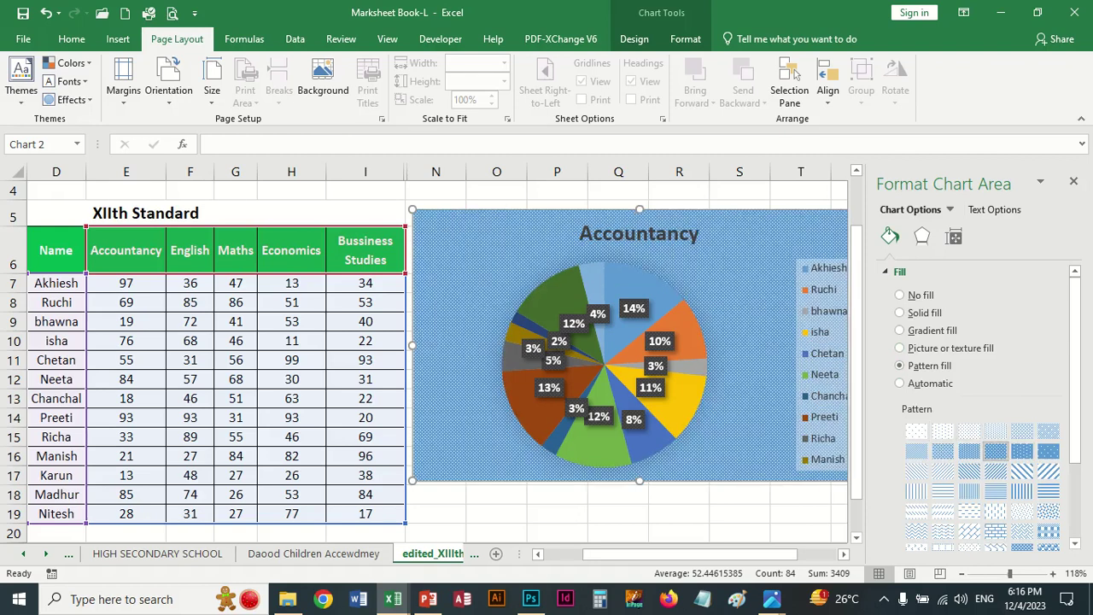
click(822, 358)
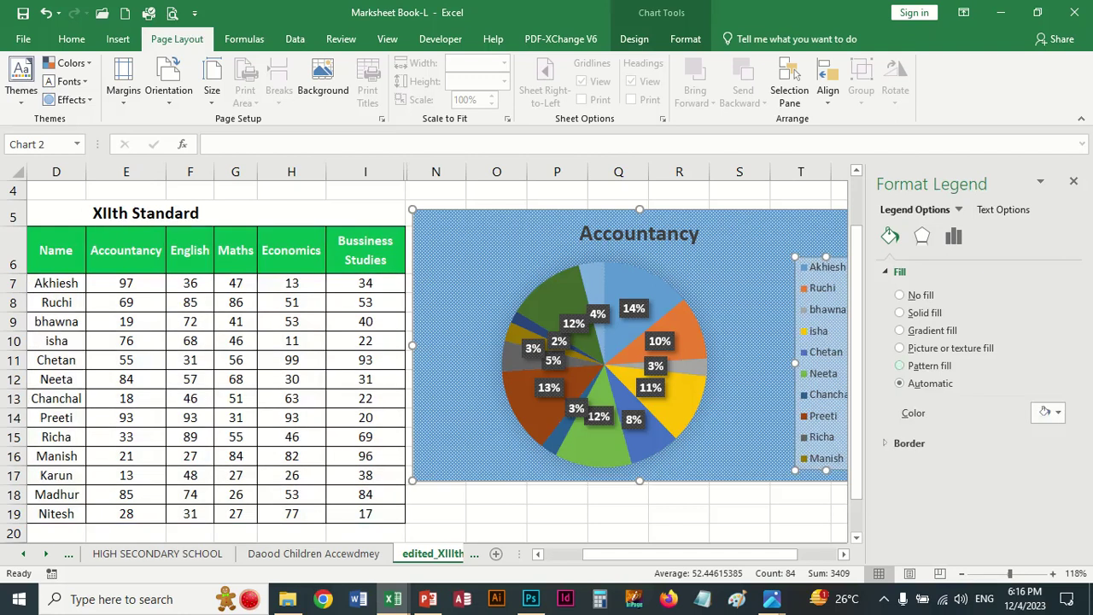
Apply a blue diagonal-stripe pattern fill to the chart legend.
click(899, 366)
click(1049, 451)
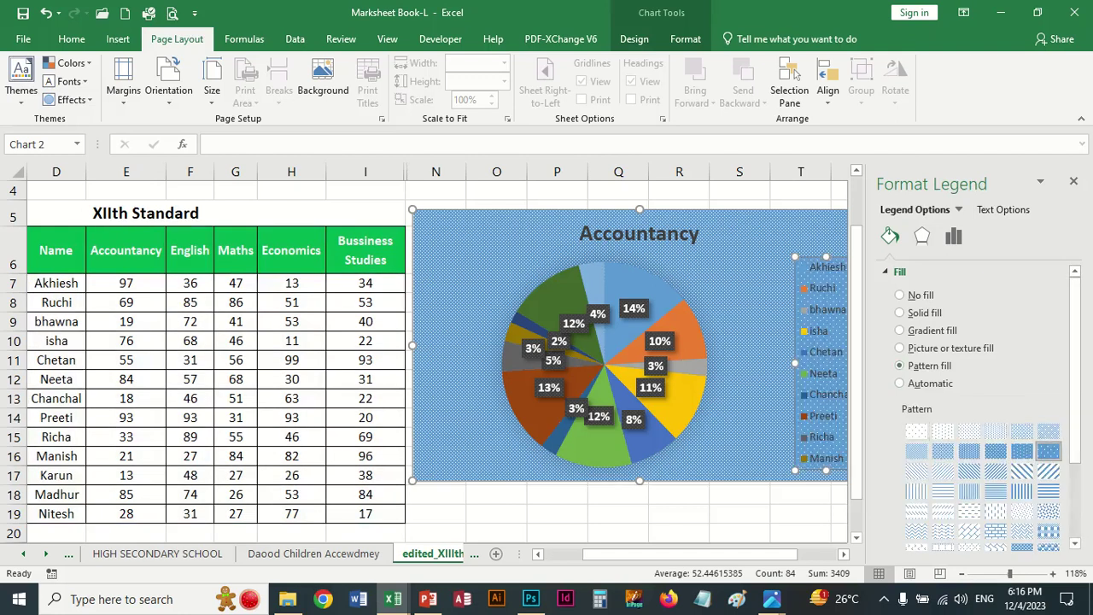
click(1022, 472)
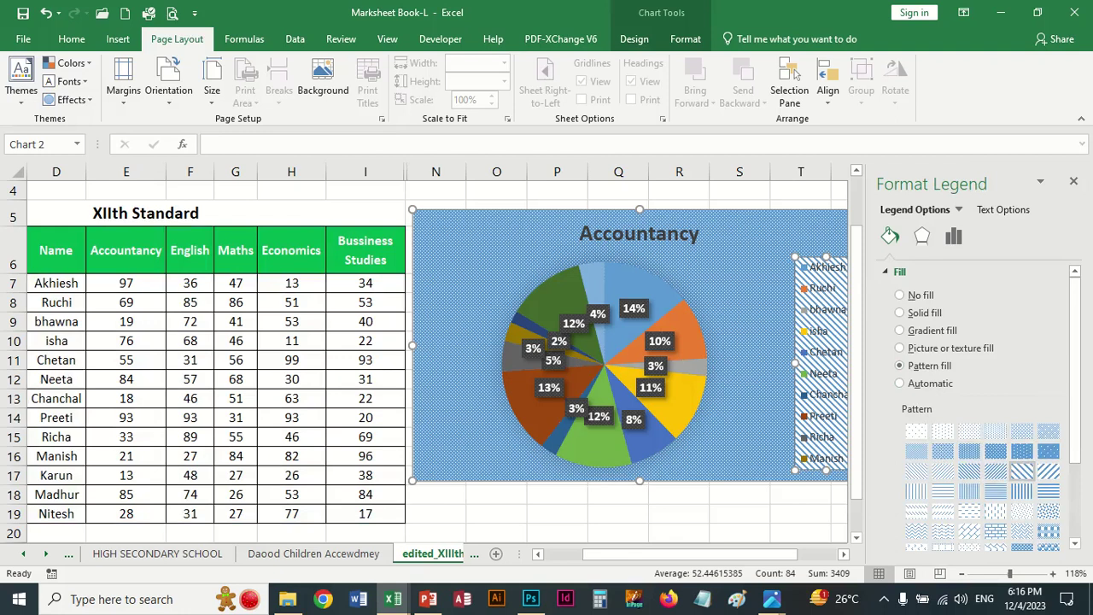
click(683, 358)
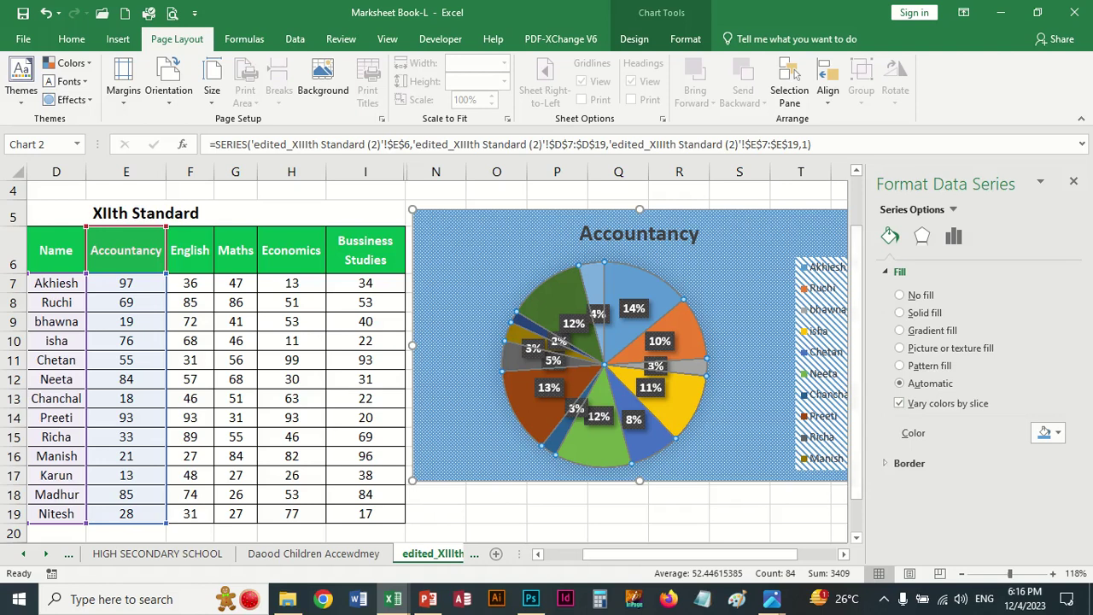
Give the pie an Offset Center shadow with 16 pt blur, 36° angle and 3 pt distance.
click(921, 235)
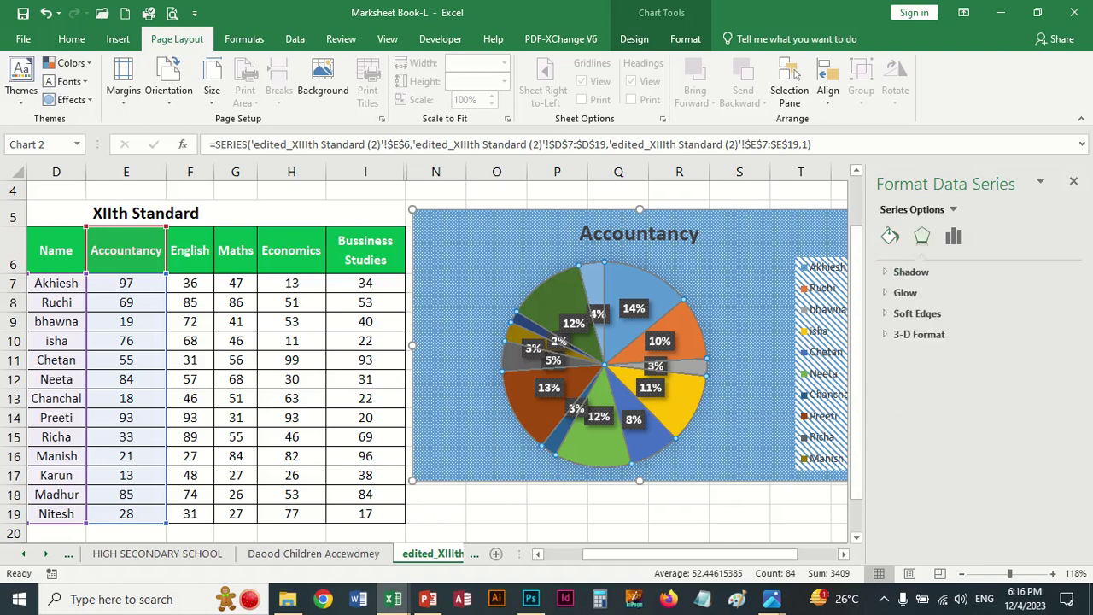
click(911, 271)
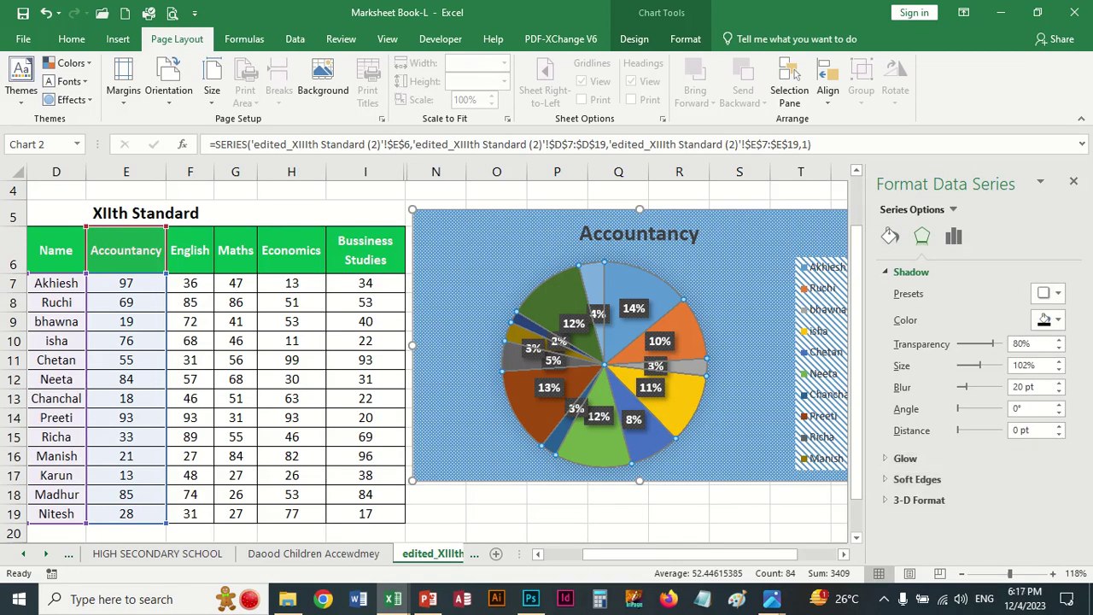
click(1048, 292)
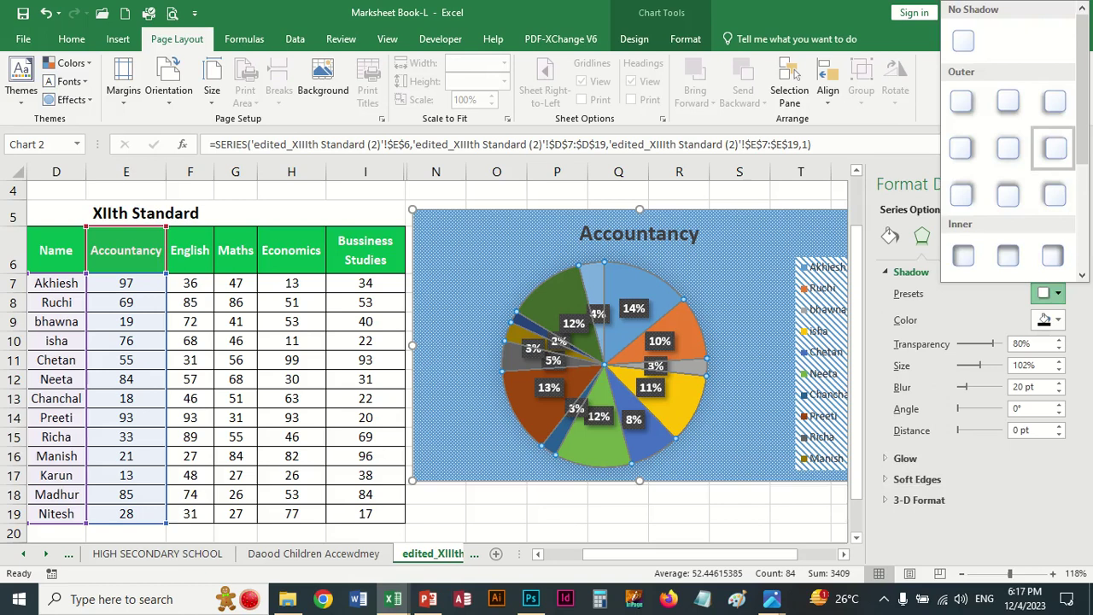
click(1055, 148)
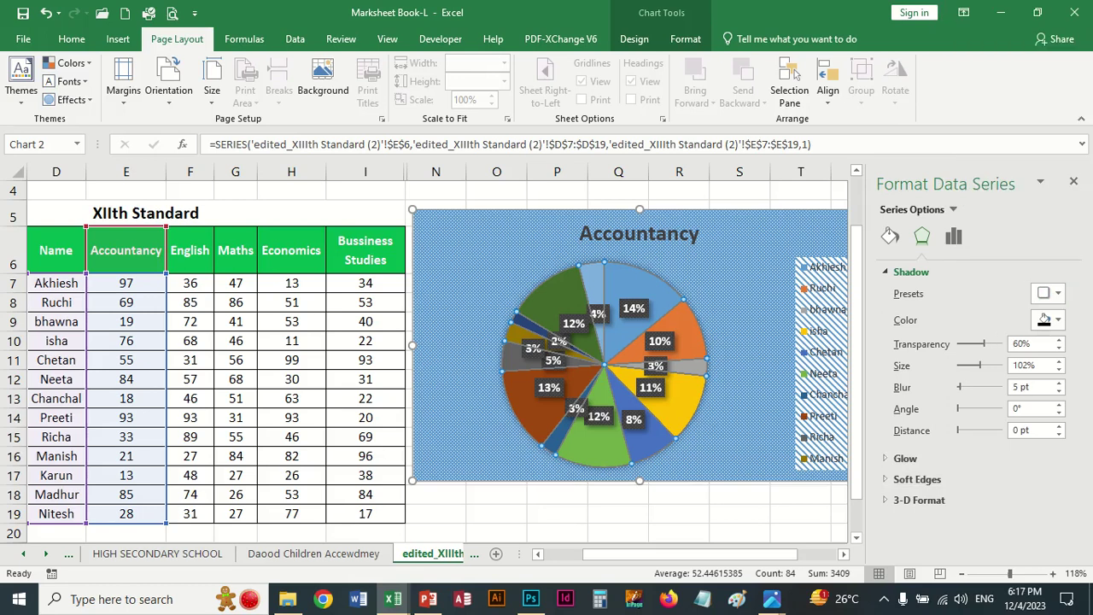
drag(979, 365, 979, 365)
drag(958, 387, 961, 387)
drag(958, 409, 961, 409)
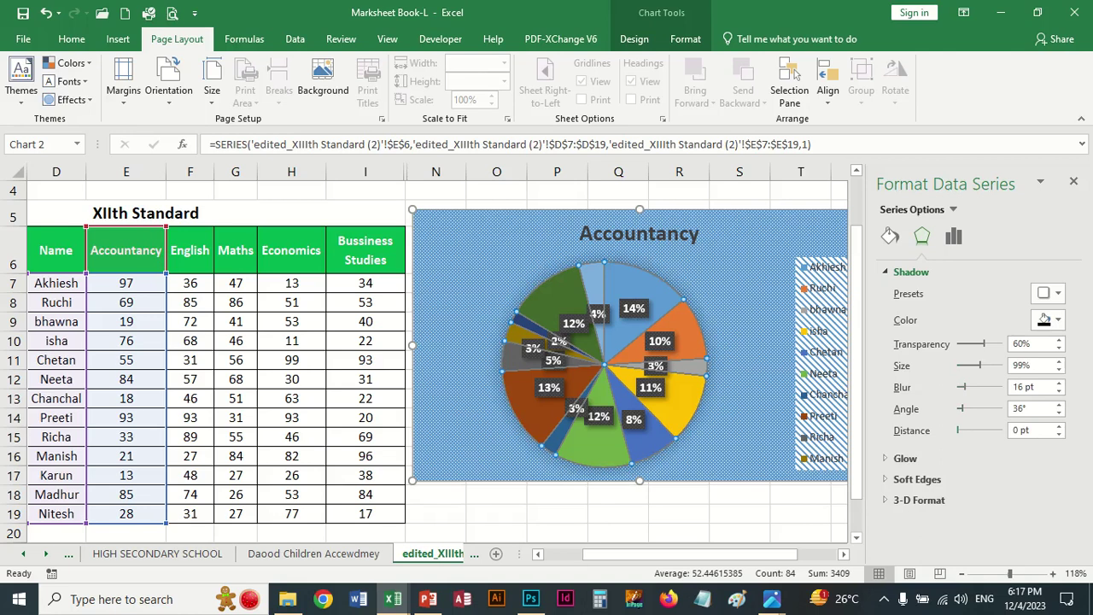
drag(958, 430, 959, 430)
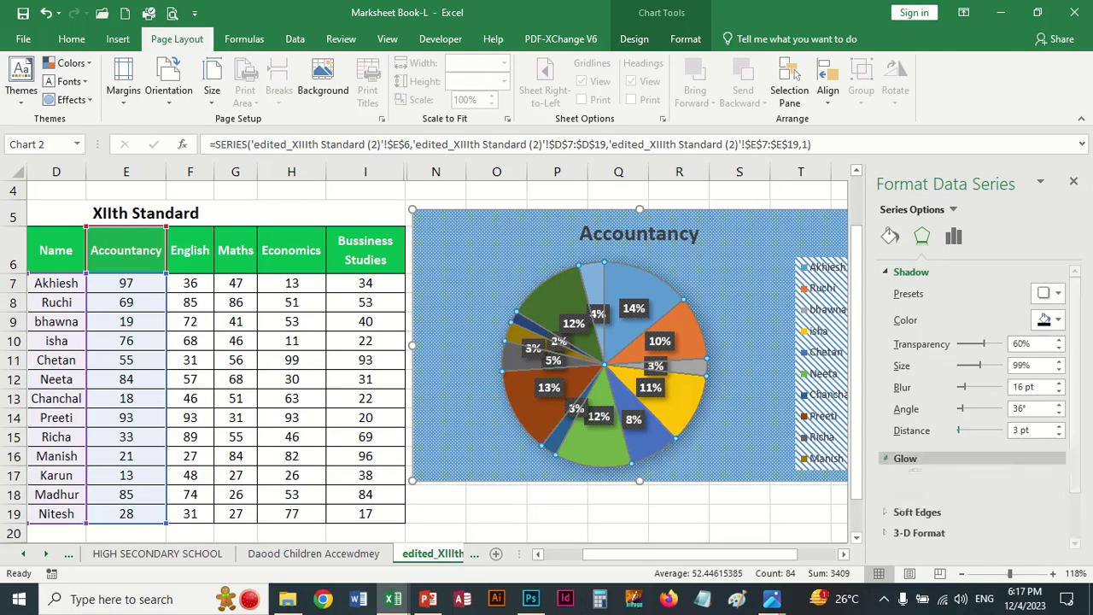
Add a yellow 18 pt glow preset around the pie slices.
click(905, 458)
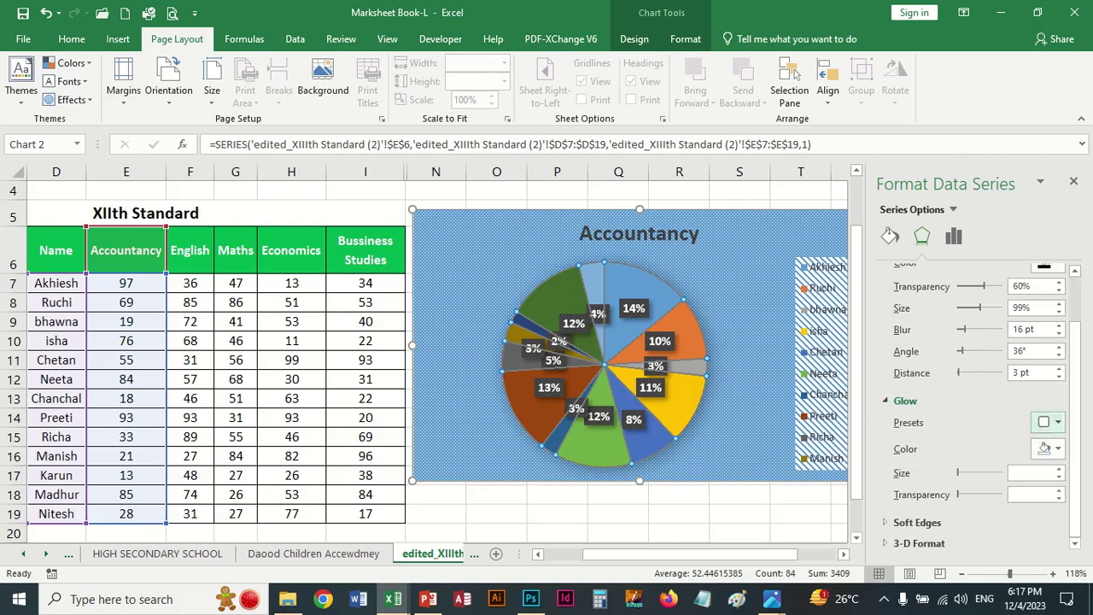
click(1049, 422)
click(976, 387)
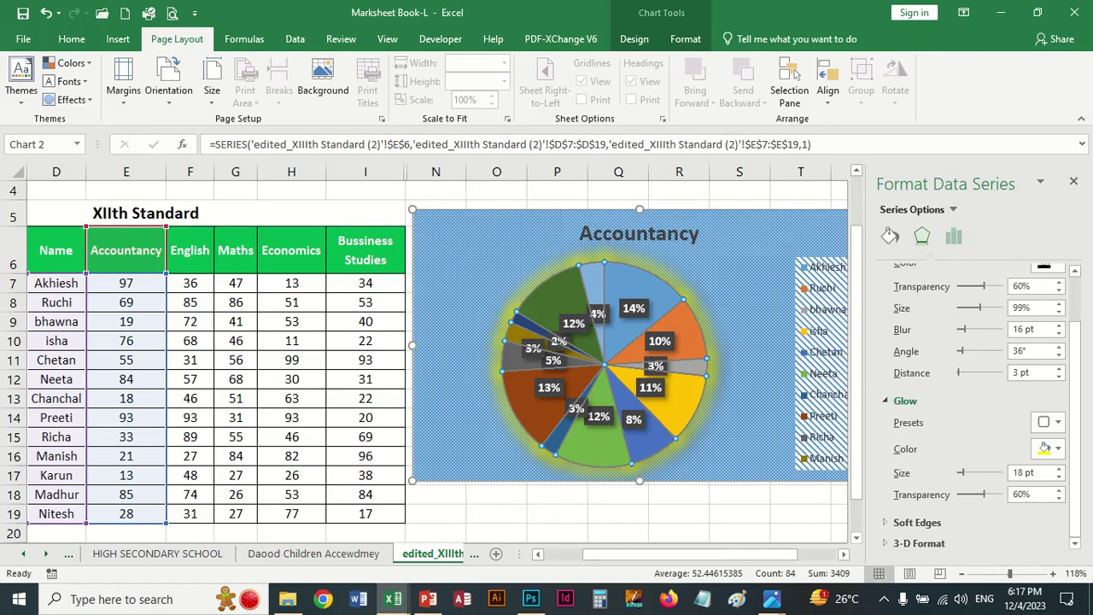
click(954, 235)
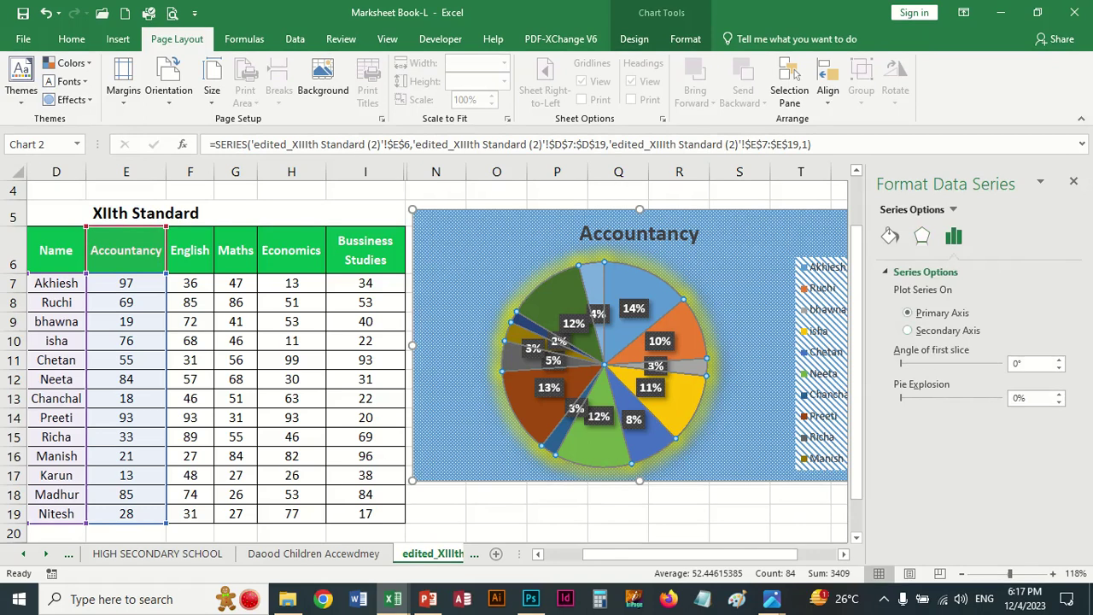
Set the pie's first slice angle to 9°.
mouse_move(901, 363)
mouse_down()
mouse_move(926, 363)
mouse_move(901, 363)
mouse_up()
click(1059, 360)
click(1059, 360)
click(1059, 360)
click(1059, 360)
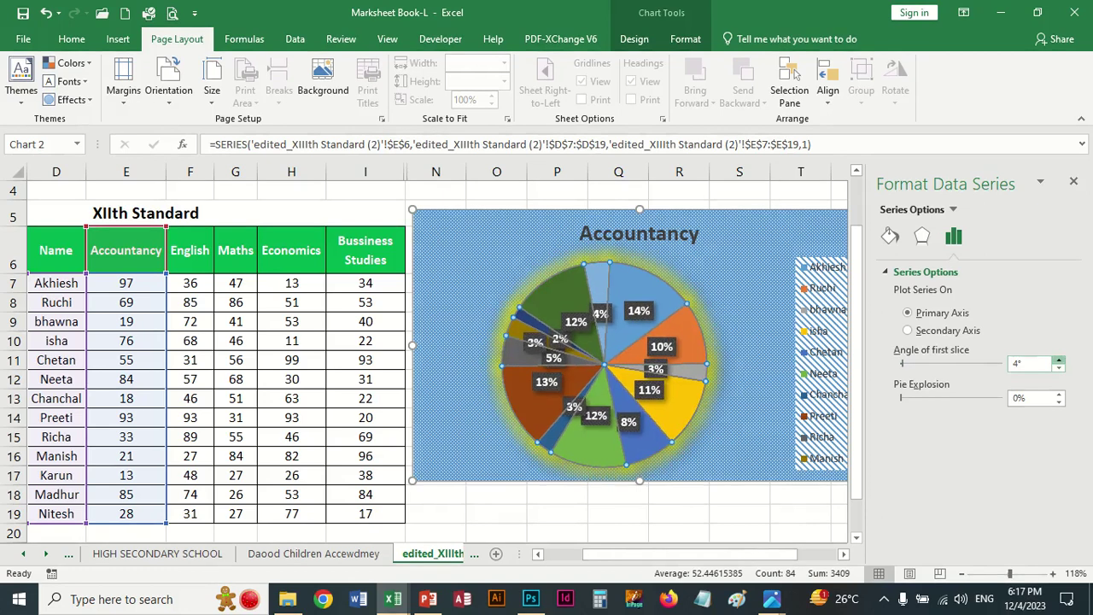
click(1059, 359)
click(1059, 360)
click(1059, 360)
click(1059, 359)
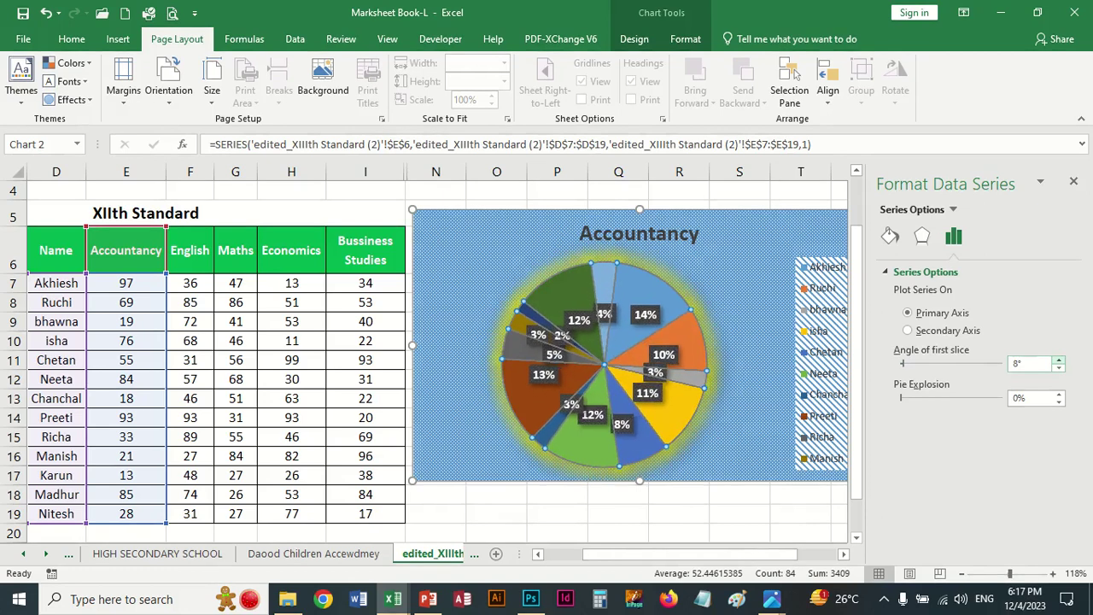
click(1059, 360)
Explode all the pie slices apart by 12%.
click(1059, 393)
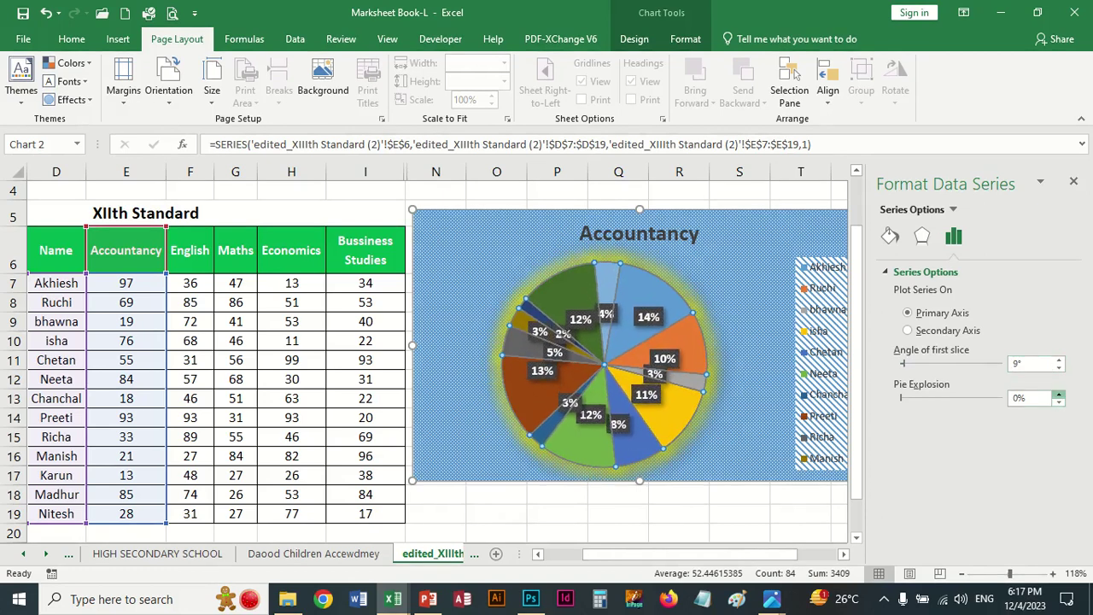
click(1059, 394)
click(1059, 393)
click(1059, 394)
click(1059, 394)
click(1059, 394)
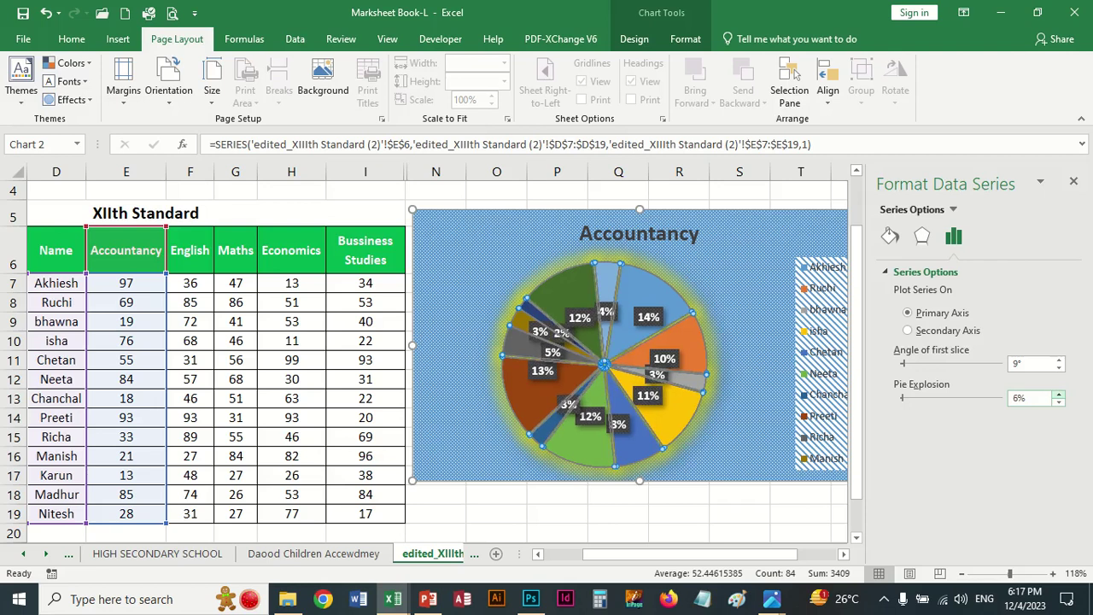
click(1058, 394)
click(1059, 393)
click(1058, 394)
click(1058, 394)
click(1059, 394)
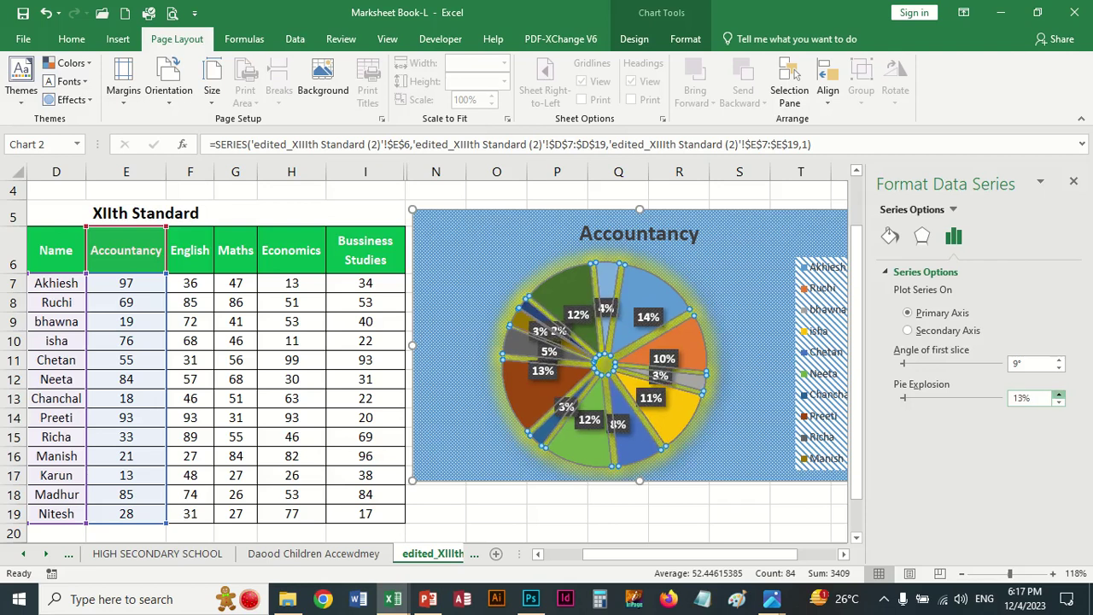
click(1059, 394)
click(1059, 394)
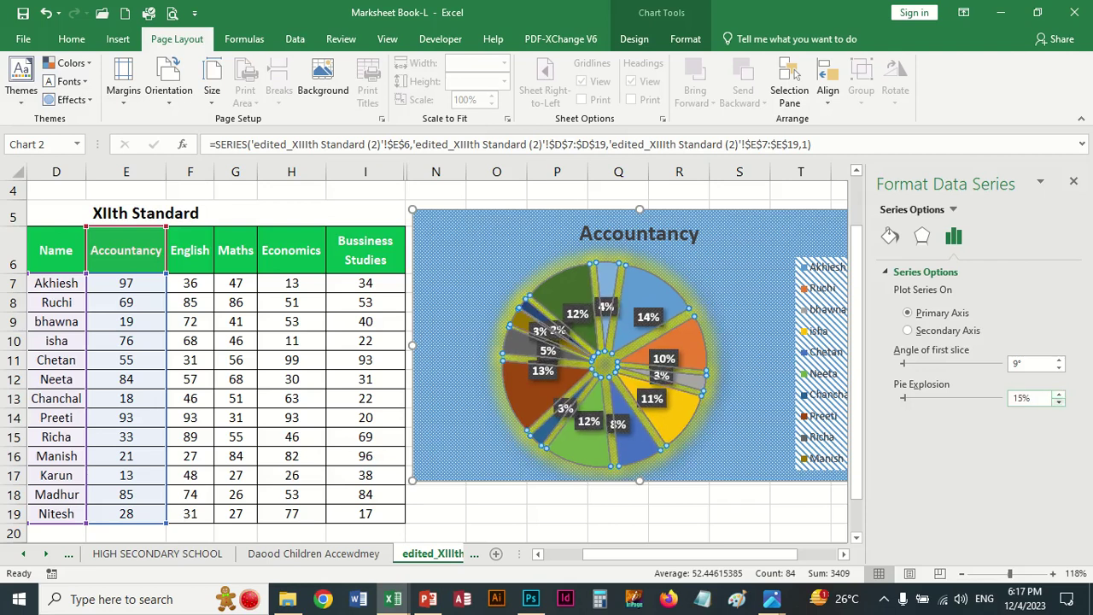
click(1058, 400)
click(1059, 401)
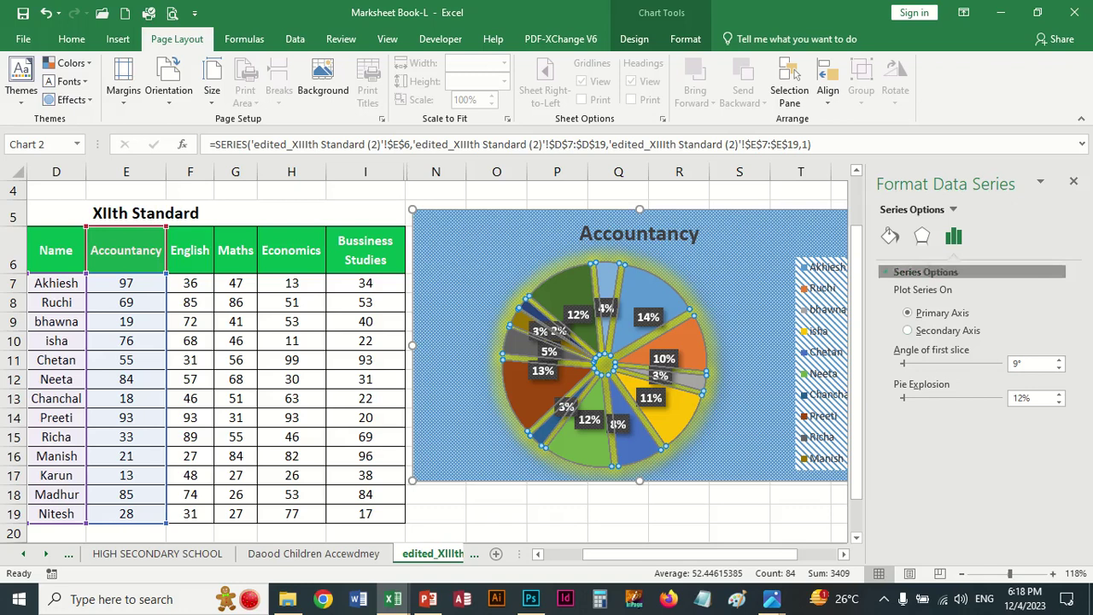
click(926, 272)
click(926, 272)
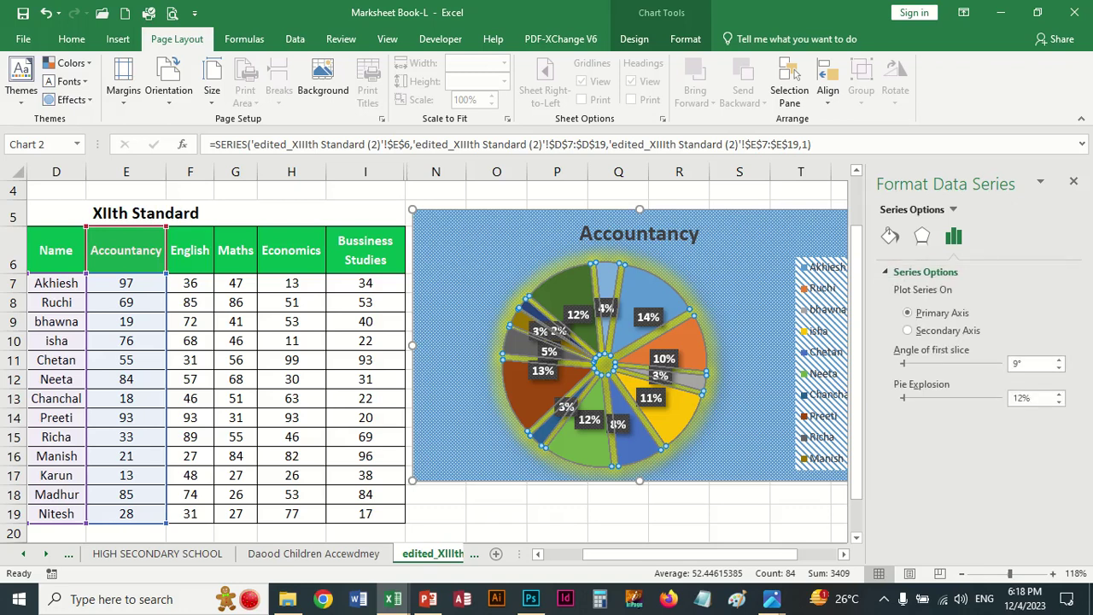
click(679, 342)
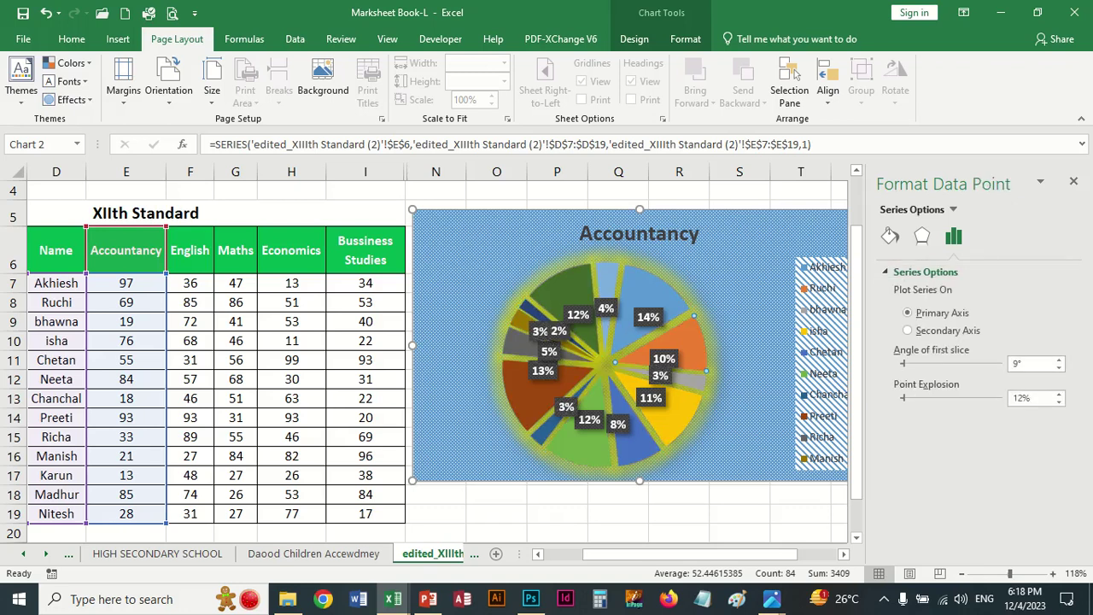
Pull the orange 10% slice out to 46% point explosion and deselect the chart.
drag(683, 342, 718, 334)
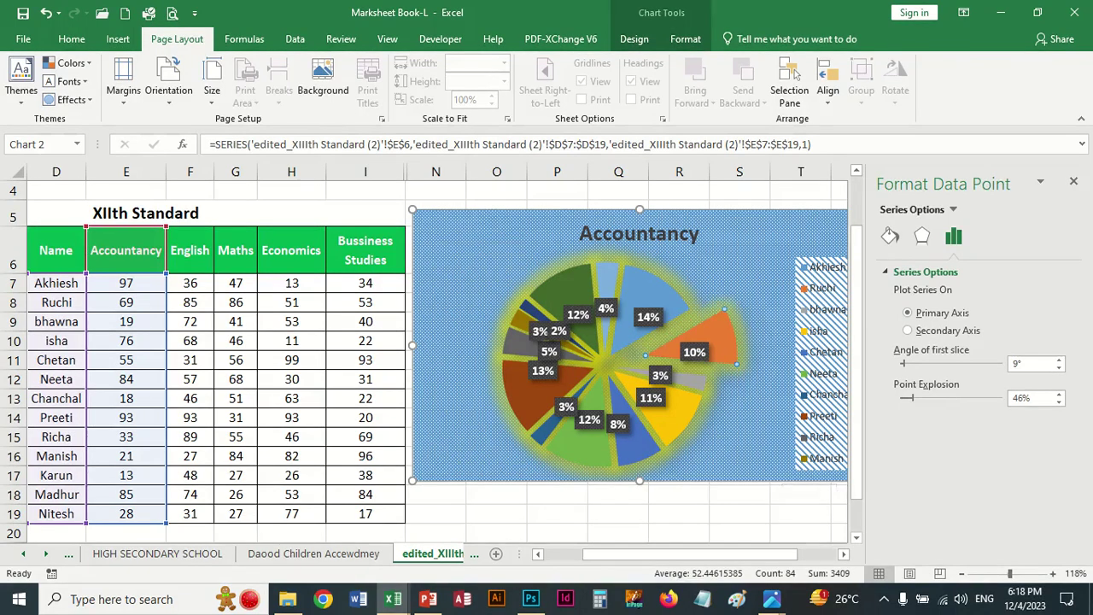
click(800, 493)
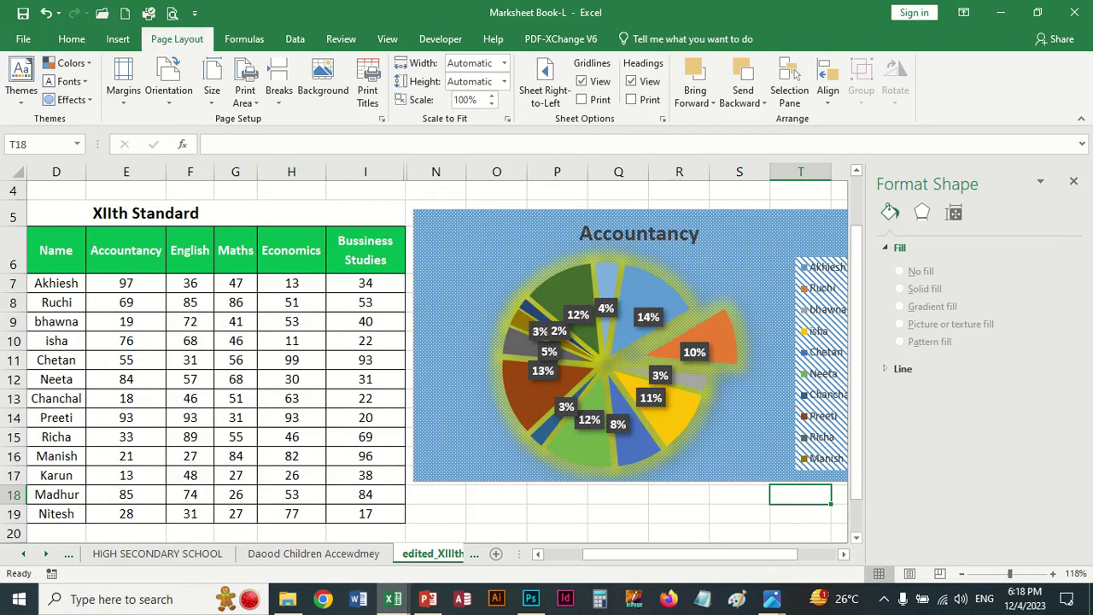
Close the Format Shape pane and review the pie chart's type without changing it.
click(1074, 181)
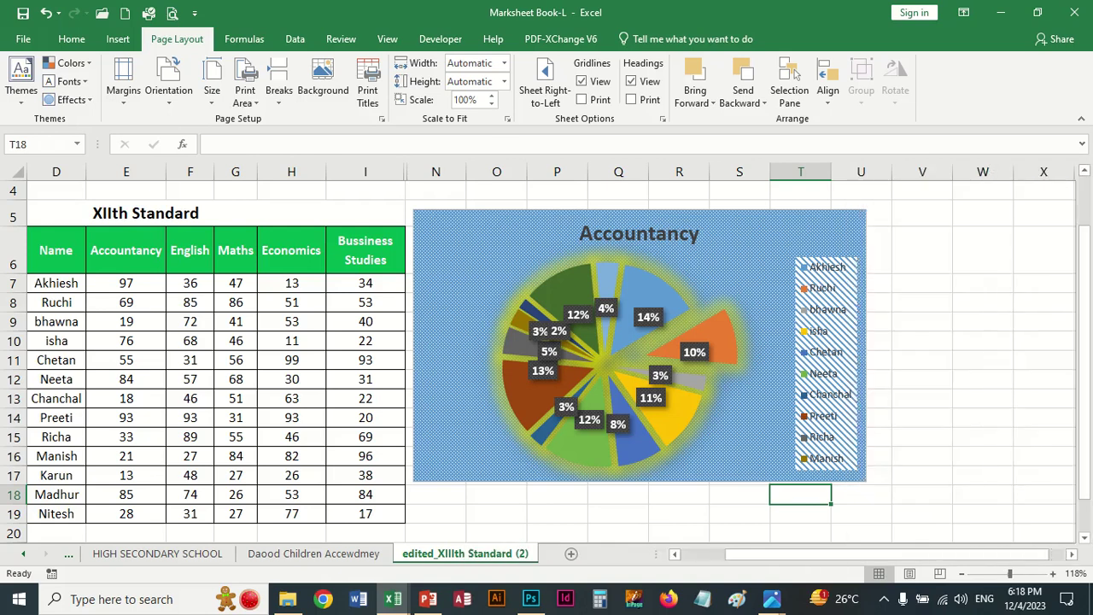
click(461, 444)
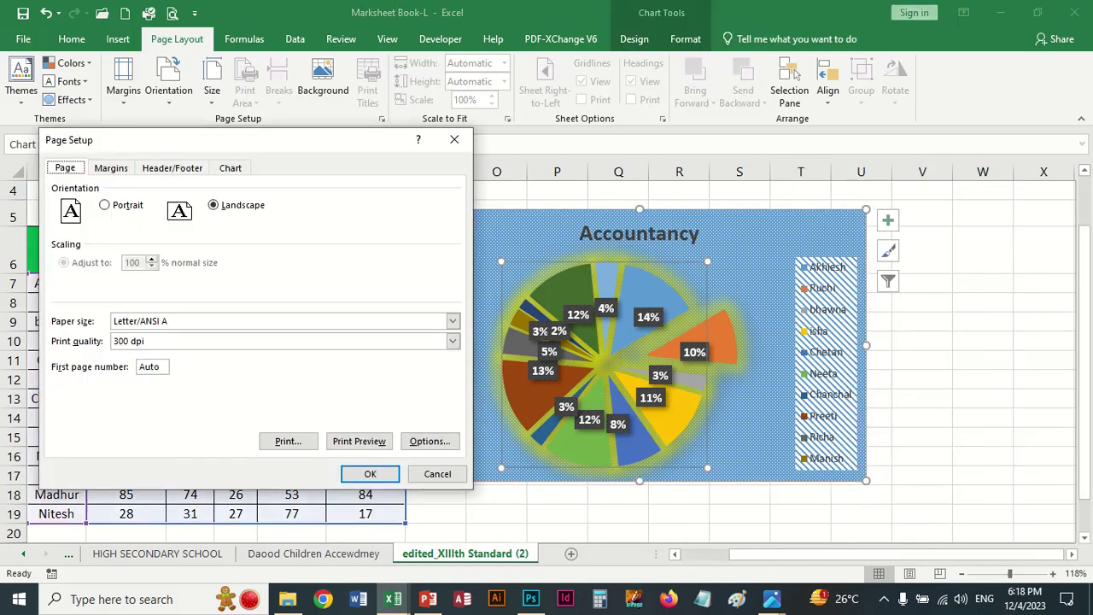
key(Escape)
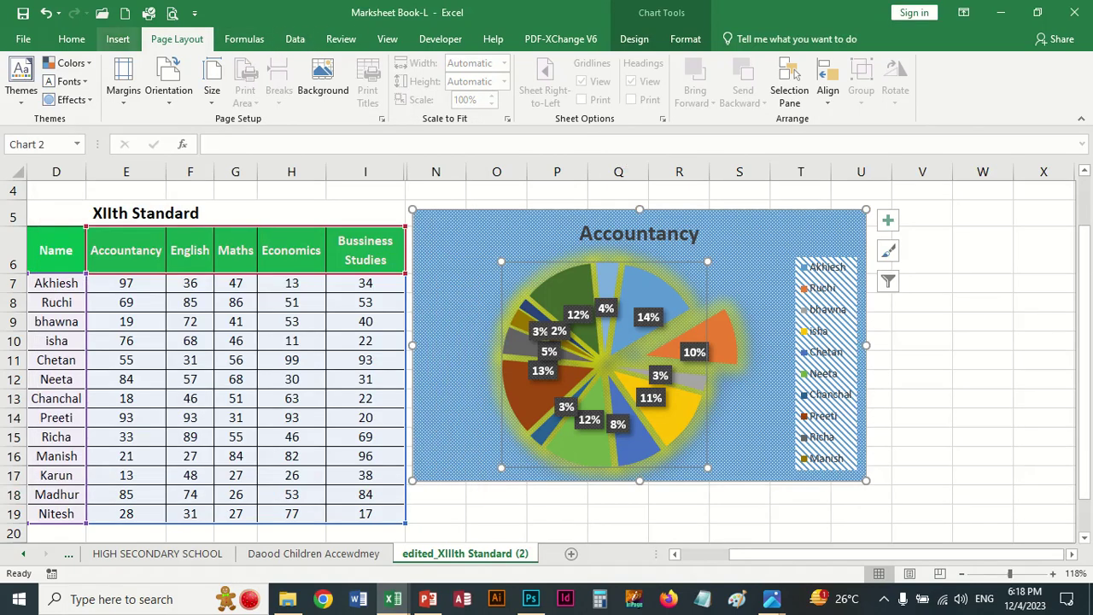
click(117, 38)
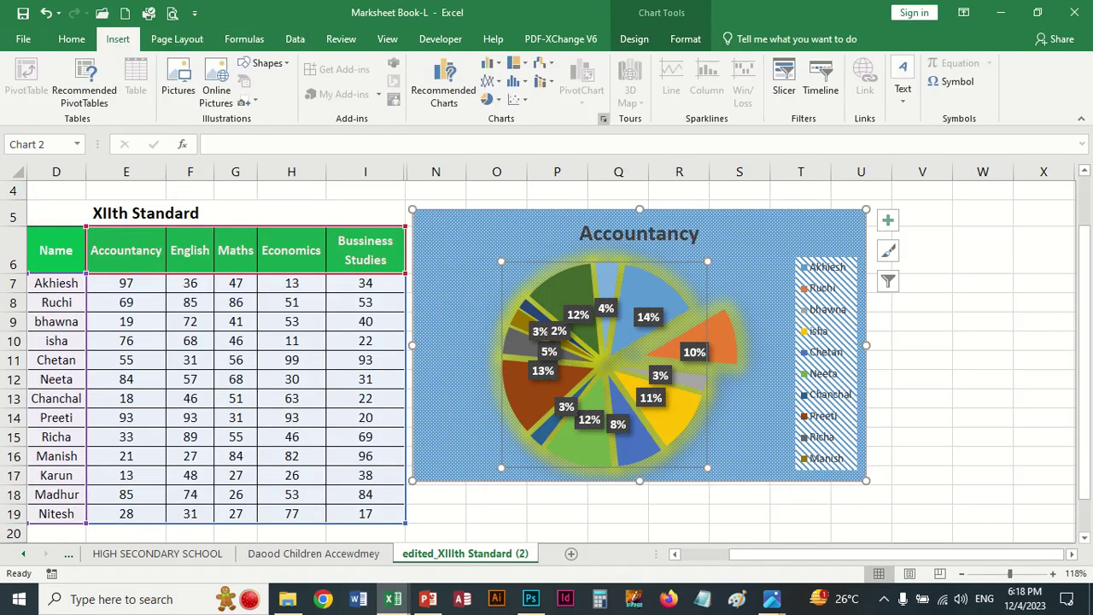
click(603, 119)
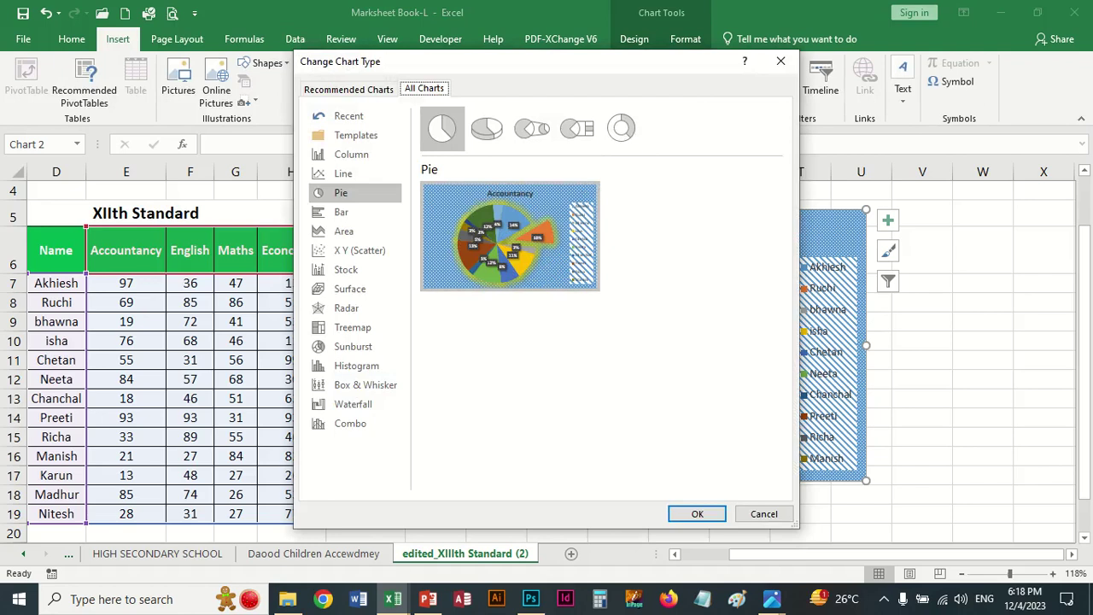
click(765, 513)
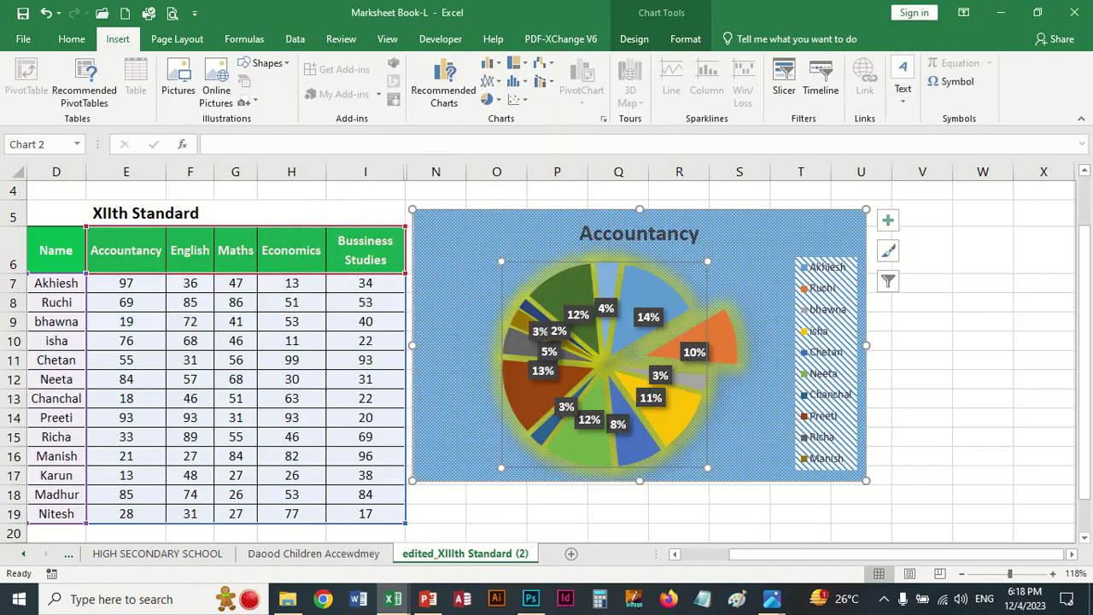
Delete the Accountancy pie chart and select the marks table D6:I19.
click(685, 39)
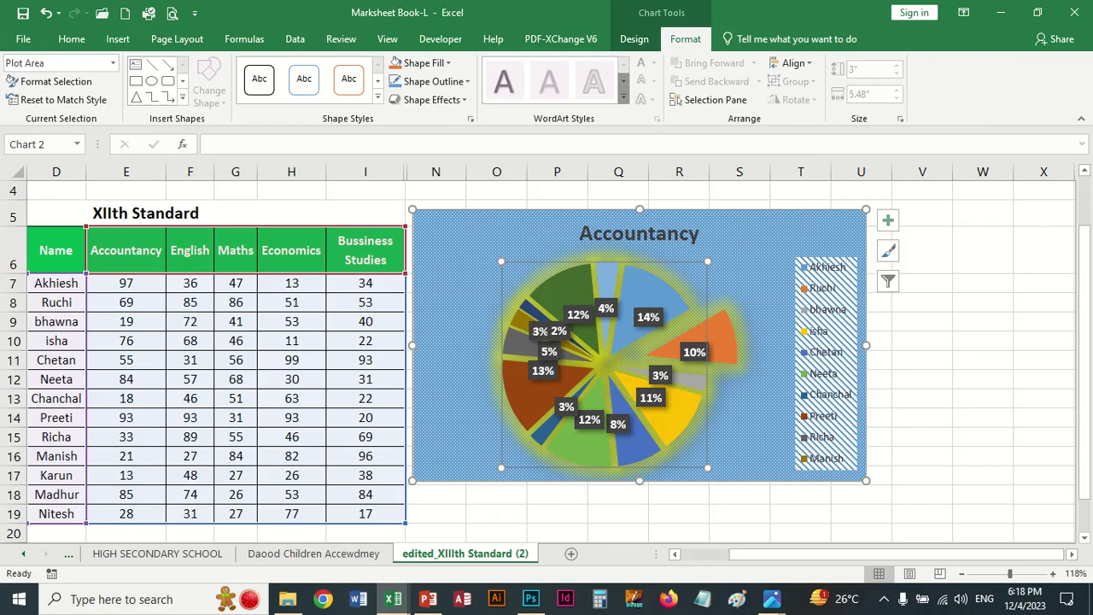
click(470, 118)
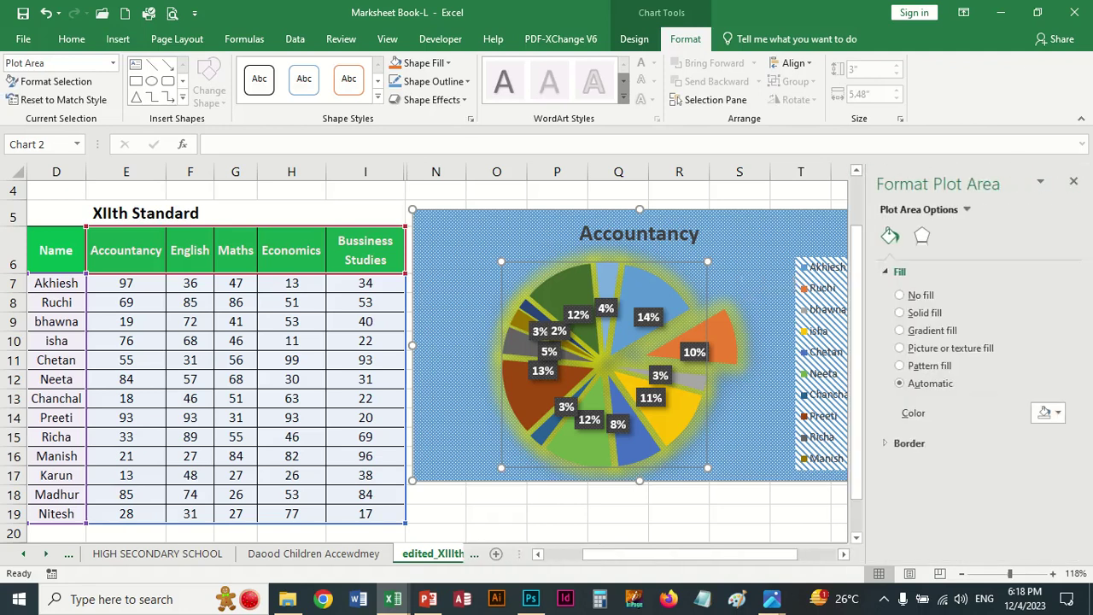
click(1073, 181)
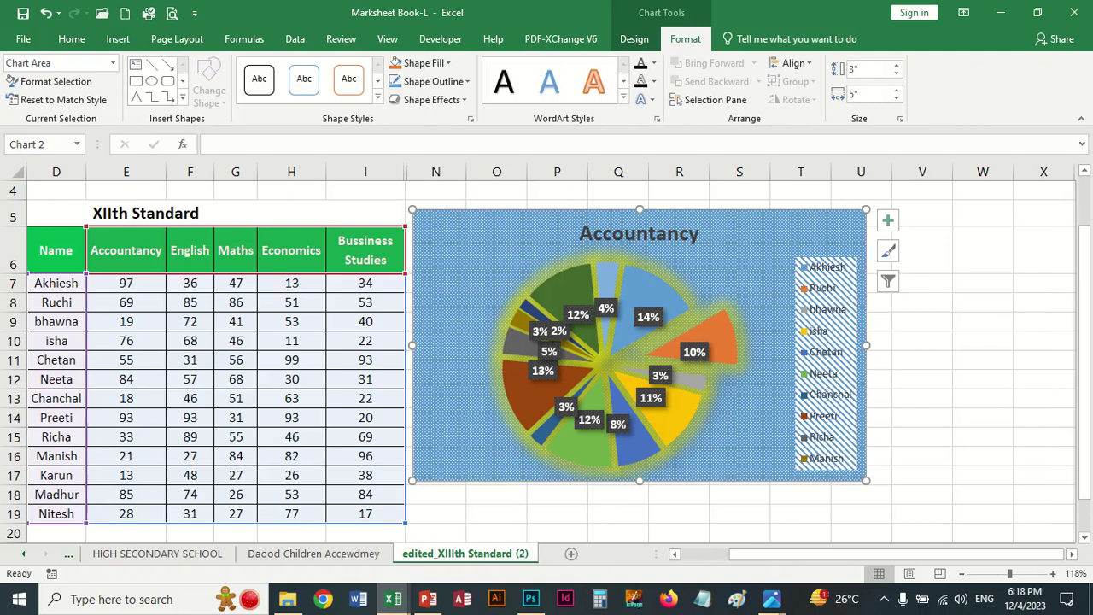
key(Delete)
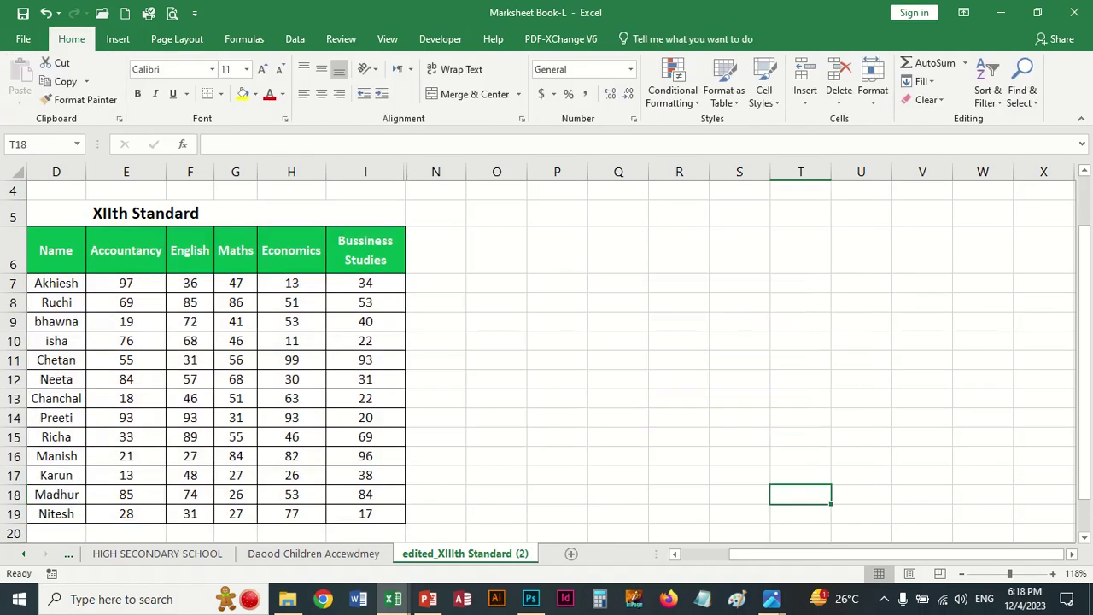
drag(56, 251, 366, 513)
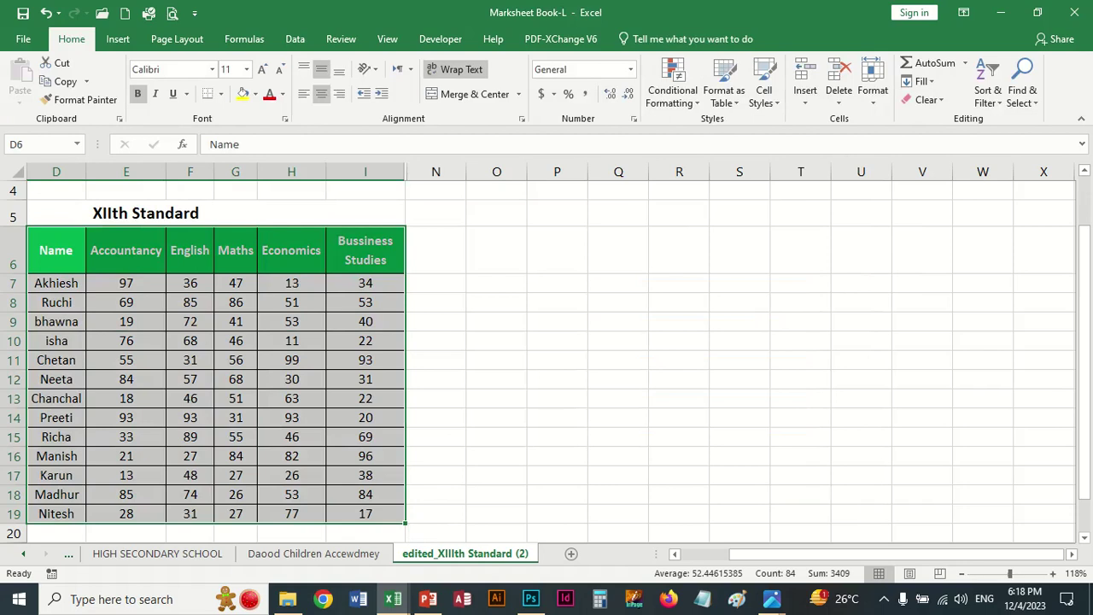
click(118, 38)
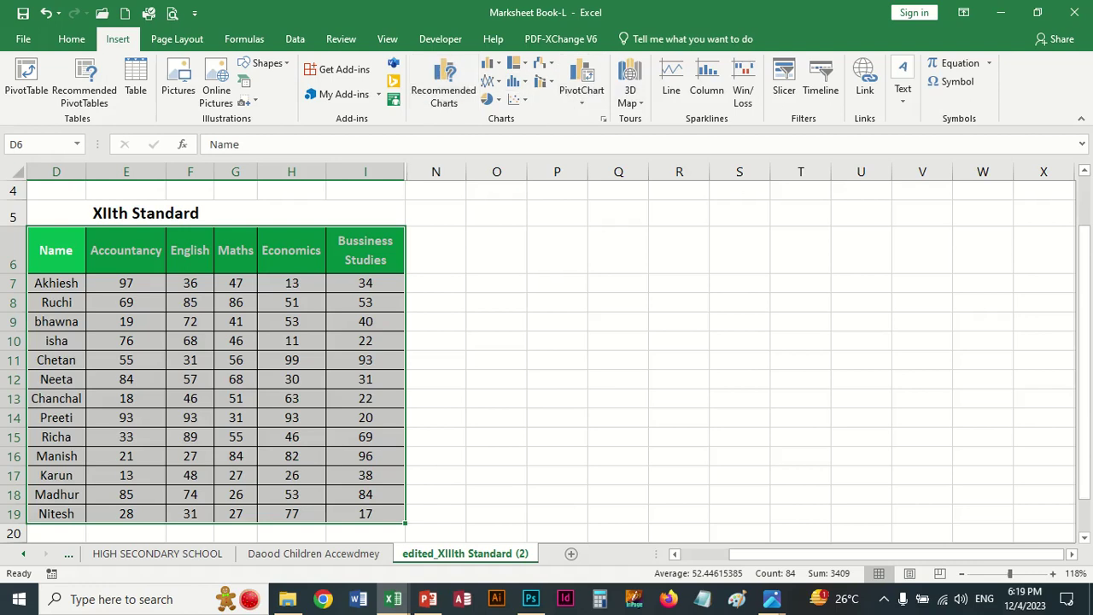
click(488, 64)
click(502, 112)
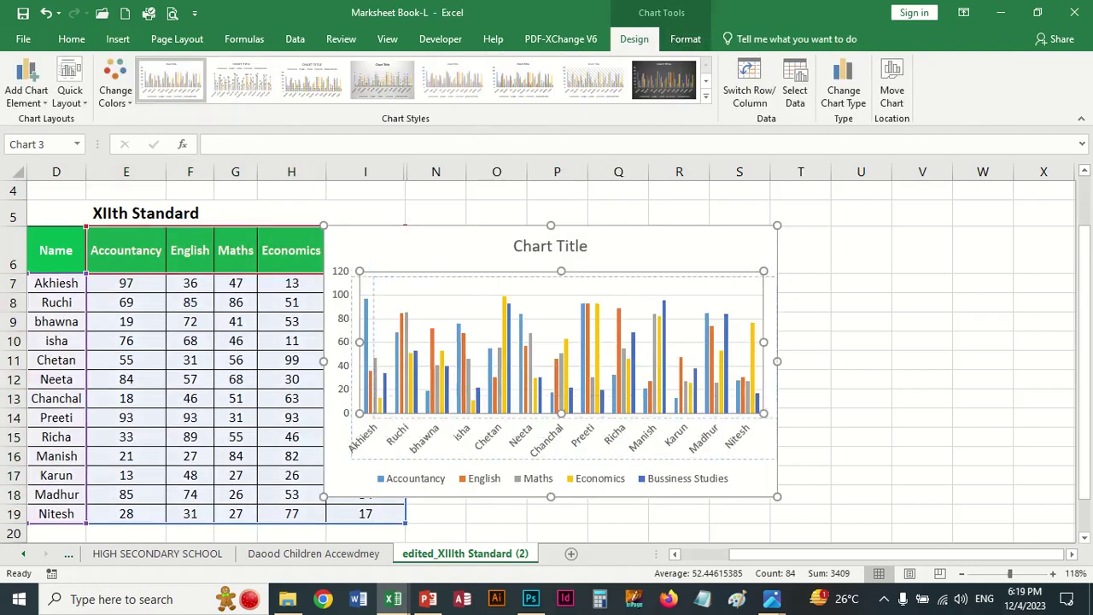
drag(551, 461, 674, 459)
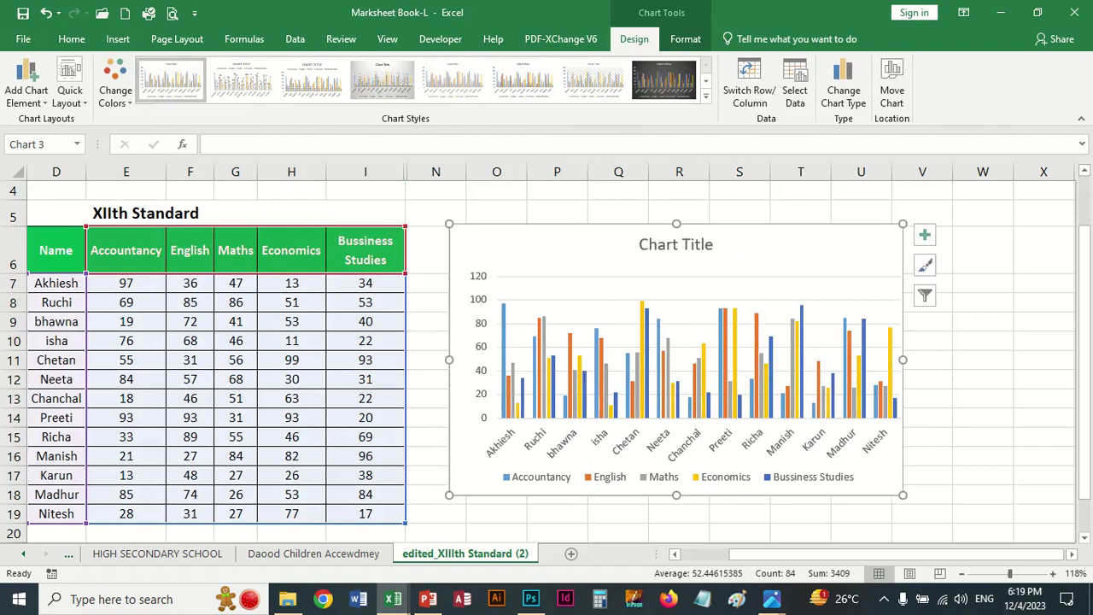
key(ctrl+z)
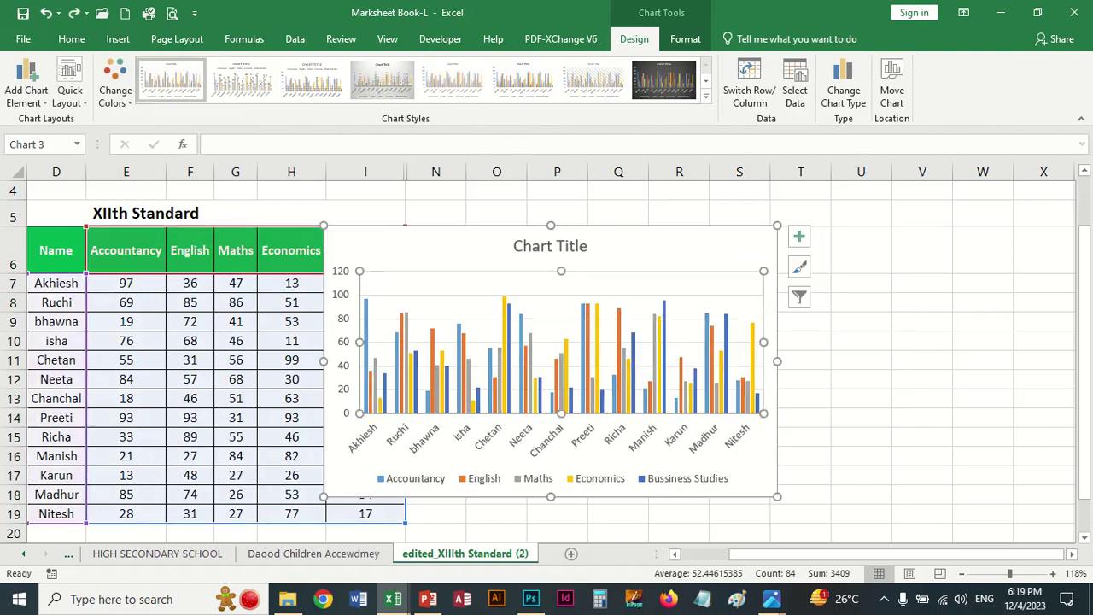
drag(551, 461, 722, 452)
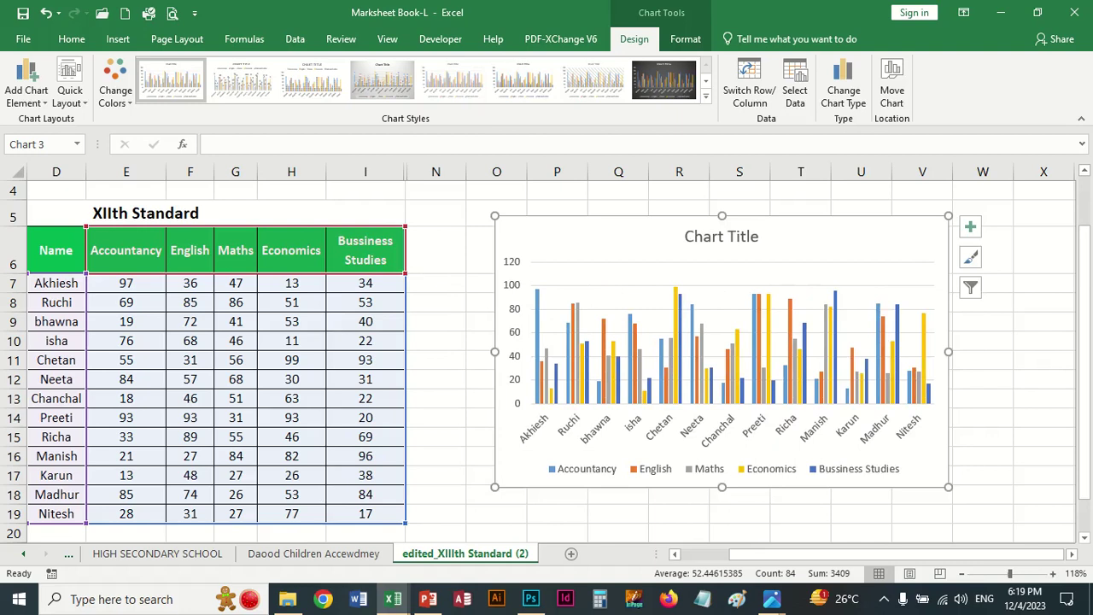
mouse_move(825, 389)
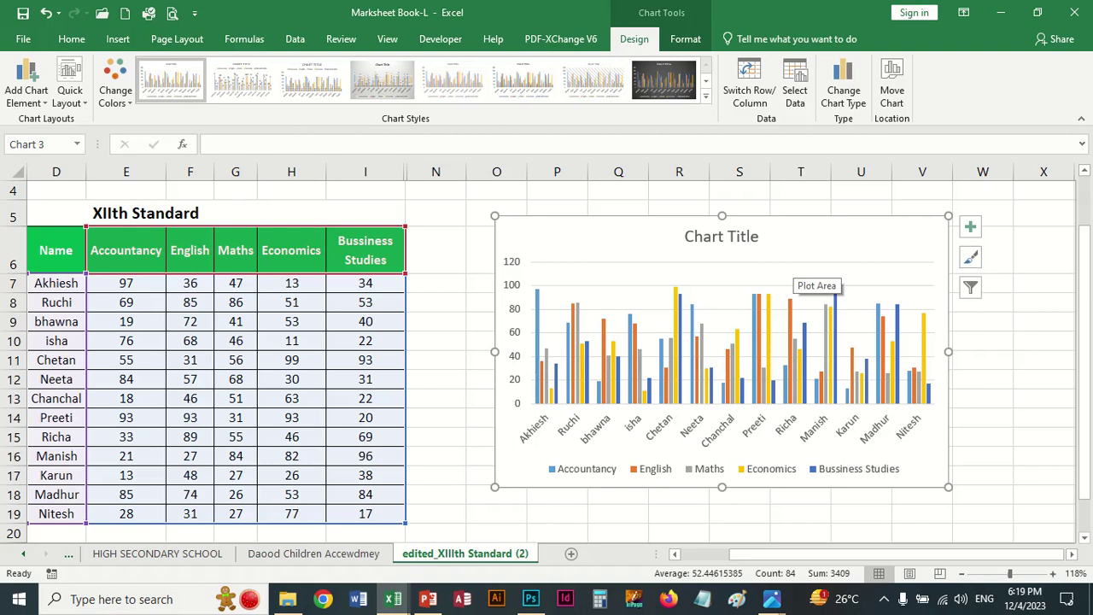
key(Delete)
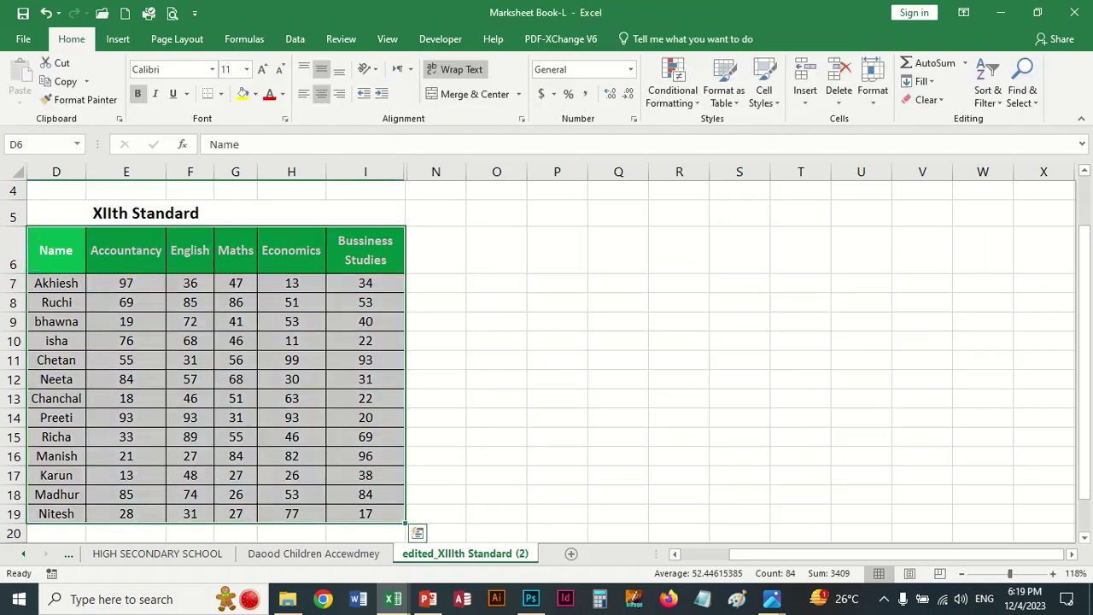
Insert a clustered column chart from D6:G19 and move it right of the table.
click(189, 250)
mouse_move(56, 250)
mouse_down()
mouse_move(190, 341)
mouse_move(236, 513)
mouse_up()
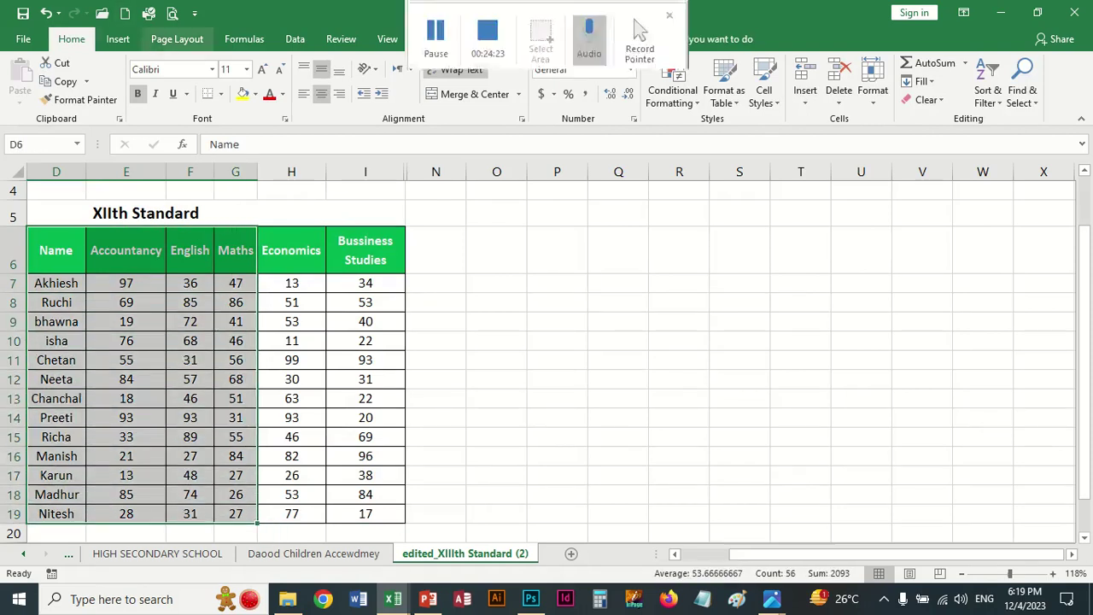
click(118, 38)
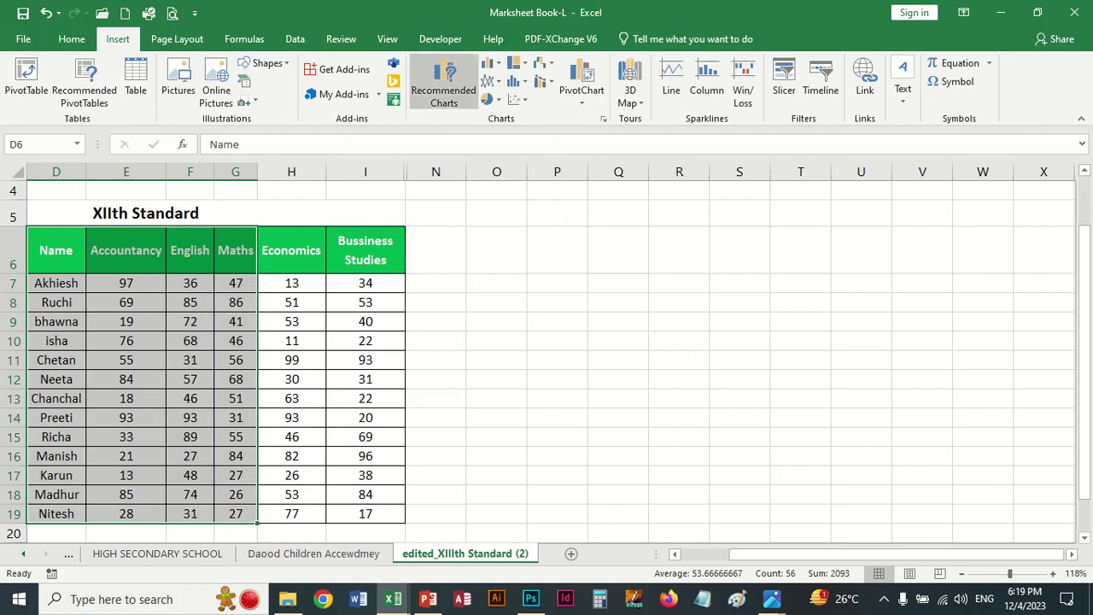
click(488, 62)
click(501, 111)
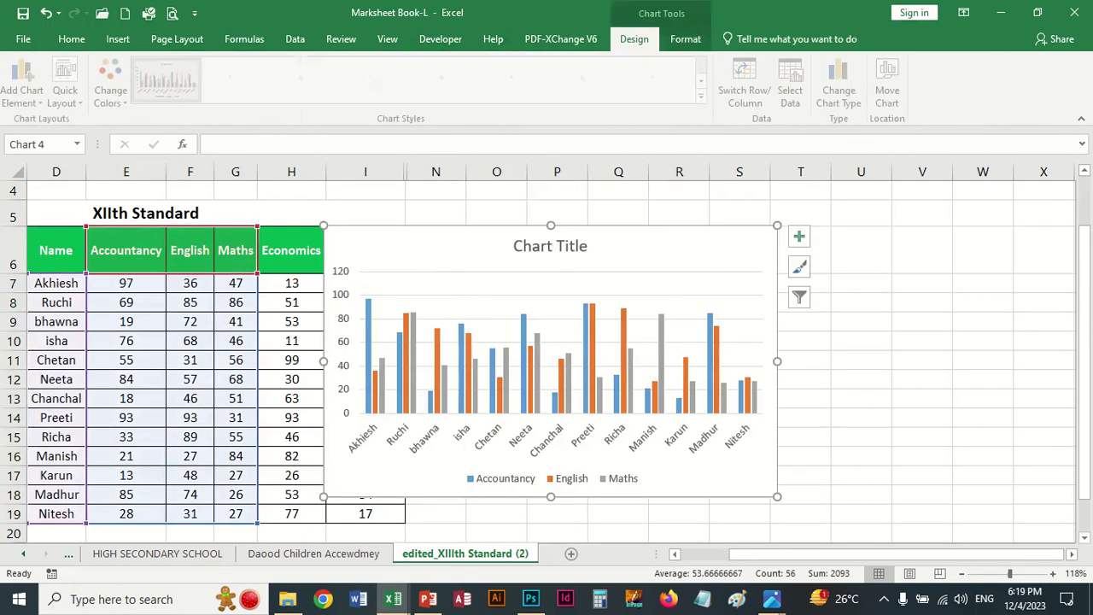
drag(550, 256, 739, 241)
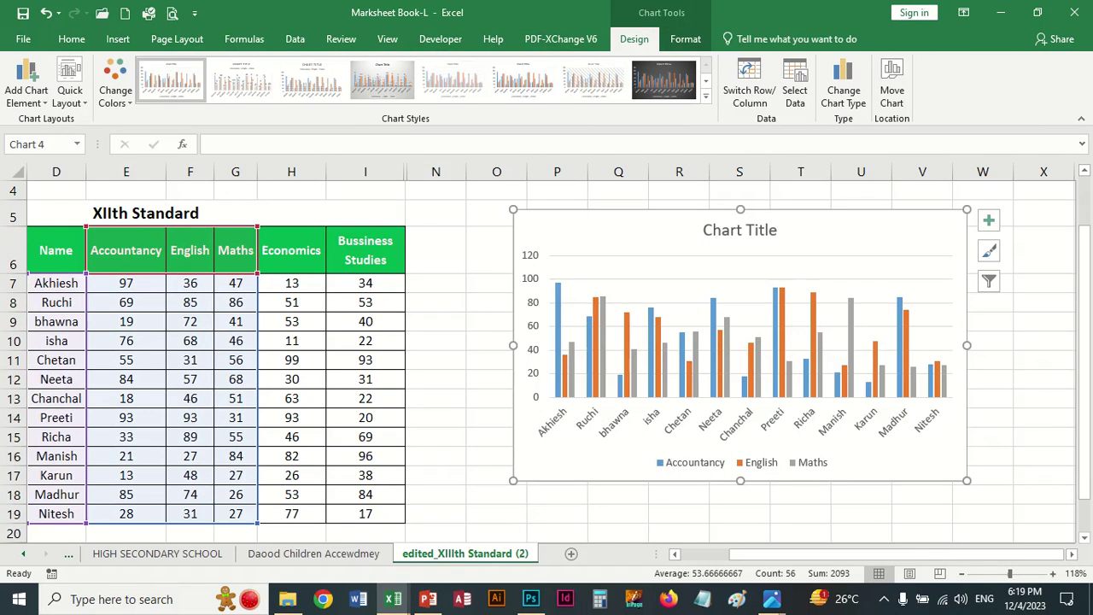
click(558, 359)
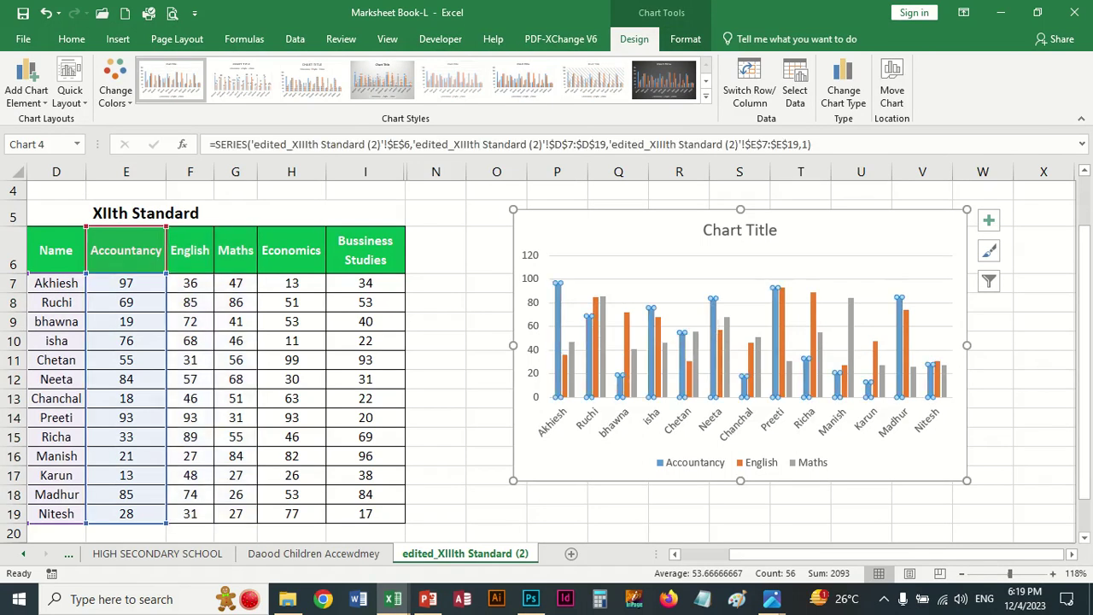
Fill the Accountancy columns with the butterfly picture from Desktop\Flat Icons Images\Animals.
right_click(558, 318)
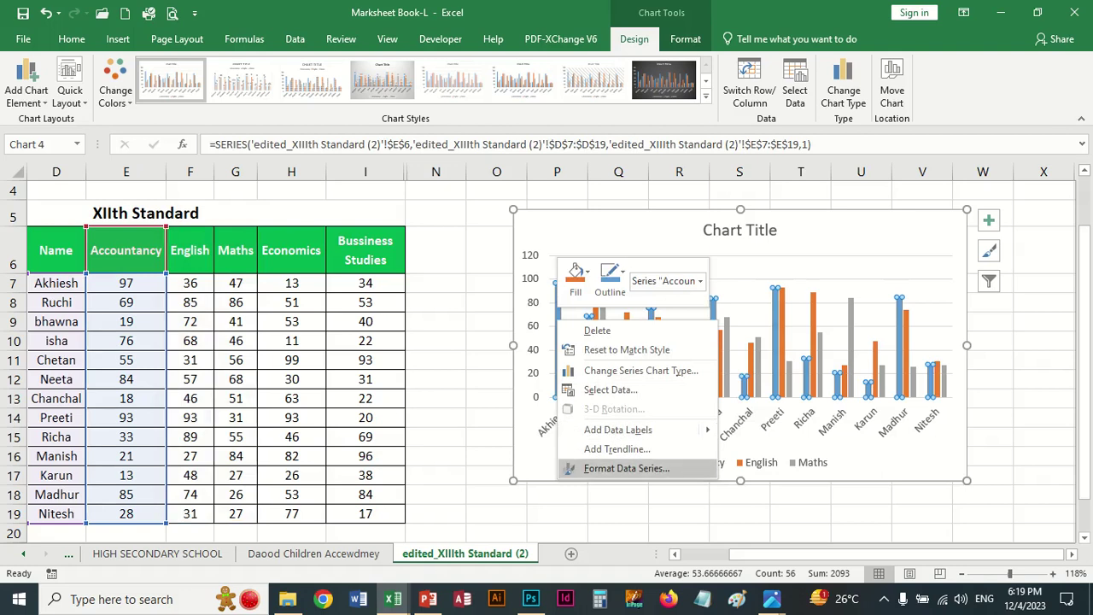
click(625, 468)
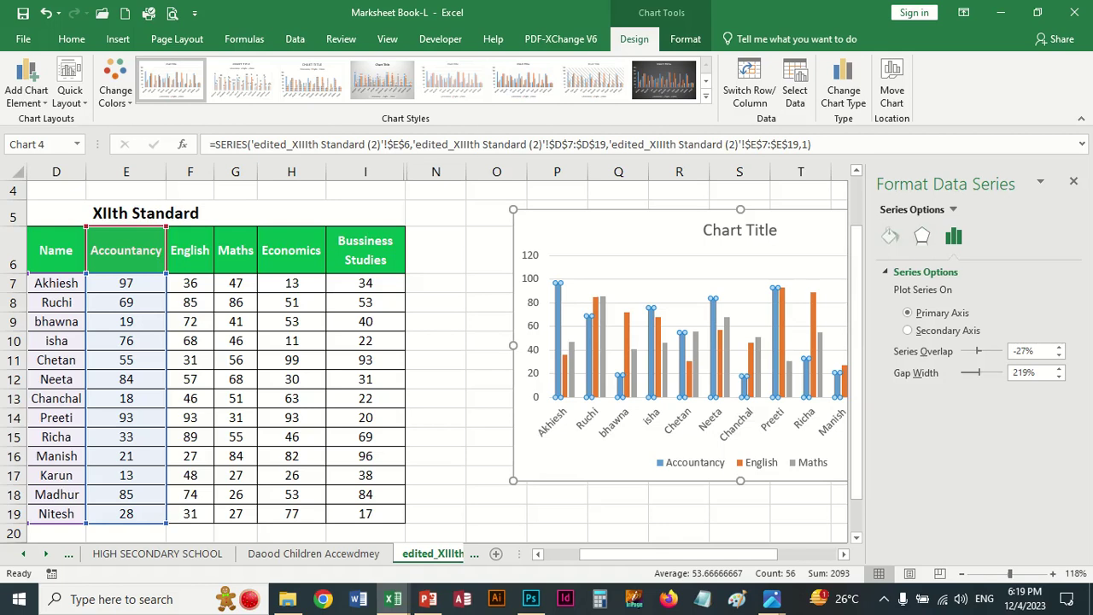
click(890, 235)
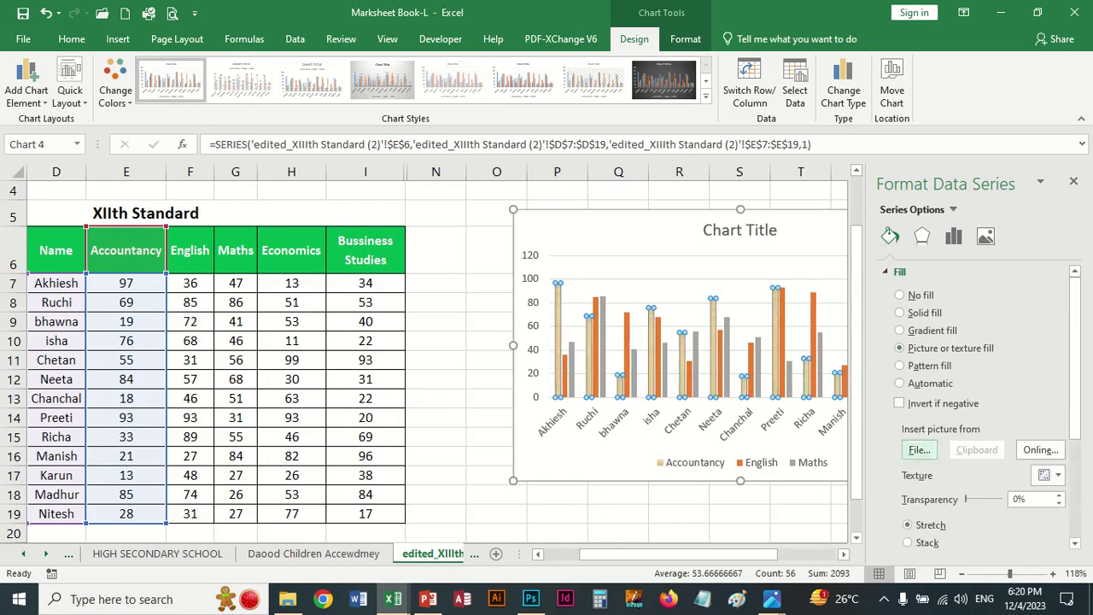
click(919, 450)
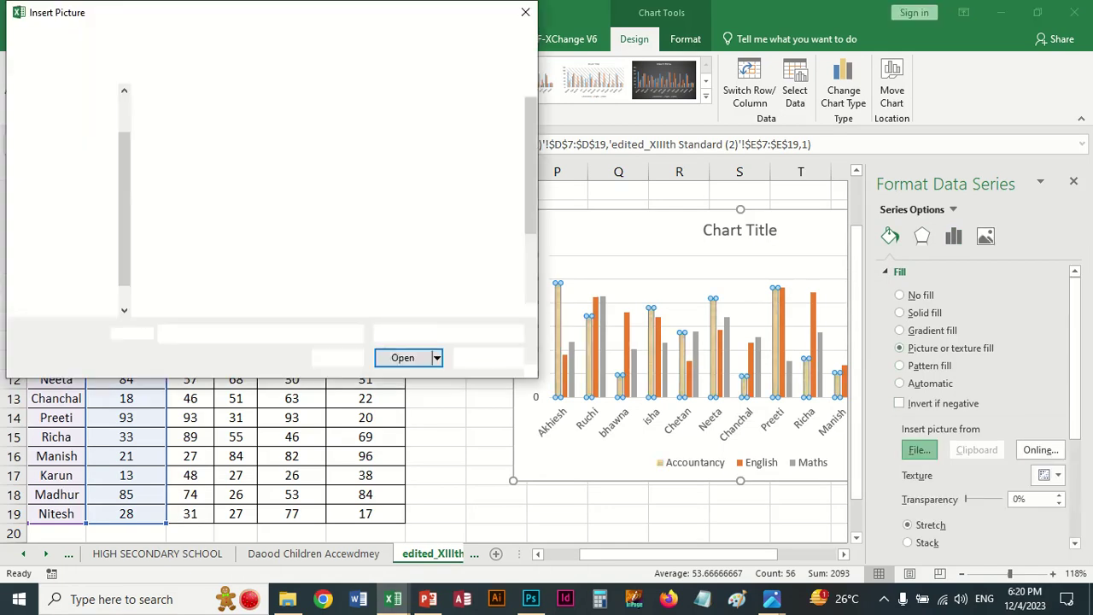
click(66, 163)
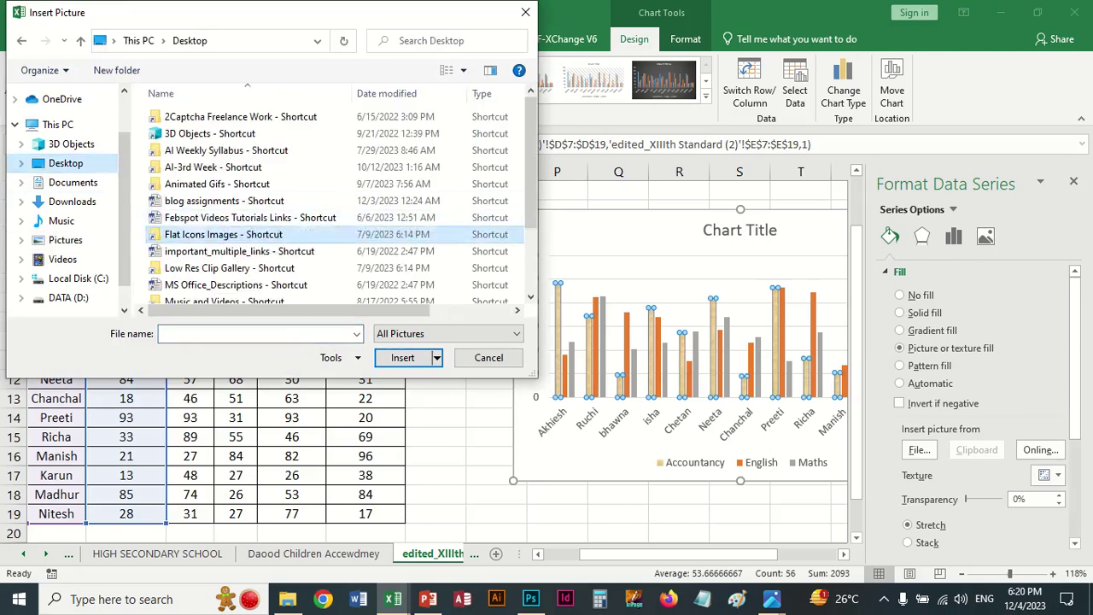
double_click(224, 234)
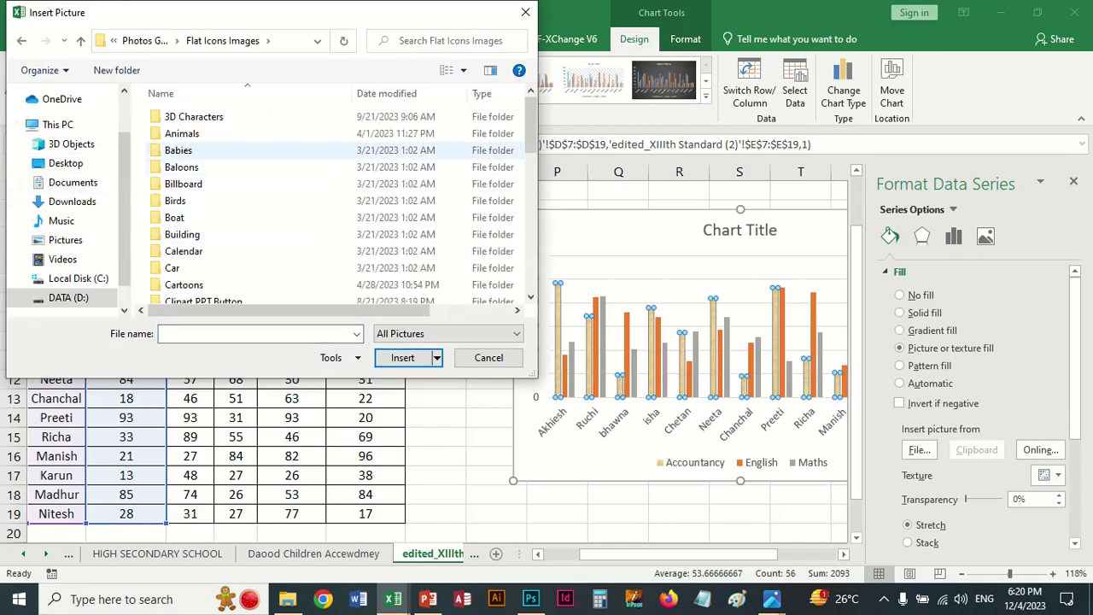
double_click(182, 134)
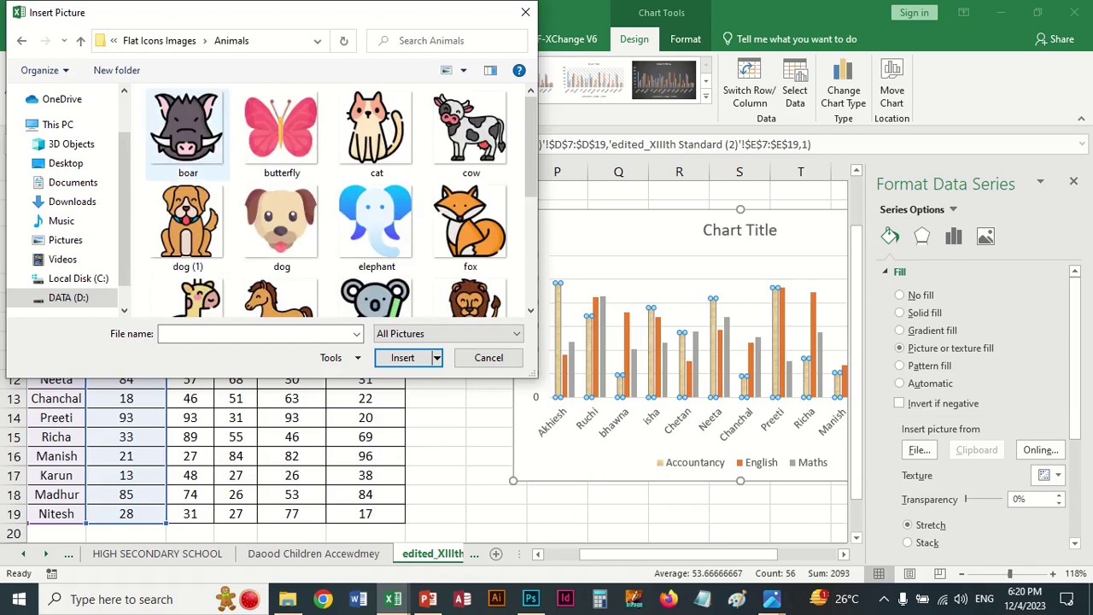
double_click(282, 128)
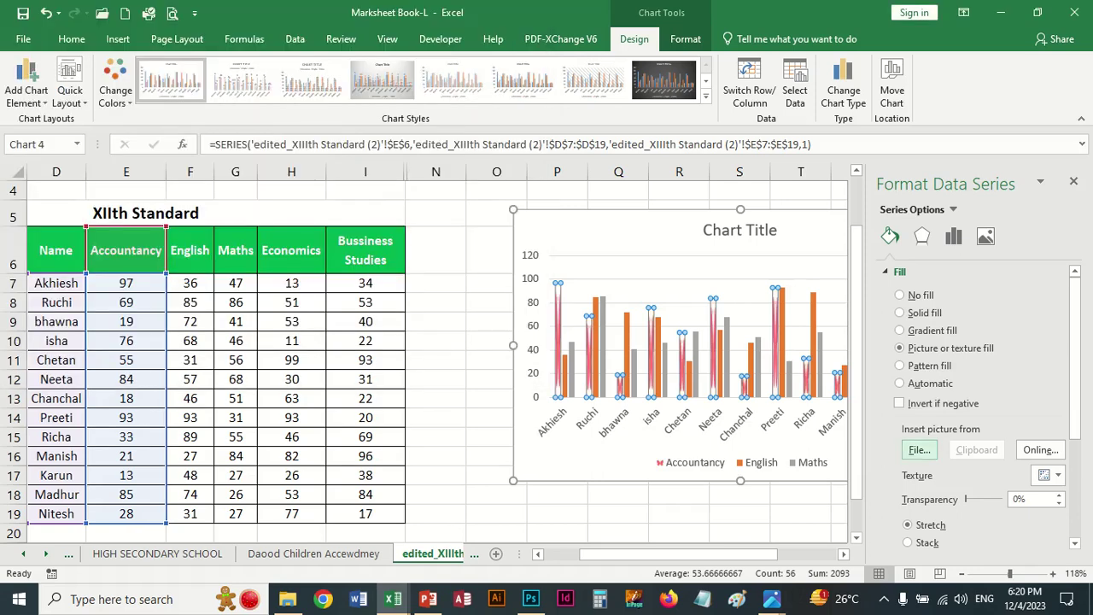
mouse_move(726, 386)
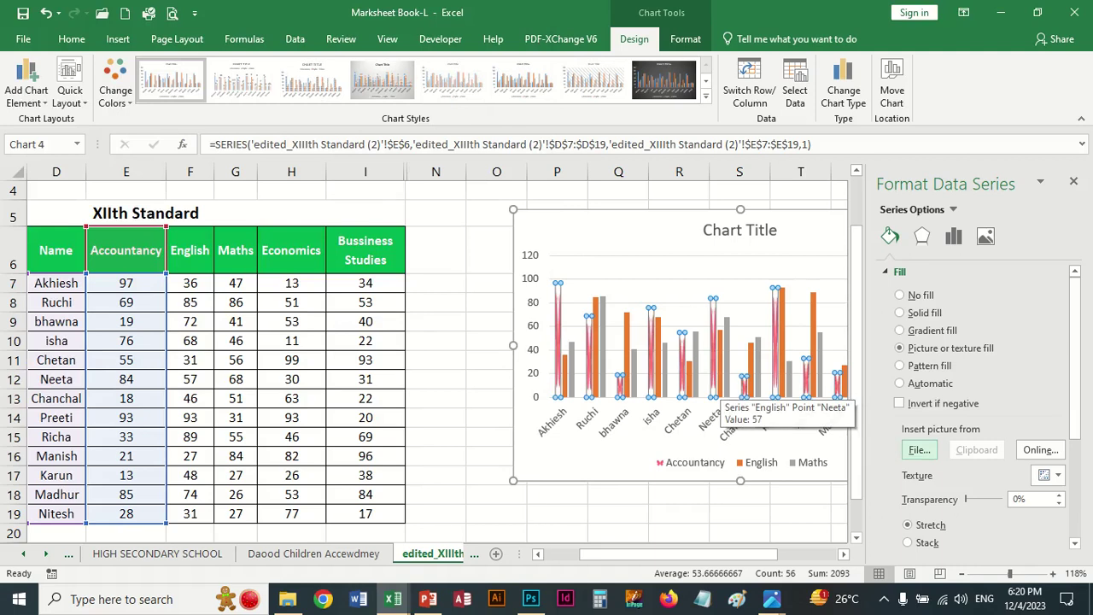
Stack the butterfly icons in the Accountancy columns, scaled at 50 units per picture.
click(926, 542)
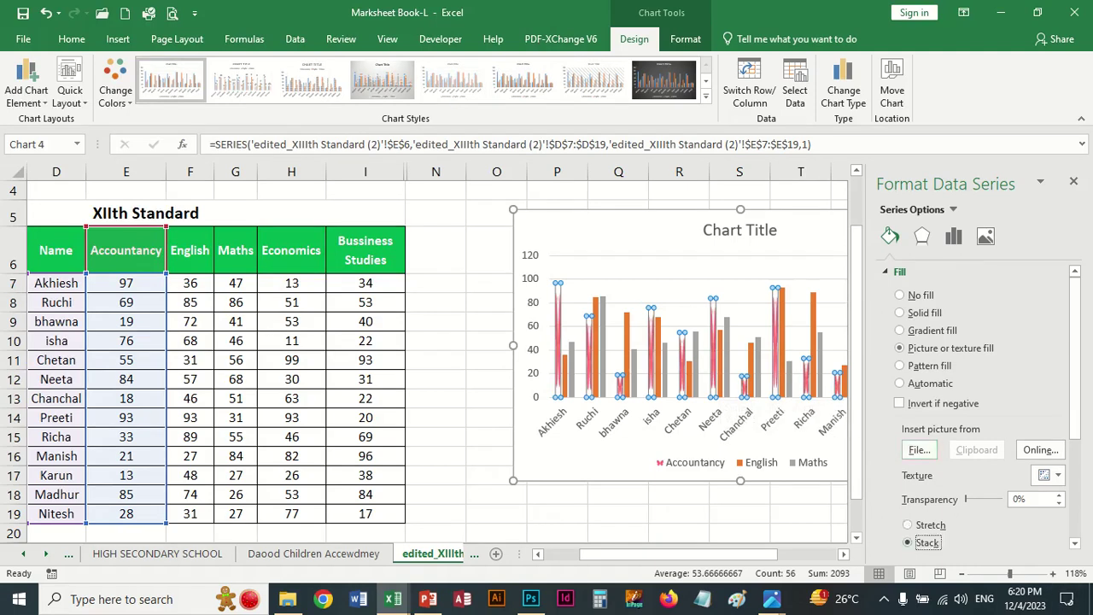
scroll(926, 542, down, 1)
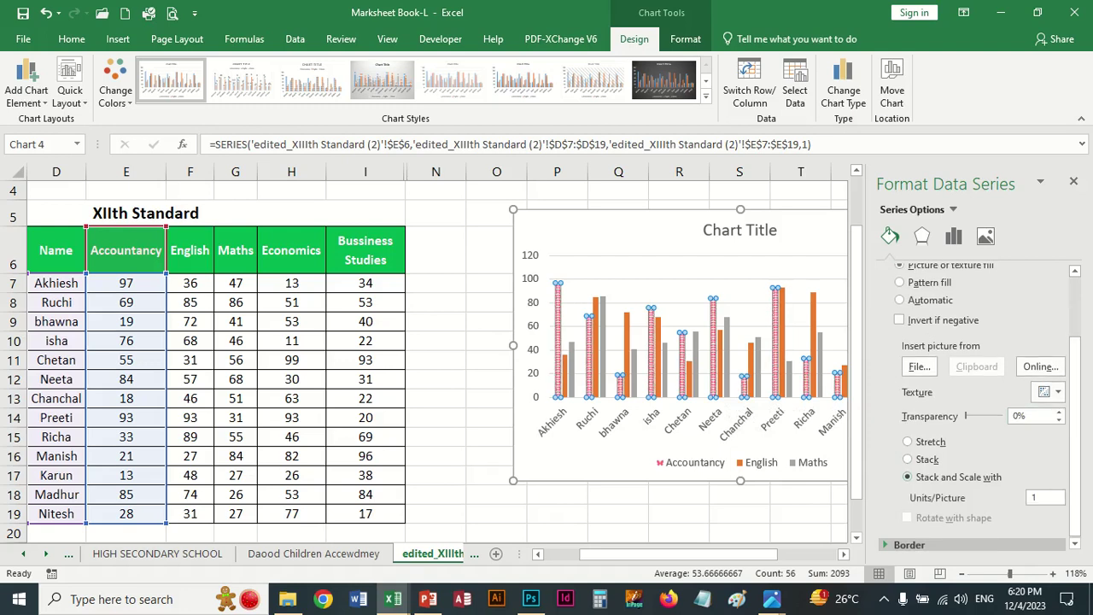
click(907, 476)
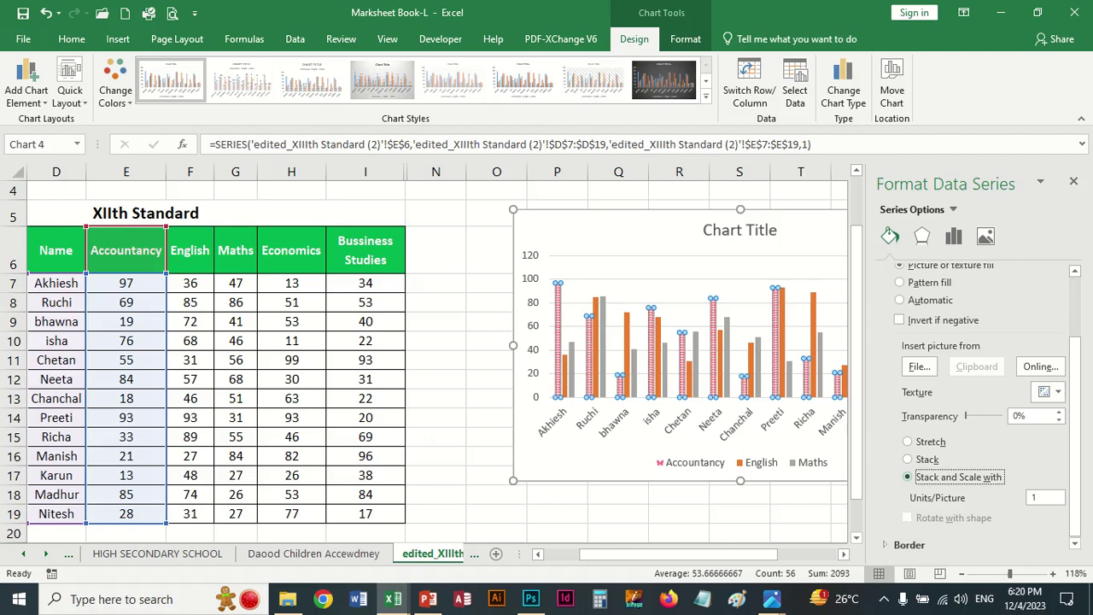
key(Tab)
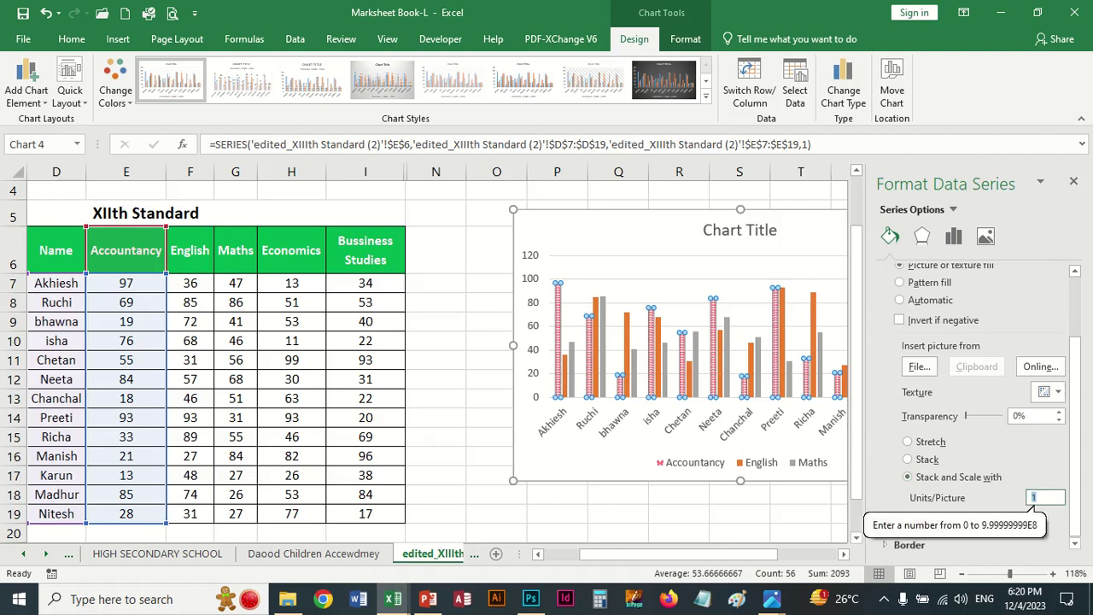
text(2)
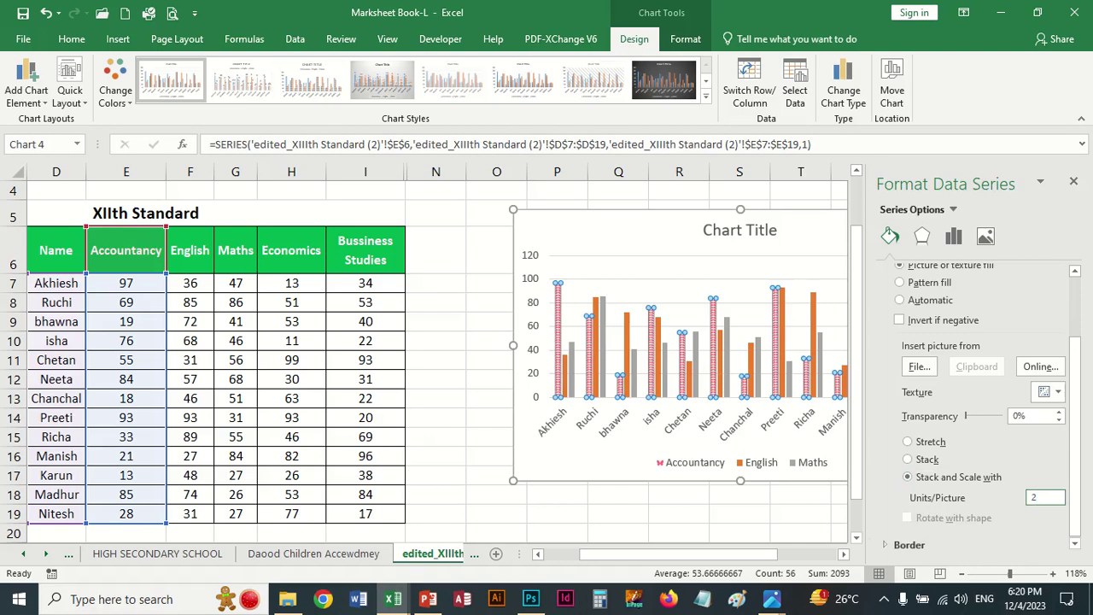
text(3)
key(Return)
key(Tab)
key(shift+Tab)
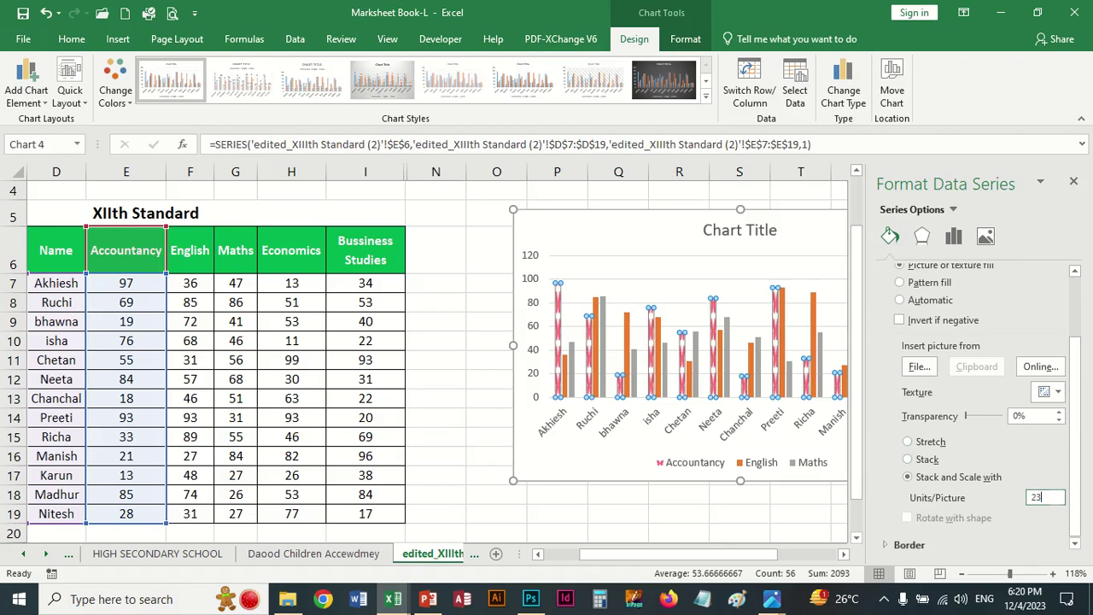
text(1)
text(0)
key(BackSpace)
key(BackSpace)
text(50)
key(Return)
key(Escape)
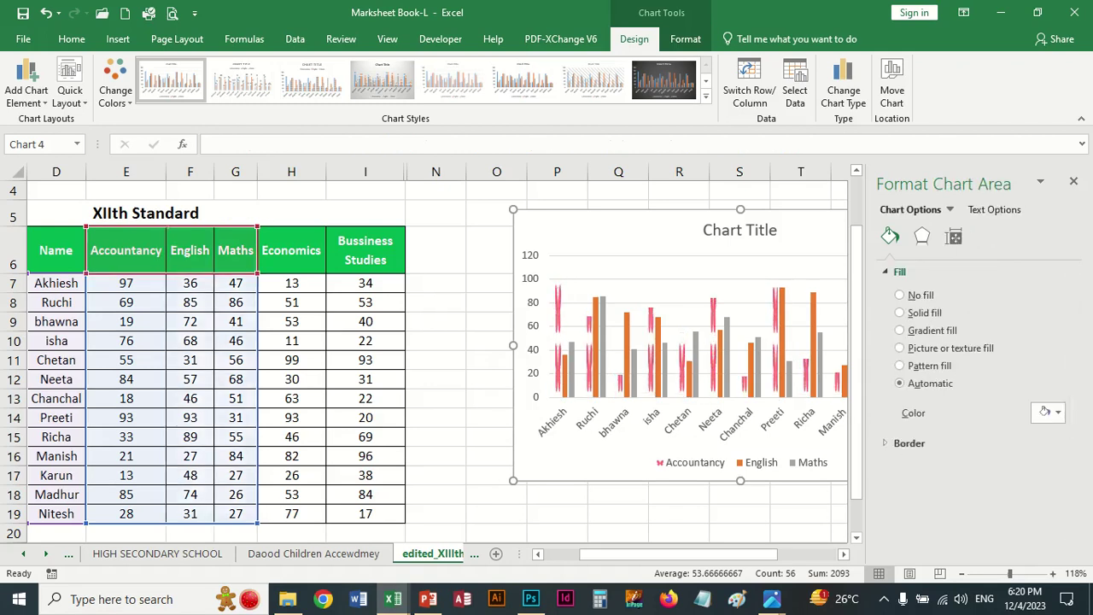
Select the English data series in the chart.
click(720, 359)
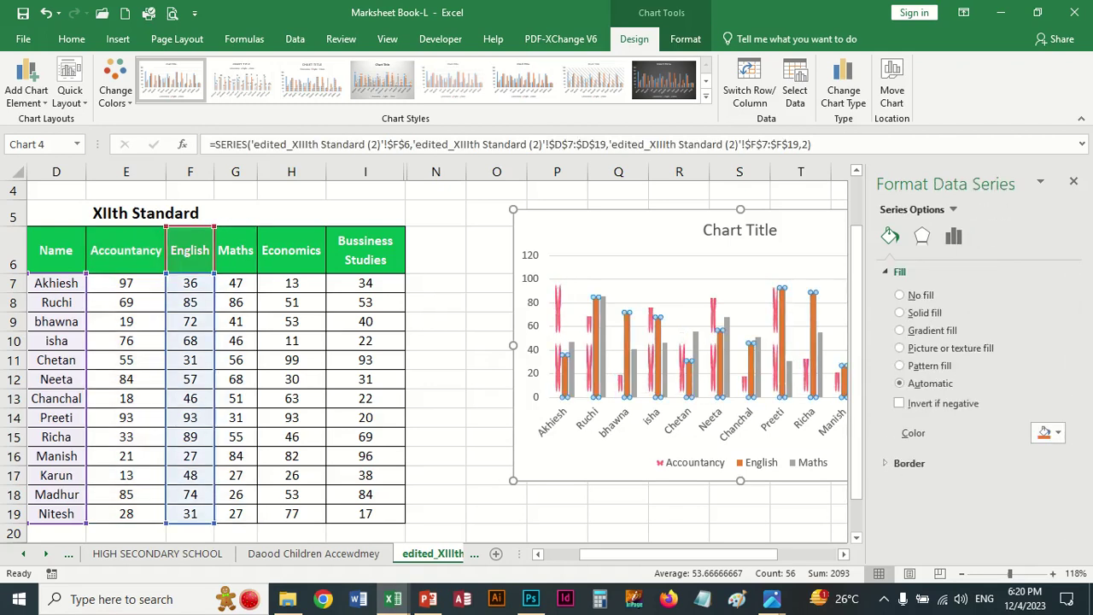
click(713, 351)
click(899, 348)
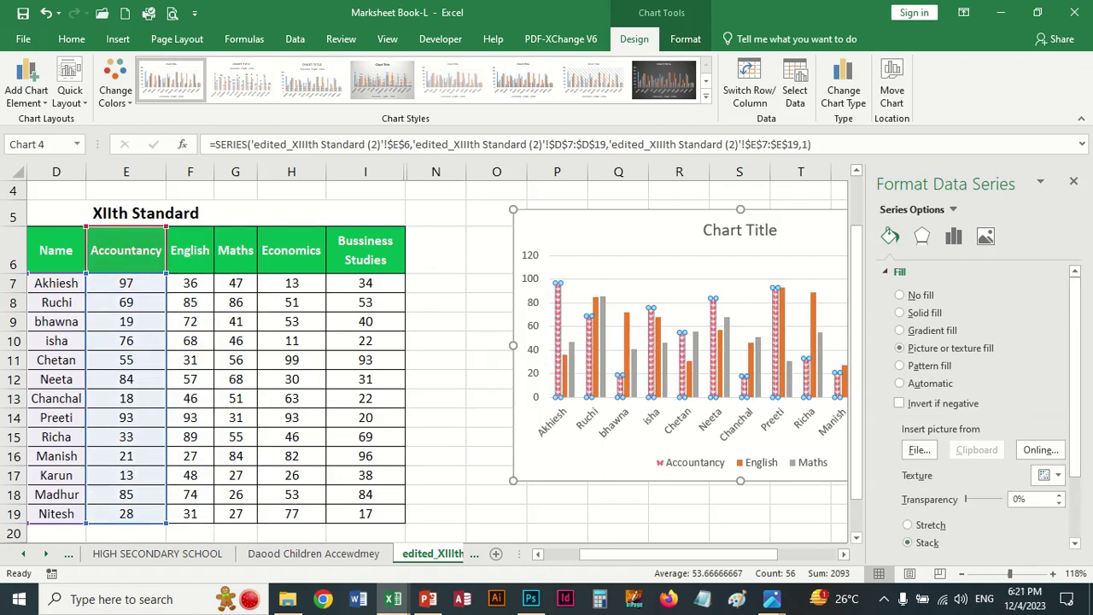
key(Down)
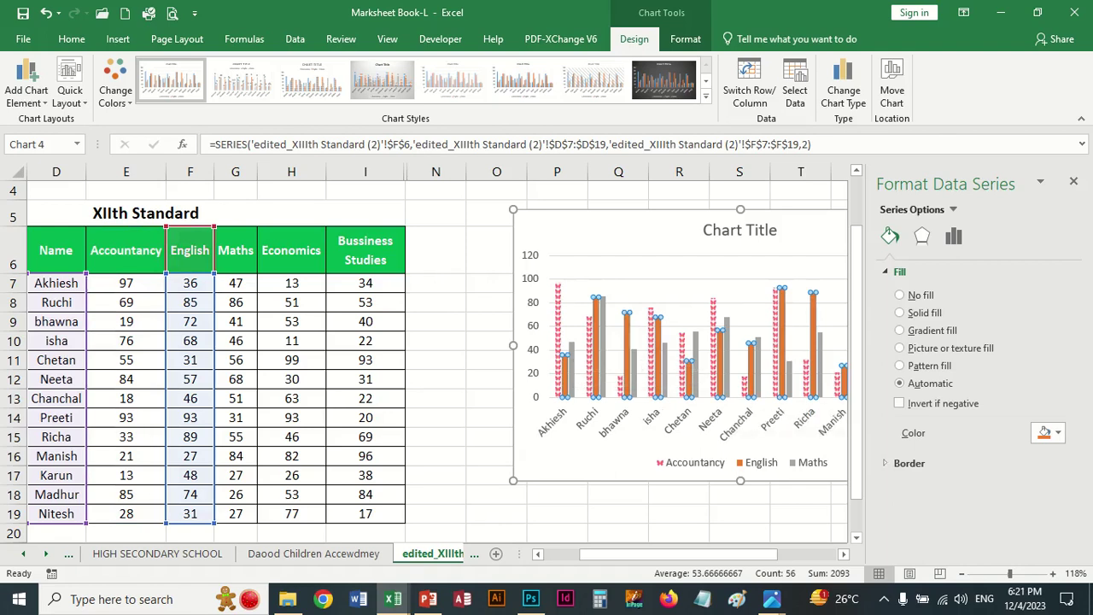
Fill the English columns with the whale picture, stacked rather than stretched.
click(899, 347)
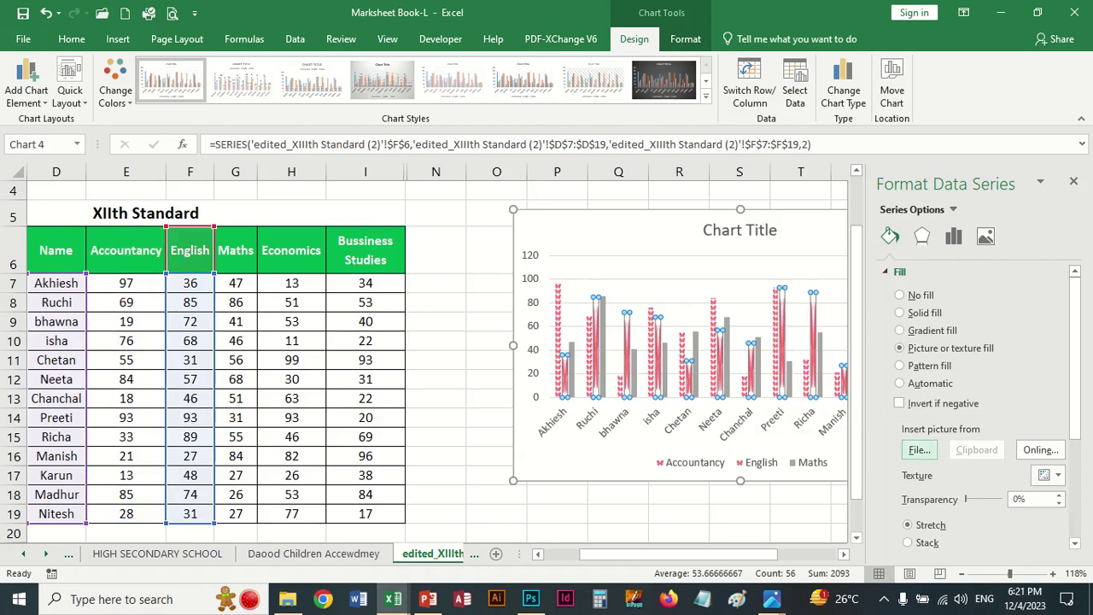
click(919, 449)
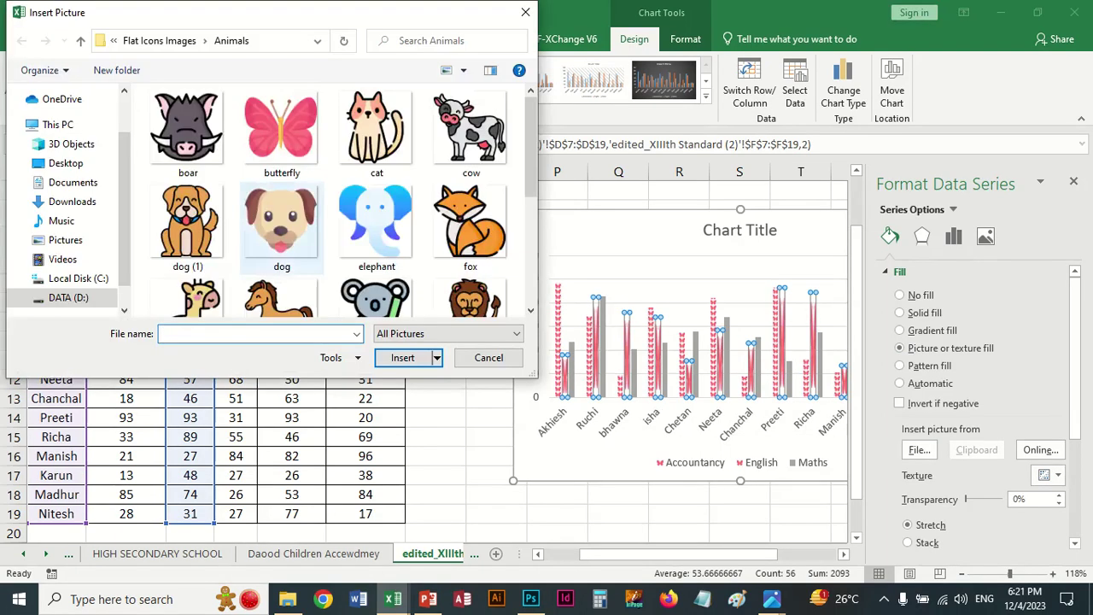
scroll(329, 201, down, 3)
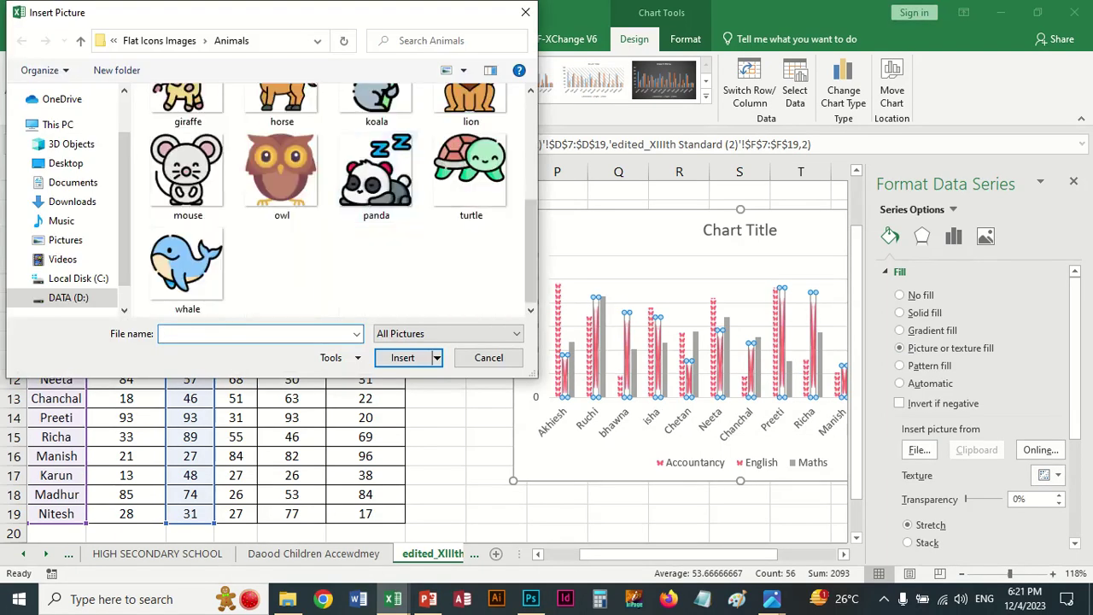
scroll(376, 222, up, 1)
scroll(376, 222, down, 1)
double_click(187, 256)
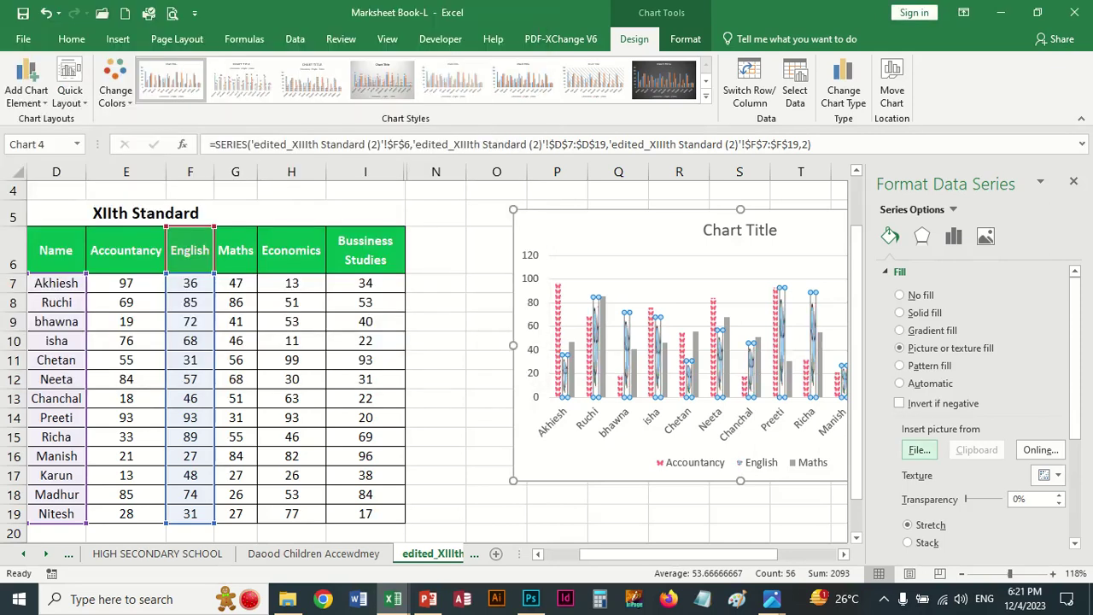
click(907, 543)
scroll(907, 542, down, 1)
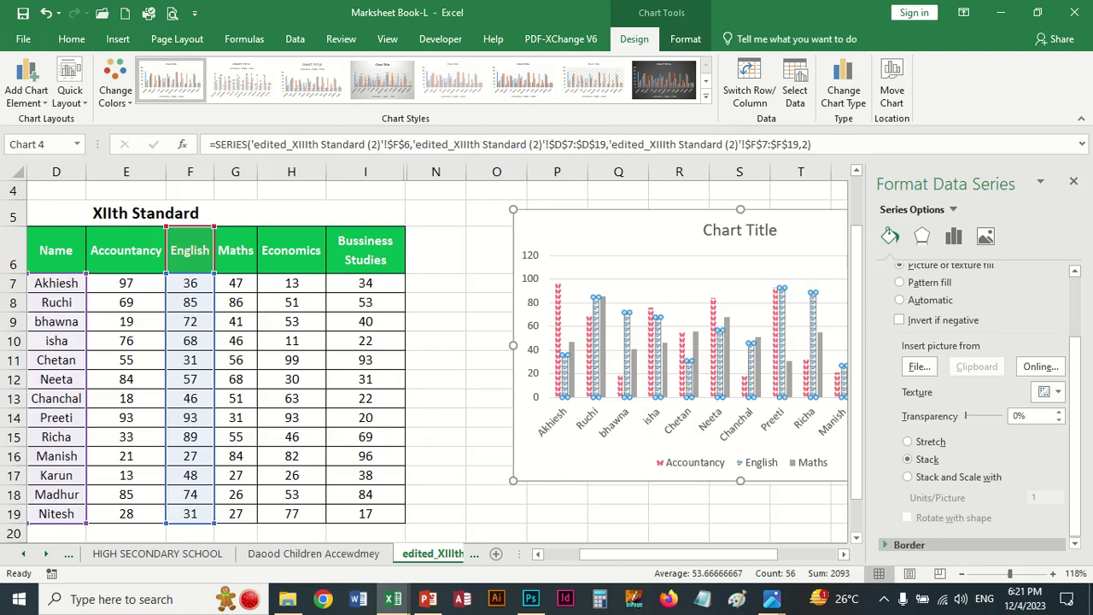
key(Down)
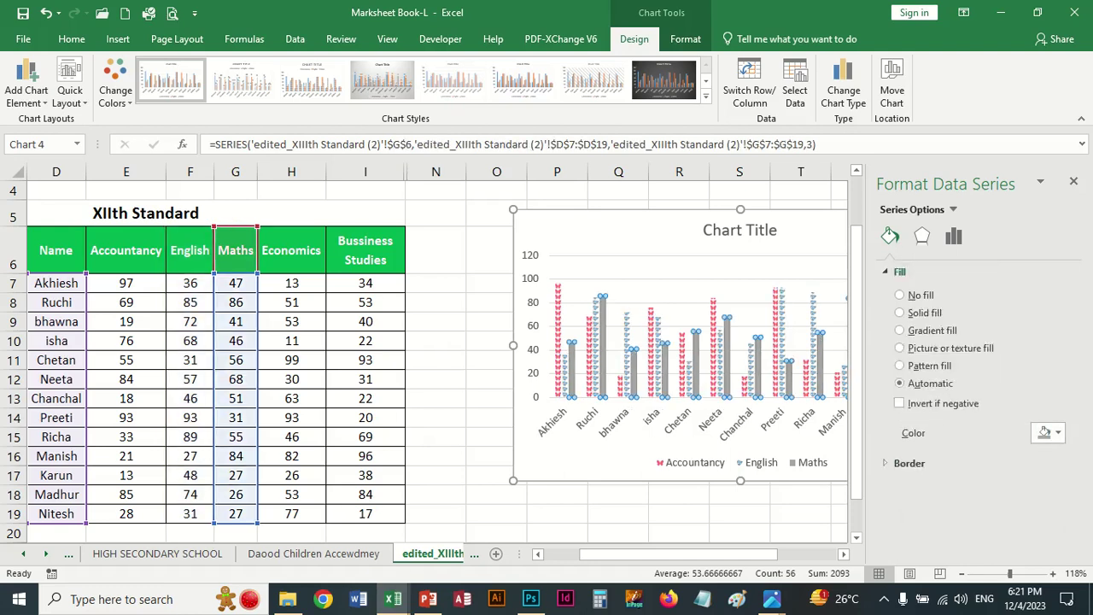
Give the Maths columns a stacked dog (1) picture fill, then select the category axis.
click(900, 347)
click(919, 449)
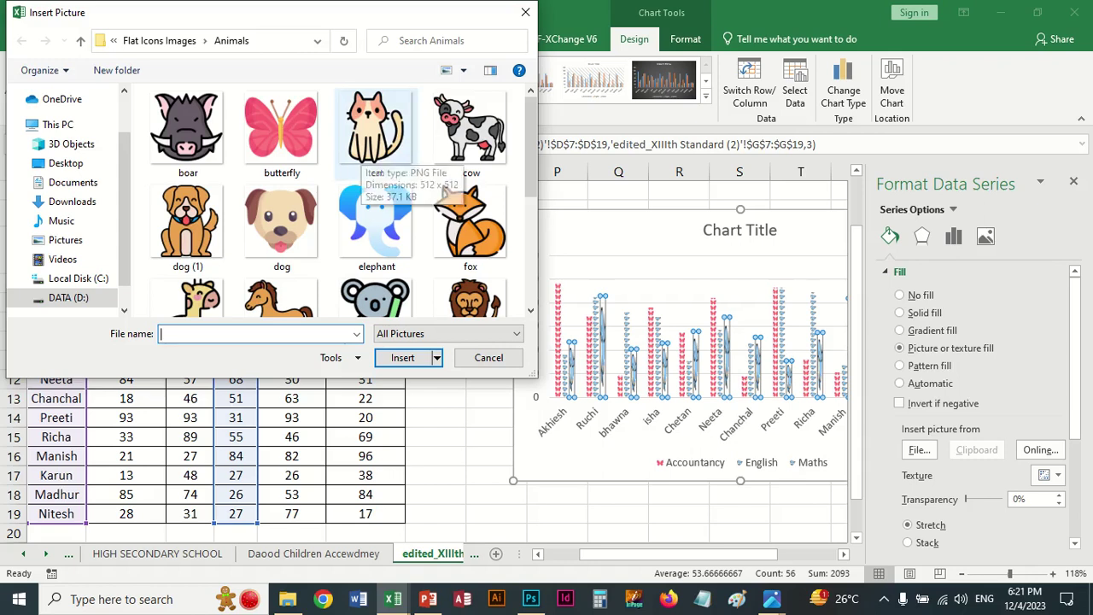
double_click(188, 222)
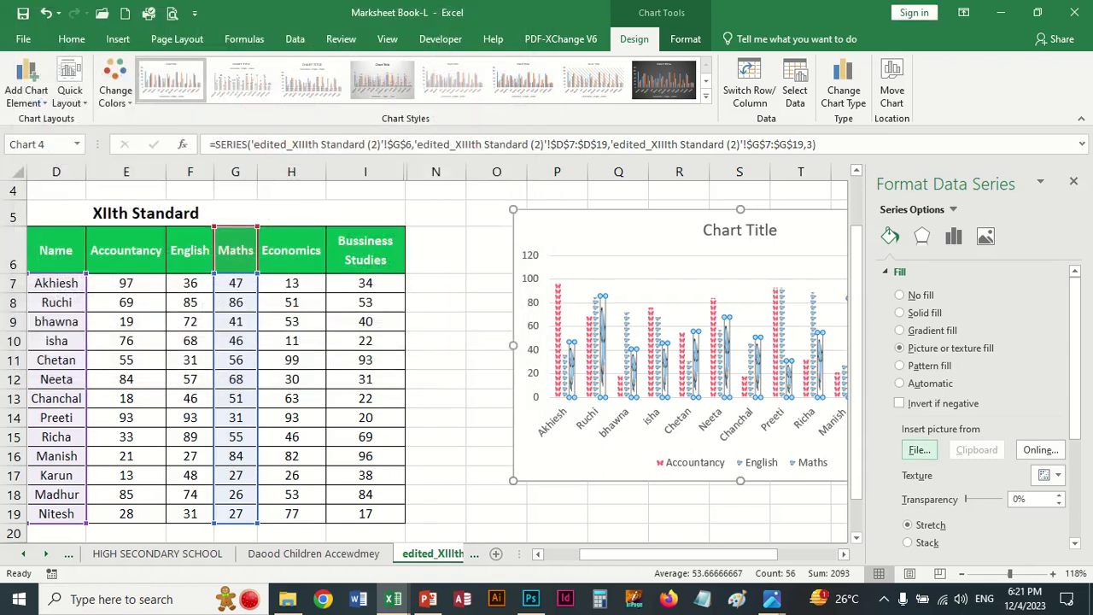
click(908, 543)
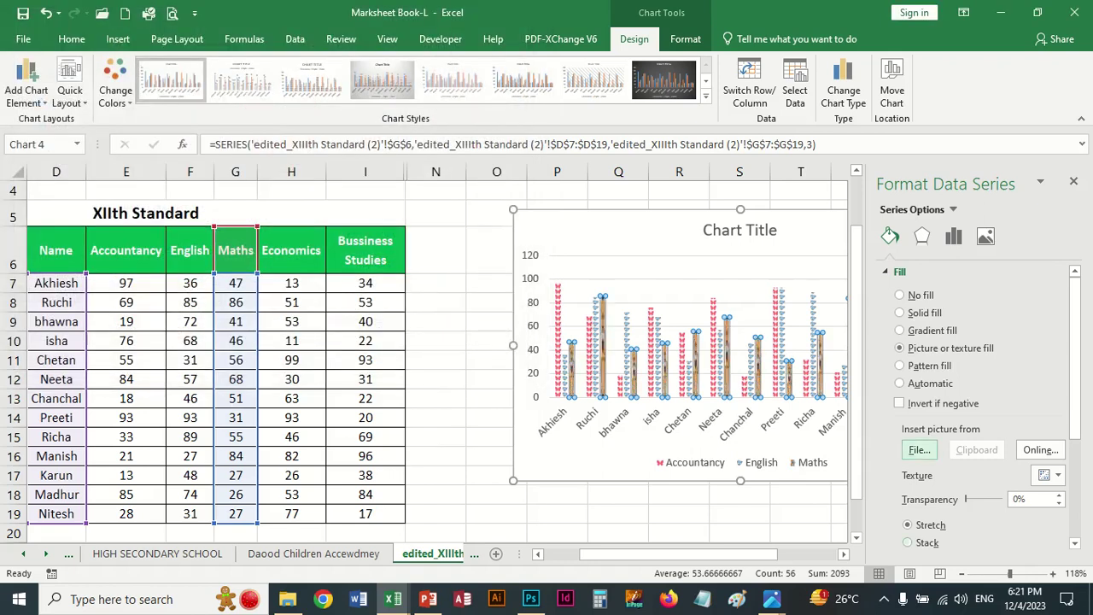
scroll(908, 542, down, 2)
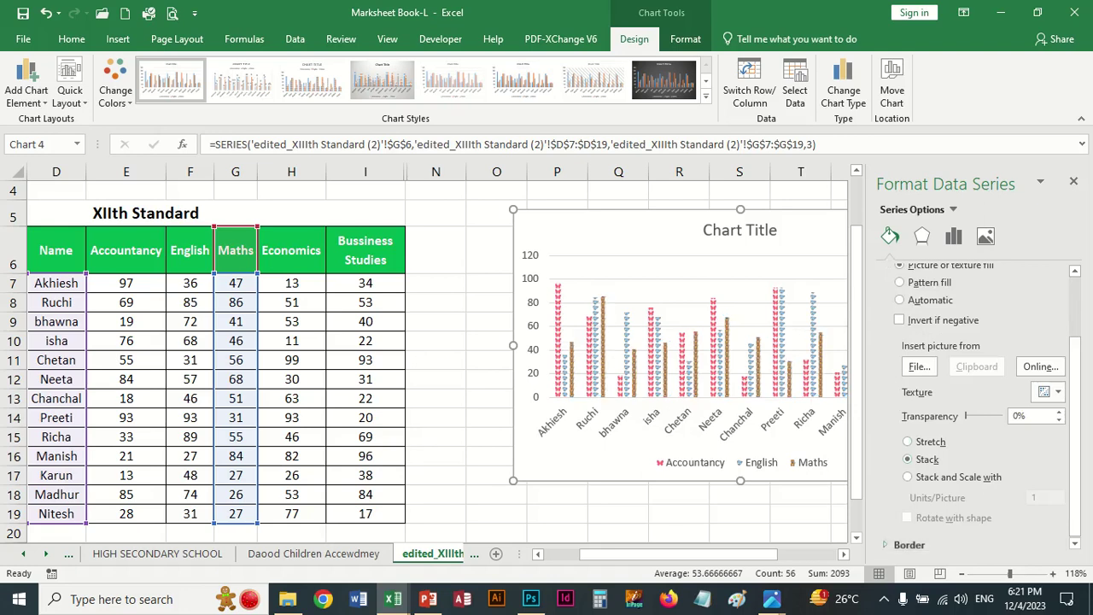
key(Escape)
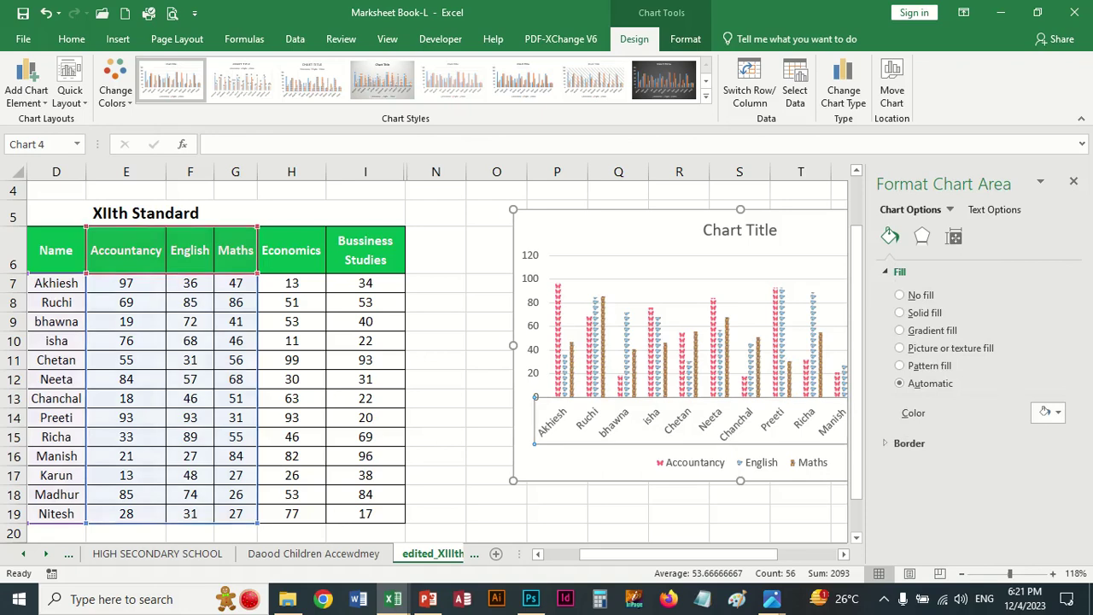
click(649, 418)
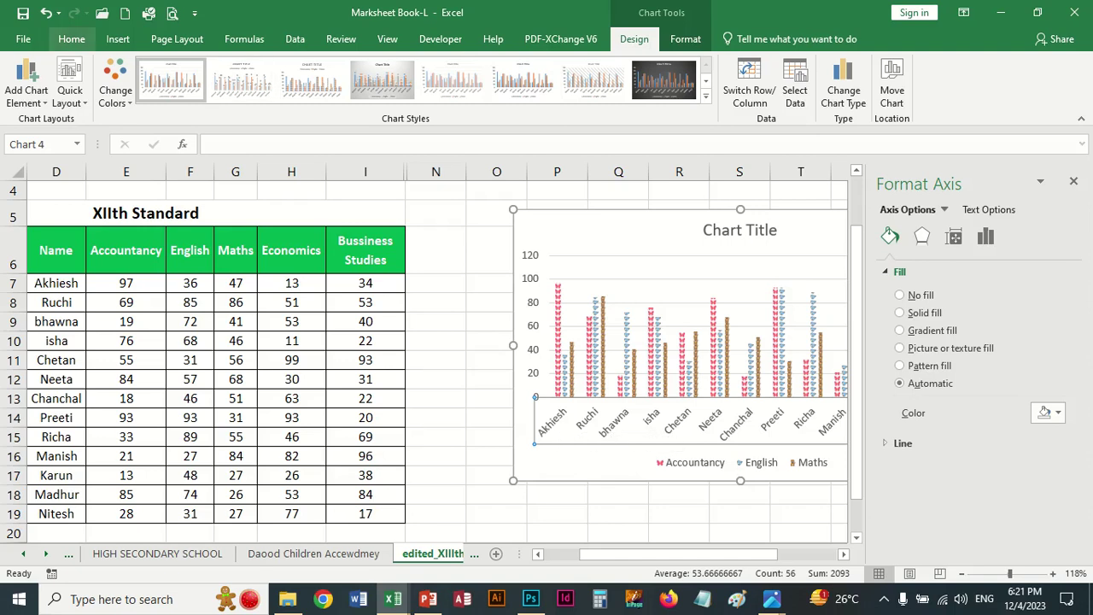
Rotate the student-name axis labels to read upward and nudge the chart left.
click(71, 38)
click(369, 68)
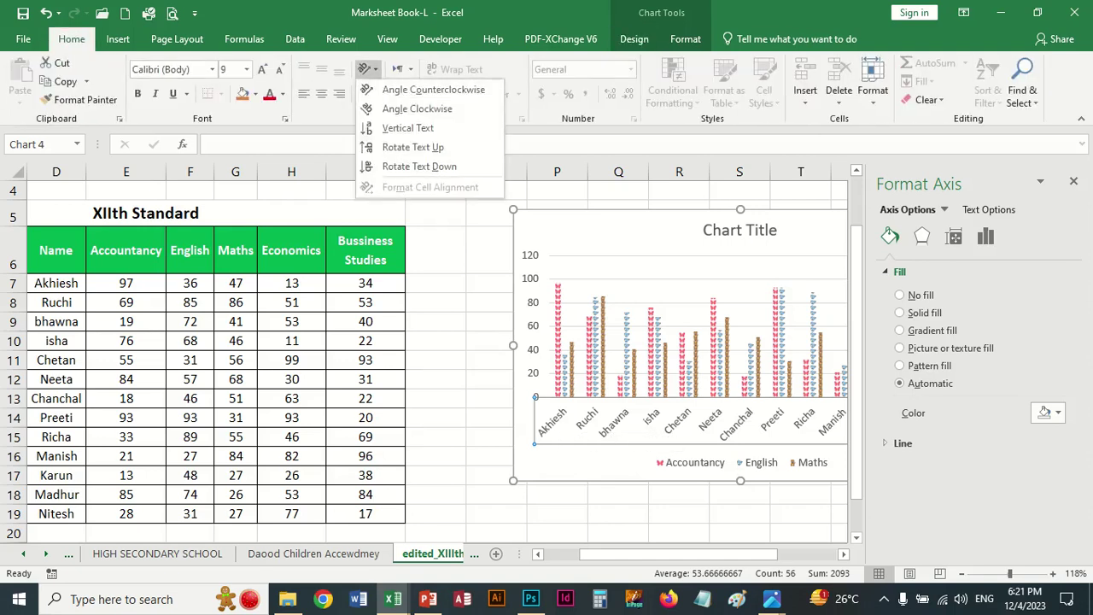
click(413, 147)
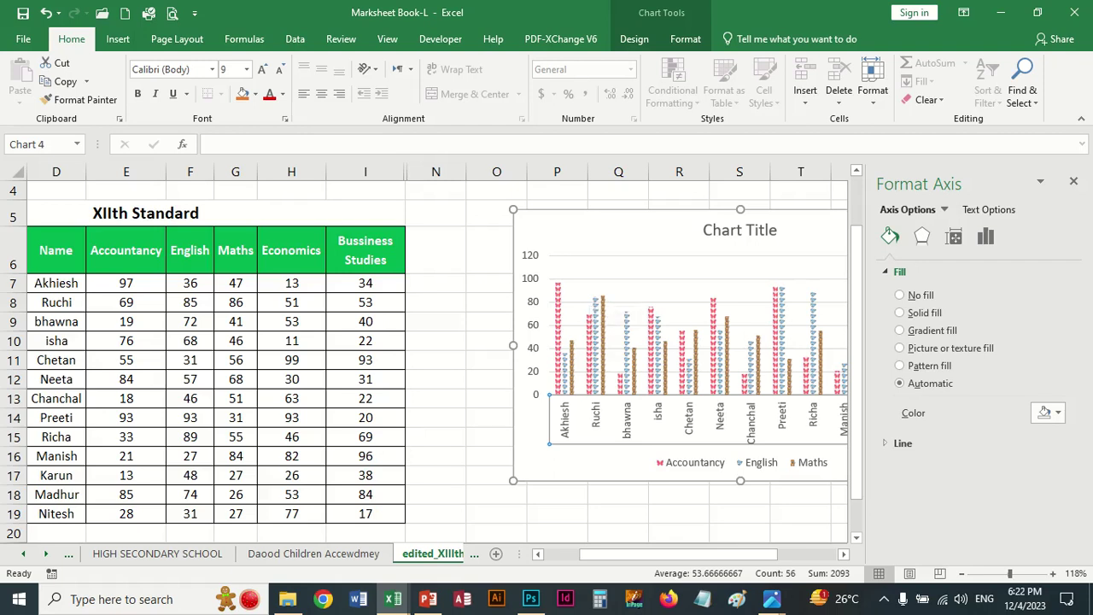
drag(643, 250, 571, 251)
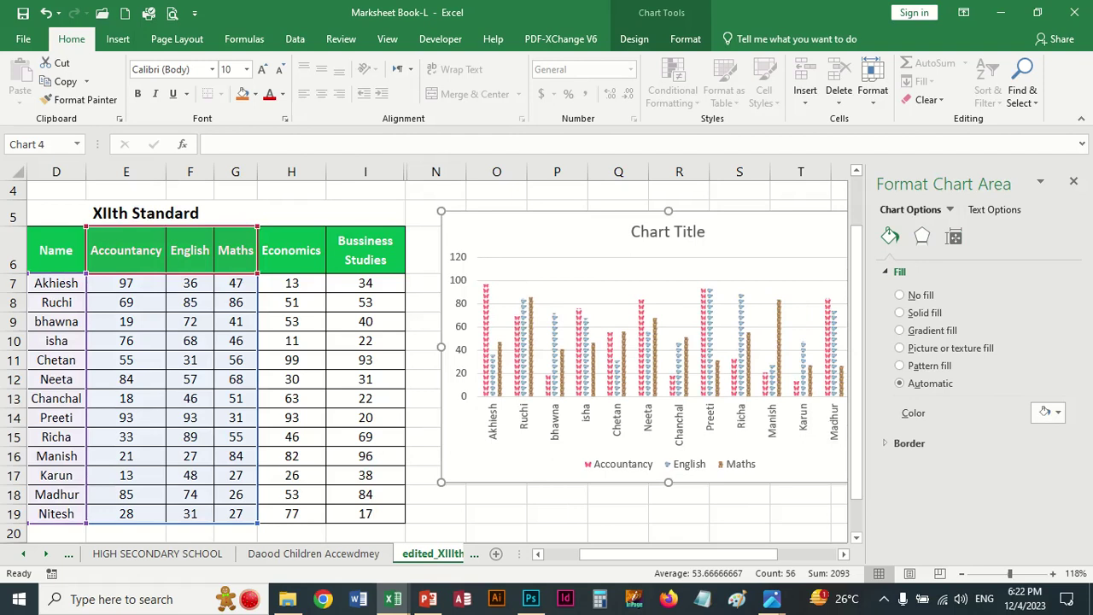
Fill the chart area light green and the plot area a medium-light green.
click(1073, 181)
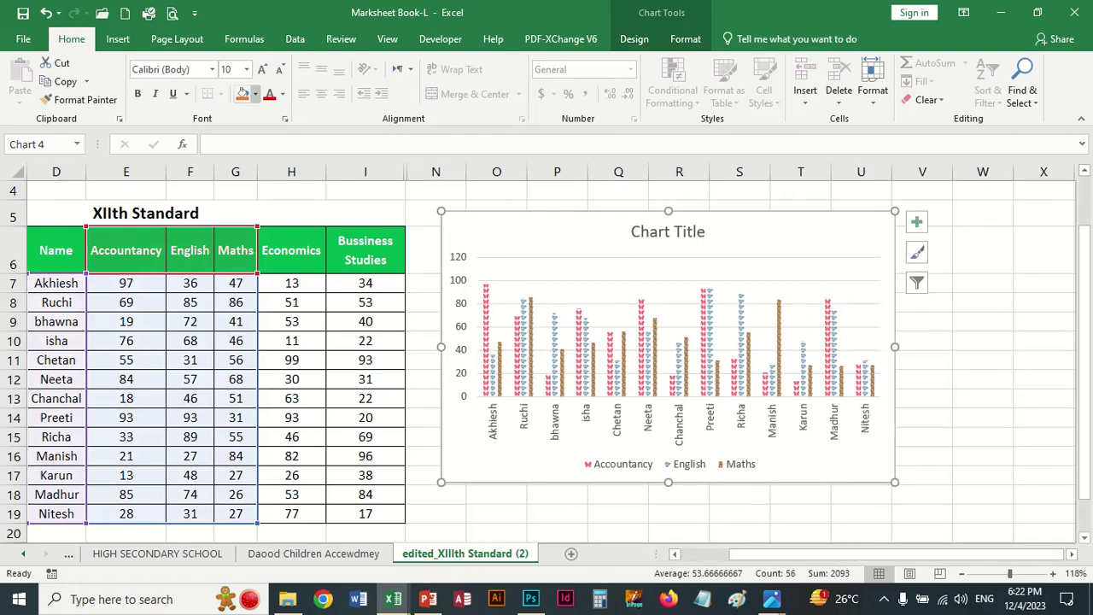
click(254, 94)
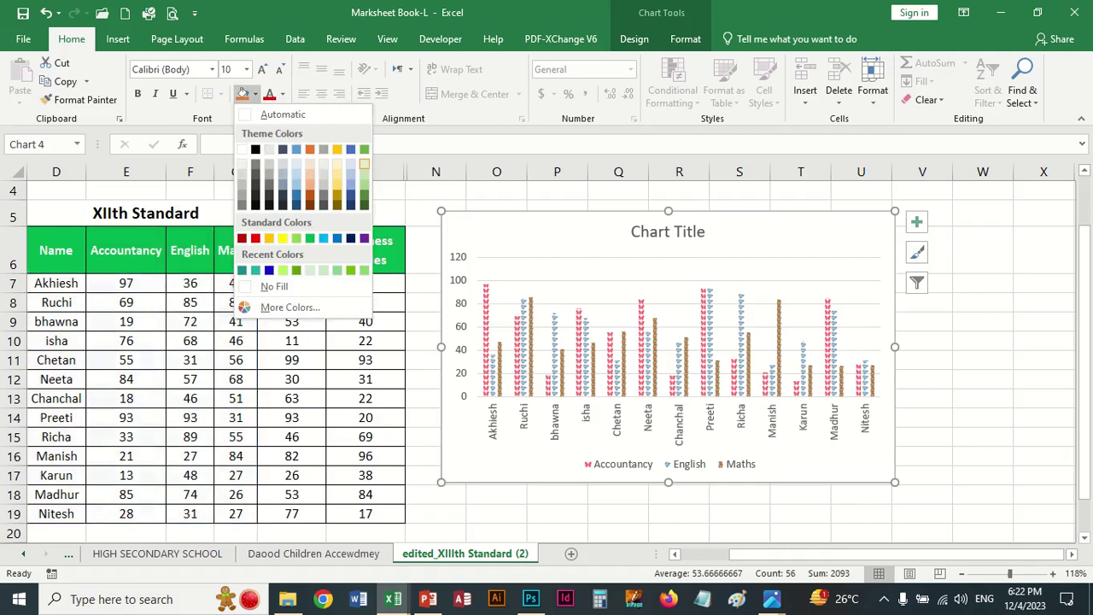
click(364, 162)
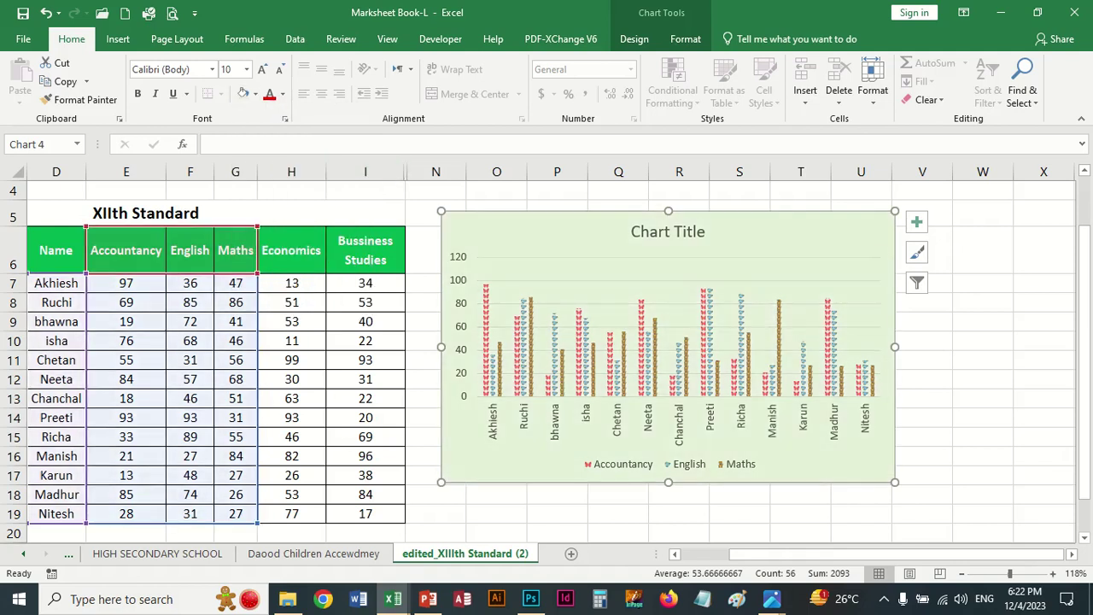
click(846, 273)
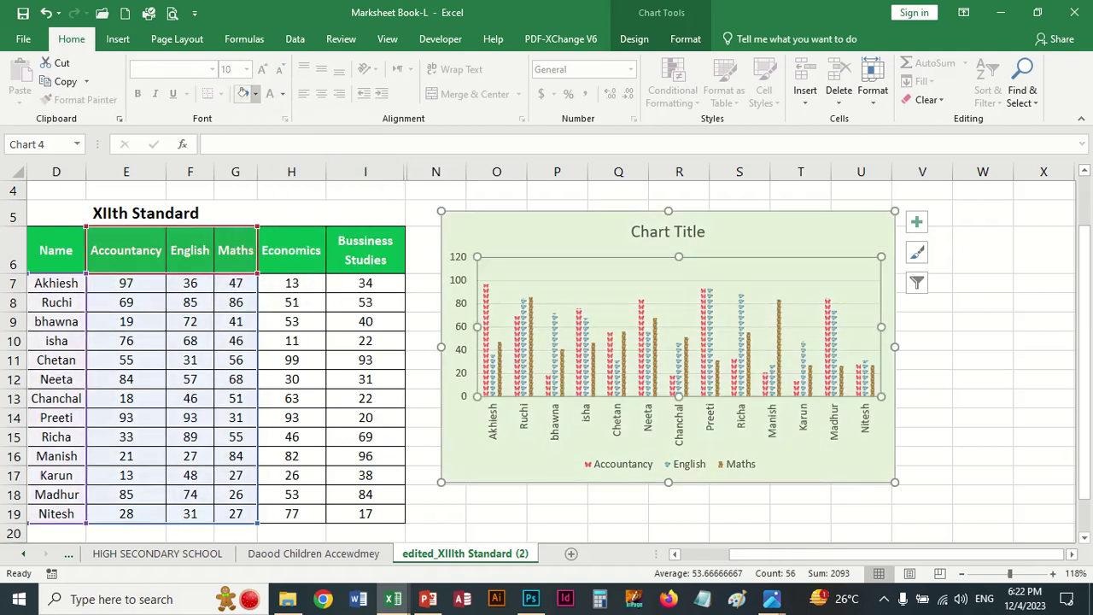
click(255, 94)
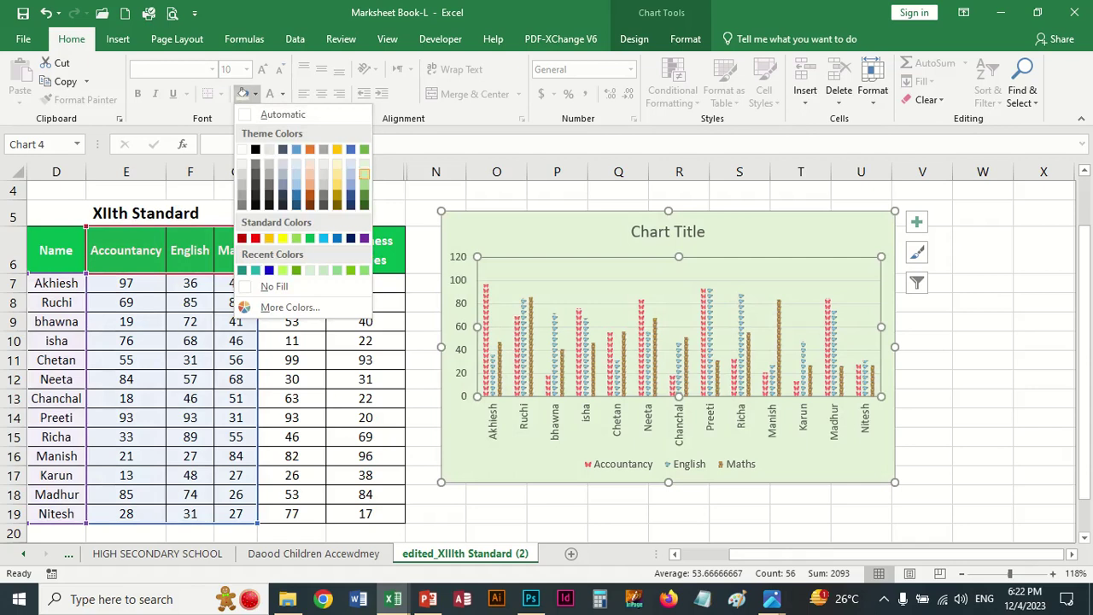
click(364, 175)
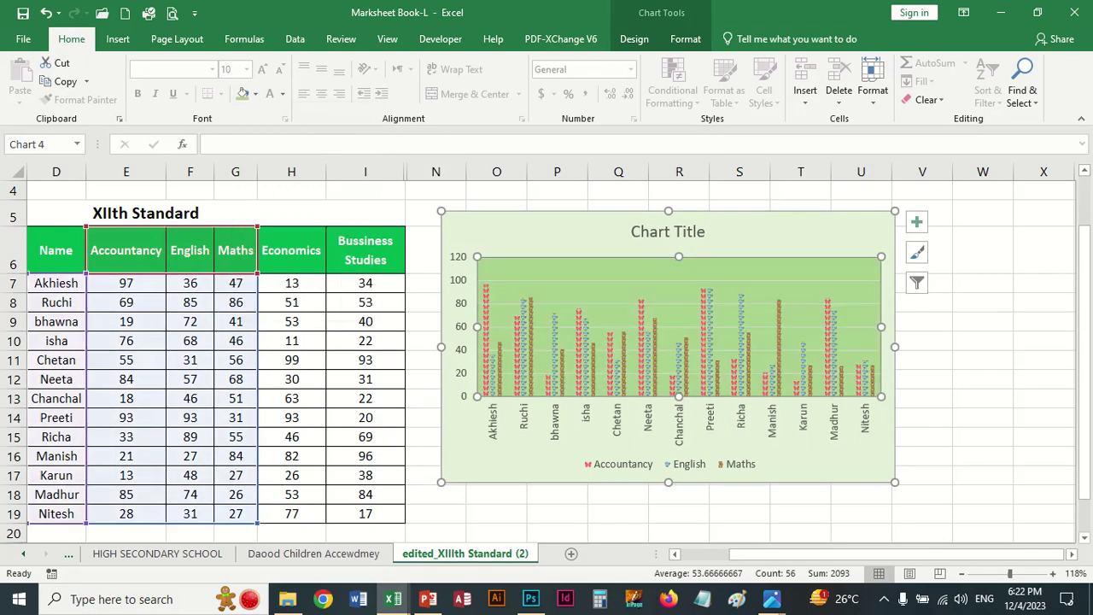
Give the horizontal student-name axis a light green fill.
key(Escape)
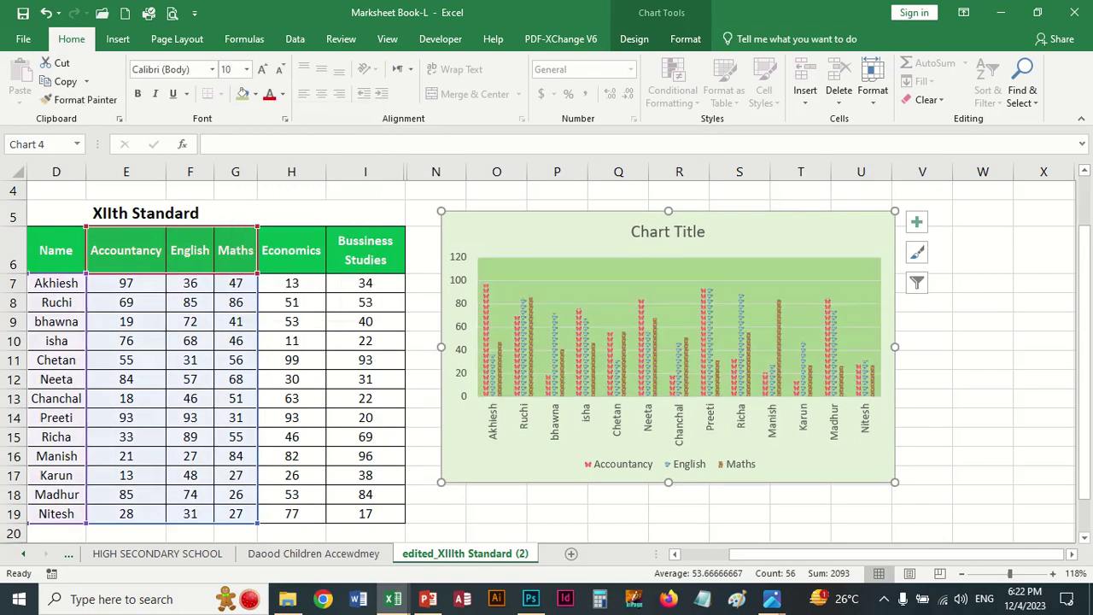
click(679, 427)
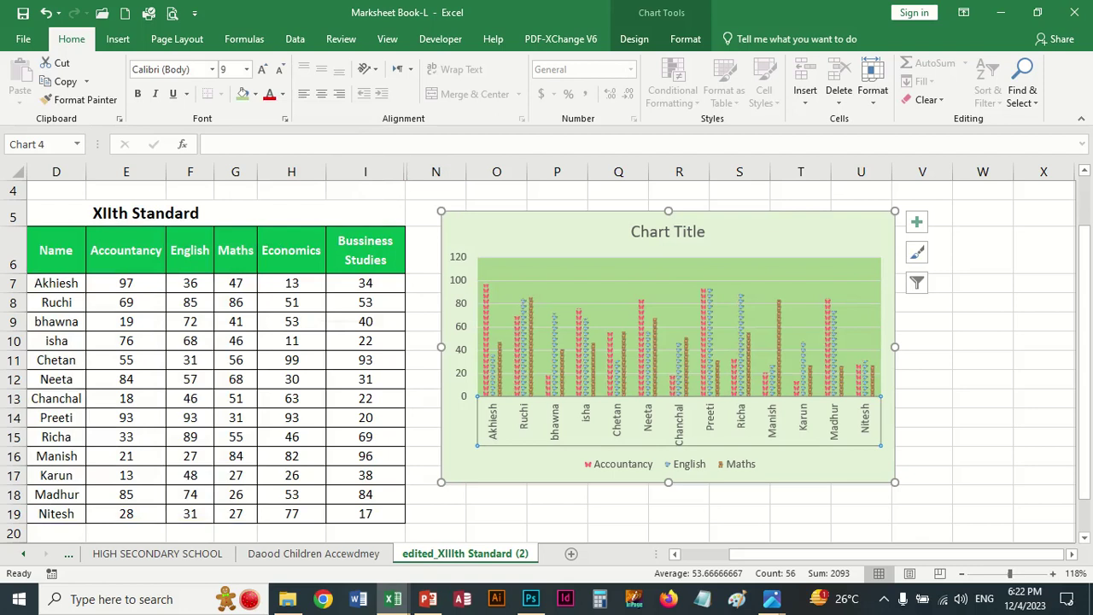
click(255, 94)
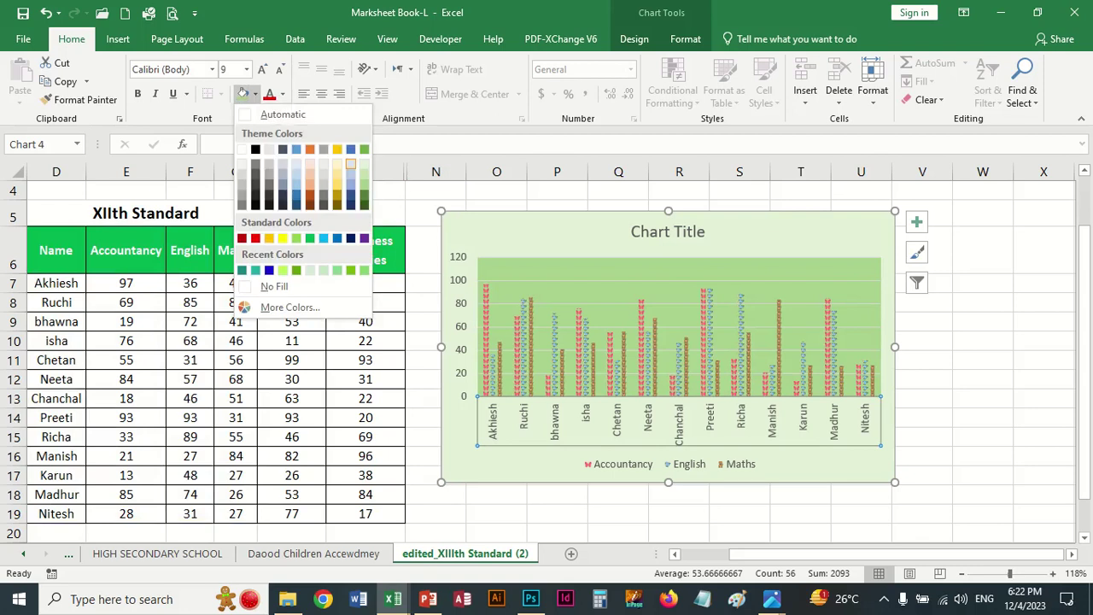
click(364, 174)
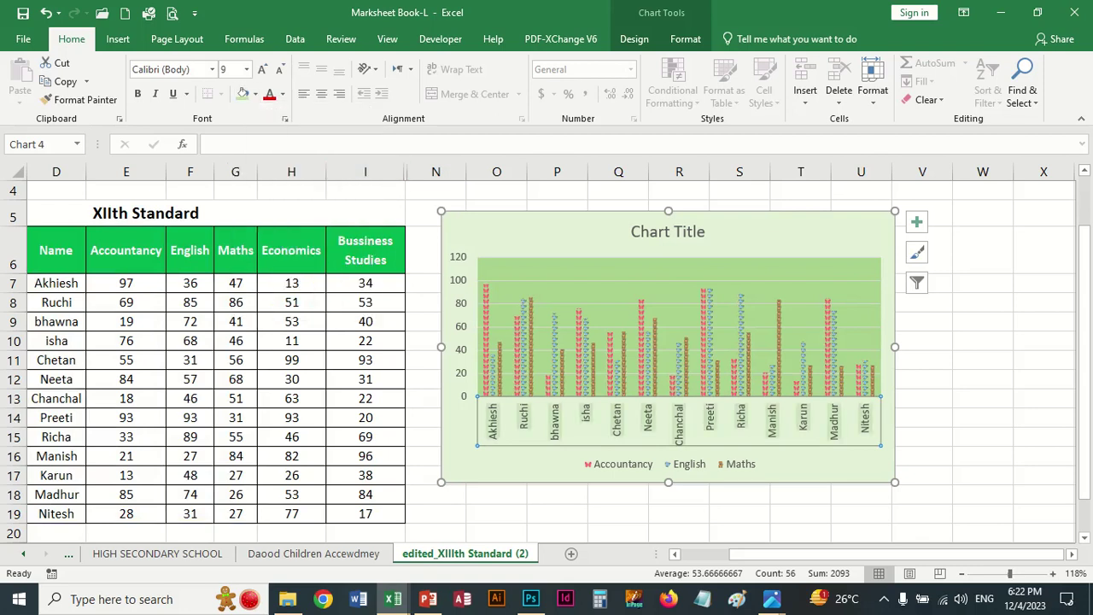
click(982, 398)
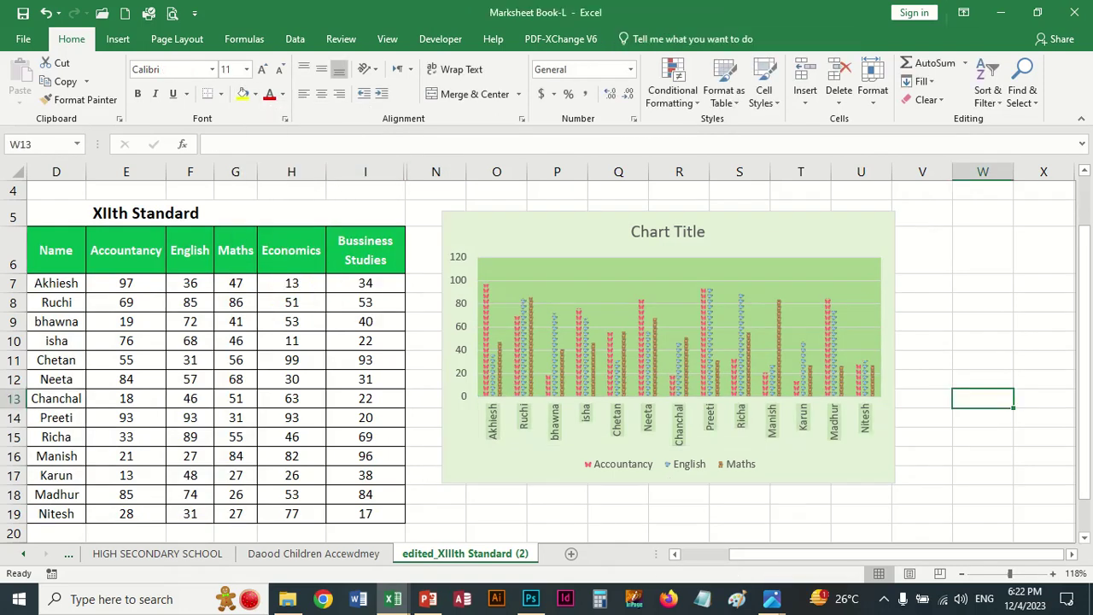
Make the Chart Title text green and bold.
click(668, 232)
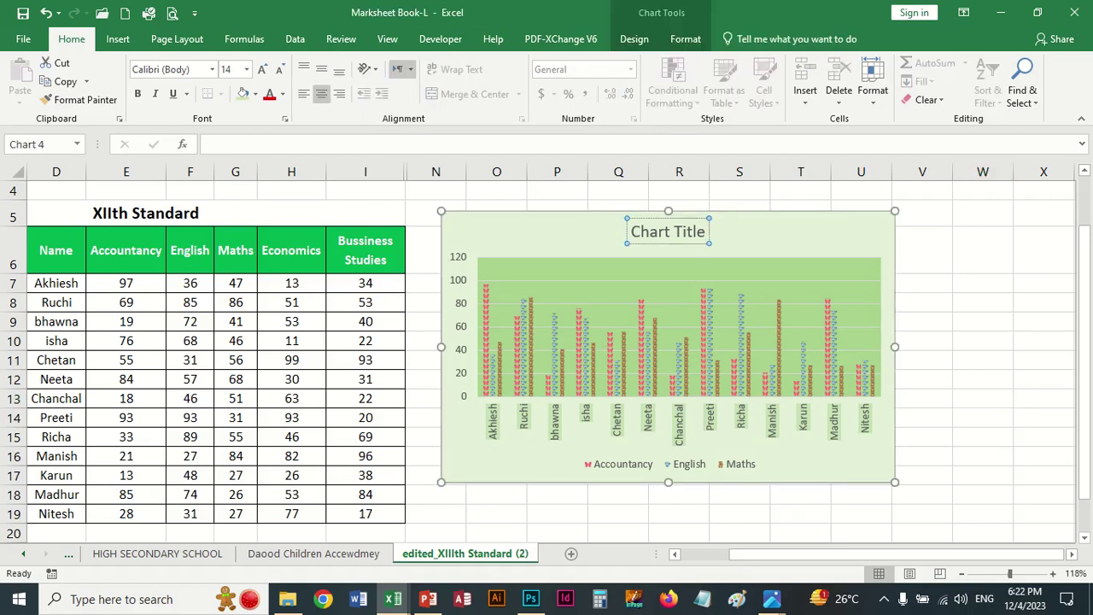
click(683, 232)
triple_click(693, 232)
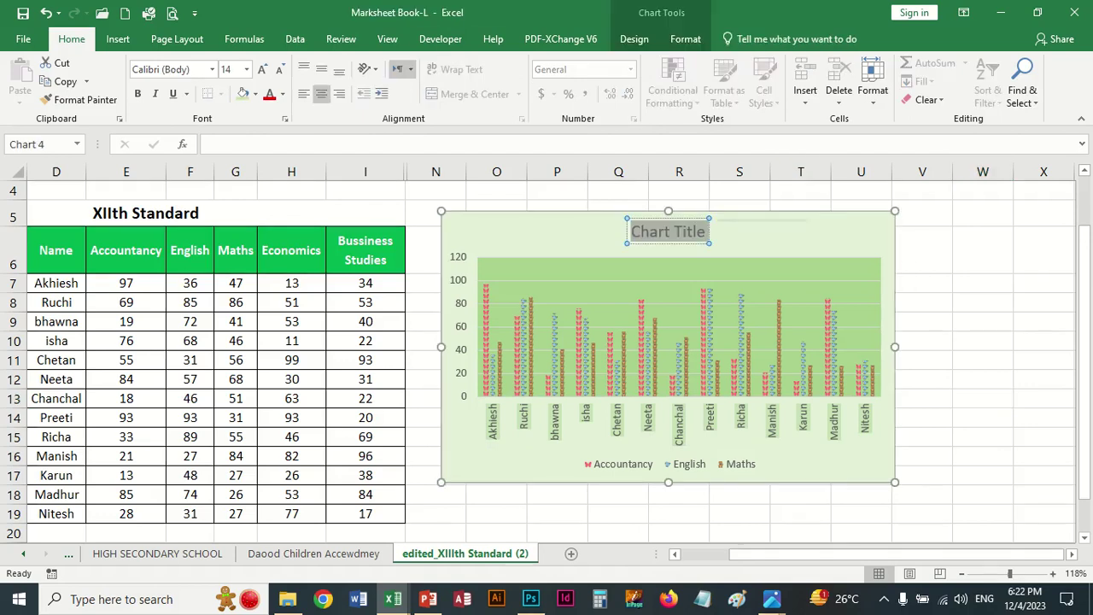
click(282, 93)
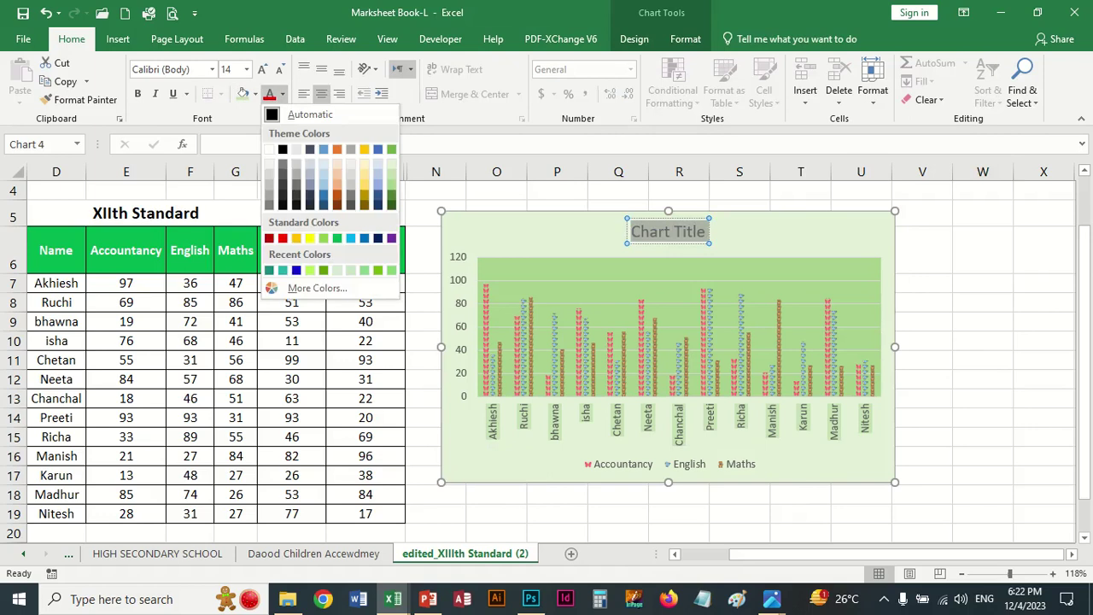
click(392, 203)
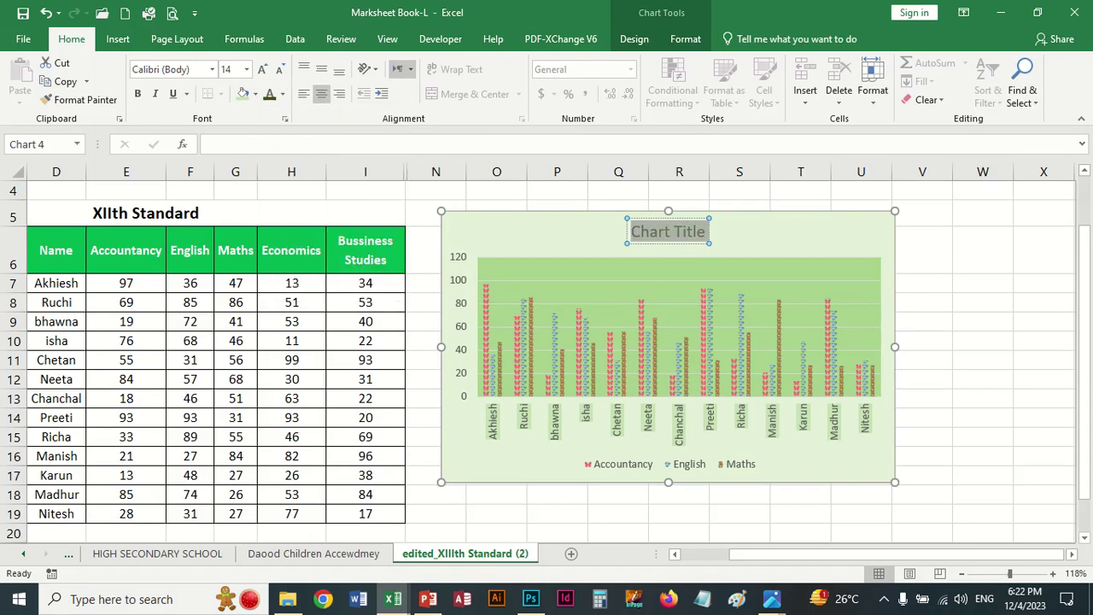
click(137, 93)
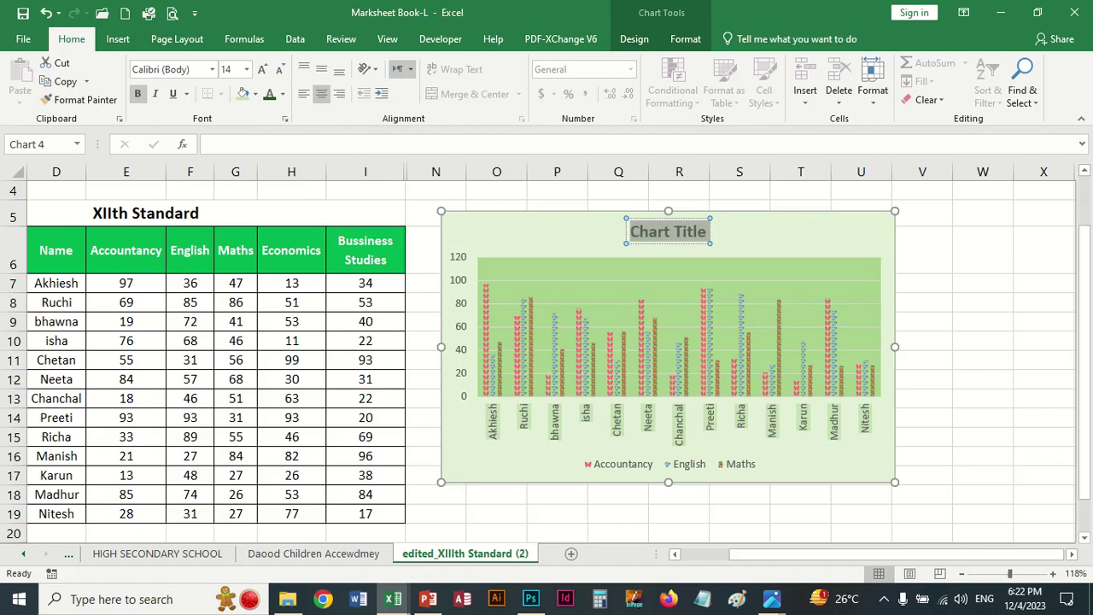
Add a reflection text effect to the Chart Title.
click(685, 38)
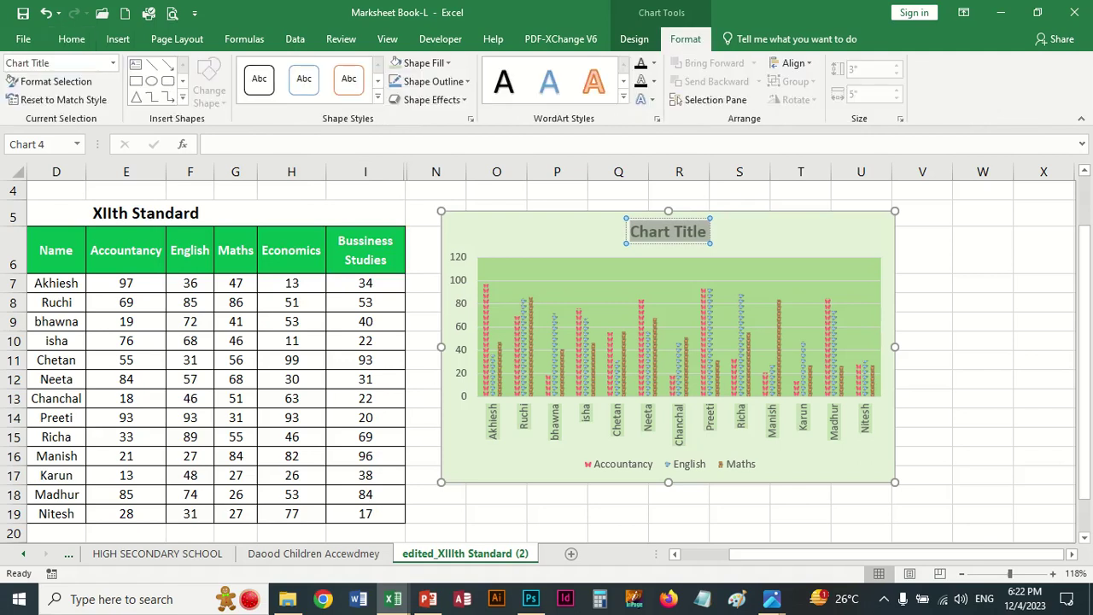
click(643, 99)
mouse_move(694, 166)
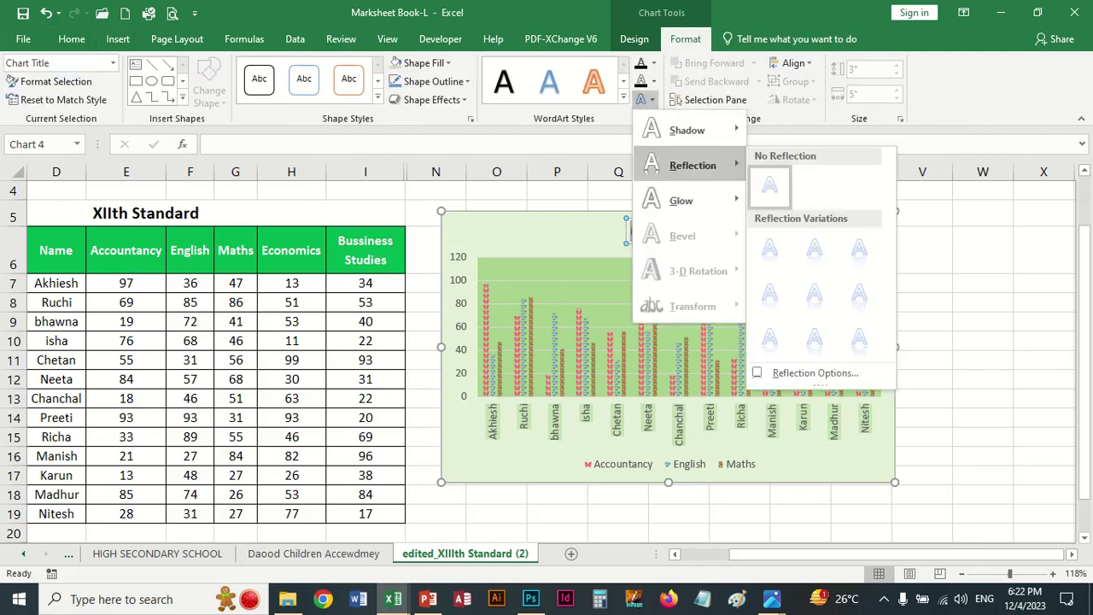
click(815, 248)
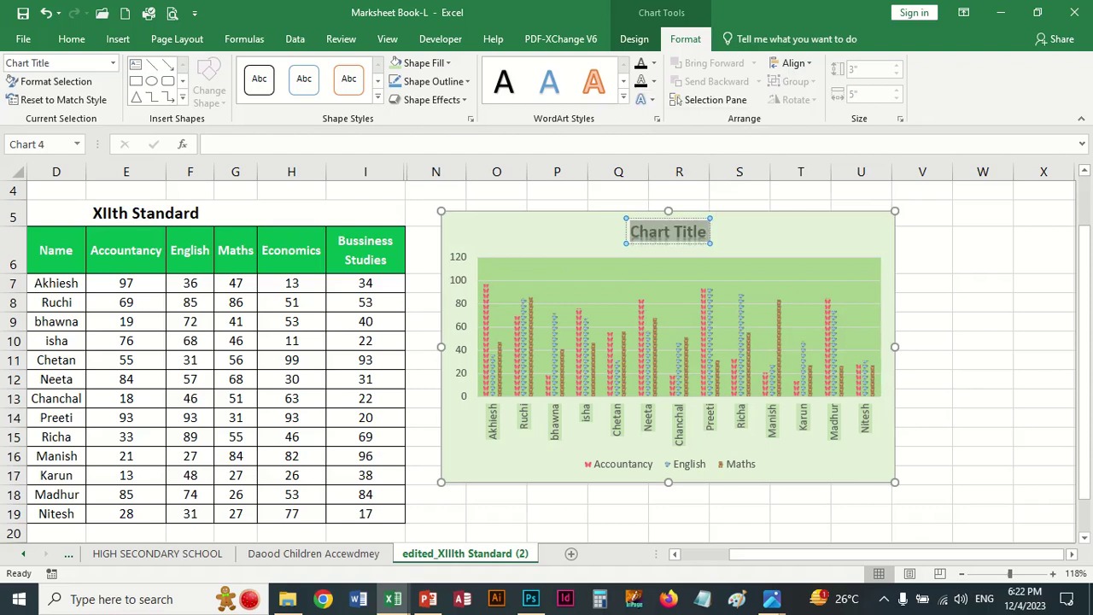
click(983, 302)
click(922, 250)
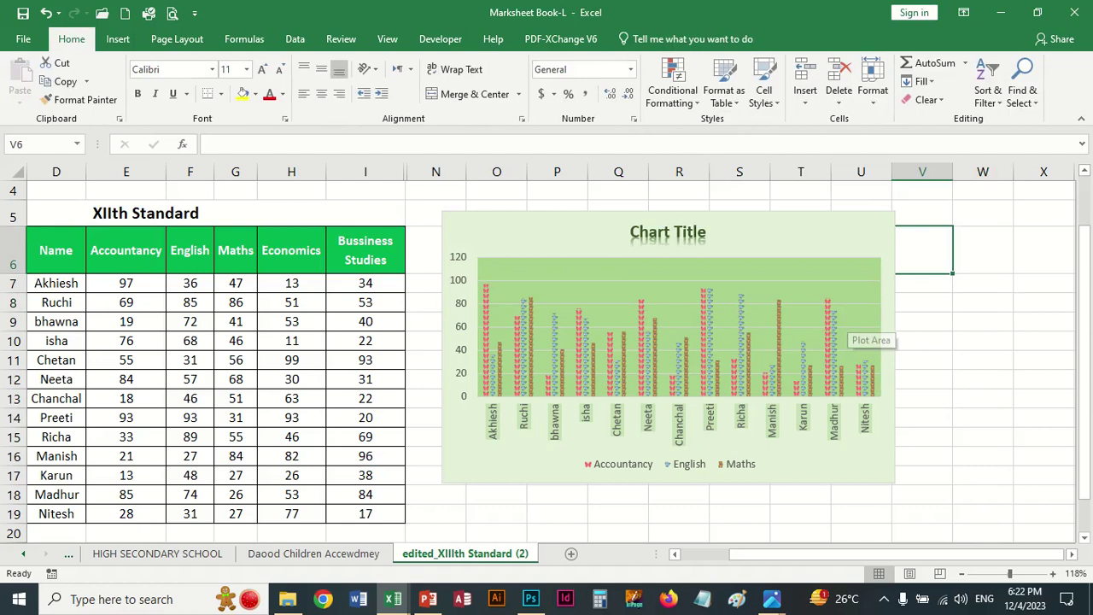
Zoom the sheet in on the finished chart, then switch to the Chart Advance folder in File Explorer.
scroll(880, 337, up, 4)
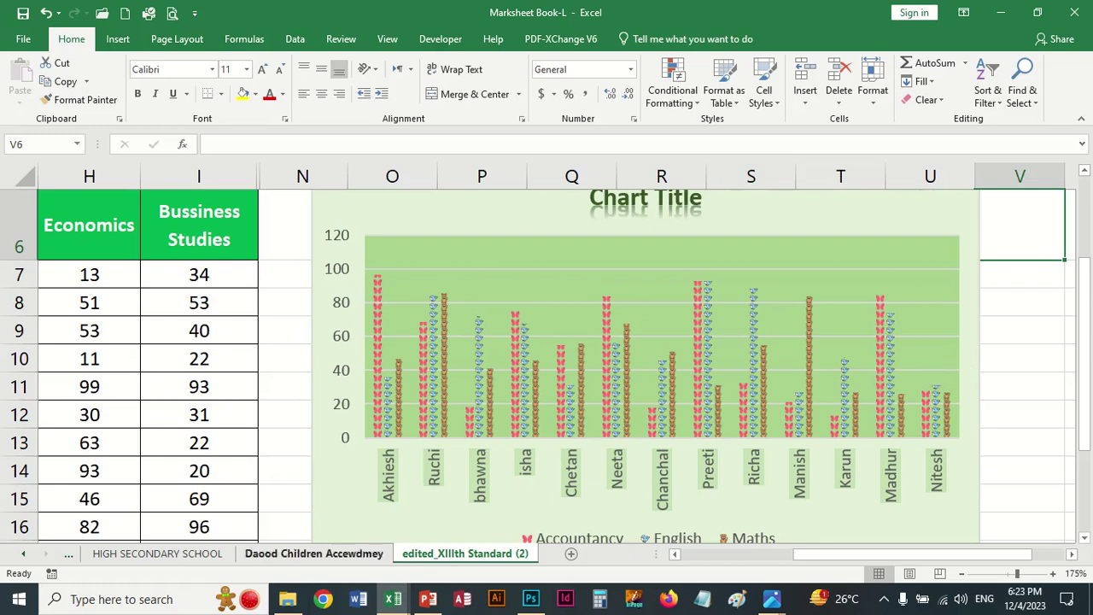
click(288, 599)
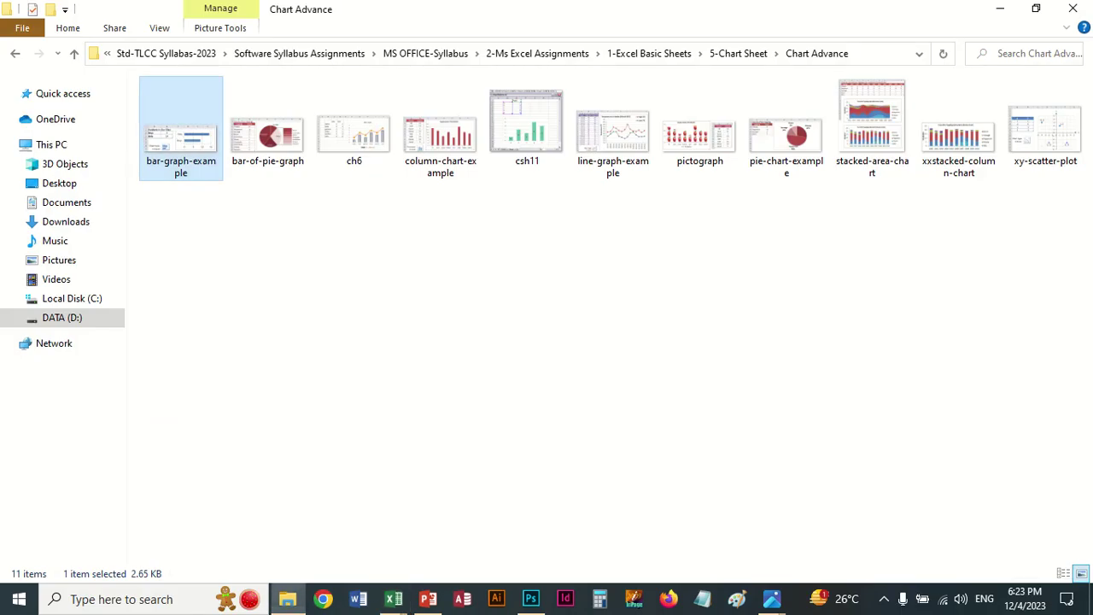
double_click(699, 135)
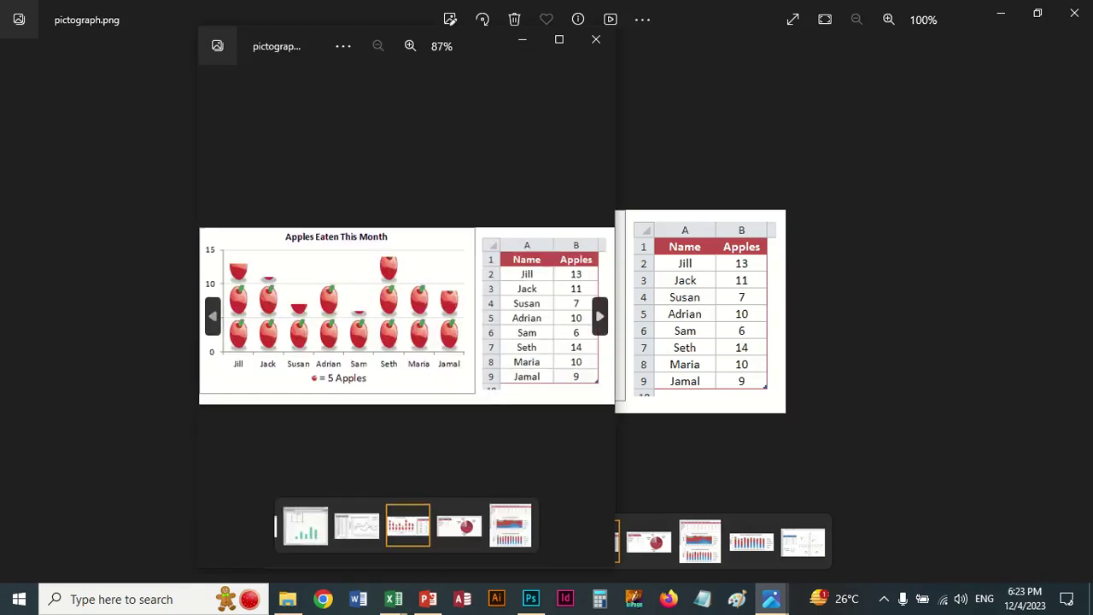
click(1078, 310)
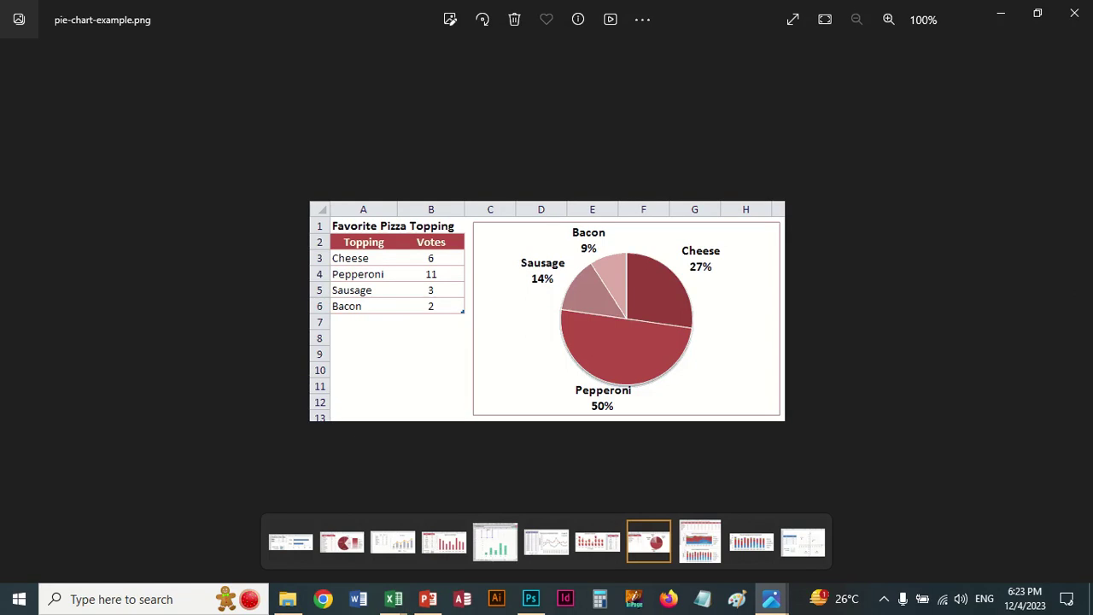
click(1078, 310)
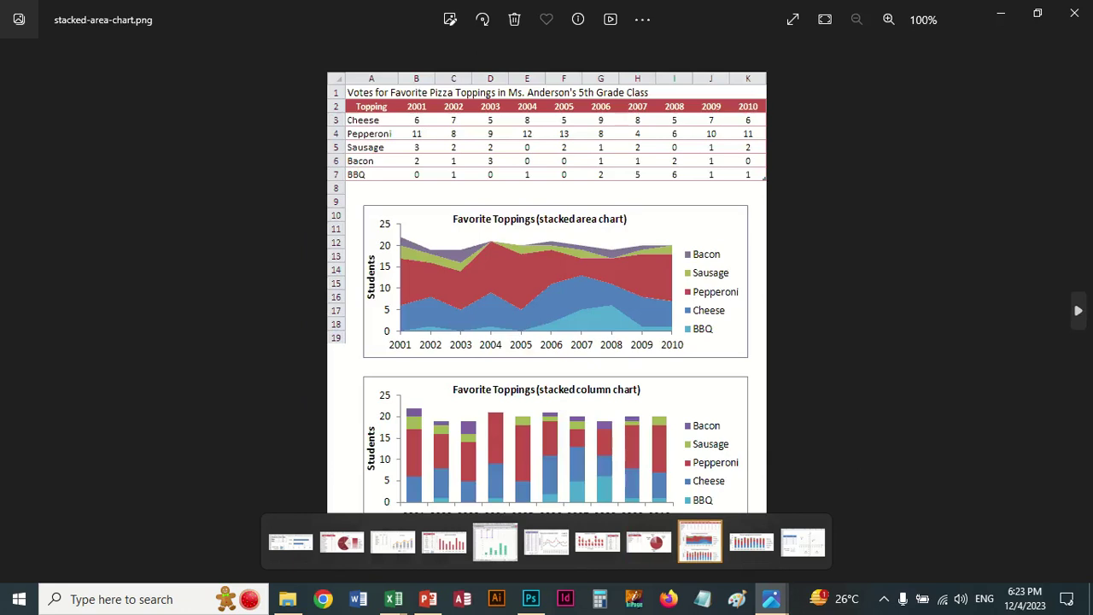
key(Right)
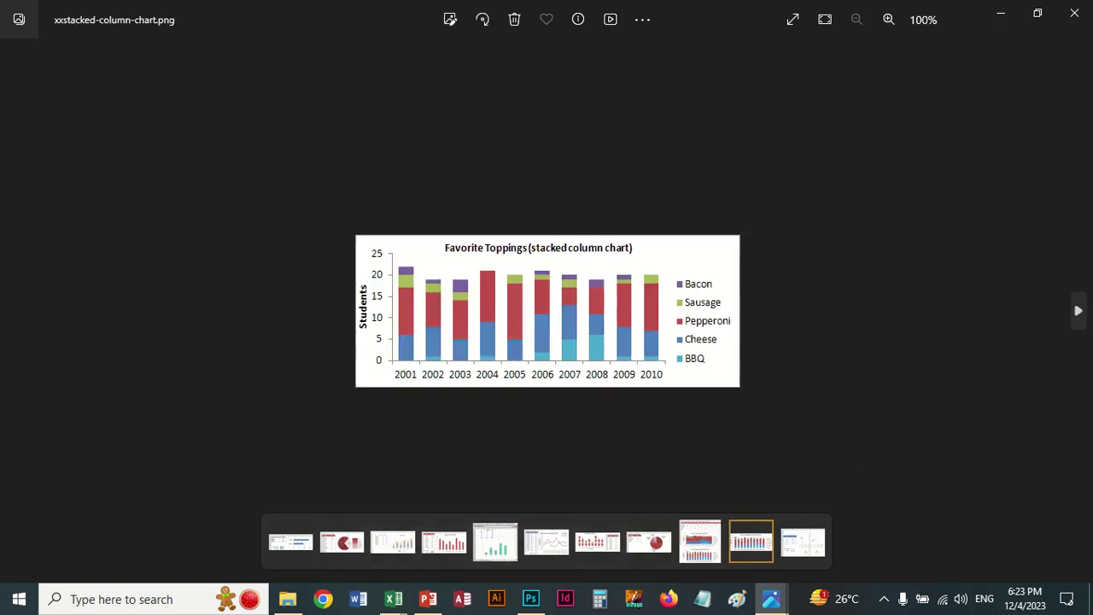
key(Right)
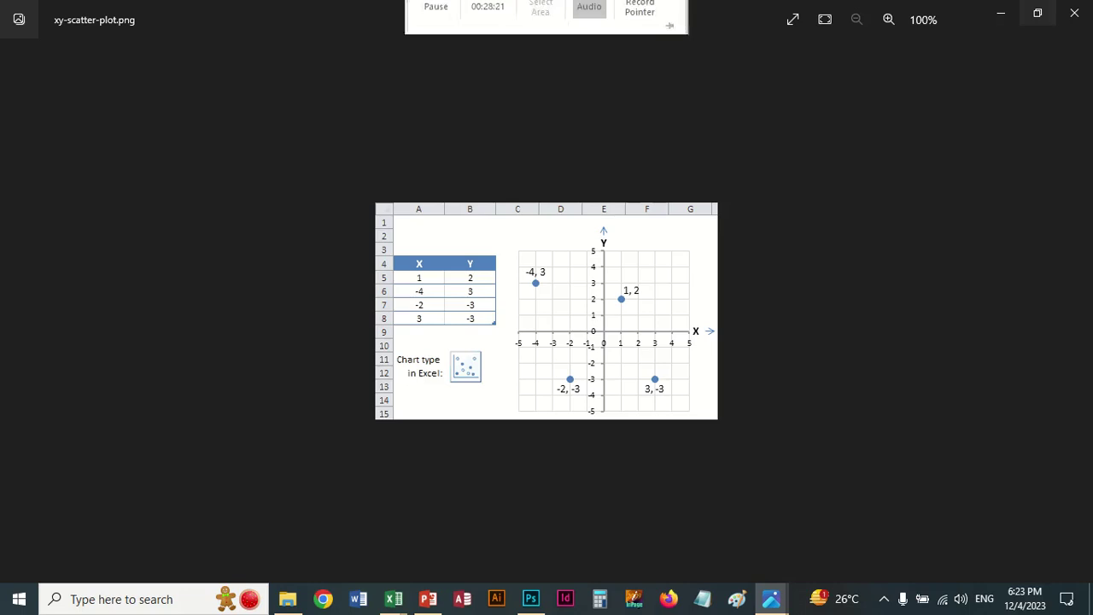
click(1074, 12)
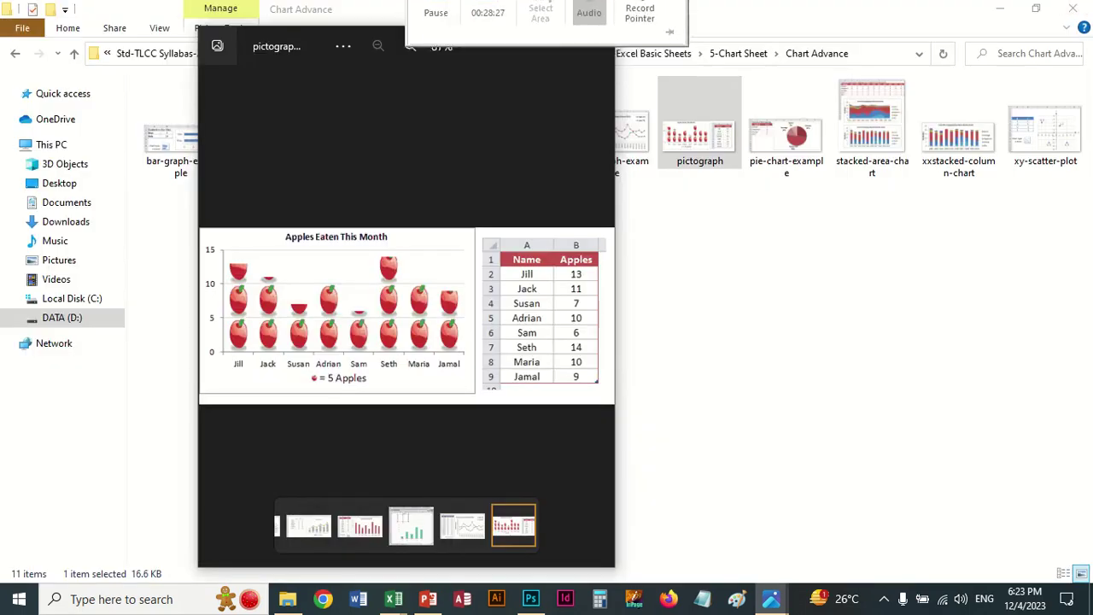
click(559, 39)
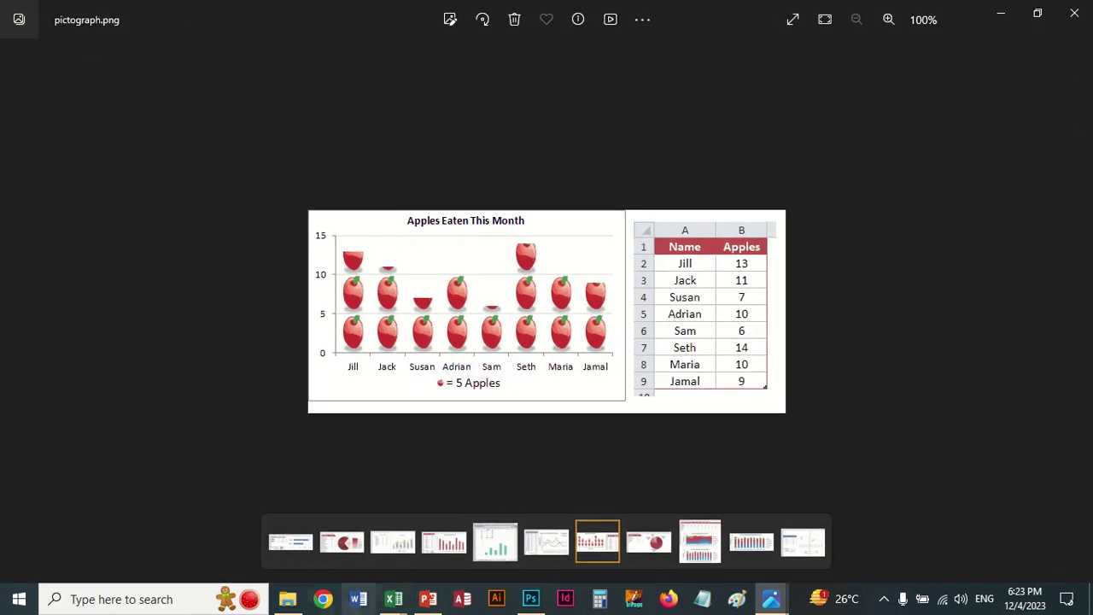
click(287, 598)
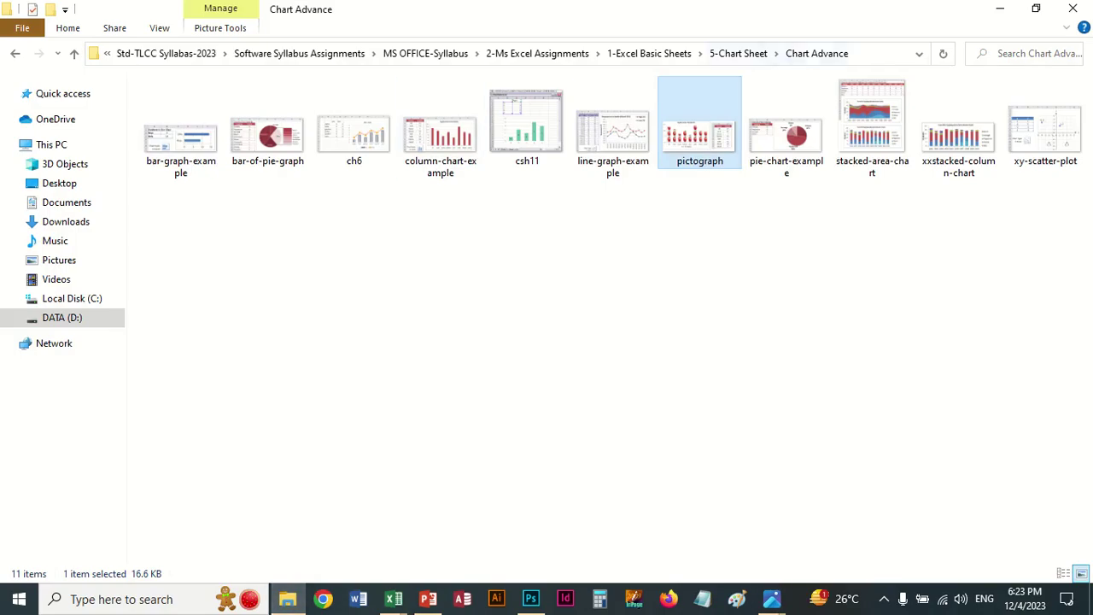
From 5-Chart Sheet, view Chart Basic and Chart Advance, then bring back Excel Class-6 Charts.png.
click(738, 53)
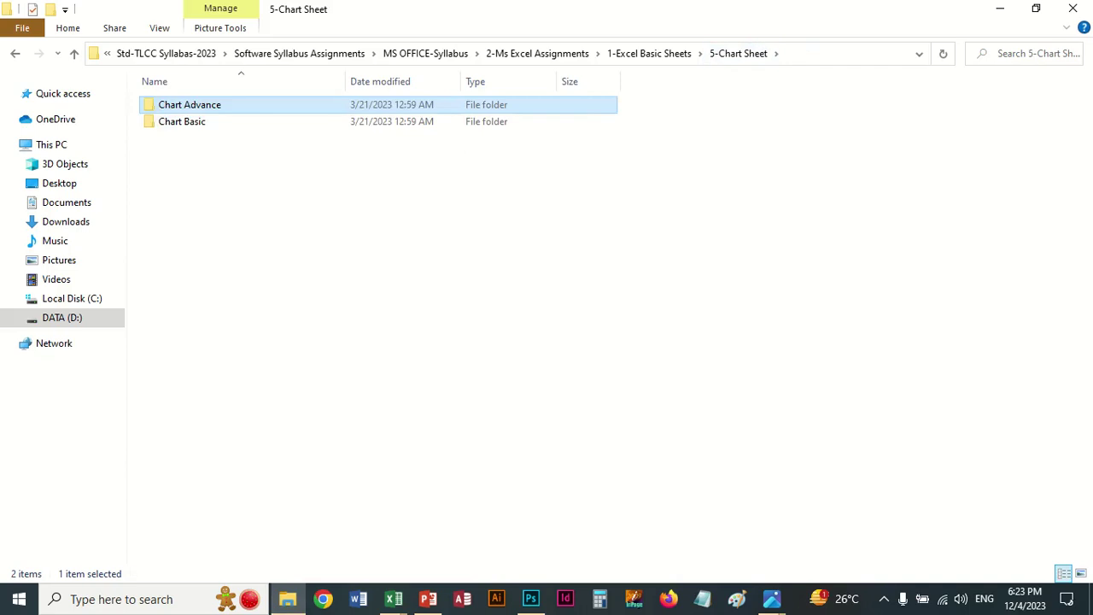
double_click(182, 121)
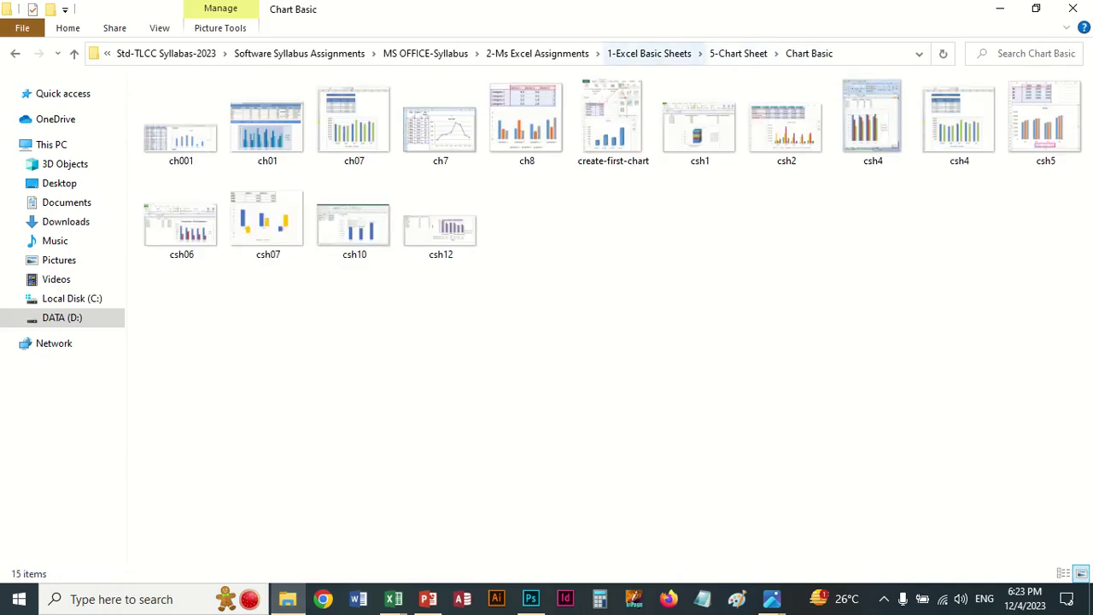
click(738, 53)
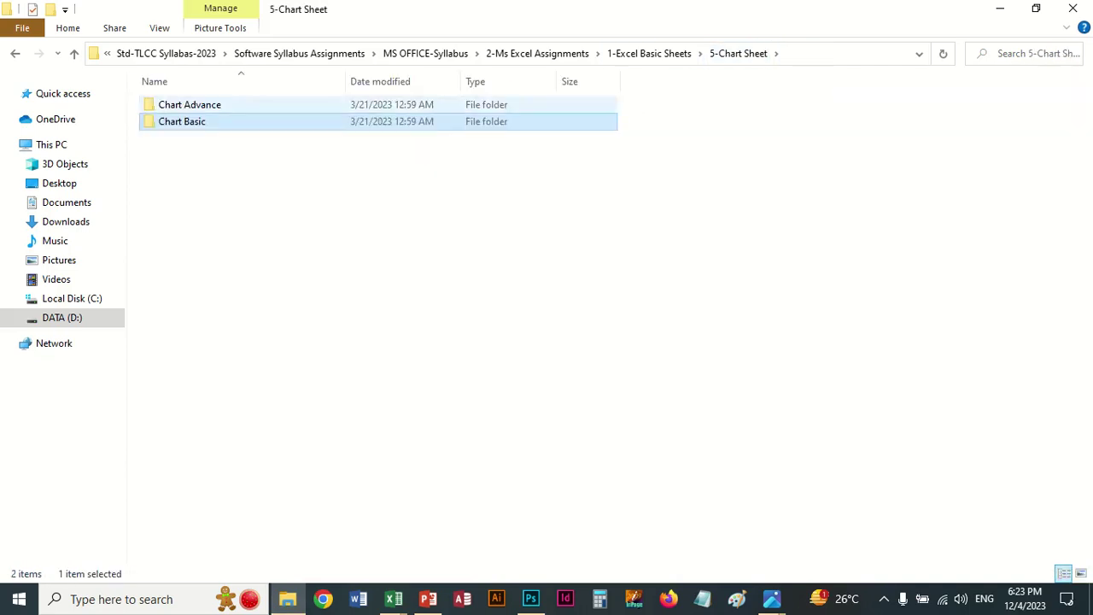
double_click(190, 104)
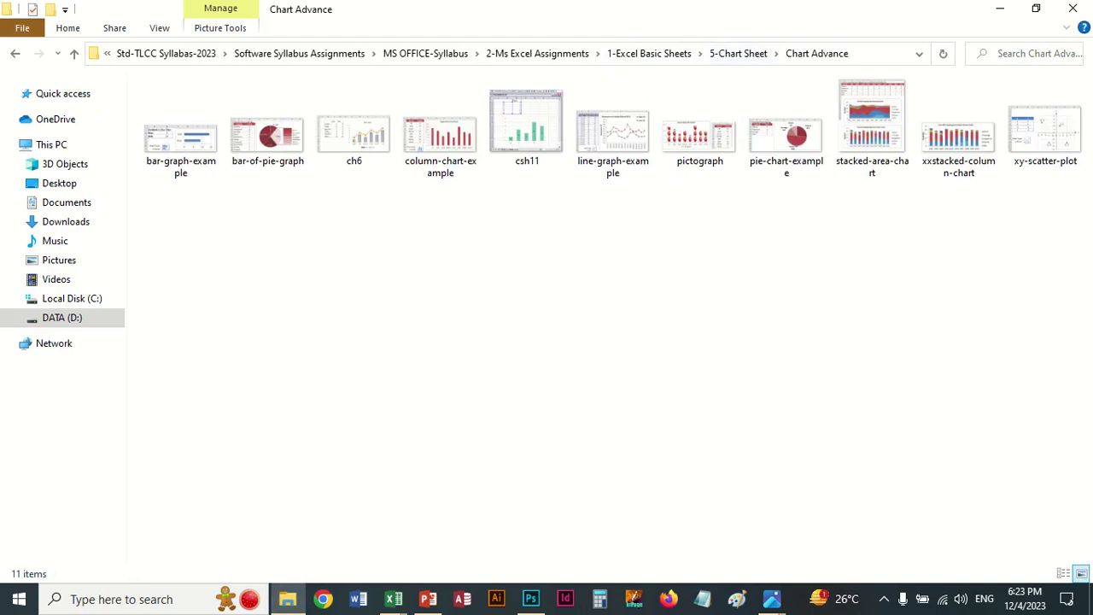
click(738, 53)
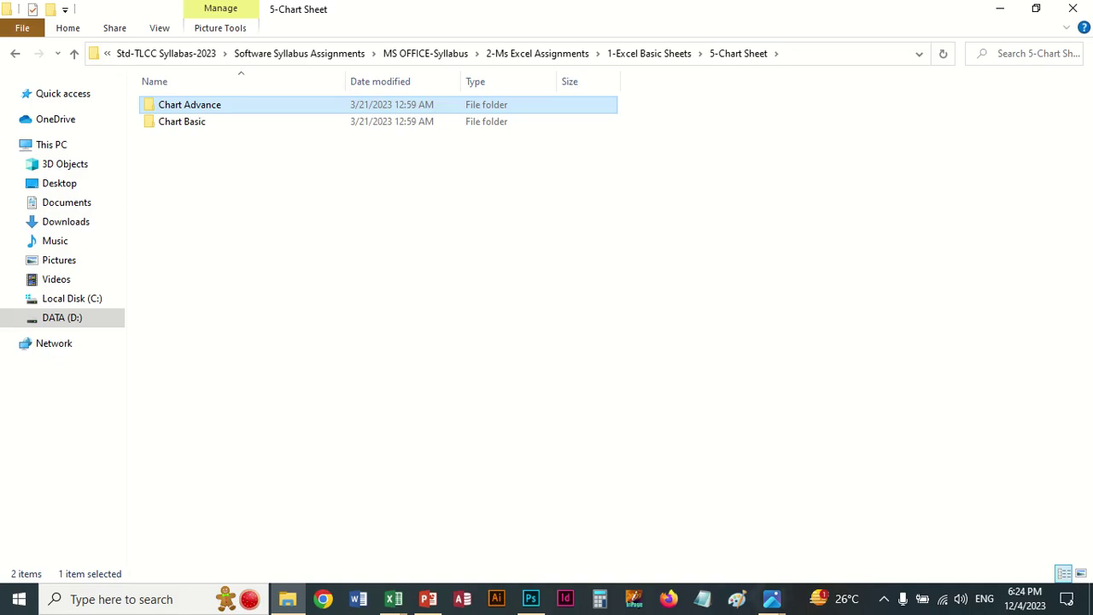
click(771, 597)
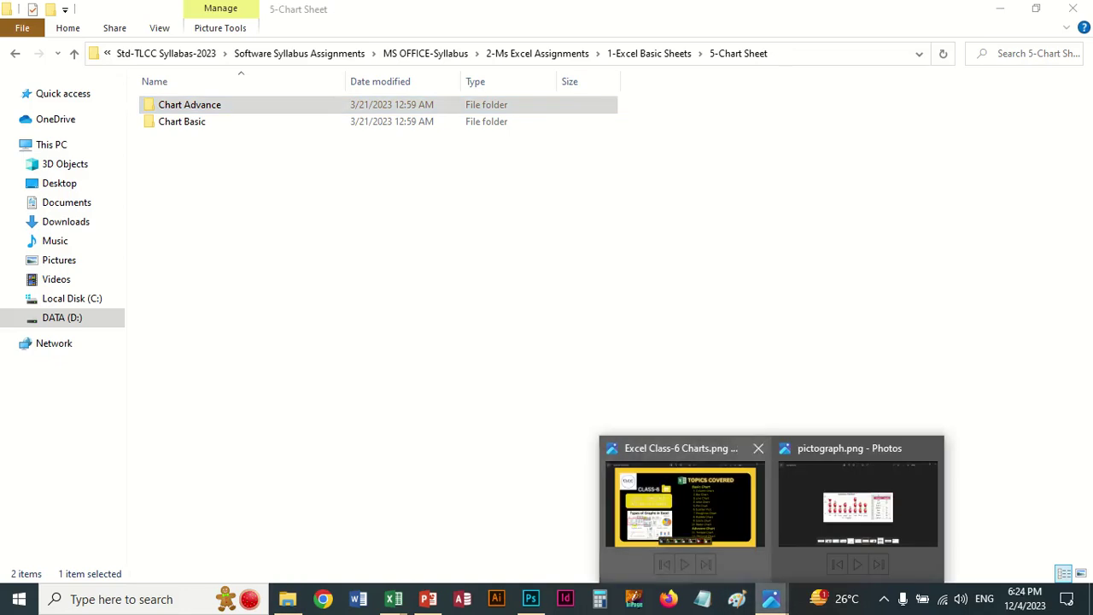
click(683, 504)
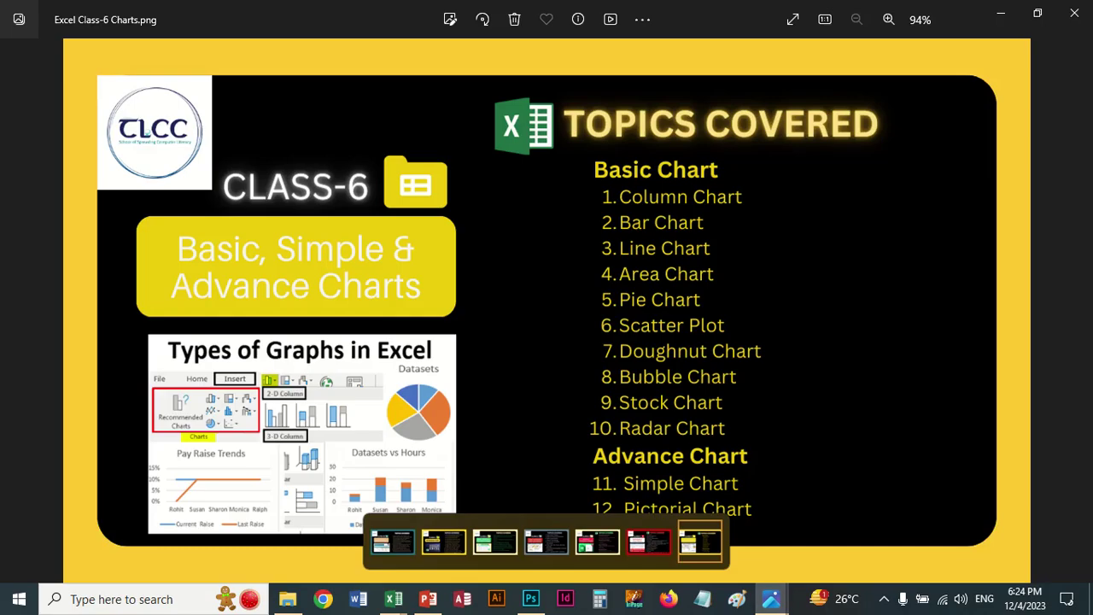